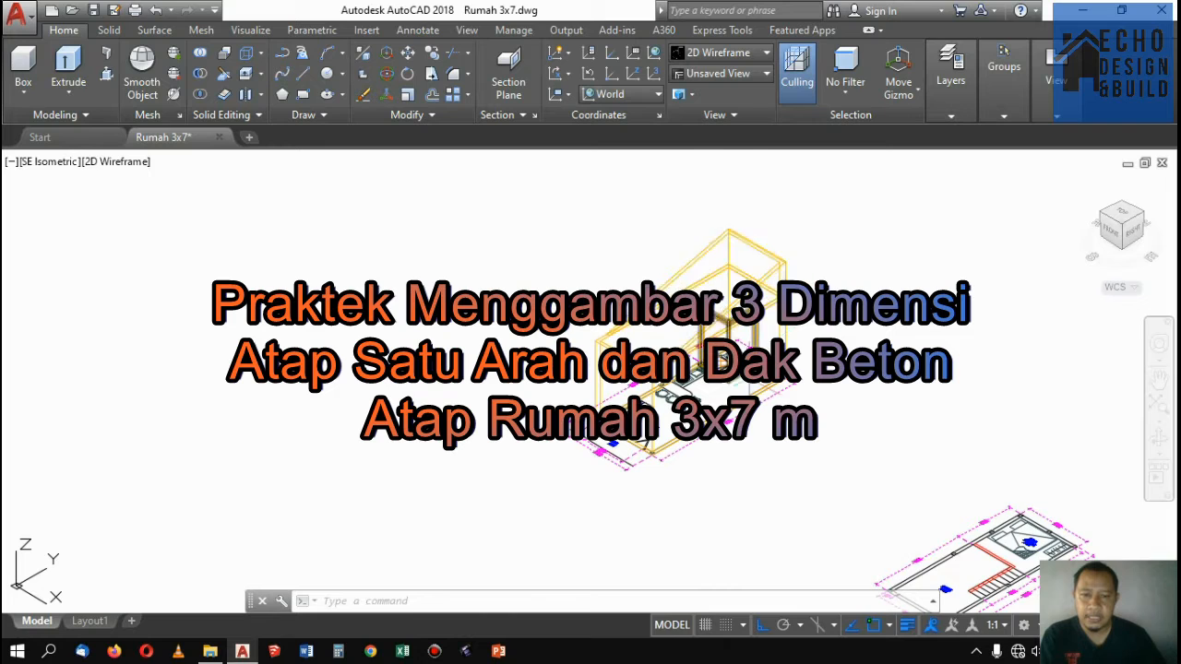
scroll(744, 355, up, 2)
scroll(752, 341, down, 4)
scroll(747, 344, up, 2)
scroll(746, 344, down, 3)
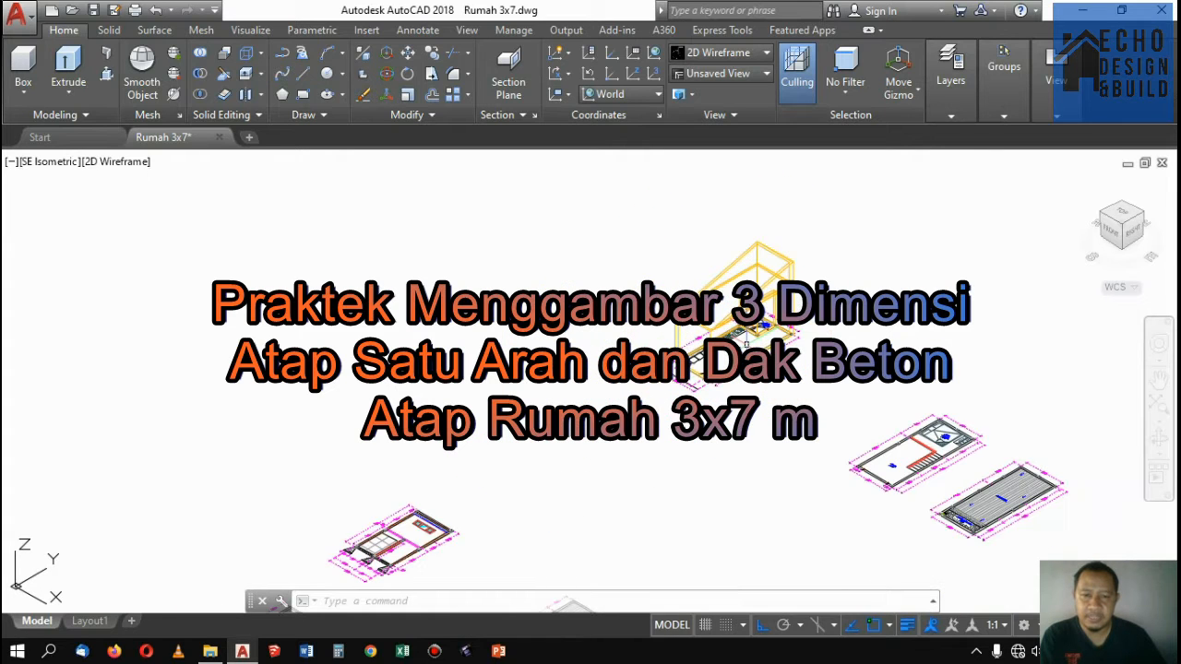
scroll(768, 257, up, 2)
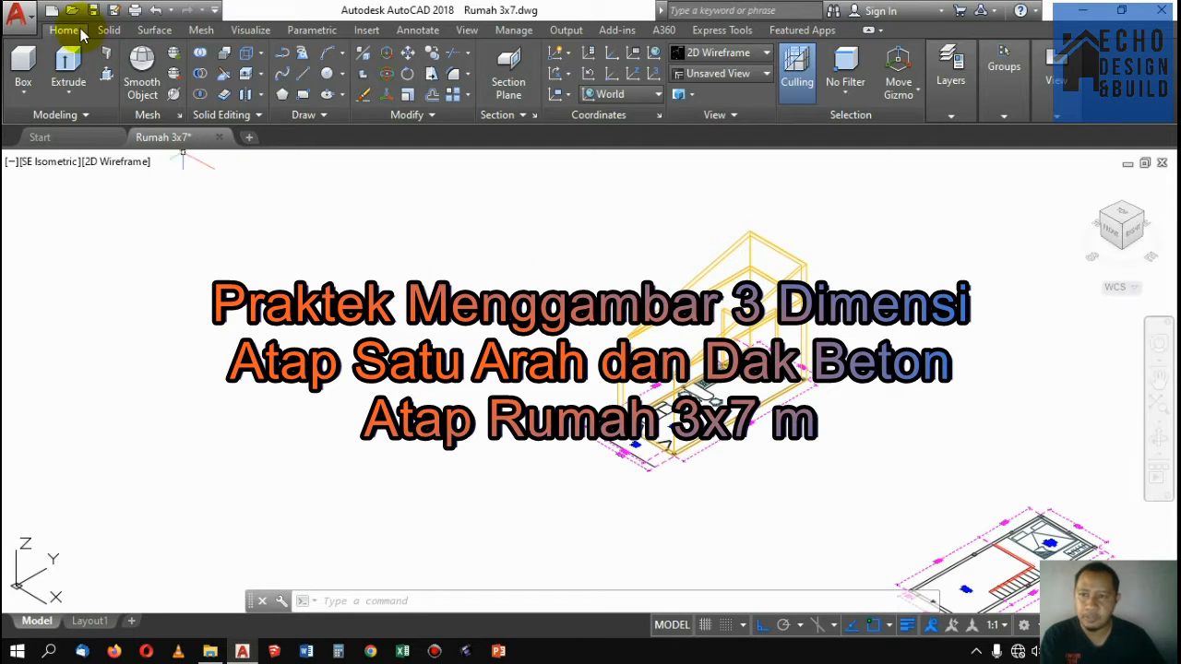
click(103, 55)
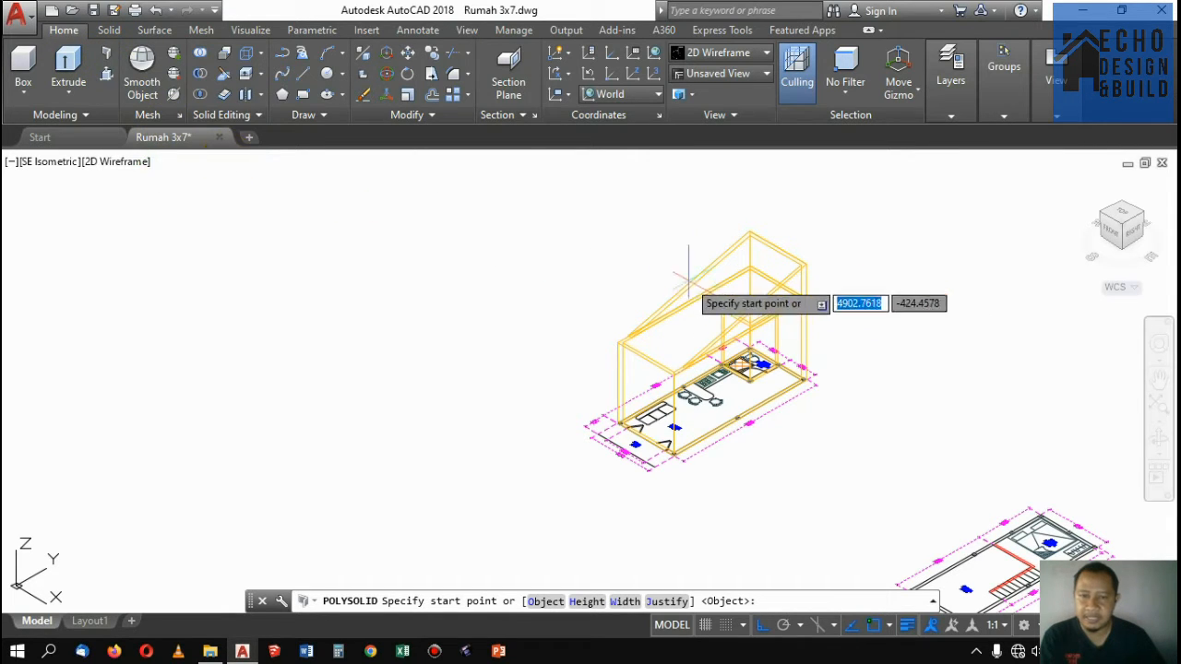
key(Escape)
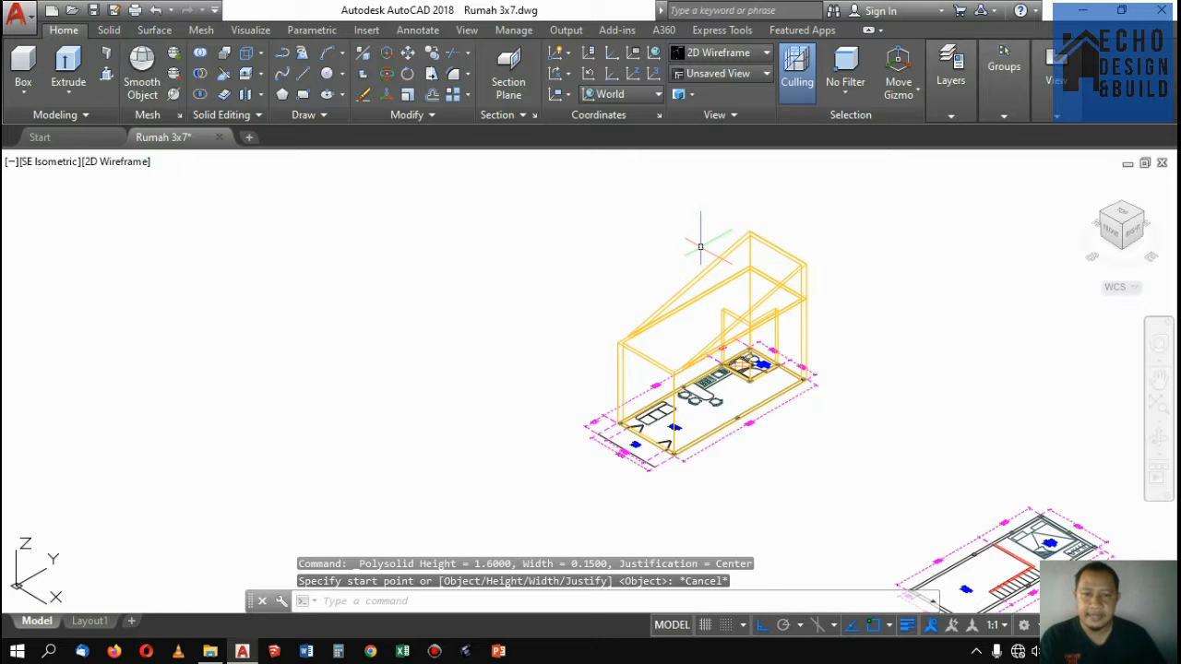
scroll(637, 250, down, 1)
scroll(790, 277, up, 2)
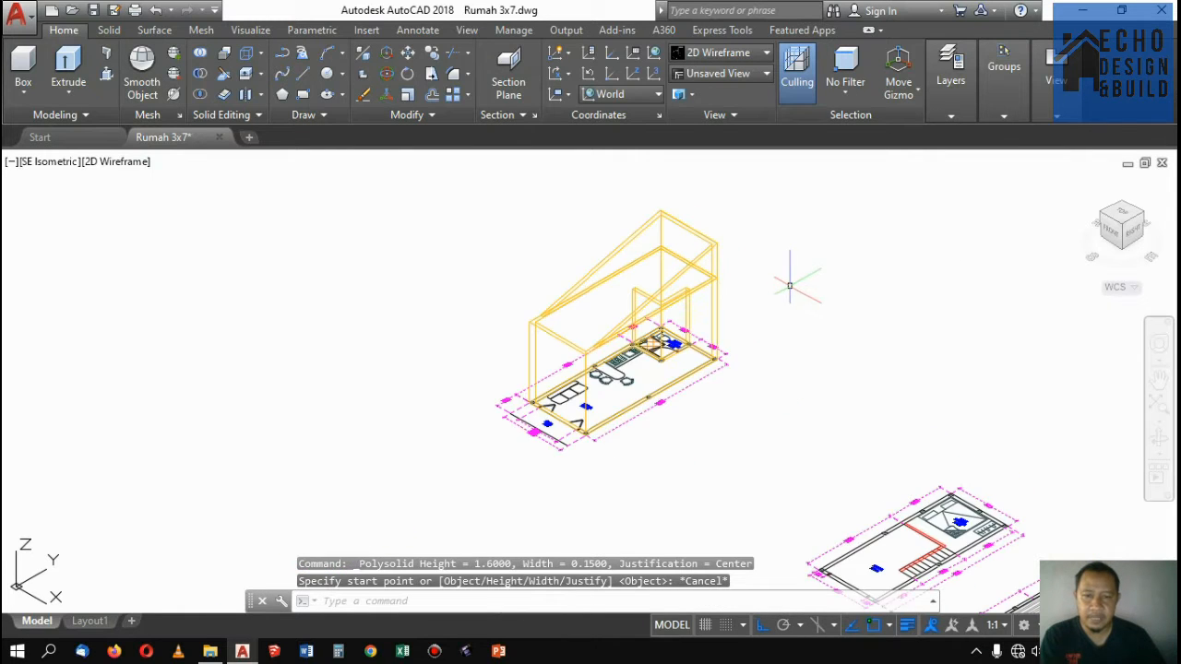
Examine the sloped roof and the flat concrete slab at its lower end in the longitudinal section drawing
scroll(701, 214, down, 2)
scroll(701, 214, down, 2)
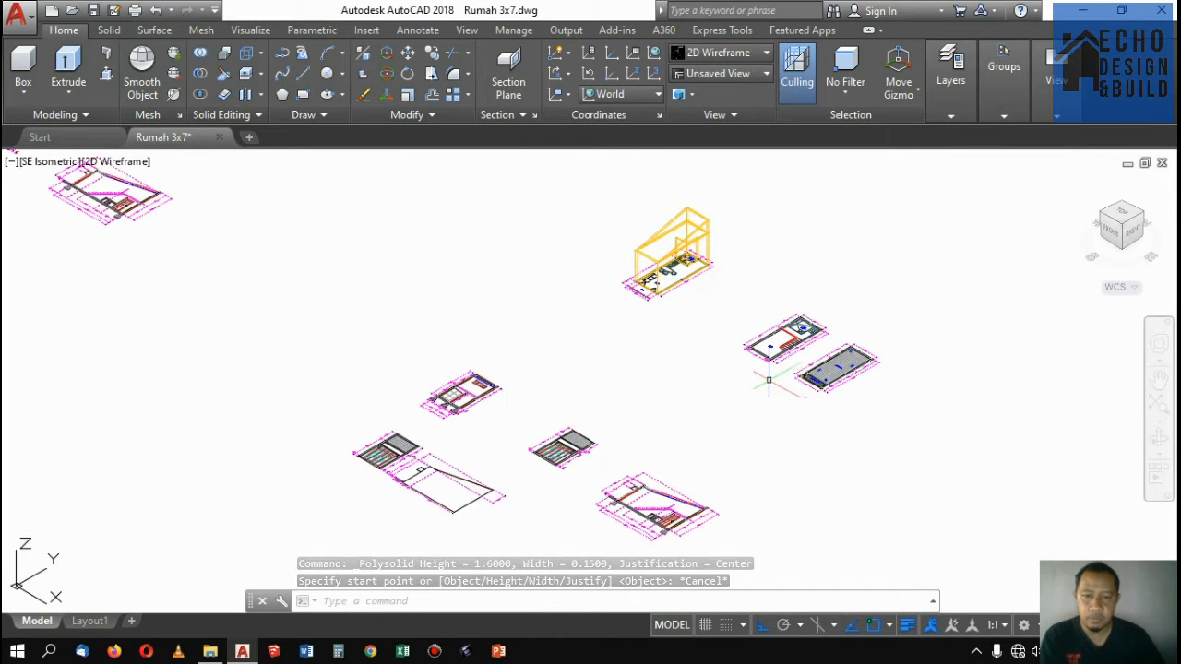
scroll(654, 409, up, 2)
scroll(575, 337, down, 3)
scroll(545, 369, up, 2)
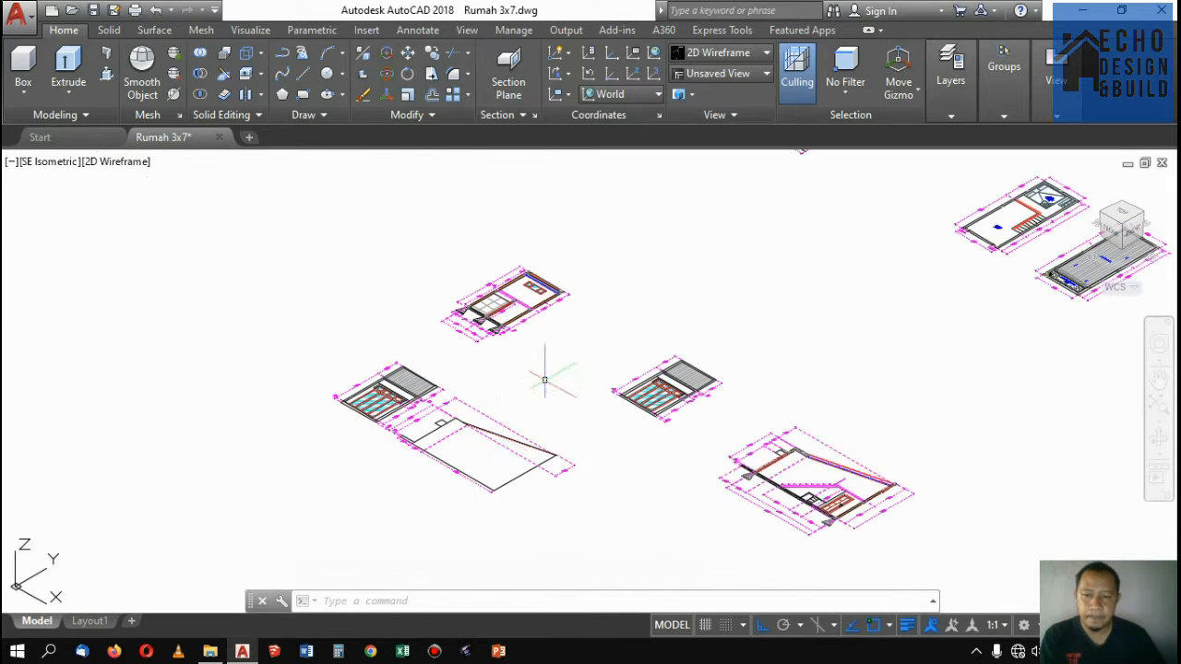
scroll(482, 435, up, 3)
scroll(454, 399, down, 3)
scroll(454, 399, up, 4)
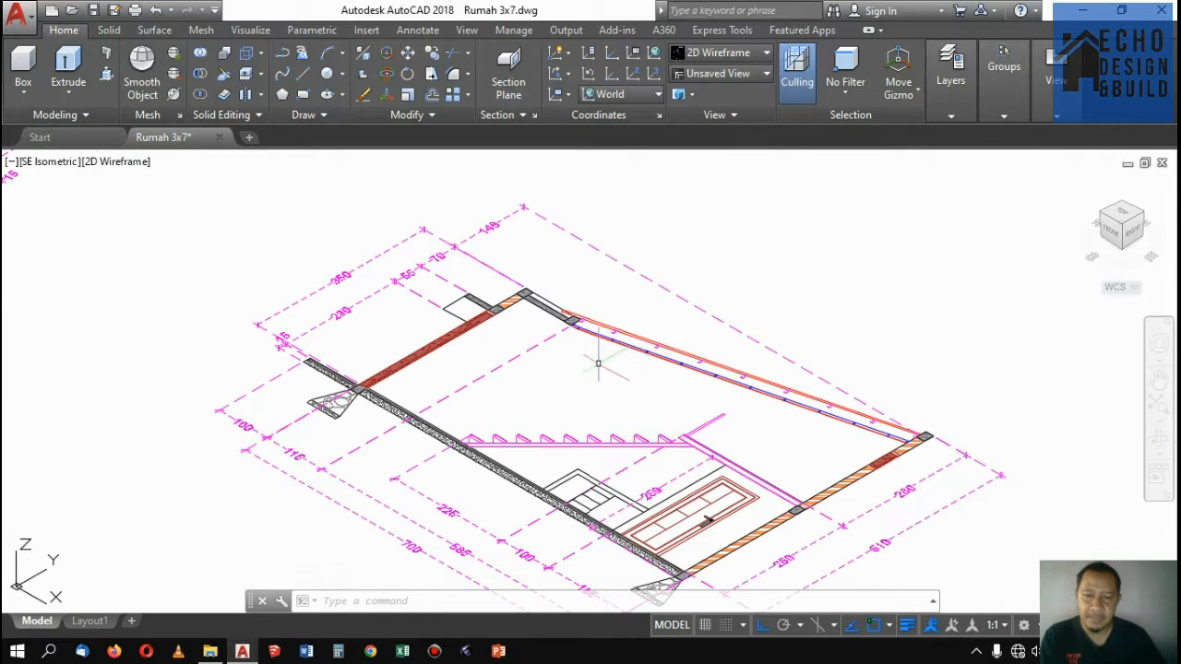
scroll(644, 317, down, 1)
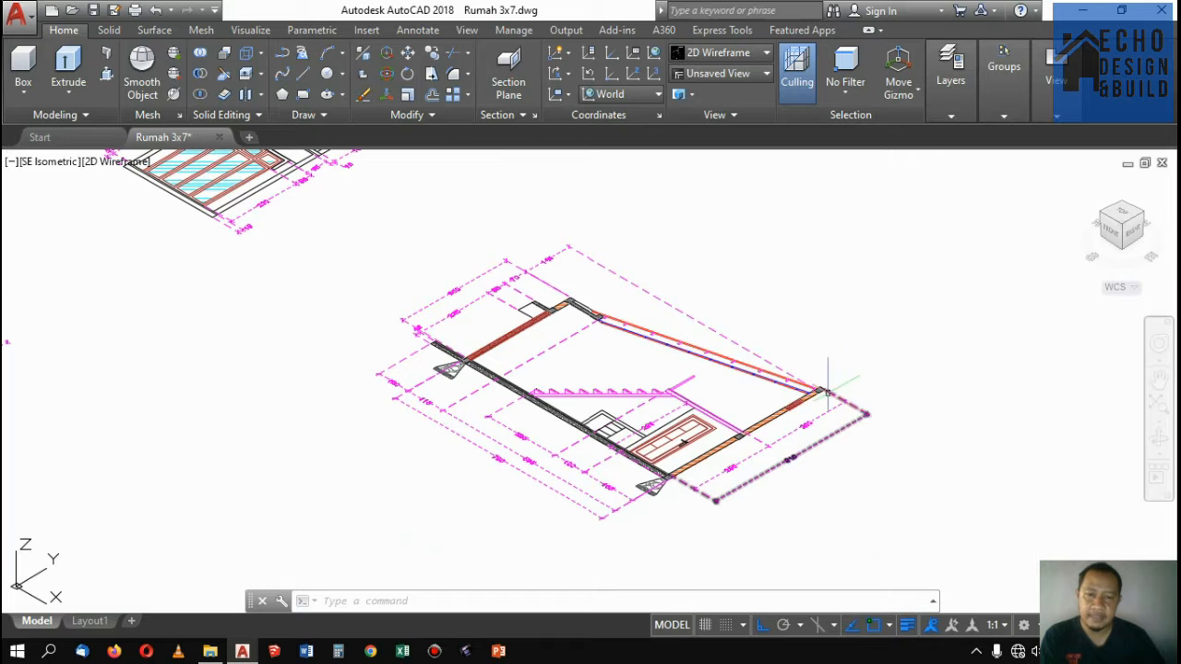
scroll(598, 311, up, 4)
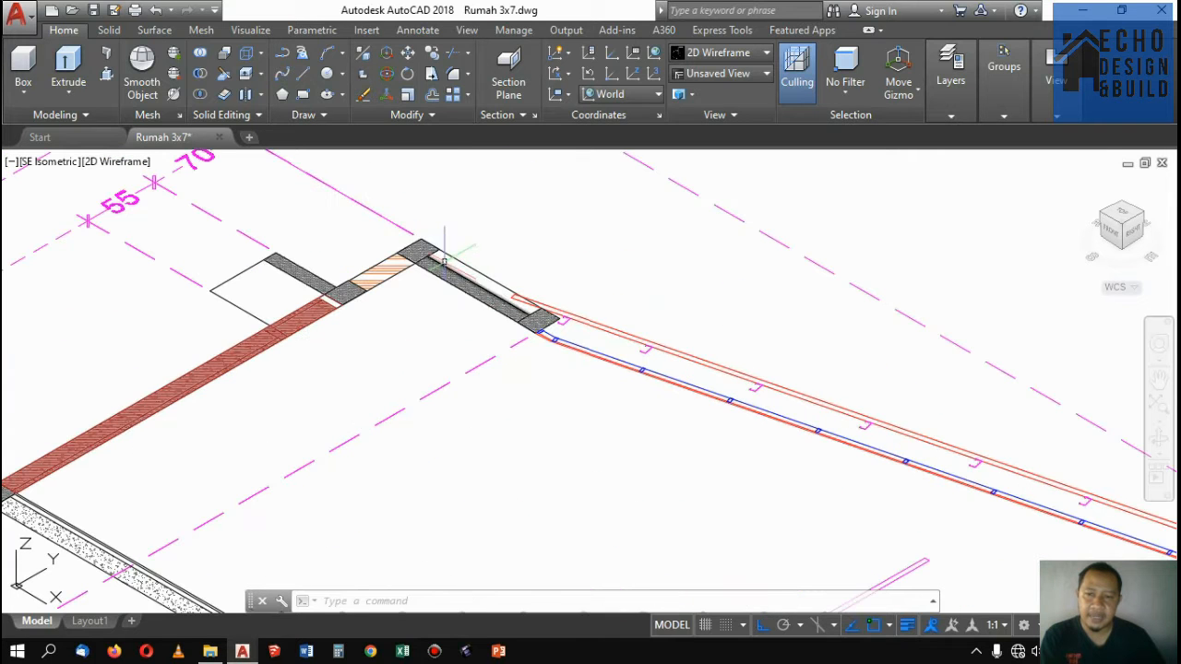
scroll(430, 242, up, 2)
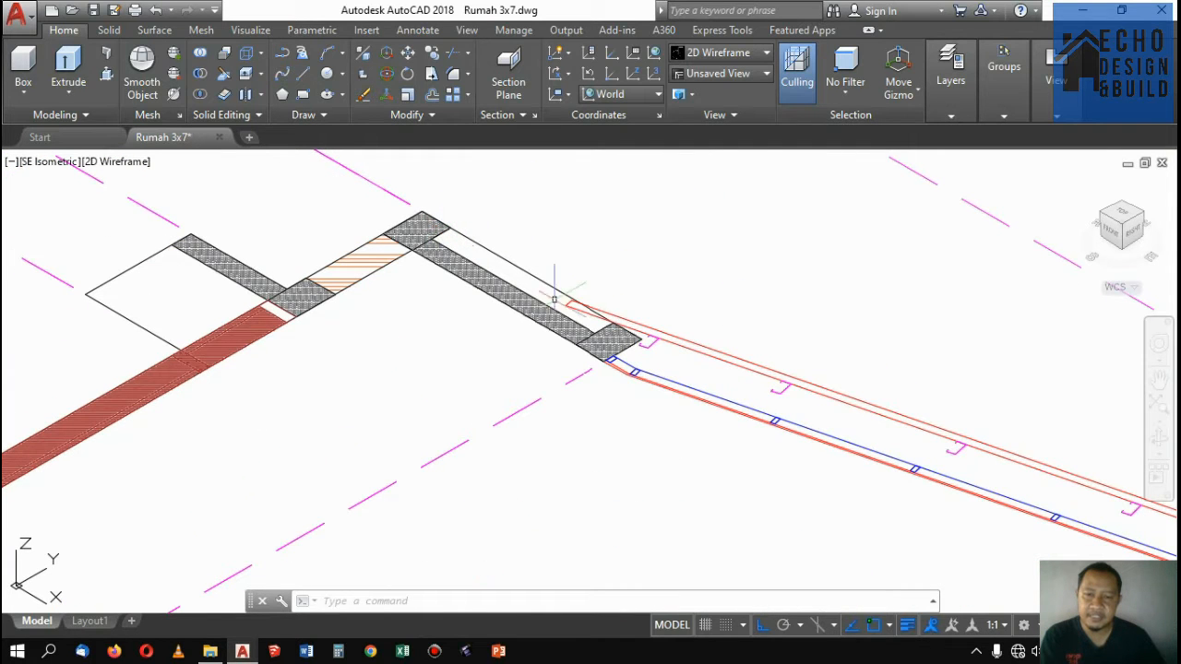
scroll(601, 302, down, 8)
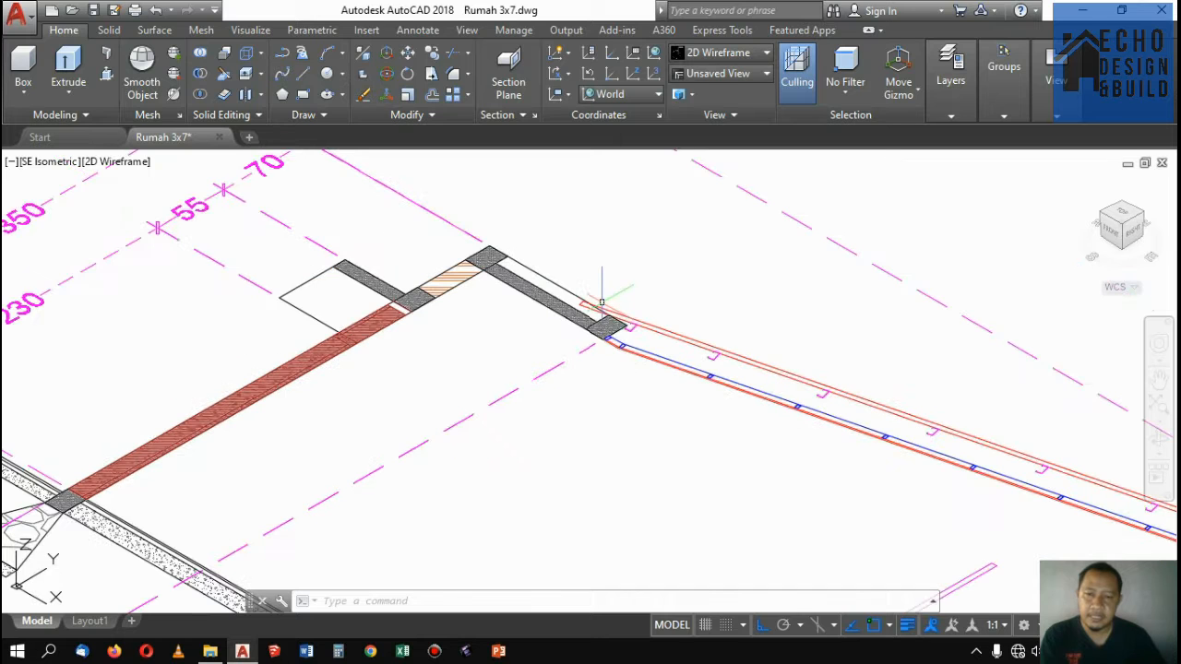
scroll(602, 297, up, 8)
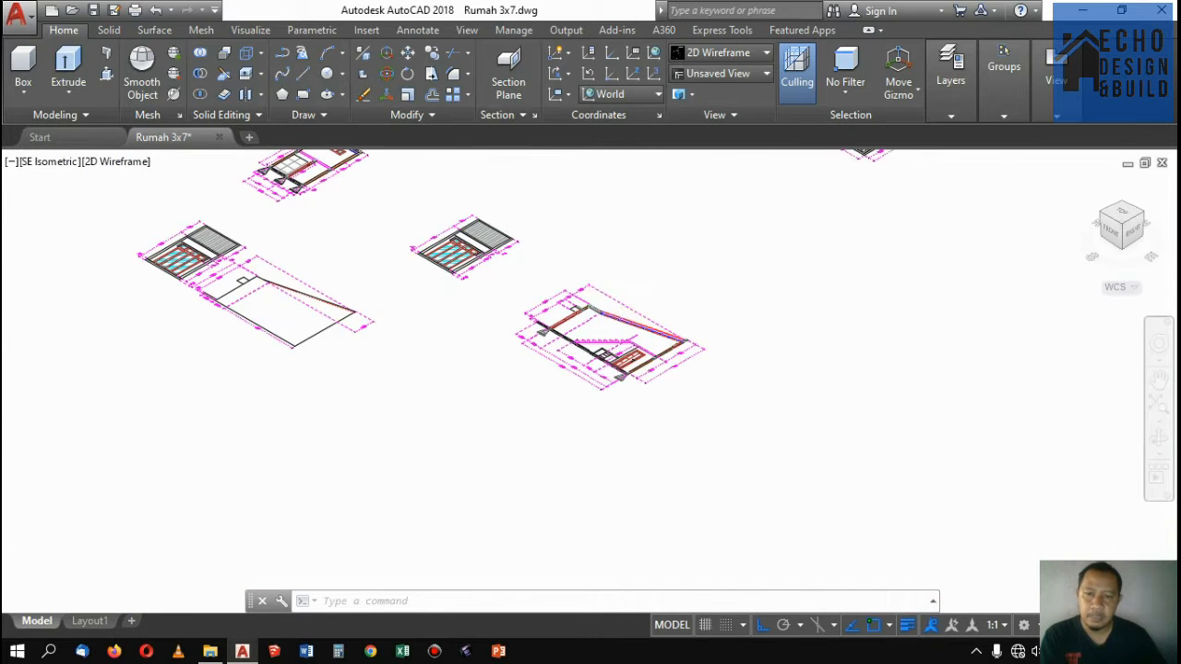
scroll(522, 245, down, 8)
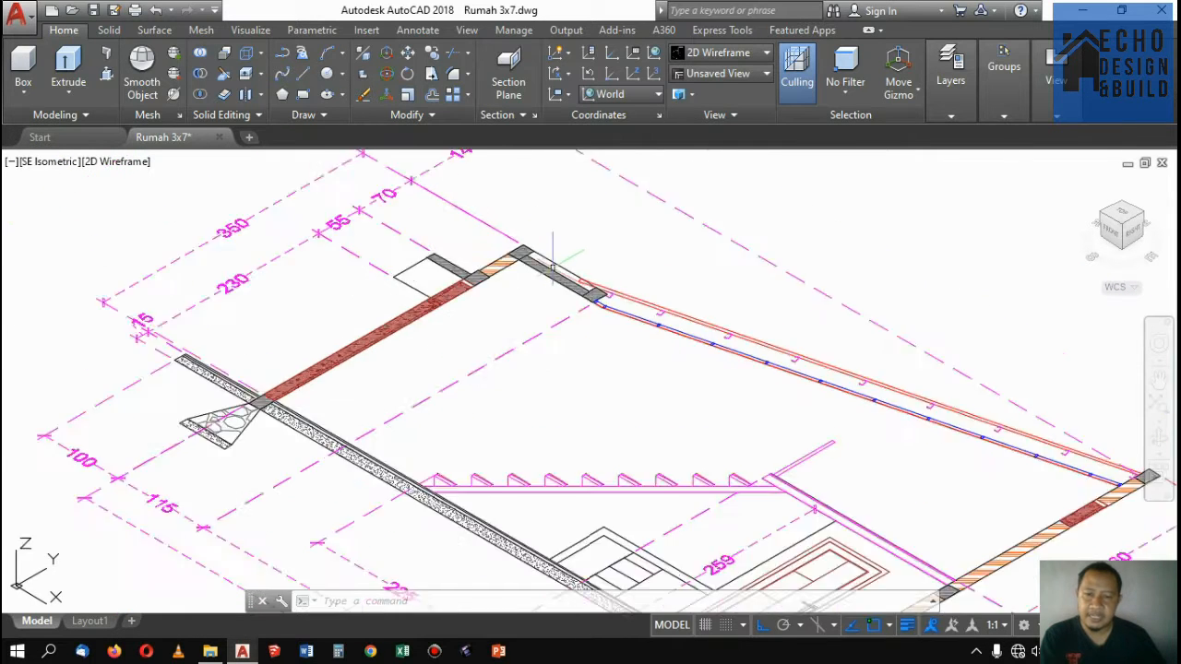
scroll(602, 243, up, 3)
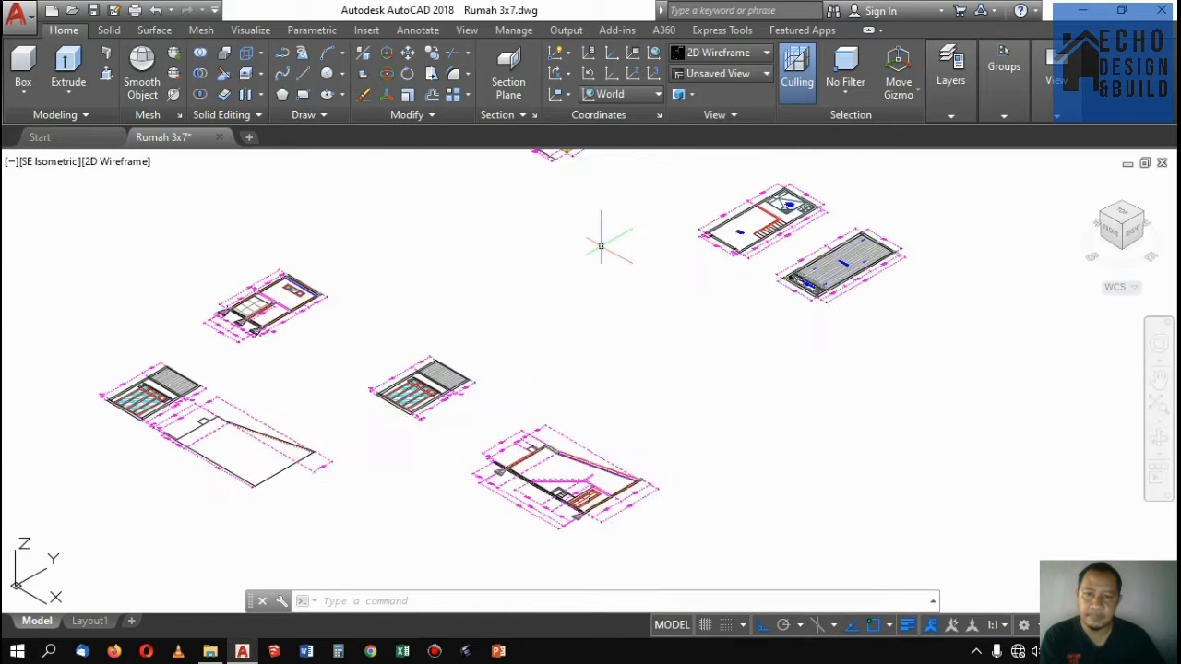
Select the roof hatch on the front elevation and switch to the Top view with north facing up
scroll(548, 329, down, 3)
scroll(378, 304, up, 6)
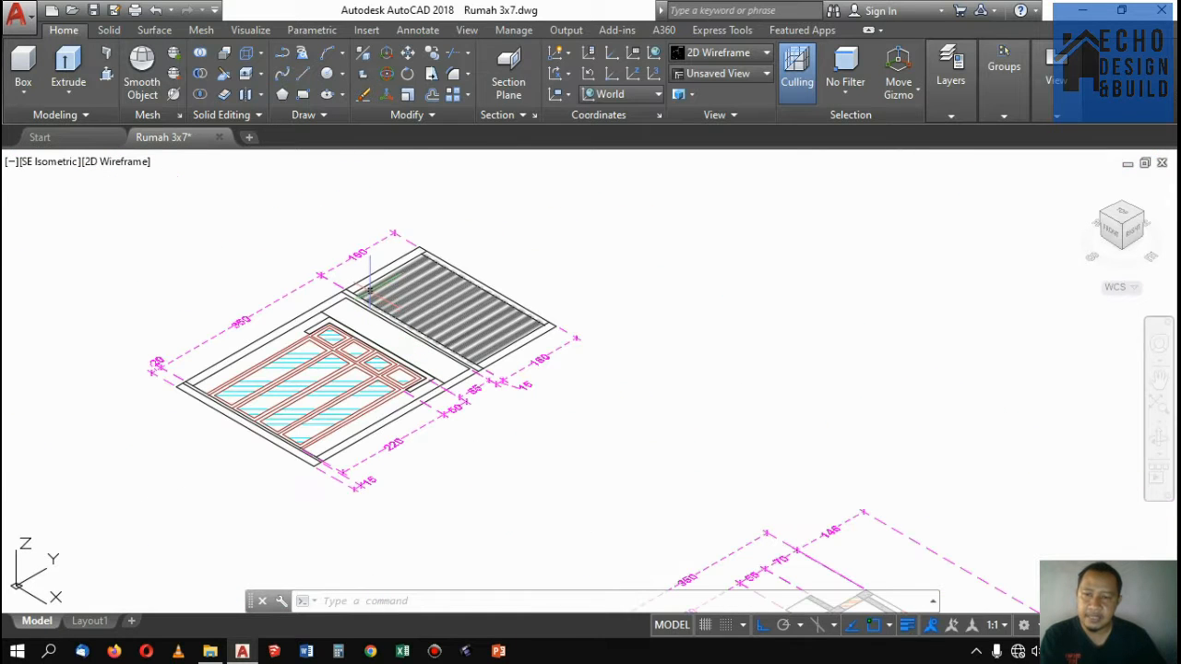
click(434, 294)
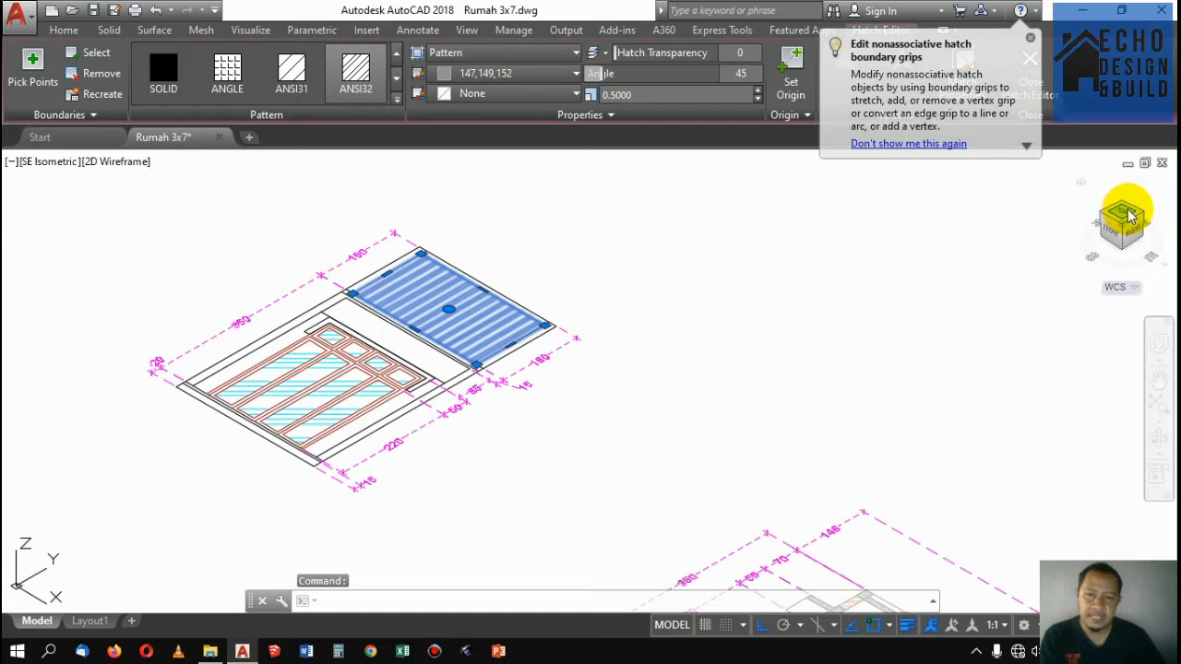
click(1131, 216)
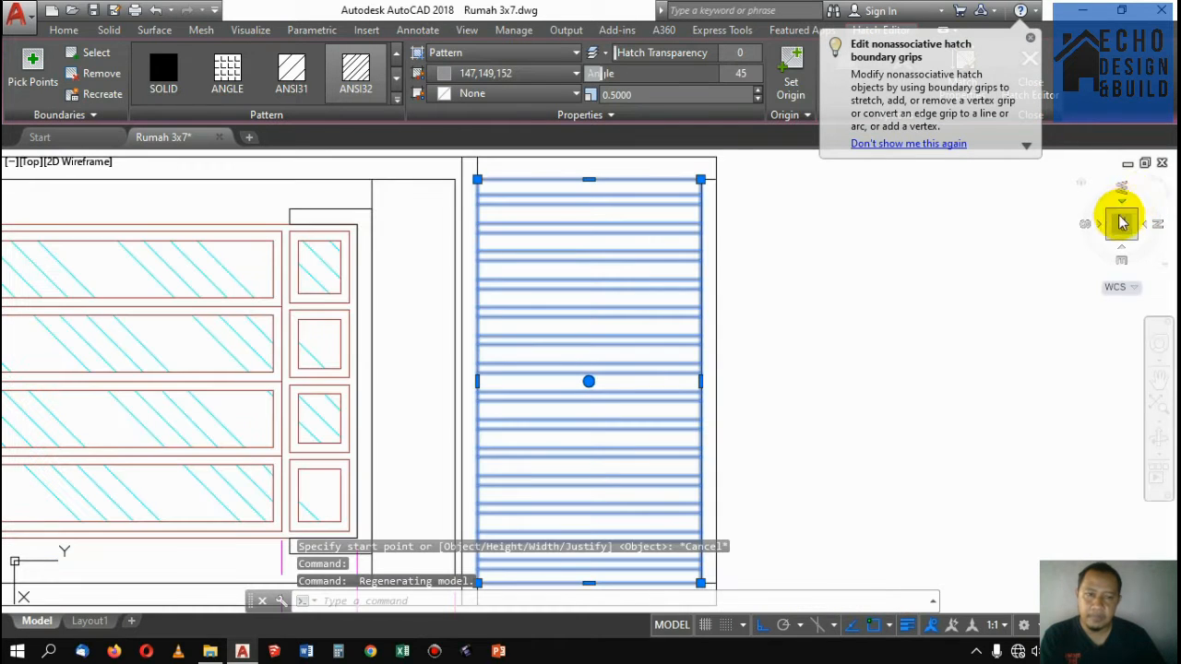
click(1154, 183)
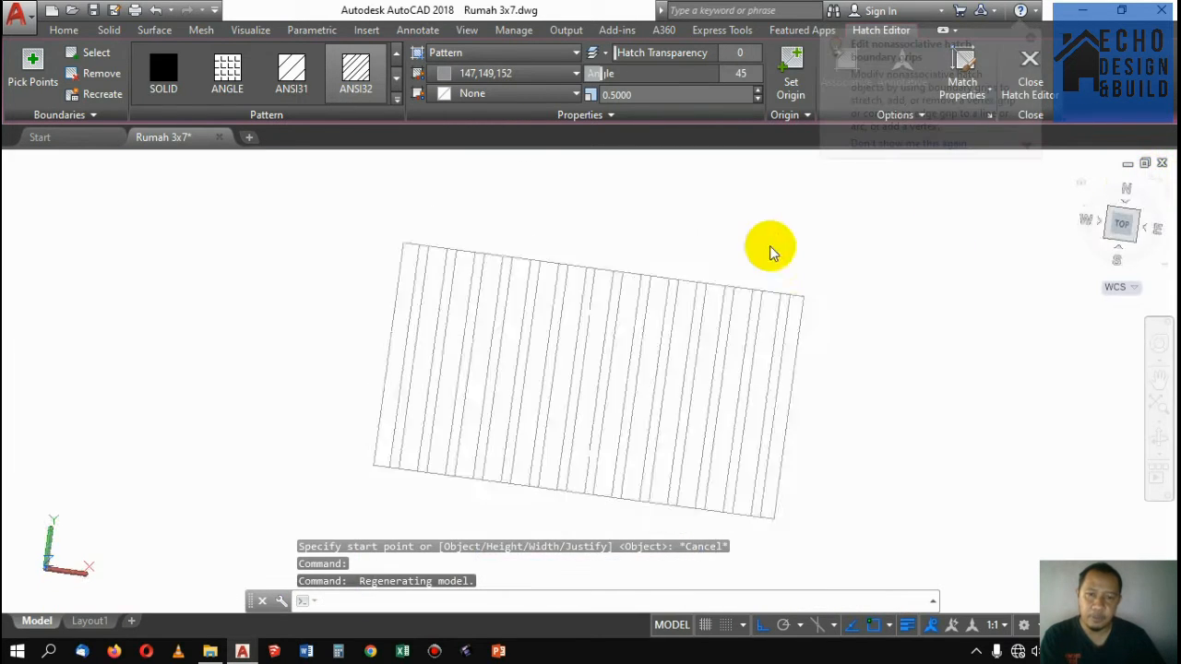
Examine the front elevation's hatched roof area, the slab edge beneath it and their height dimensions
scroll(680, 250, down, 5)
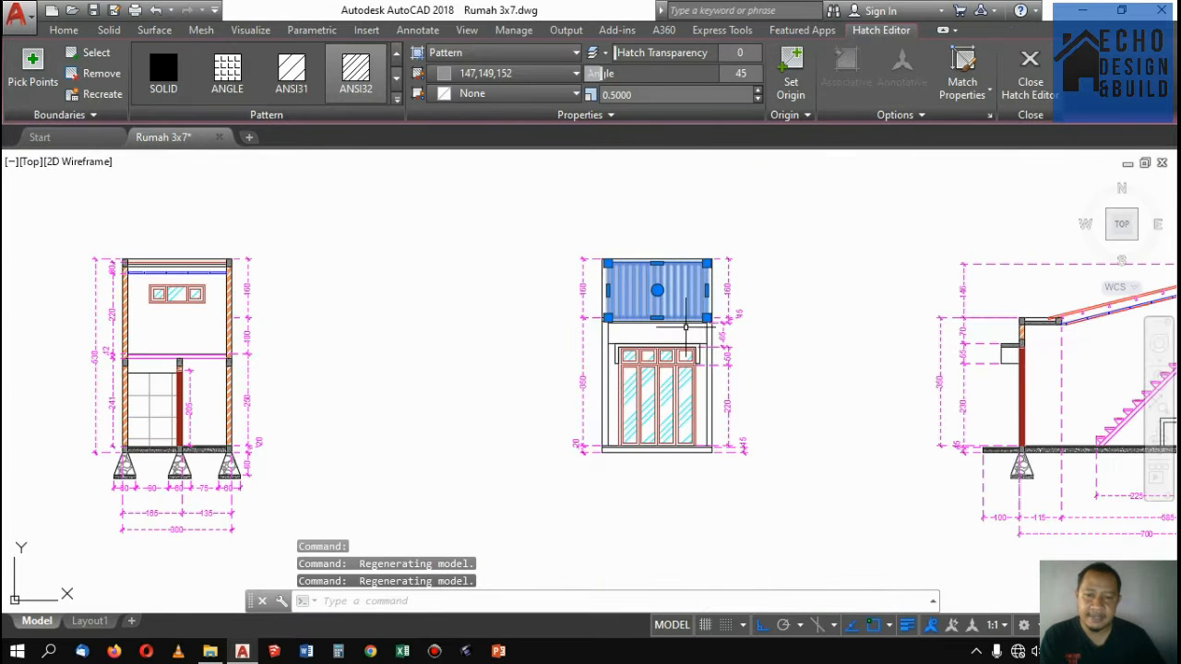
scroll(680, 324, up, 3)
scroll(684, 275, down, 2)
scroll(653, 245, up, 1)
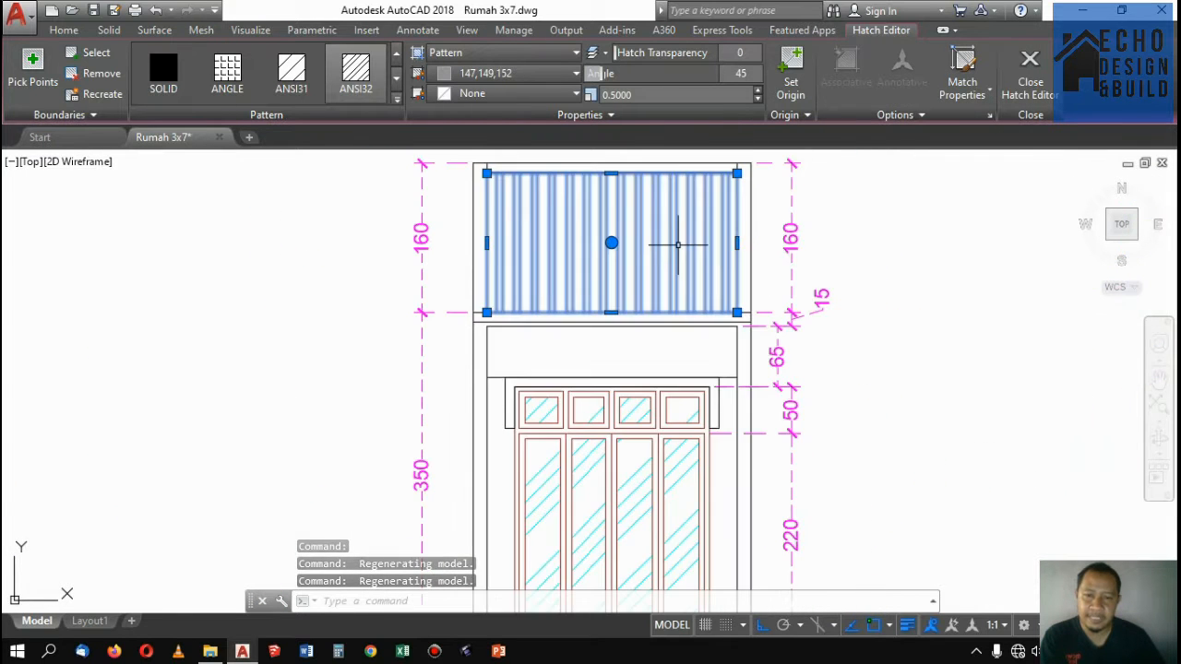
scroll(664, 239, down, 3)
scroll(686, 229, up, 3)
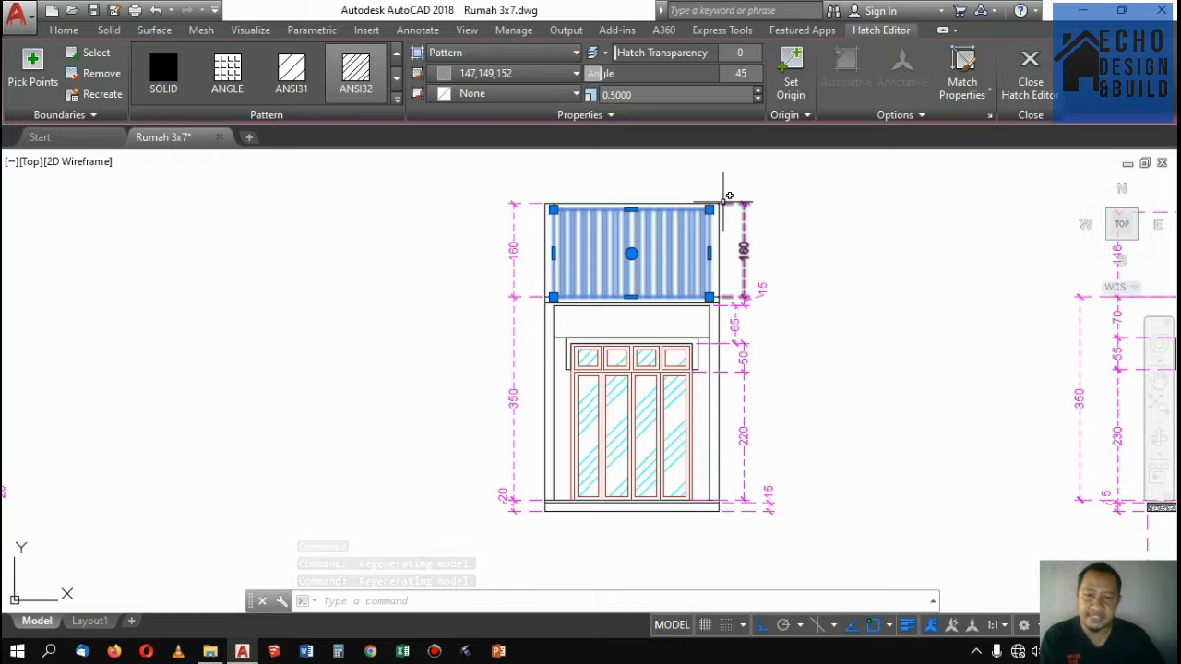
scroll(683, 262, up, 2)
scroll(611, 327, up, 1)
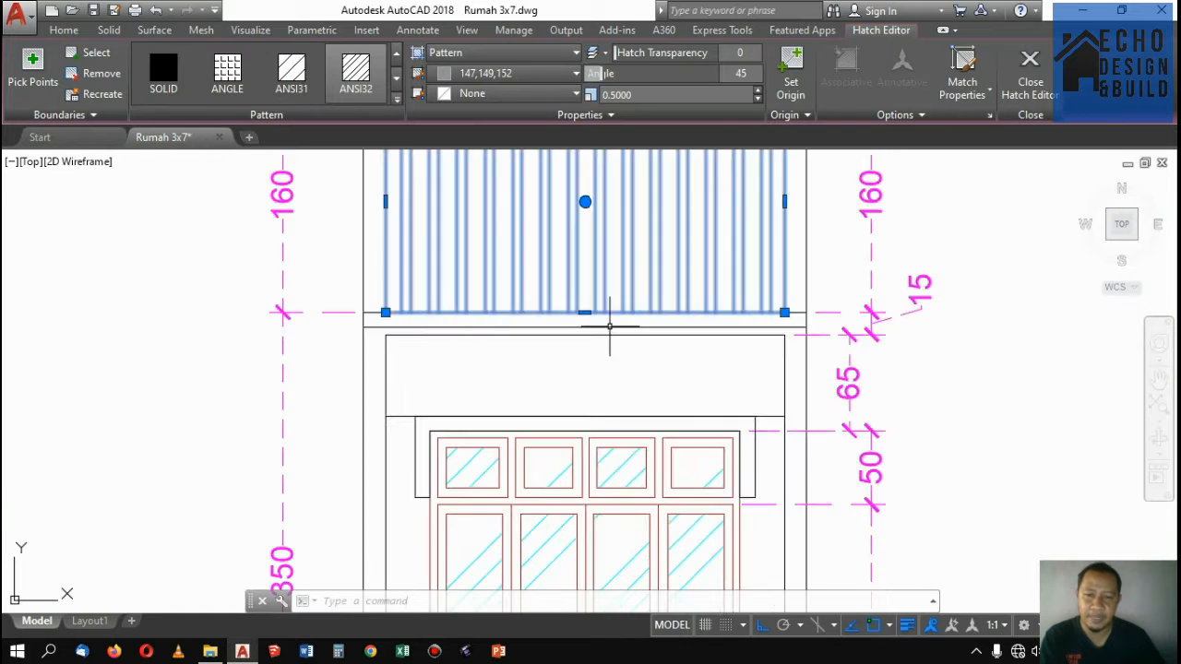
scroll(609, 277, down, 3)
scroll(617, 310, up, 3)
scroll(634, 242, down, 3)
scroll(635, 242, up, 4)
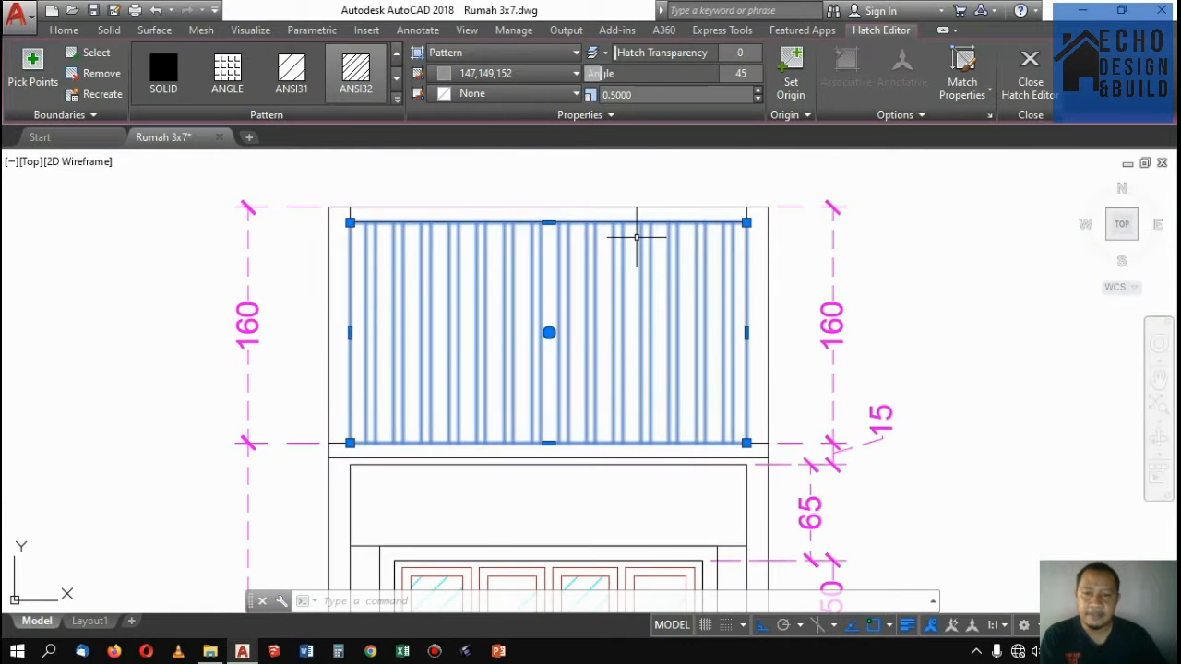
scroll(632, 238, down, 2)
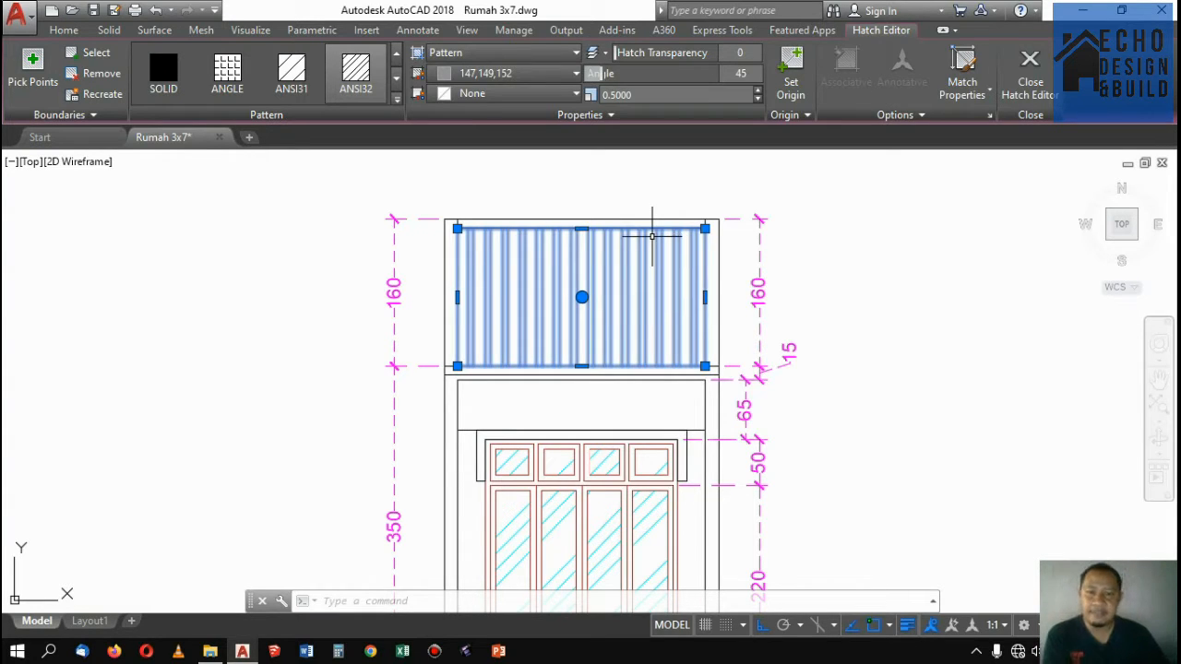
scroll(653, 237, down, 10)
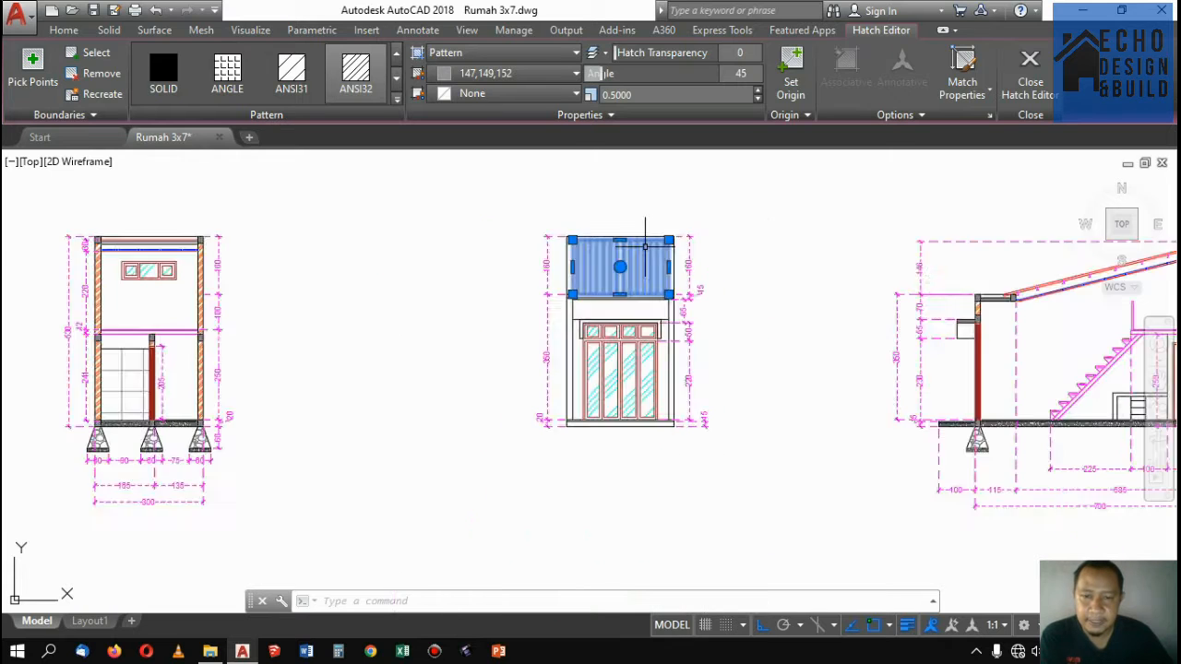
scroll(676, 244, up, 4)
scroll(596, 288, up, 4)
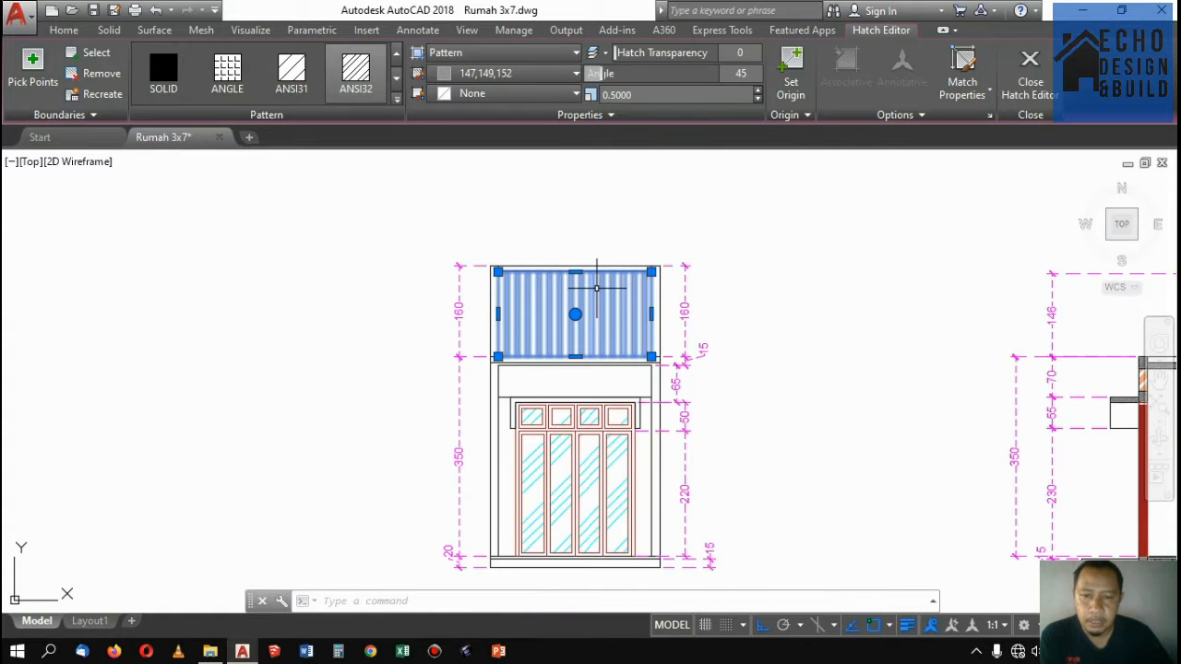
scroll(595, 288, up, 4)
scroll(600, 284, down, 4)
scroll(604, 280, up, 4)
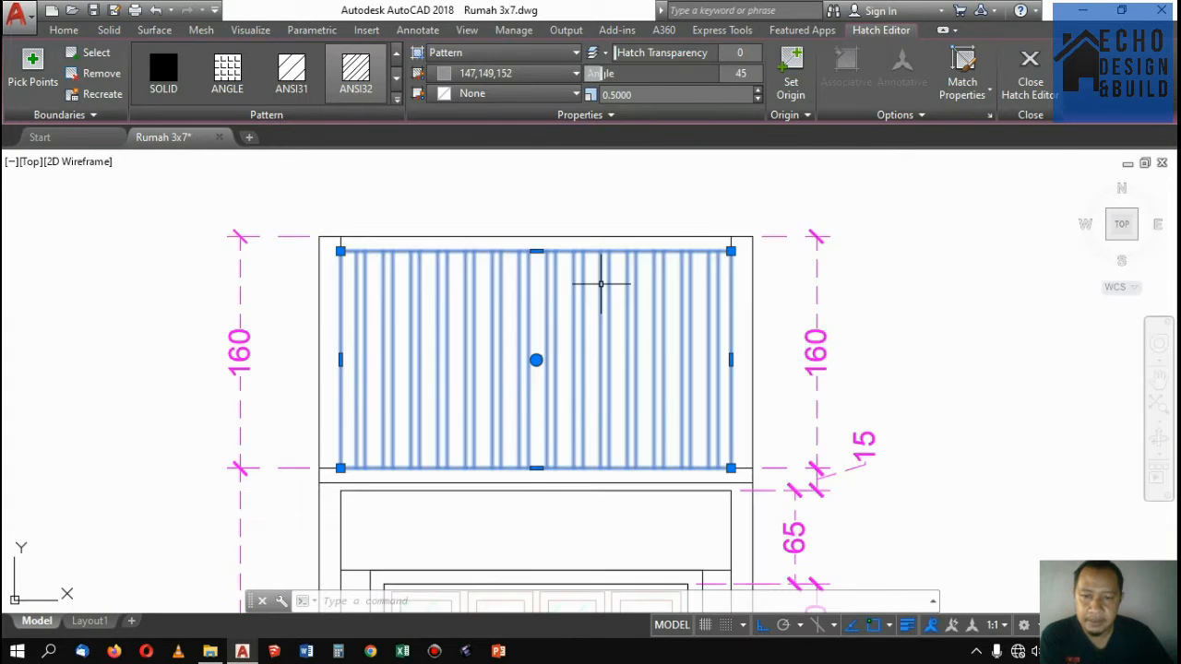
scroll(604, 279, down, 4)
scroll(604, 279, up, 4)
scroll(615, 330, down, 8)
scroll(595, 337, up, 6)
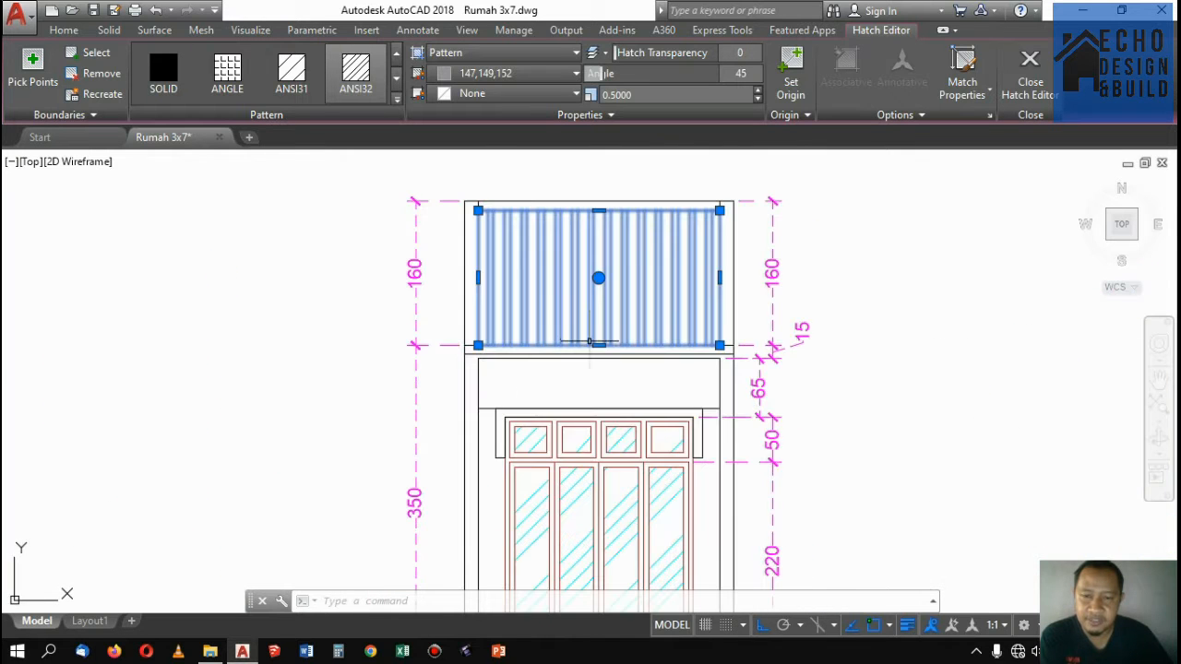
scroll(598, 316, down, 4)
scroll(593, 311, up, 3)
scroll(609, 304, down, 5)
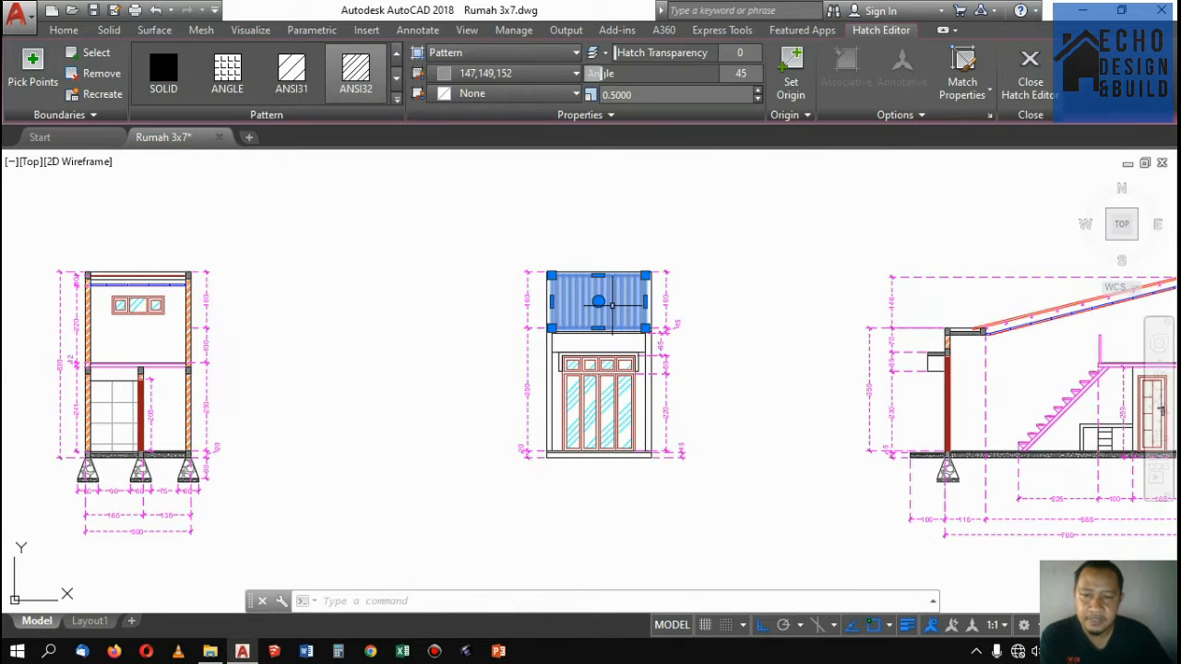
Look over the floor plans, roof plan, sections and elevations to compare the roof's location across the drawings
scroll(609, 314, down, 3)
scroll(562, 332, up, 4)
scroll(590, 253, down, 5)
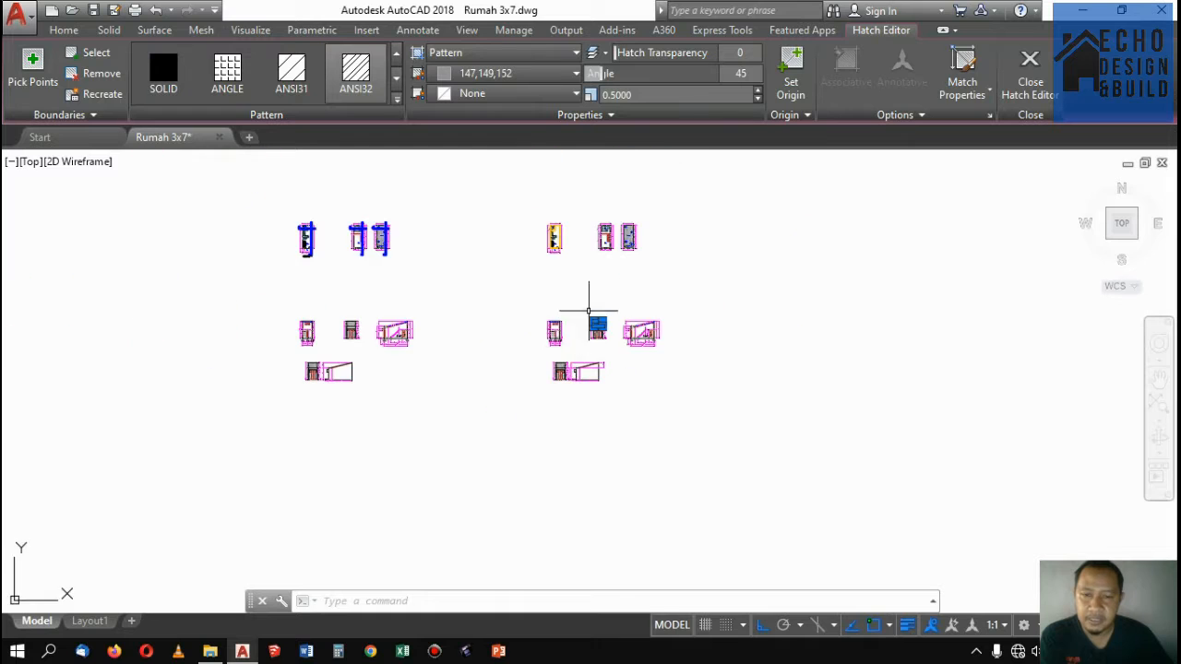
scroll(610, 288, up, 4)
scroll(609, 288, down, 5)
scroll(603, 232, up, 3)
scroll(591, 256, down, 6)
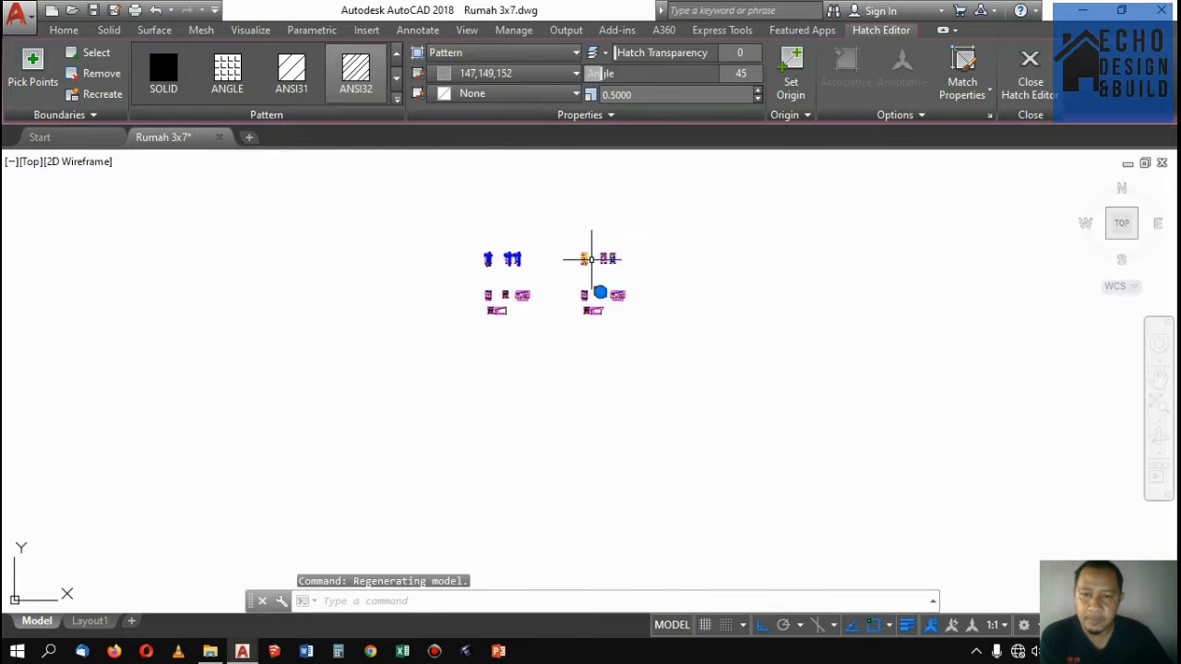
scroll(585, 249, up, 6)
scroll(595, 240, up, 3)
scroll(577, 256, down, 3)
scroll(557, 295, up, 4)
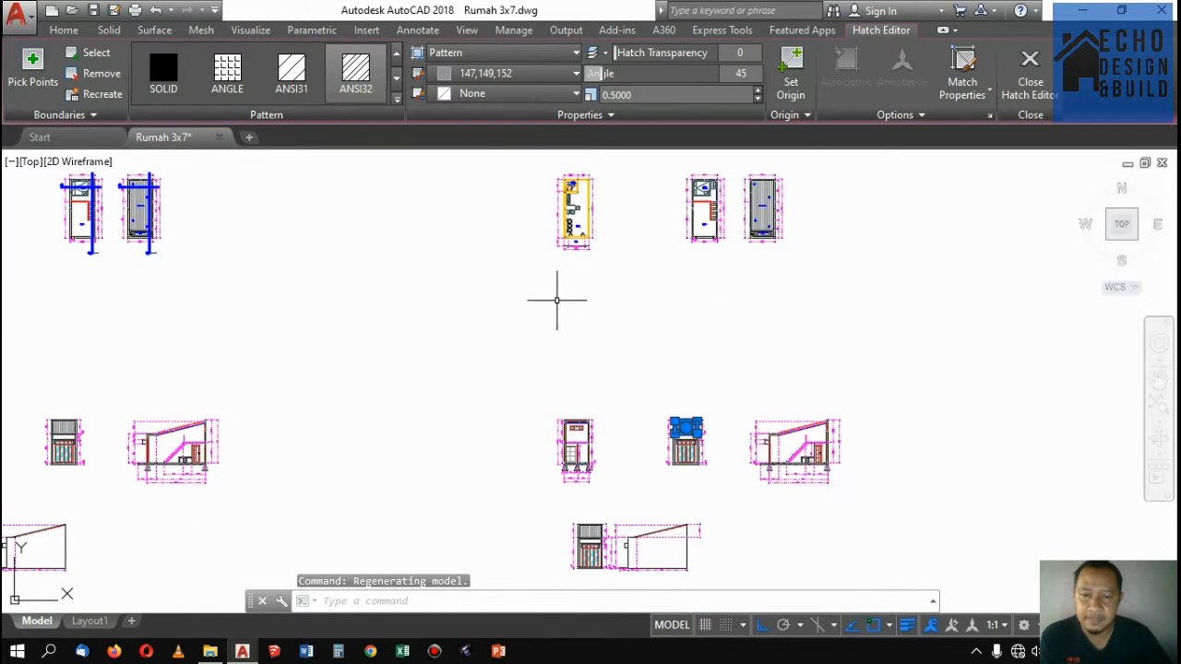
scroll(649, 285, down, 5)
scroll(649, 286, up, 4)
scroll(625, 309, down, 4)
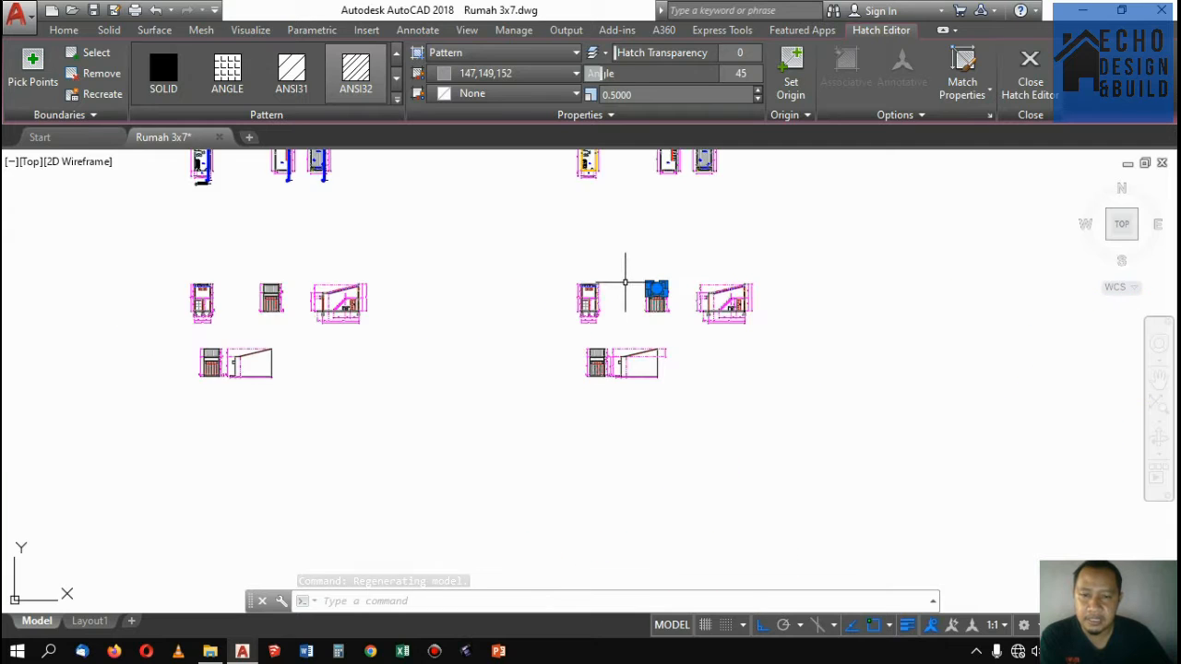
scroll(620, 281, up, 3)
scroll(590, 273, up, 4)
scroll(611, 264, down, 6)
scroll(627, 277, up, 7)
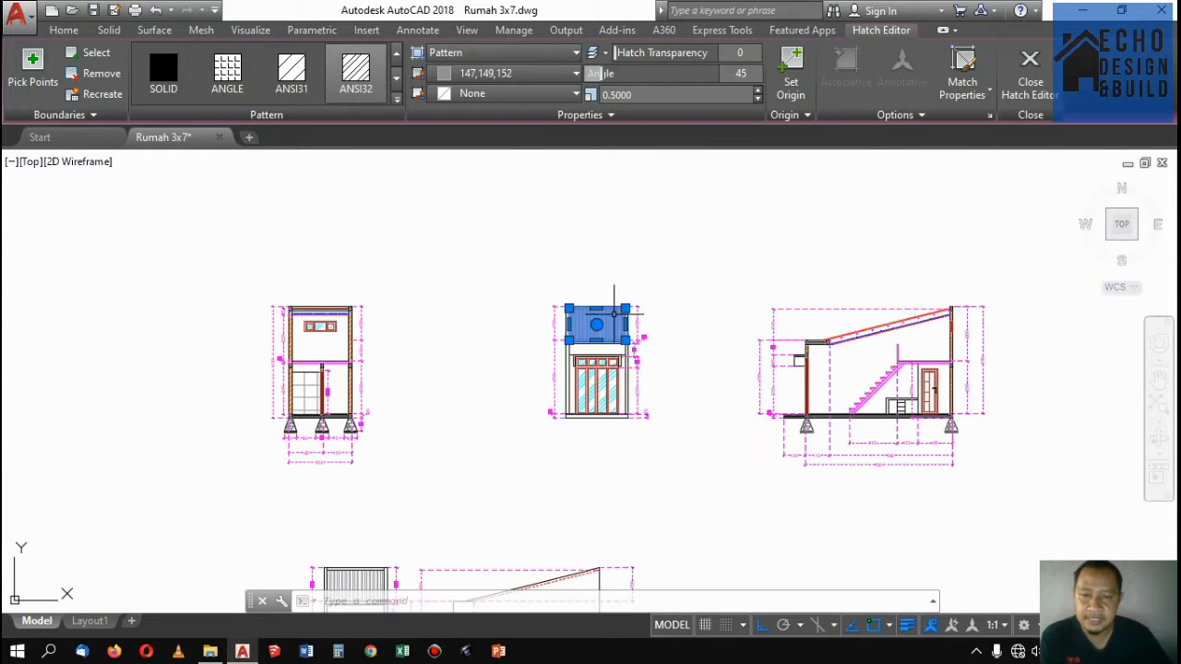
Compare the roof's position in the cross section, front elevation and longitudinal section drawings
scroll(646, 283, down, 4)
scroll(540, 309, up, 4)
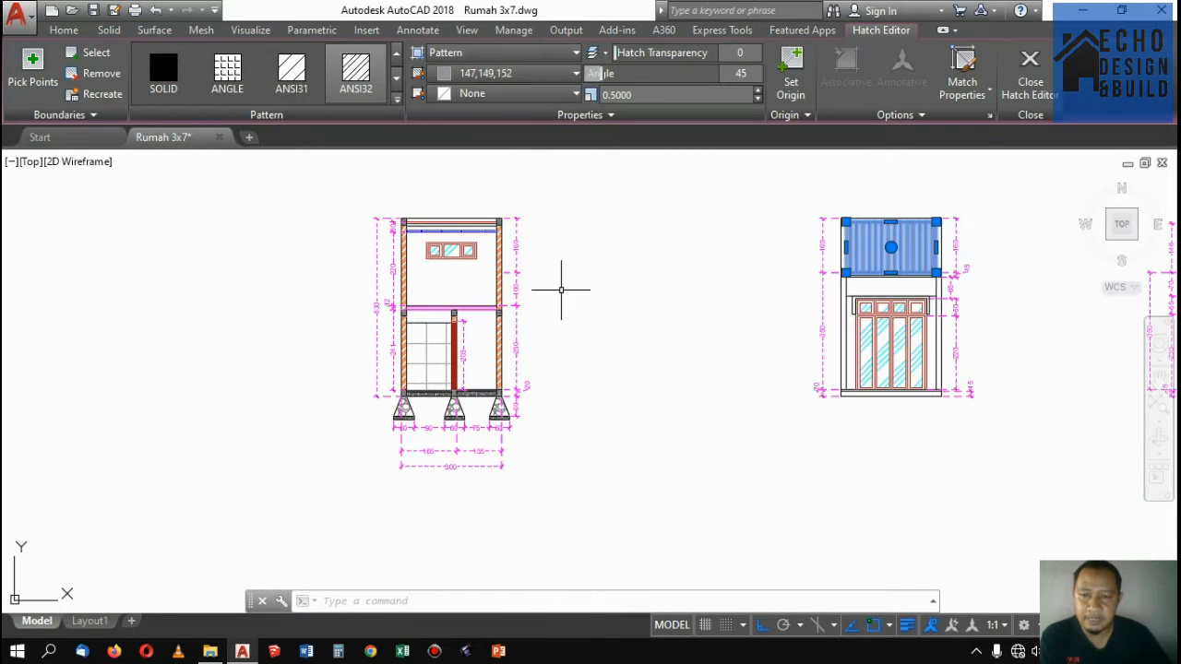
scroll(561, 289, down, 6)
scroll(553, 369, up, 4)
scroll(554, 356, down, 4)
scroll(754, 244, up, 3)
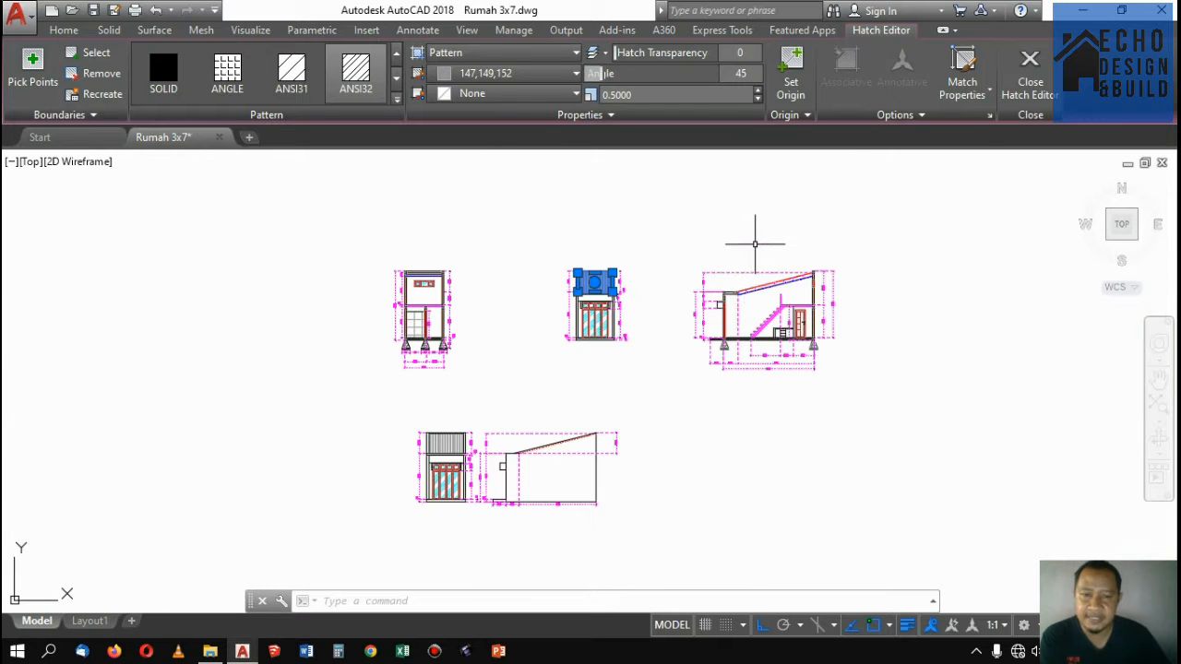
scroll(754, 244, up, 6)
scroll(729, 240, down, 4)
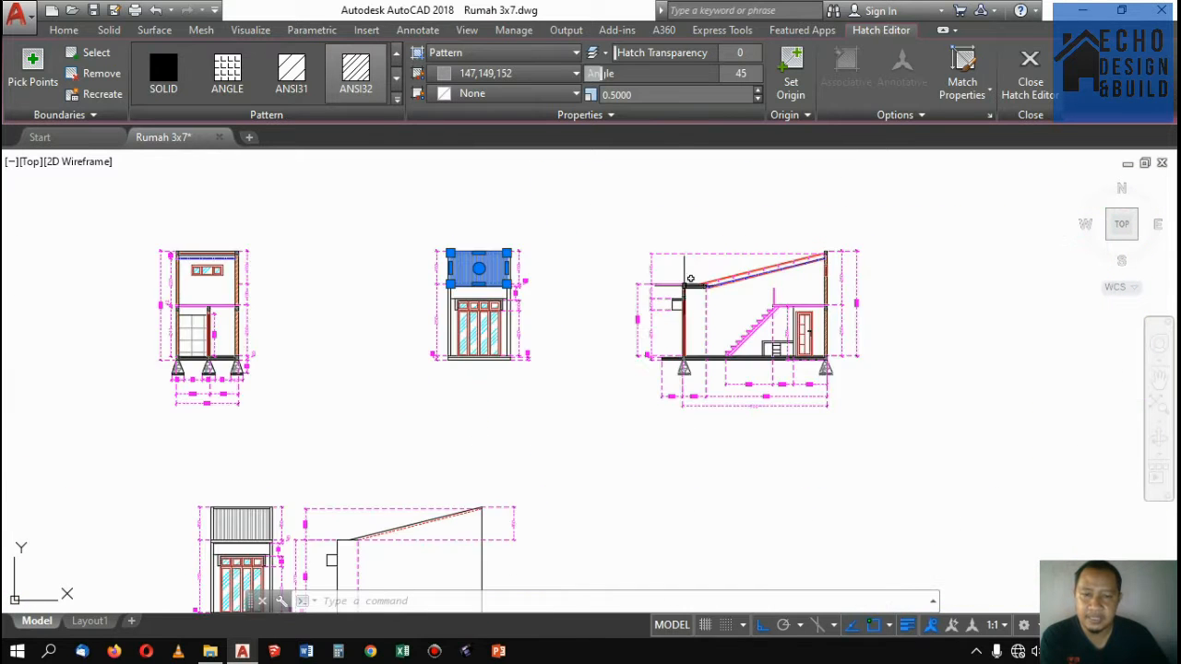
scroll(581, 274, up, 2)
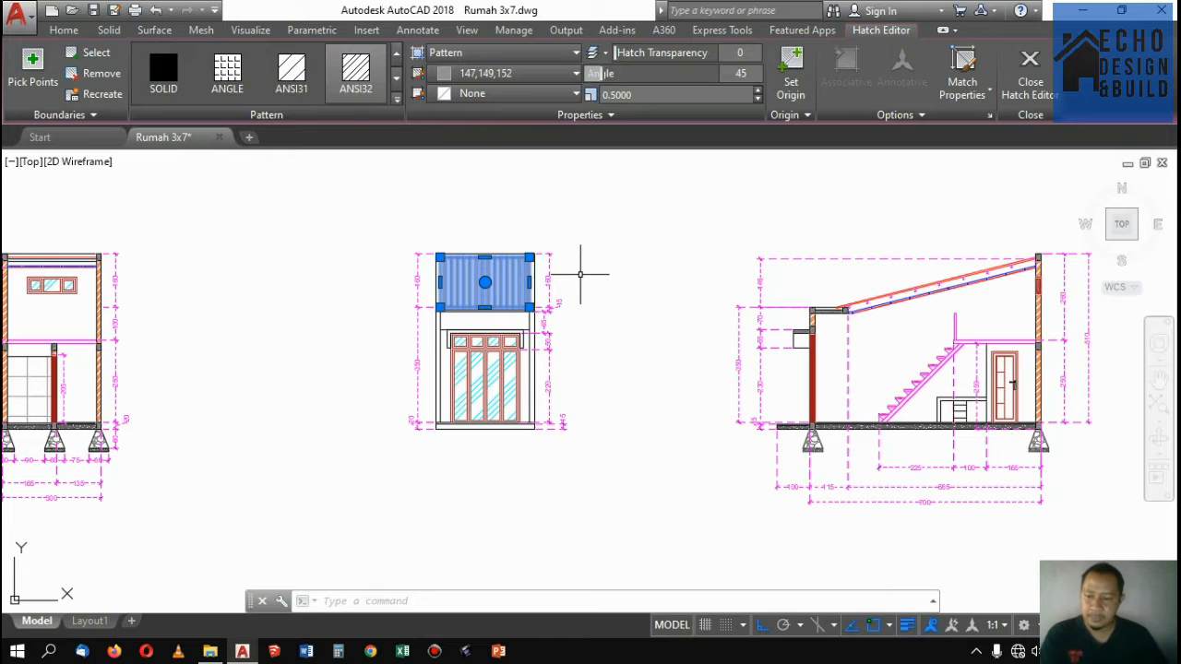
Clear the roof hatch selection and look over the cross section and the front elevation beside it
key(Escape)
scroll(615, 271, down, 4)
scroll(591, 291, up, 2)
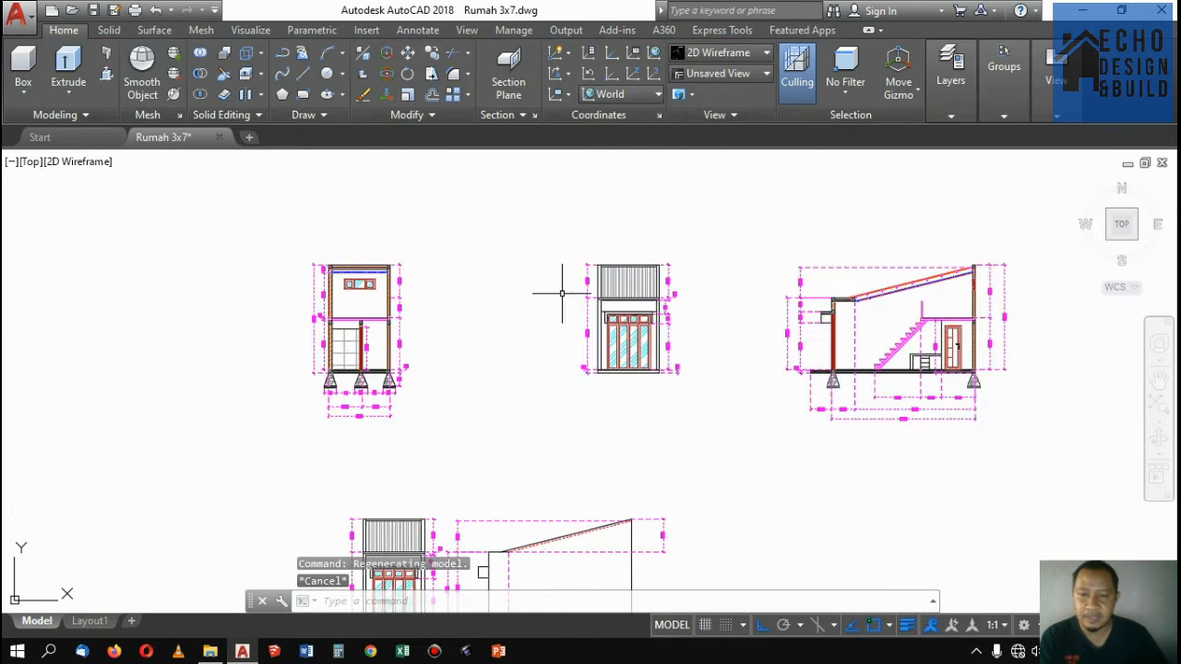
scroll(562, 293, down, 4)
scroll(500, 335, up, 6)
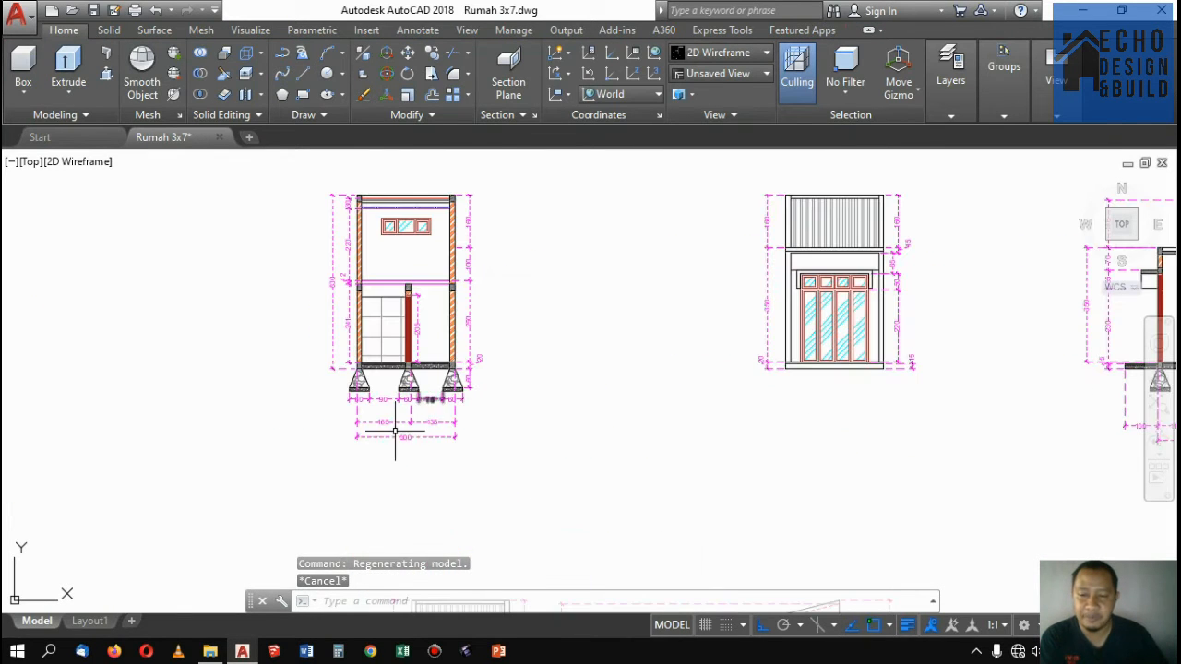
scroll(368, 449, down, 4)
scroll(549, 264, up, 1)
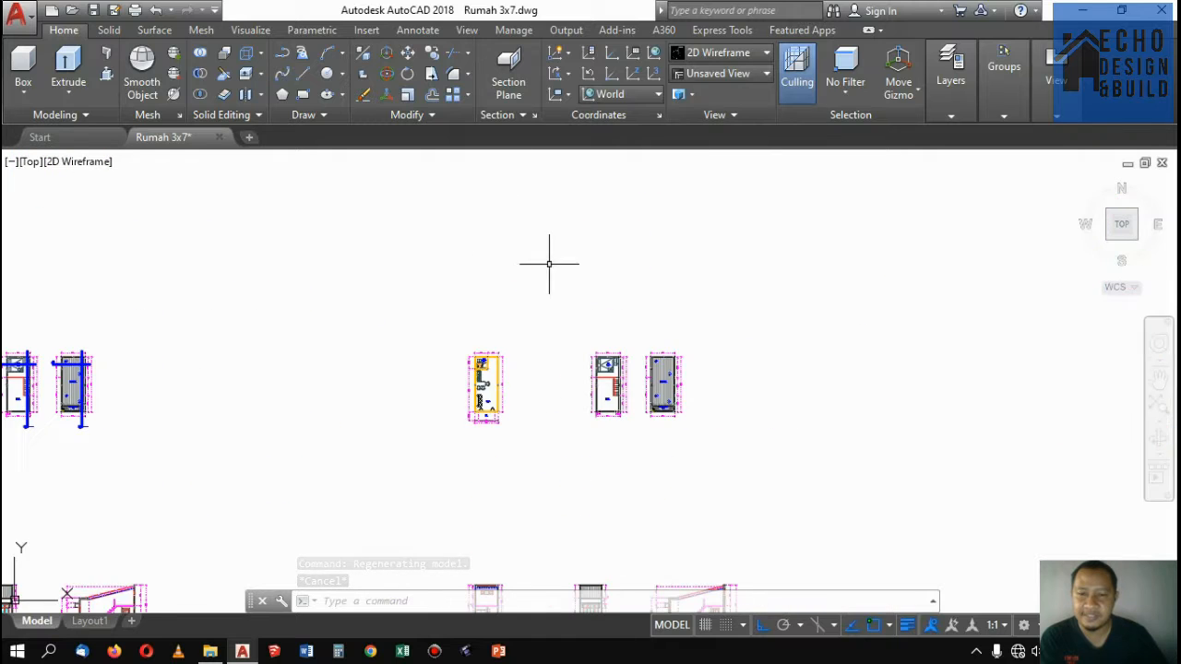
Examine the highlighted wall outline of the ground-floor plan next to the upper-floor and roof plans
scroll(501, 396, up, 5)
scroll(575, 322, down, 4)
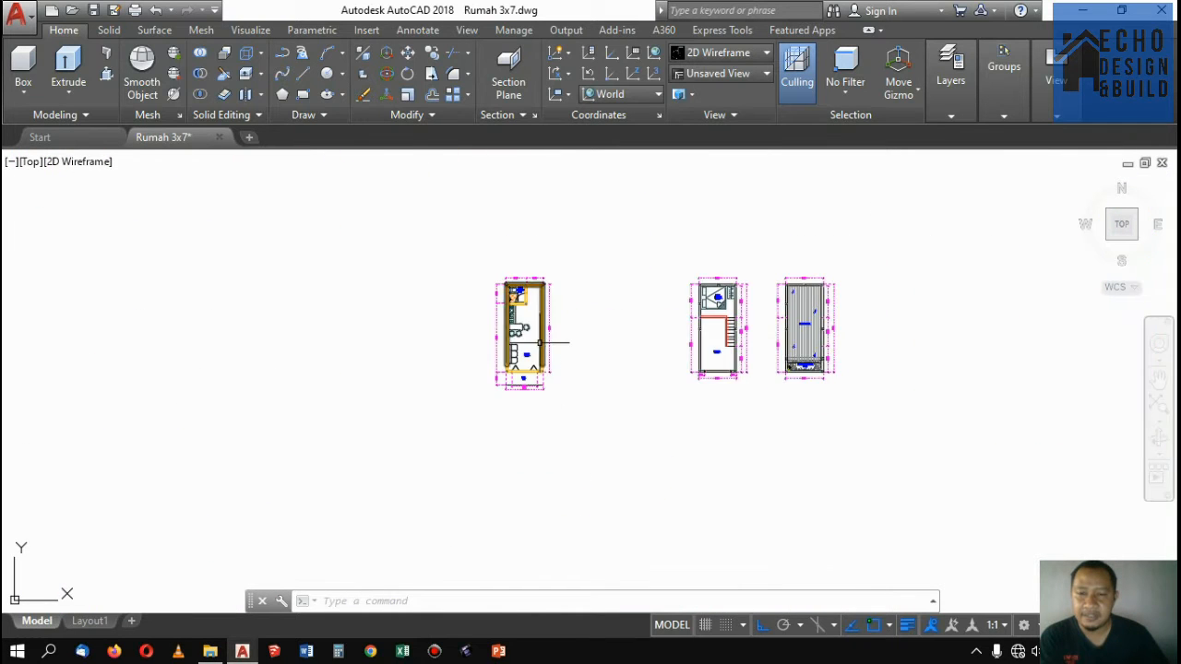
scroll(541, 340, up, 3)
scroll(544, 334, down, 3)
scroll(542, 346, up, 2)
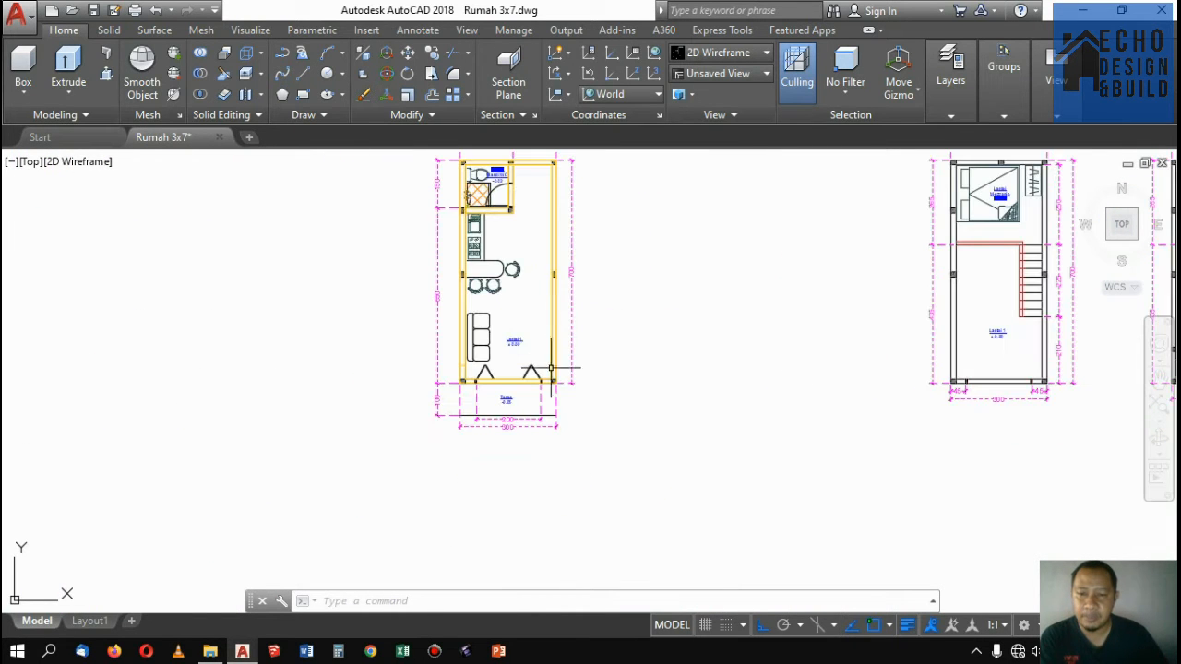
scroll(551, 367, up, 3)
scroll(545, 377, down, 3)
scroll(545, 363, up, 3)
scroll(545, 359, down, 4)
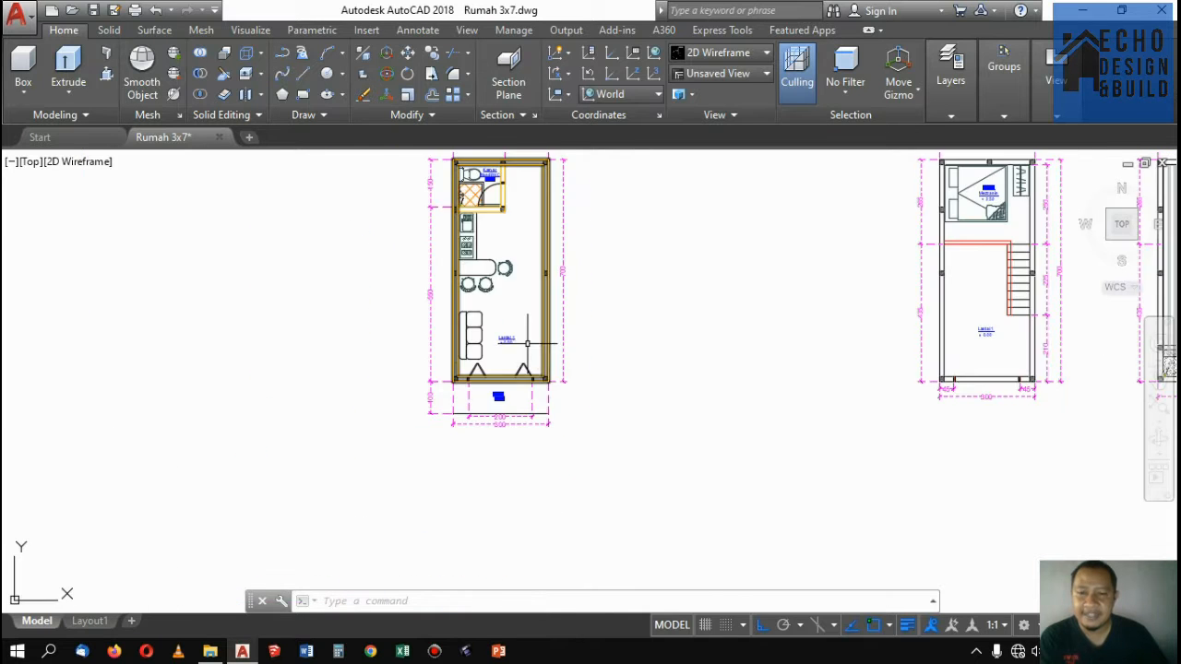
scroll(527, 344, up, 3)
scroll(531, 340, down, 5)
scroll(526, 343, down, 3)
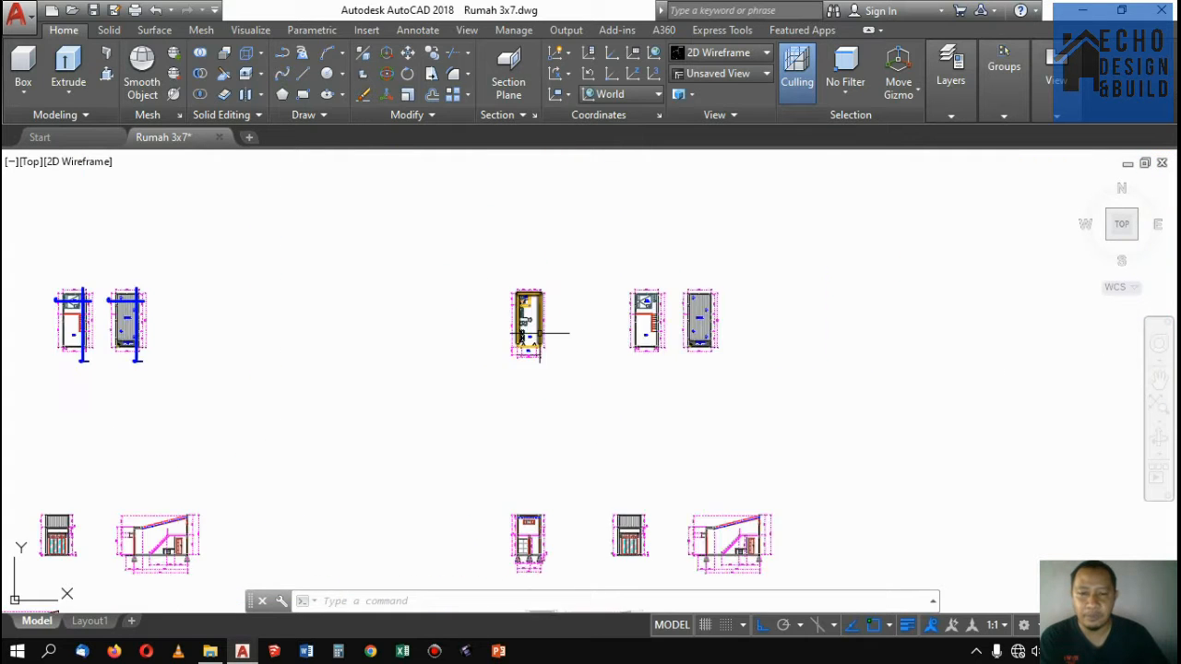
Examine the terrace, front door opening and bathroom corner of the ground-floor plan with their dimensions
scroll(540, 329, up, 3)
scroll(535, 351, up, 5)
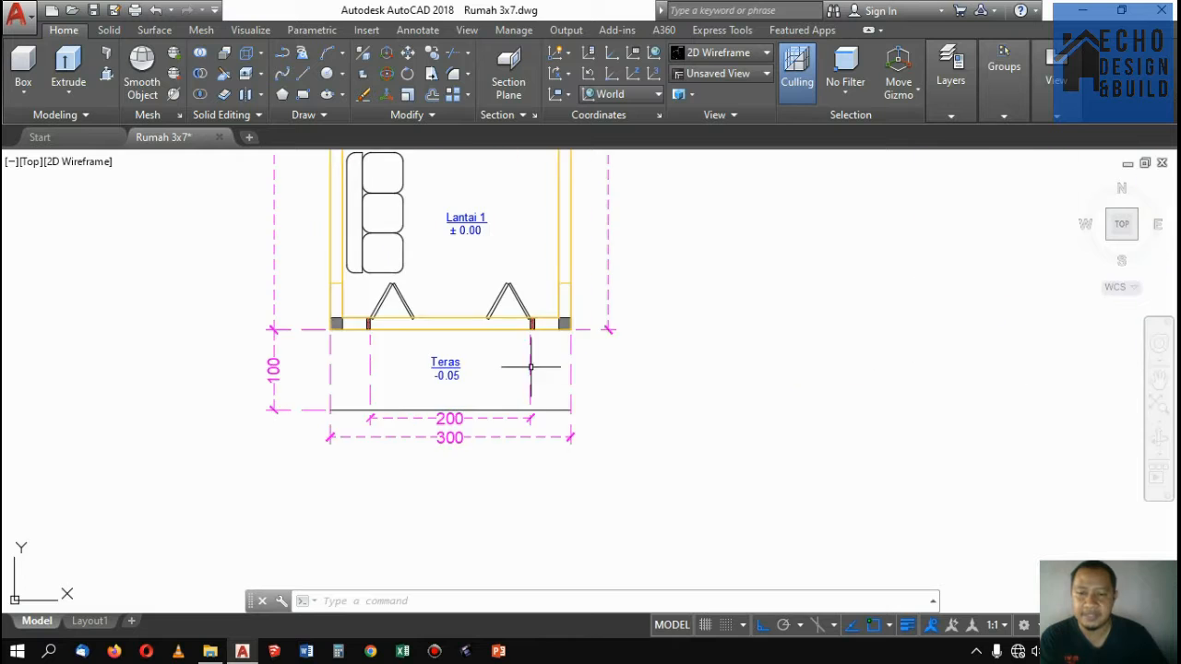
scroll(506, 338, down, 6)
scroll(535, 323, up, 3)
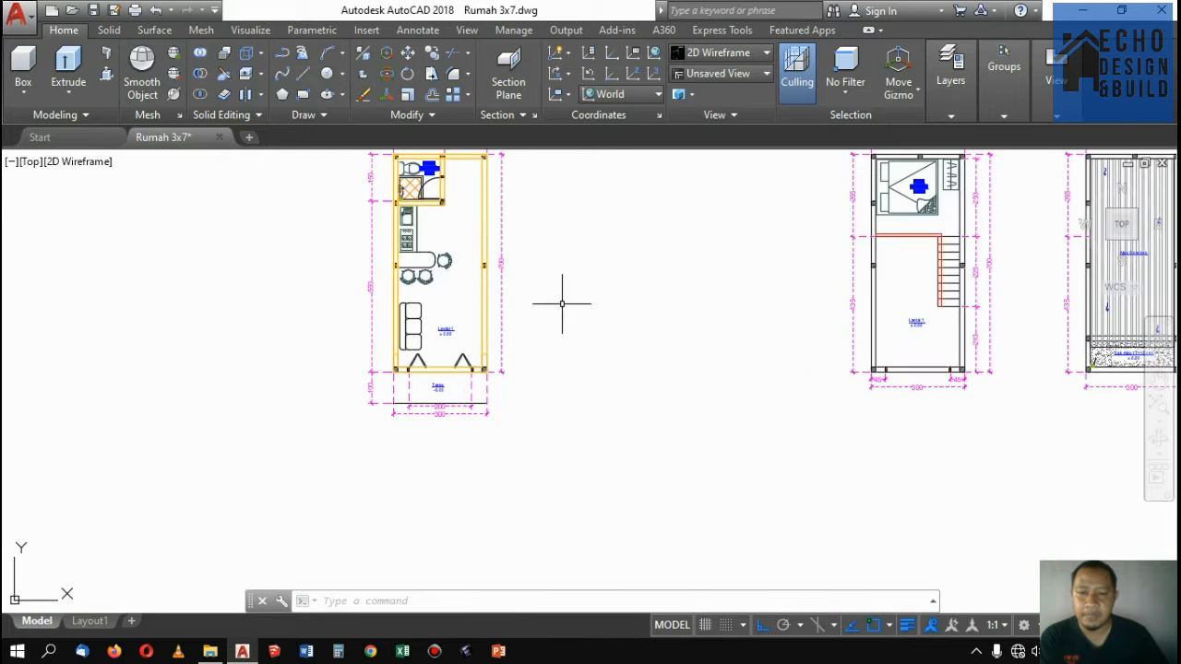
scroll(549, 299, down, 3)
scroll(522, 268, up, 5)
scroll(517, 254, down, 4)
scroll(527, 263, up, 4)
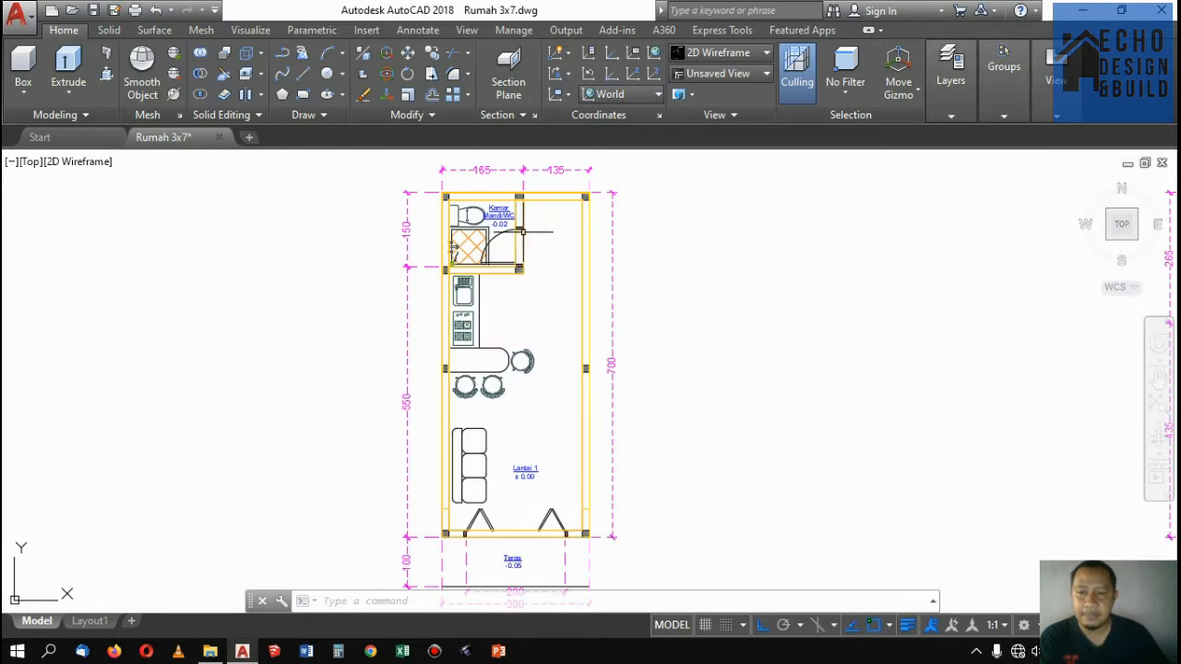
scroll(526, 263, down, 7)
middle_drag(526, 263, 506, 205)
Examine the front elevation's hatched roof, the framing around it and the slab edge below
scroll(622, 263, up, 6)
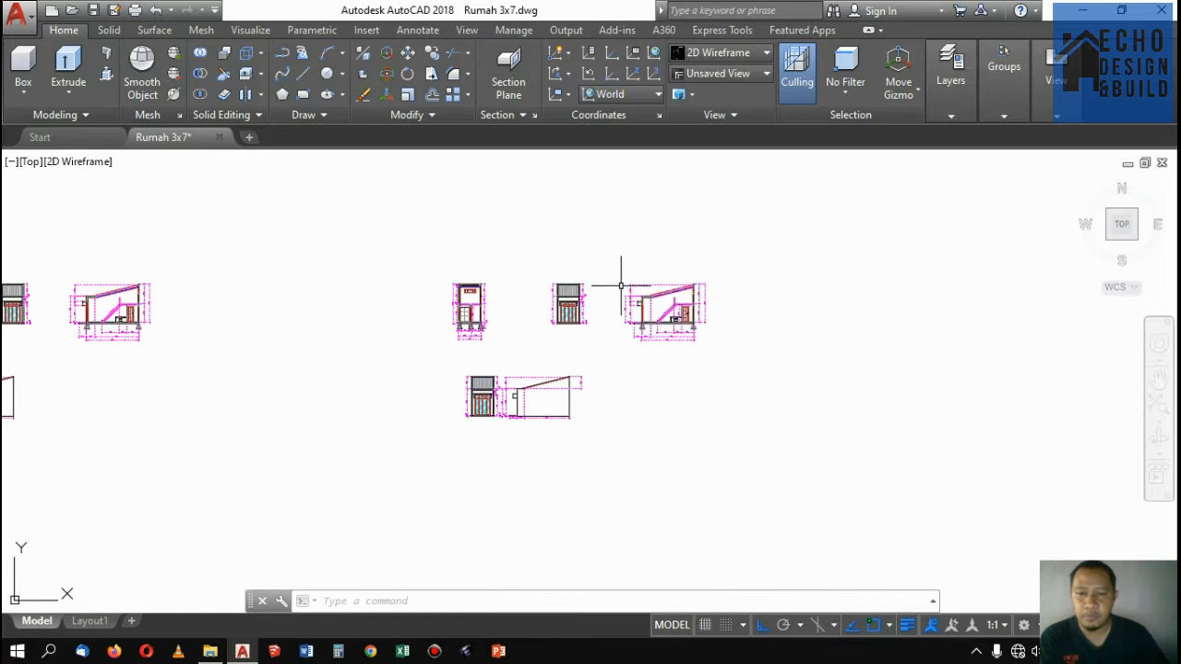
scroll(612, 299, down, 1)
scroll(572, 291, down, 3)
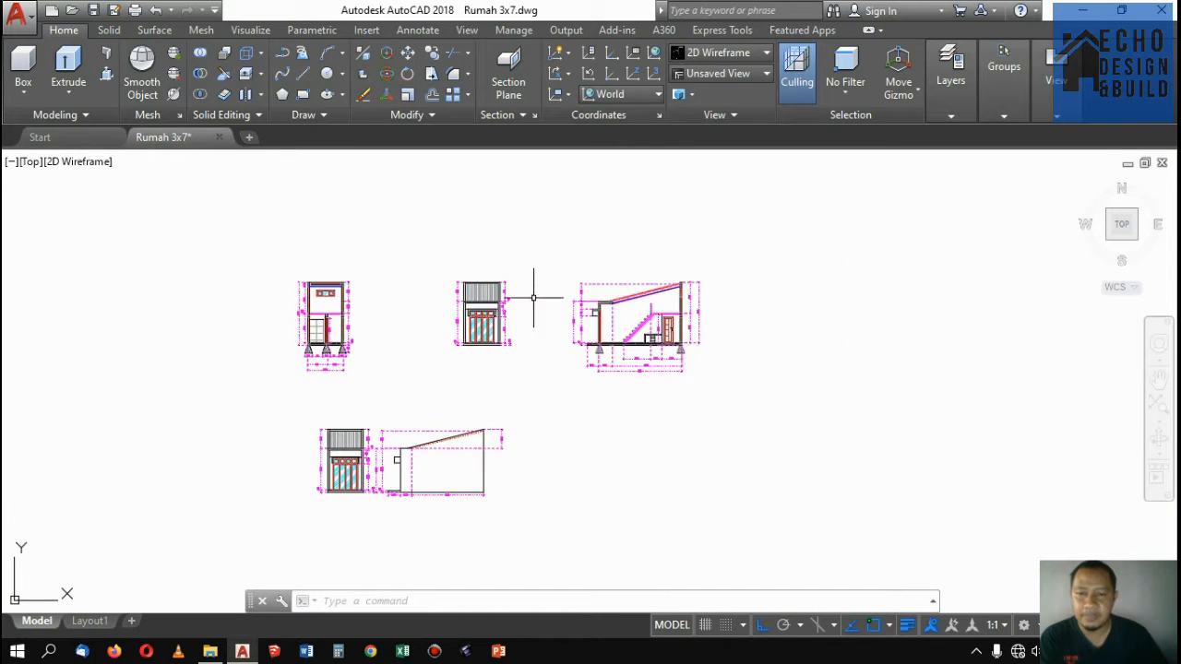
scroll(464, 264, up, 3)
scroll(477, 271, up, 1)
scroll(557, 301, up, 4)
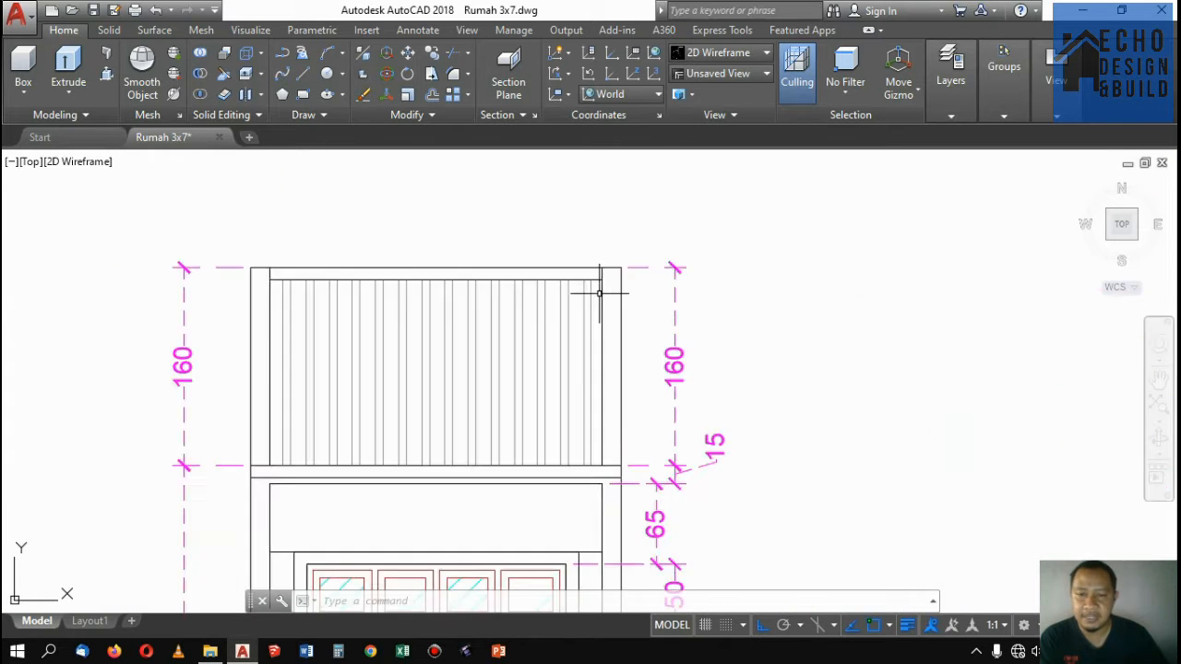
scroll(545, 263, down, 1)
scroll(585, 295, up, 2)
scroll(505, 274, down, 5)
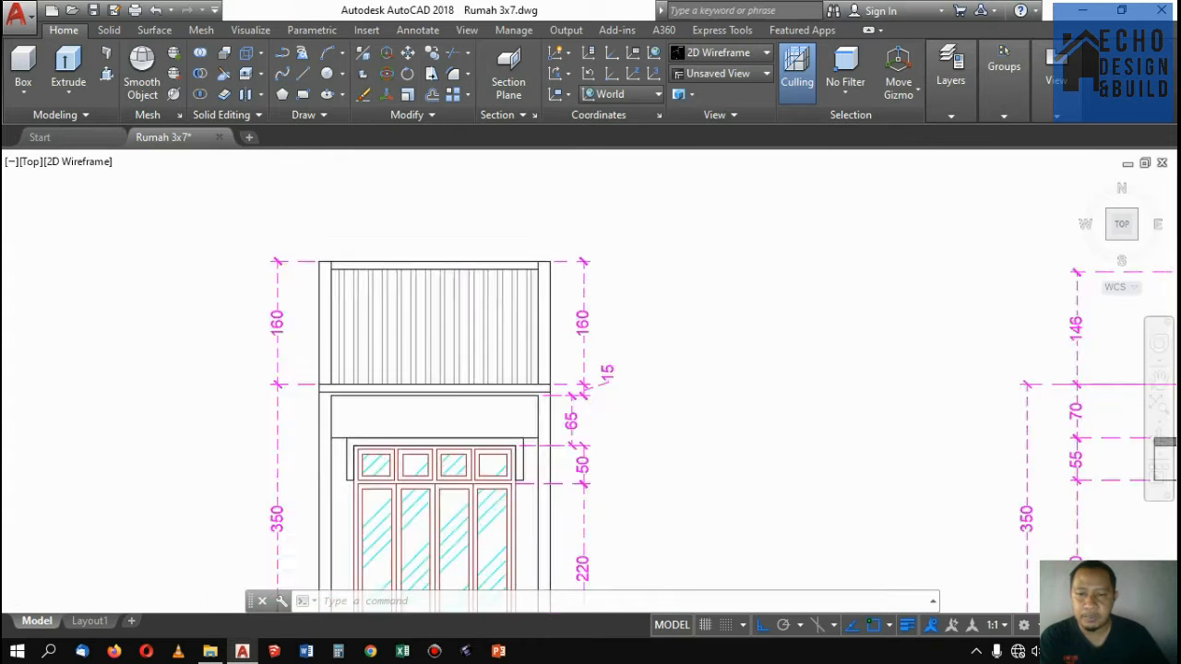
scroll(455, 270, up, 3)
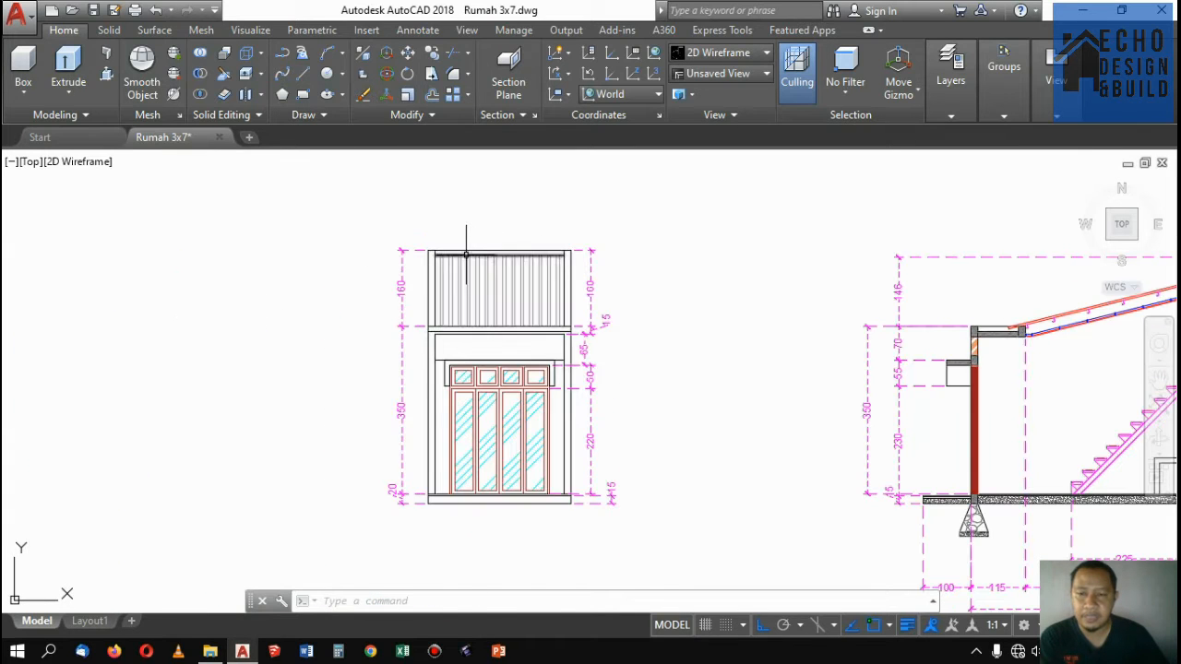
scroll(467, 252, up, 5)
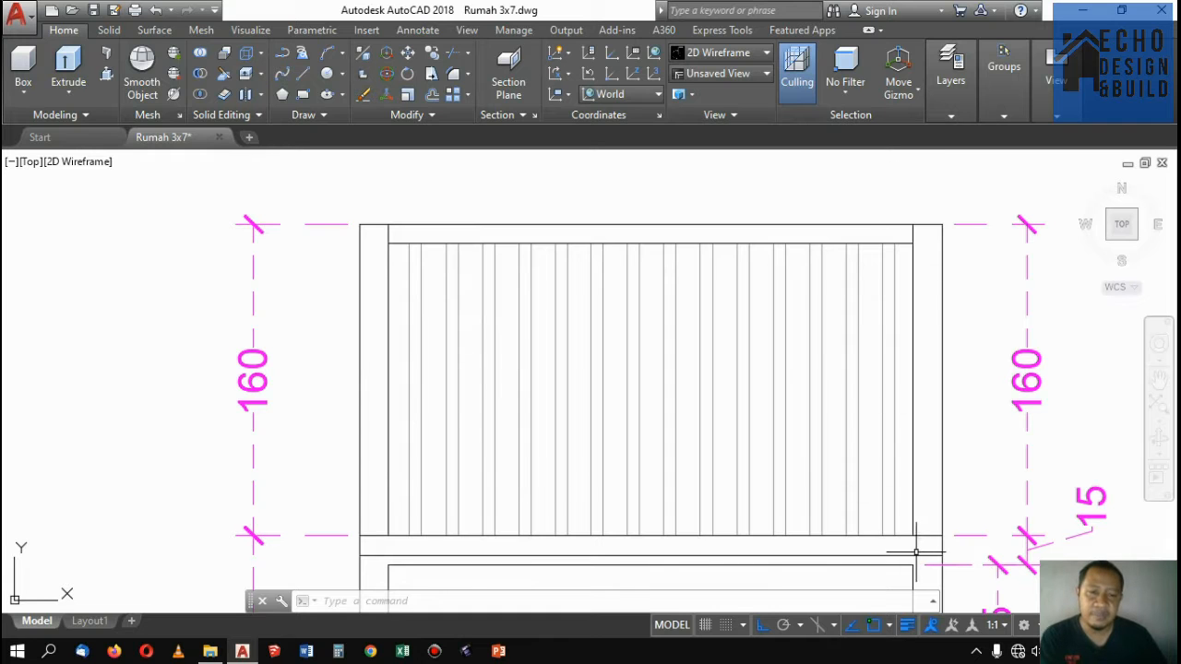
scroll(431, 265, down, 5)
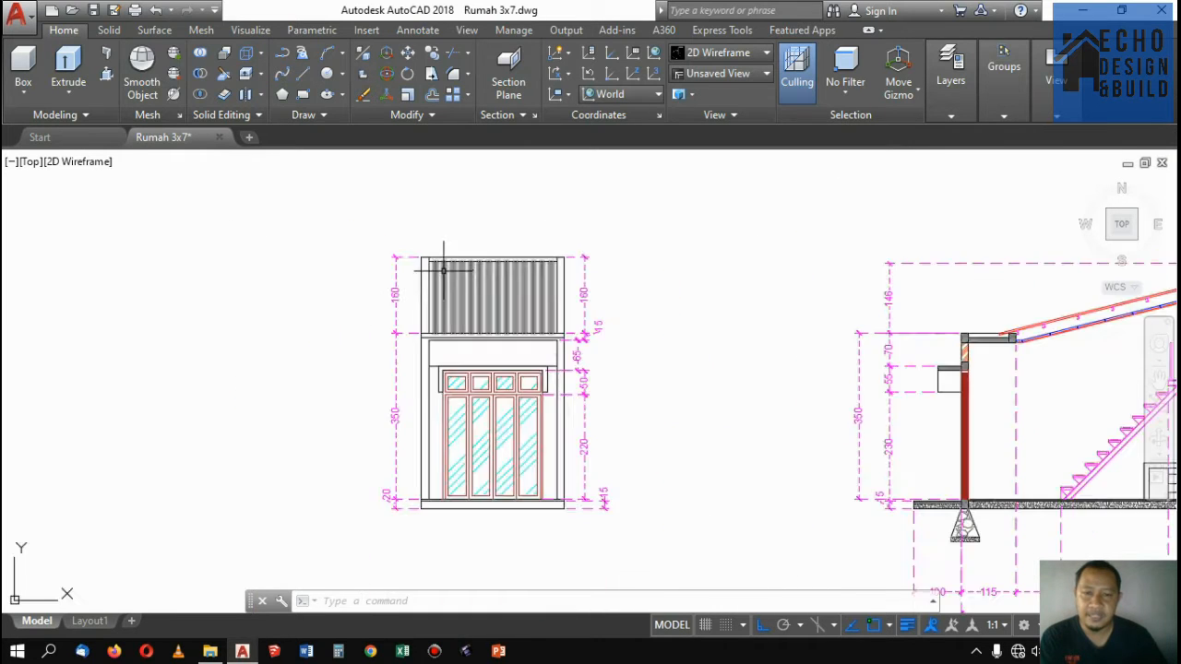
Examine the longitudinal section where the roof sheet overlaps the concrete slab's inner beam and the first purlins sit
scroll(756, 256, up, 5)
scroll(646, 309, up, 5)
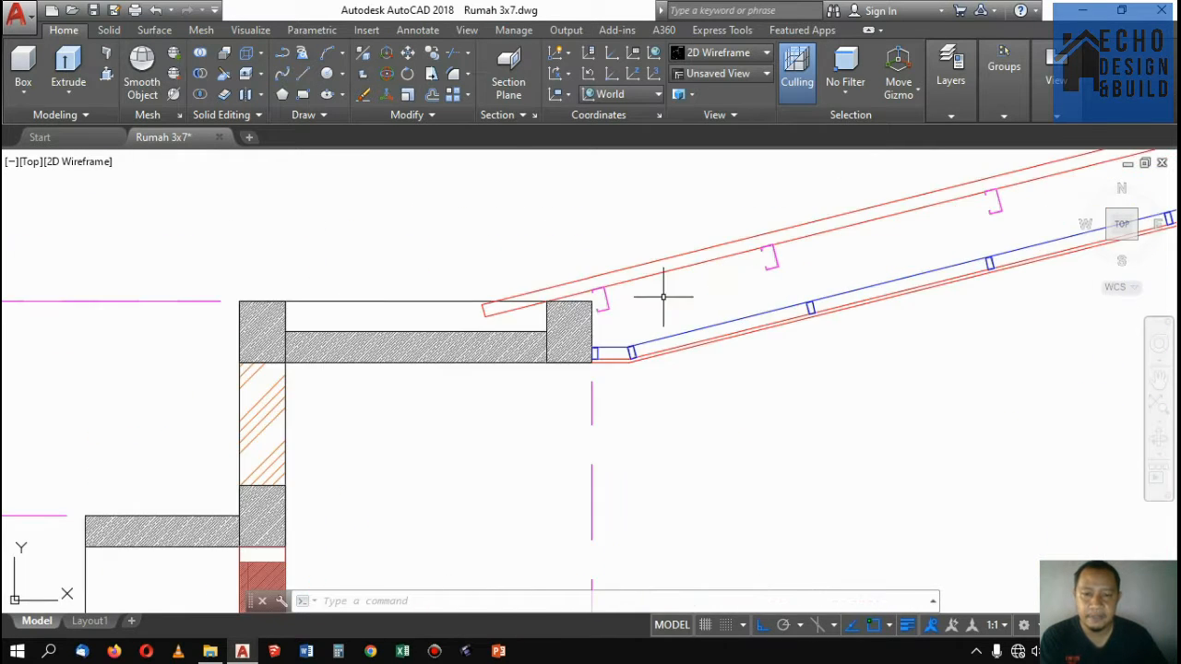
scroll(605, 297, up, 2)
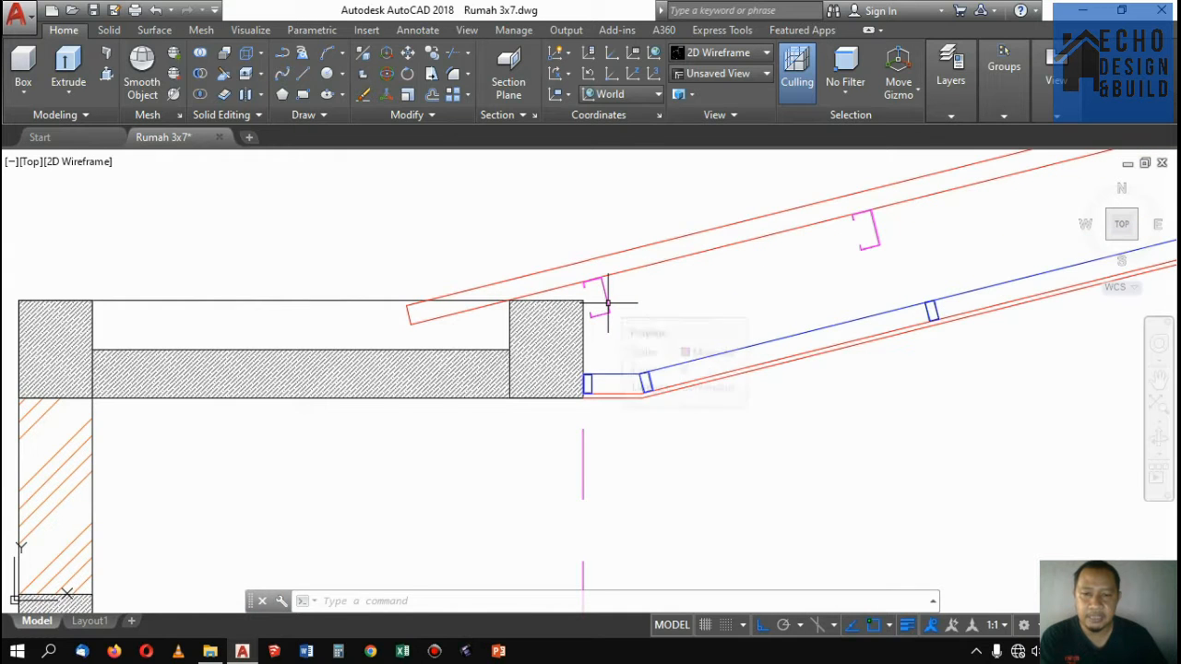
scroll(764, 242, down, 5)
scroll(717, 264, up, 5)
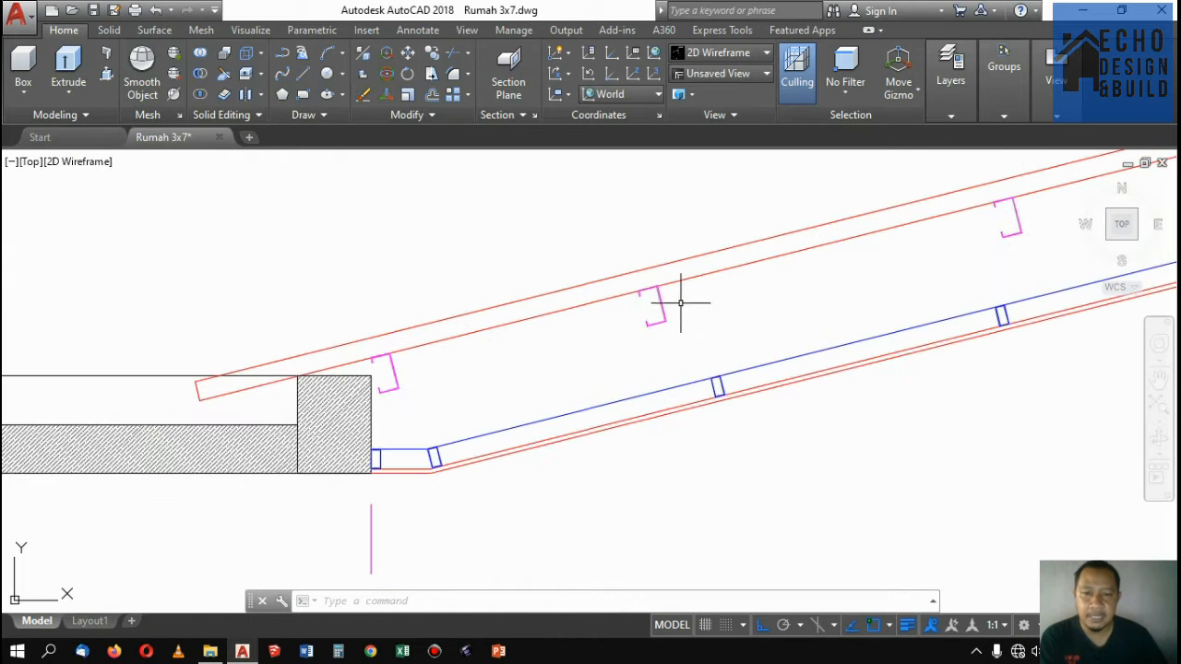
scroll(666, 310, down, 2)
scroll(665, 310, up, 2)
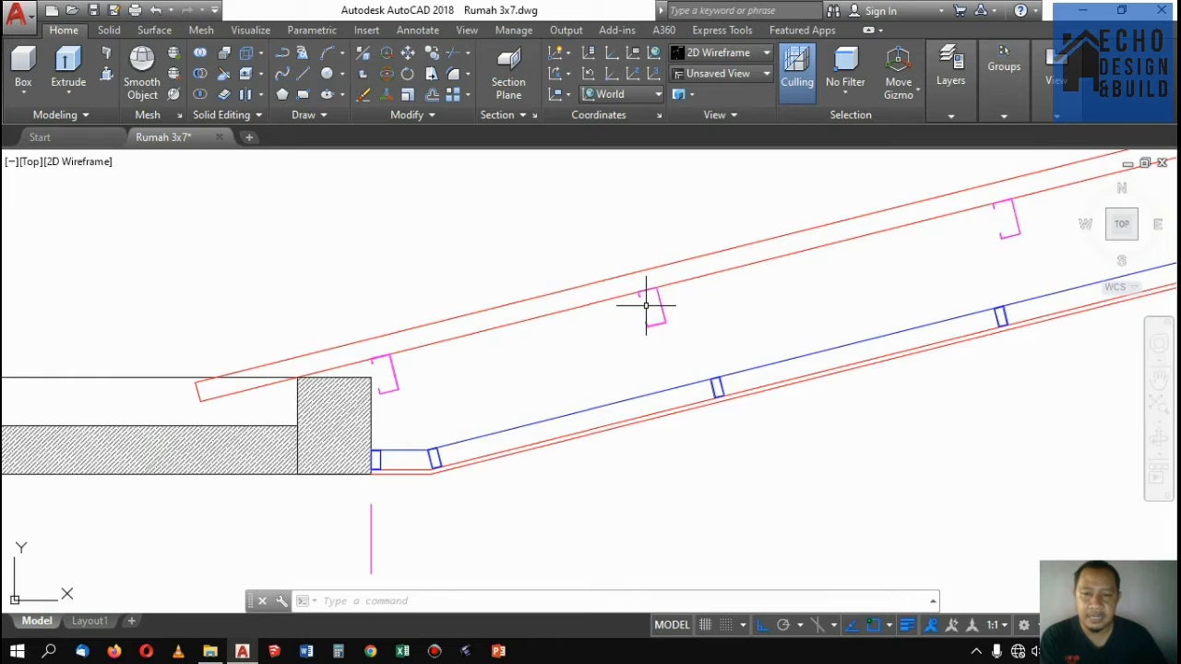
scroll(646, 305, down, 4)
scroll(651, 304, up, 6)
scroll(643, 290, down, 6)
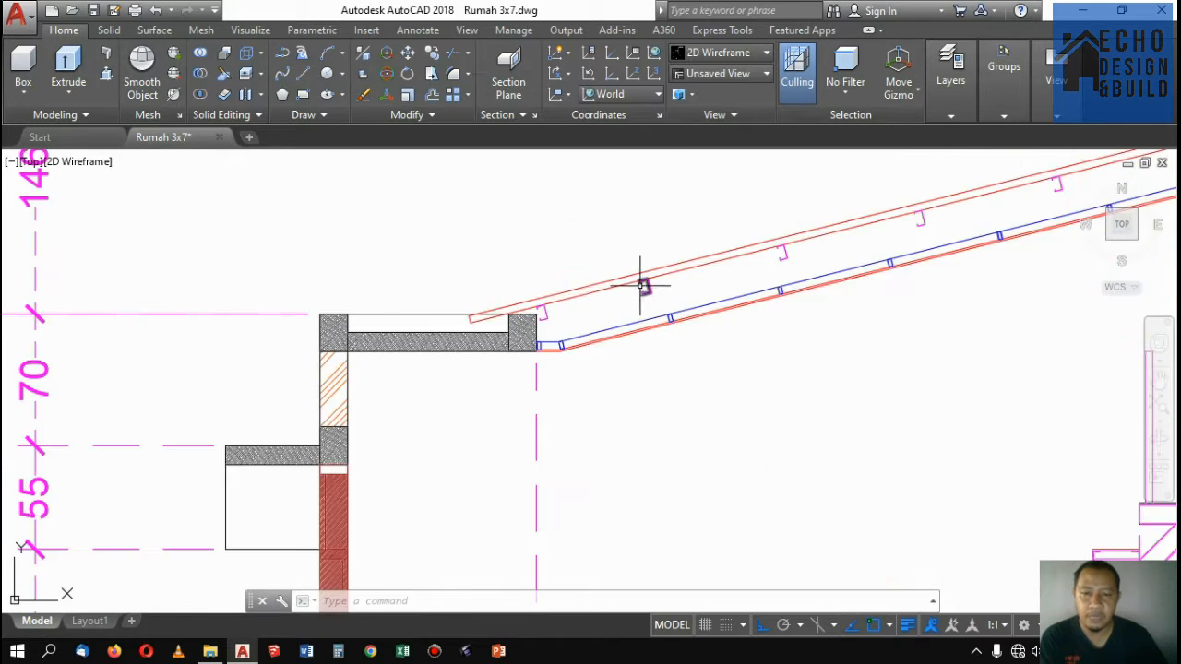
Examine the C-shaped purlins under the roof sheet and the parallel ceiling framing along the slope in the longitudinal section
scroll(643, 281, up, 3)
scroll(660, 272, down, 3)
scroll(673, 271, up, 2)
scroll(678, 266, down, 1)
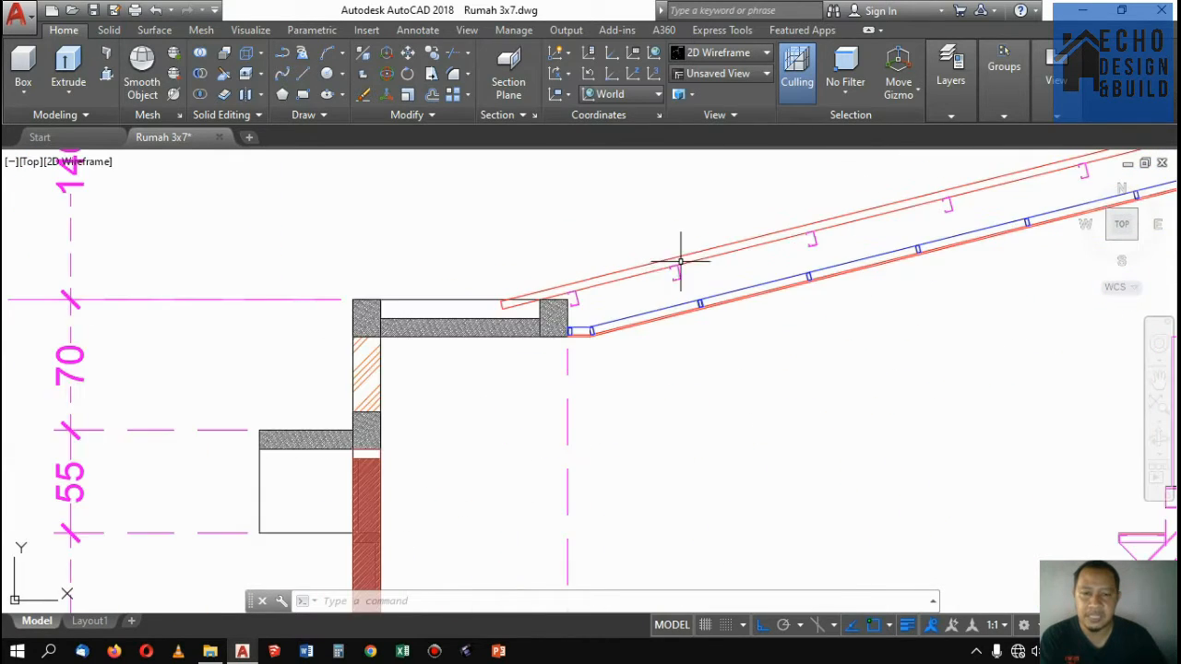
scroll(679, 263, down, 2)
scroll(680, 264, up, 4)
scroll(677, 276, up, 2)
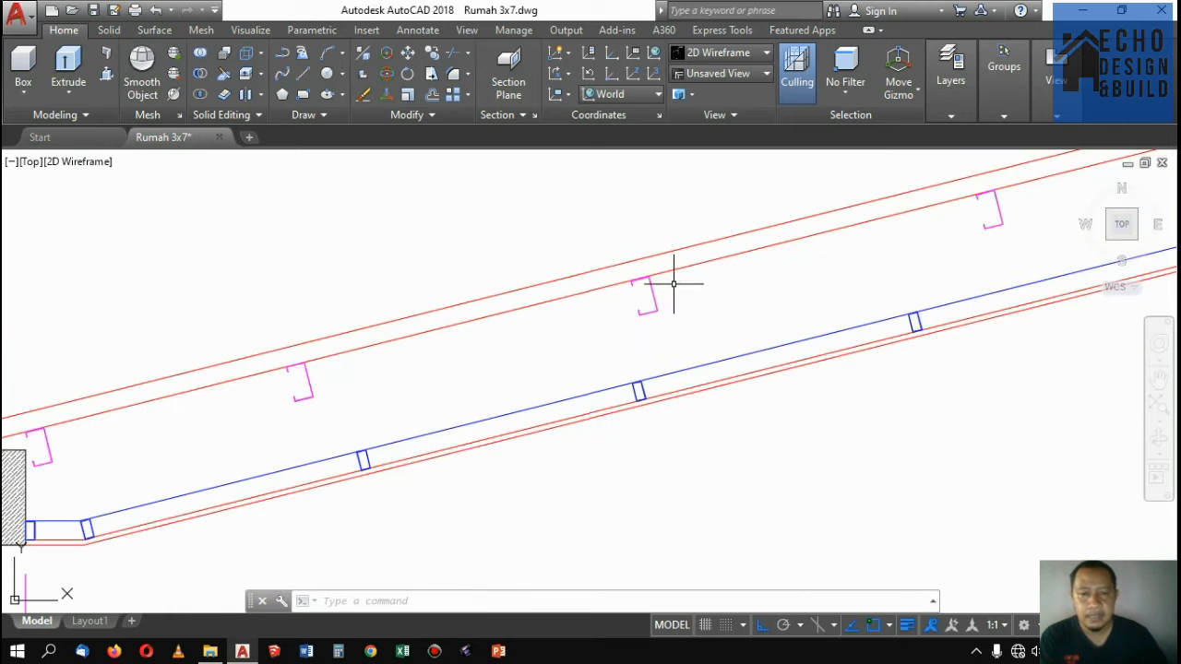
scroll(648, 297, up, 2)
scroll(657, 280, down, 5)
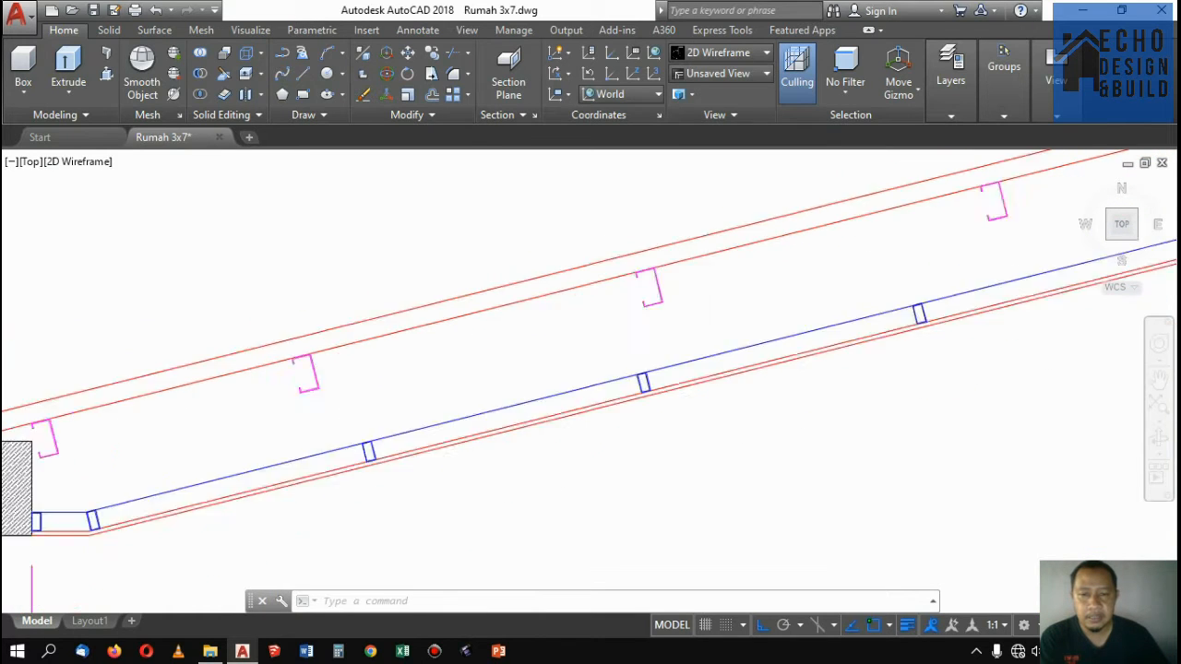
scroll(807, 247, up, 4)
scroll(633, 256, down, 6)
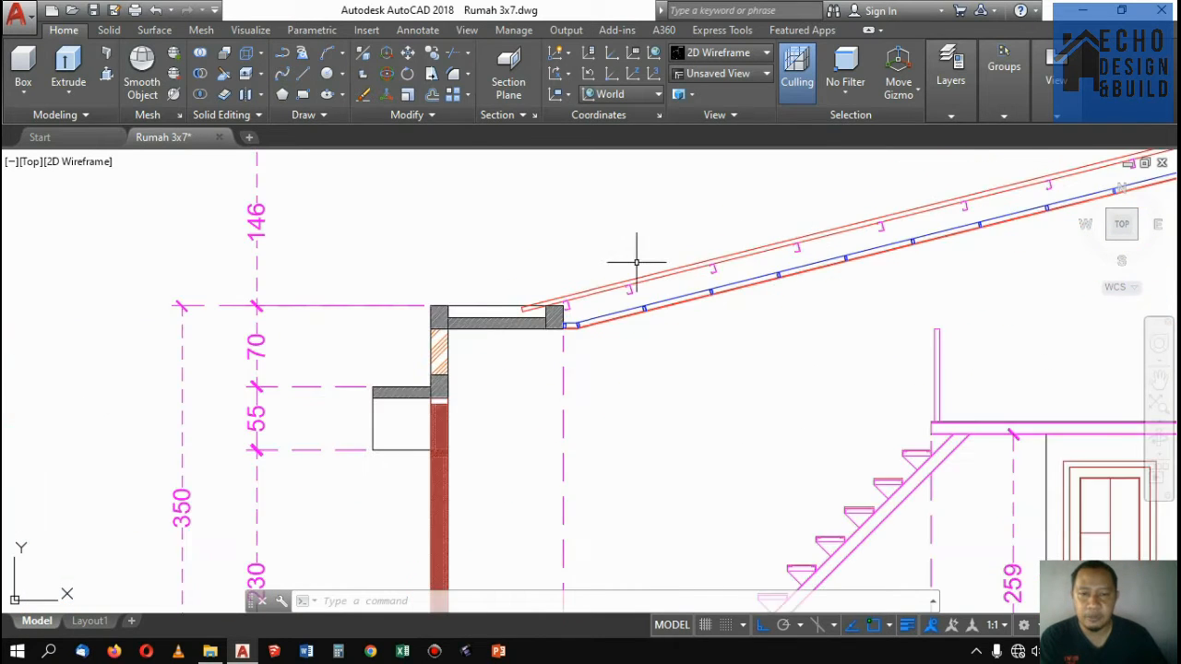
Compare the front elevation's roof area with the longitudinal section's slab, roof overlap and upper wall beam
scroll(377, 284, up, 4)
scroll(211, 190, up, 4)
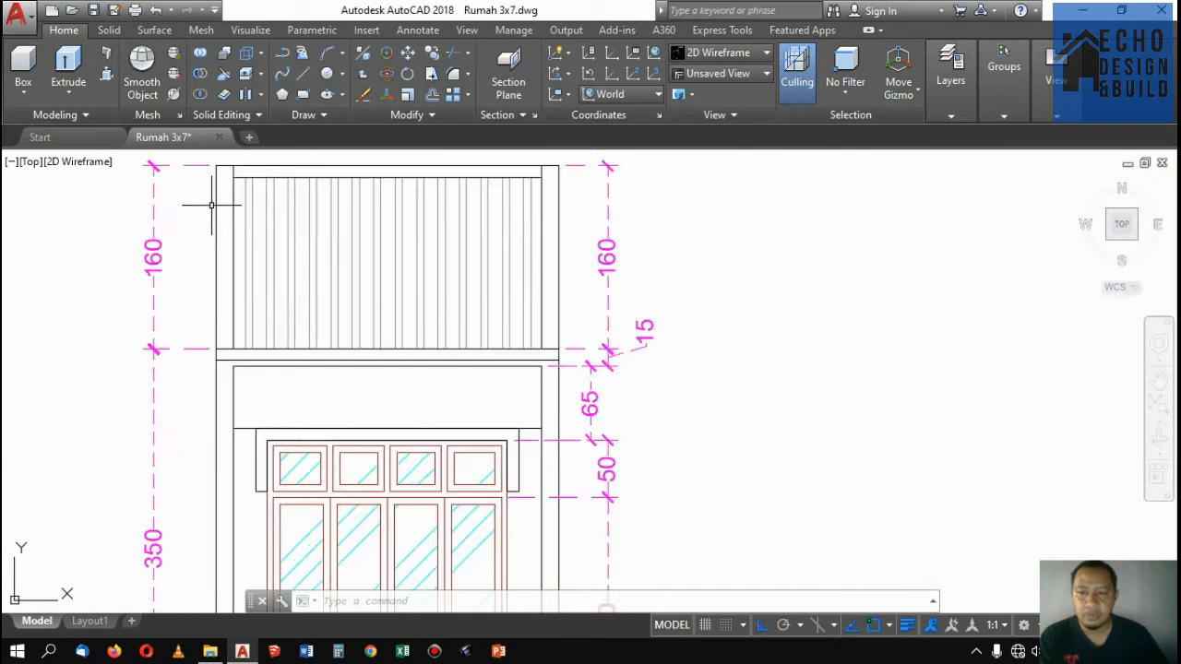
scroll(271, 425, down, 5)
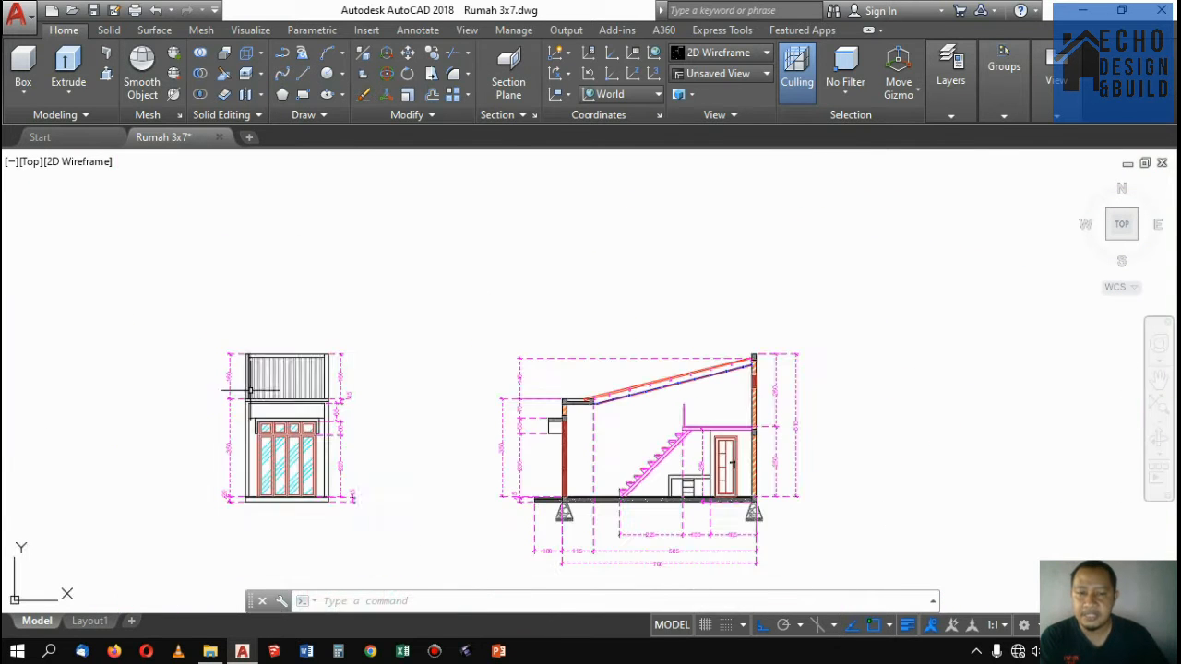
scroll(514, 400, up, 4)
scroll(628, 368, up, 2)
scroll(630, 365, down, 4)
scroll(651, 370, up, 2)
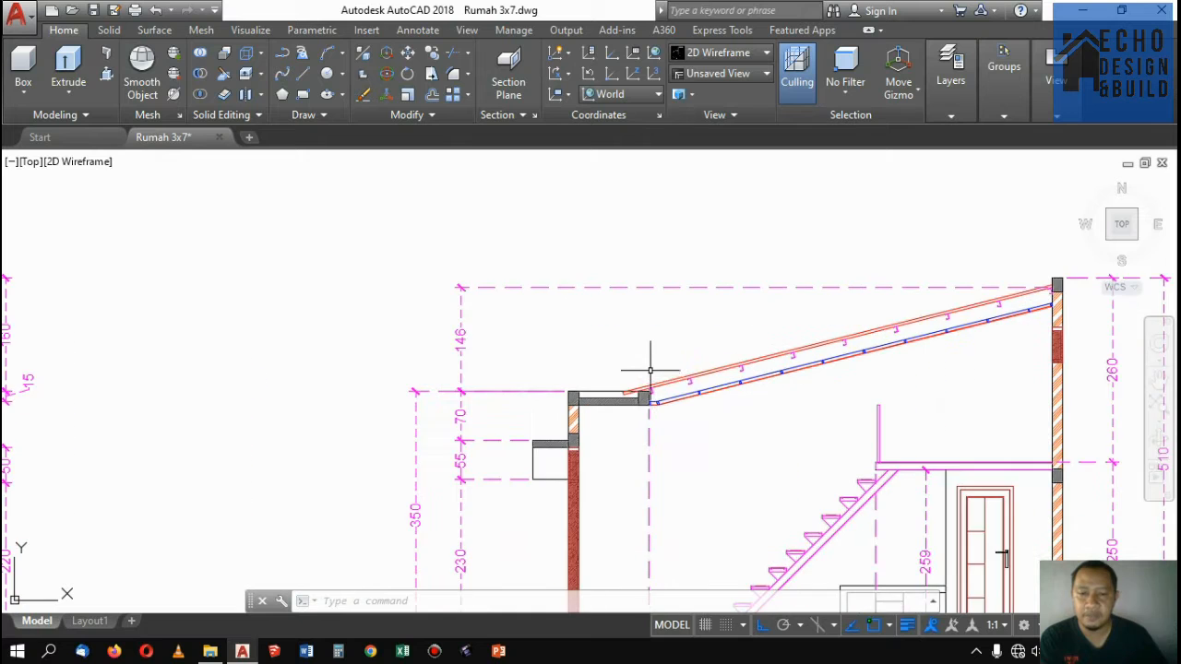
scroll(635, 384, up, 3)
scroll(633, 396, down, 3)
scroll(639, 407, up, 3)
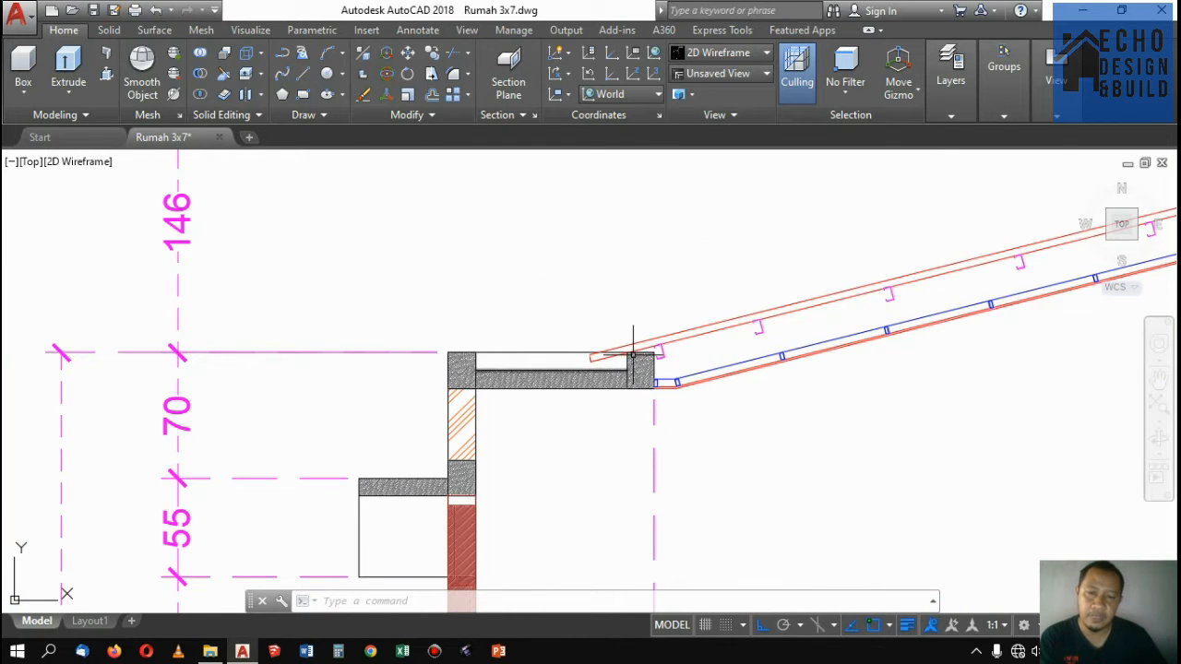
scroll(646, 346, down, 3)
scroll(694, 348, up, 3)
scroll(682, 348, down, 4)
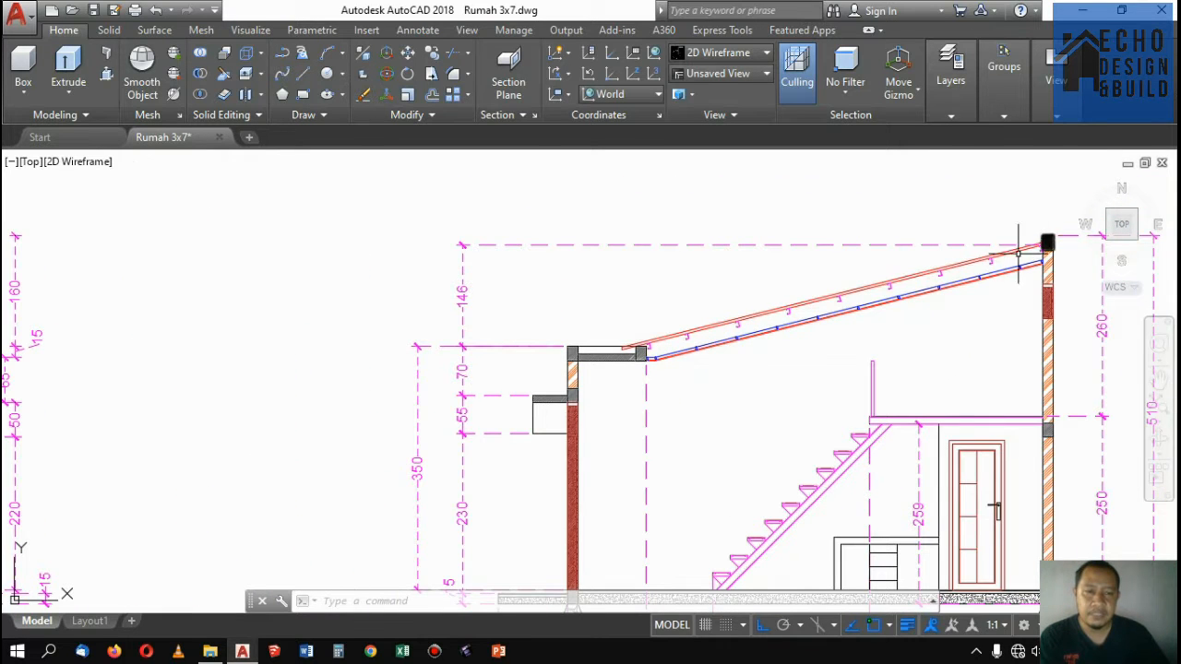
Compare the sloped roof, its slab junction and upper wall in the longitudinal section with the front elevation's hatched roof area
scroll(678, 341, up, 2)
scroll(683, 332, down, 5)
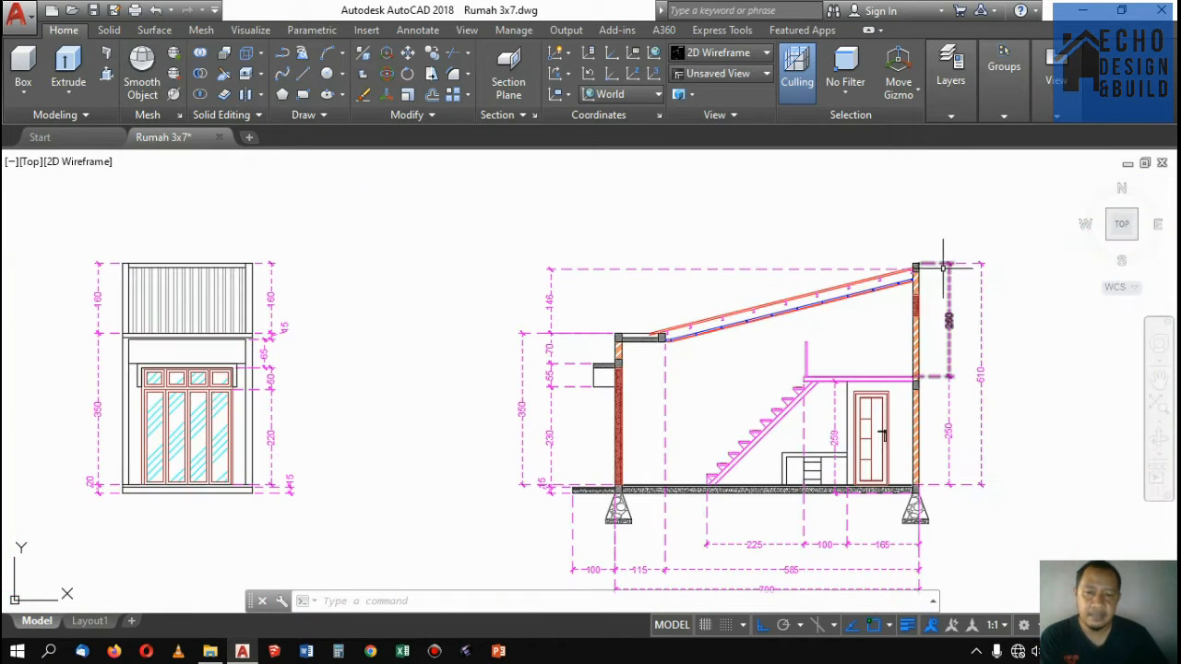
scroll(778, 282, down, 2)
scroll(611, 296, up, 2)
scroll(611, 296, down, 3)
scroll(611, 295, up, 3)
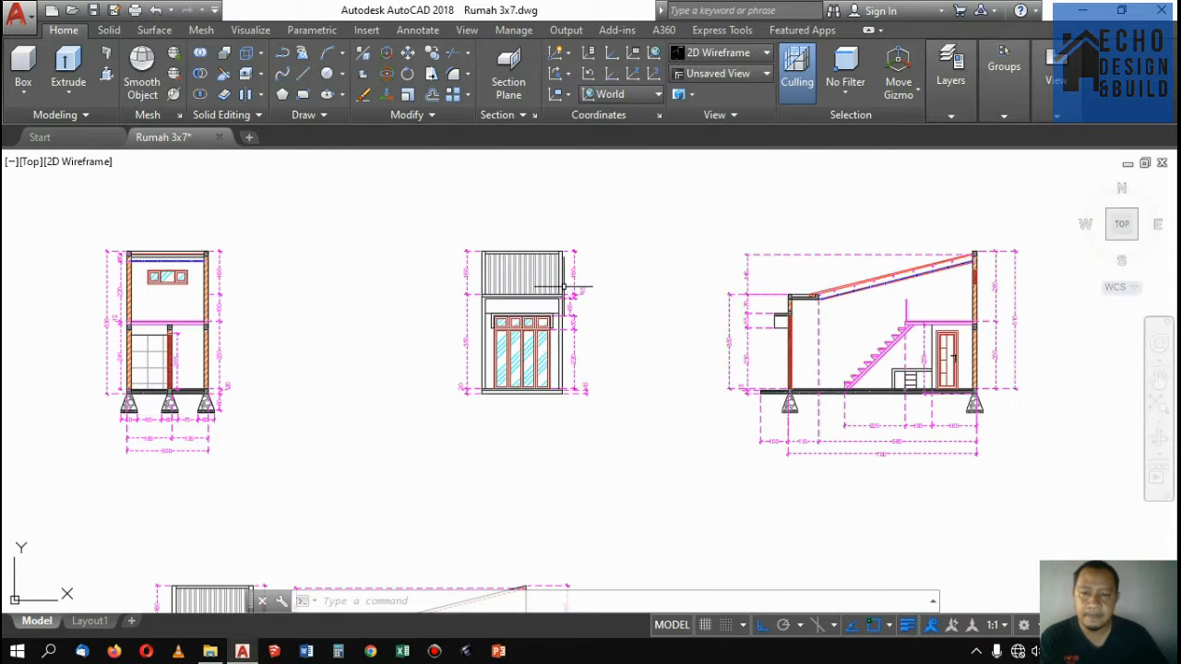
scroll(784, 297, up, 8)
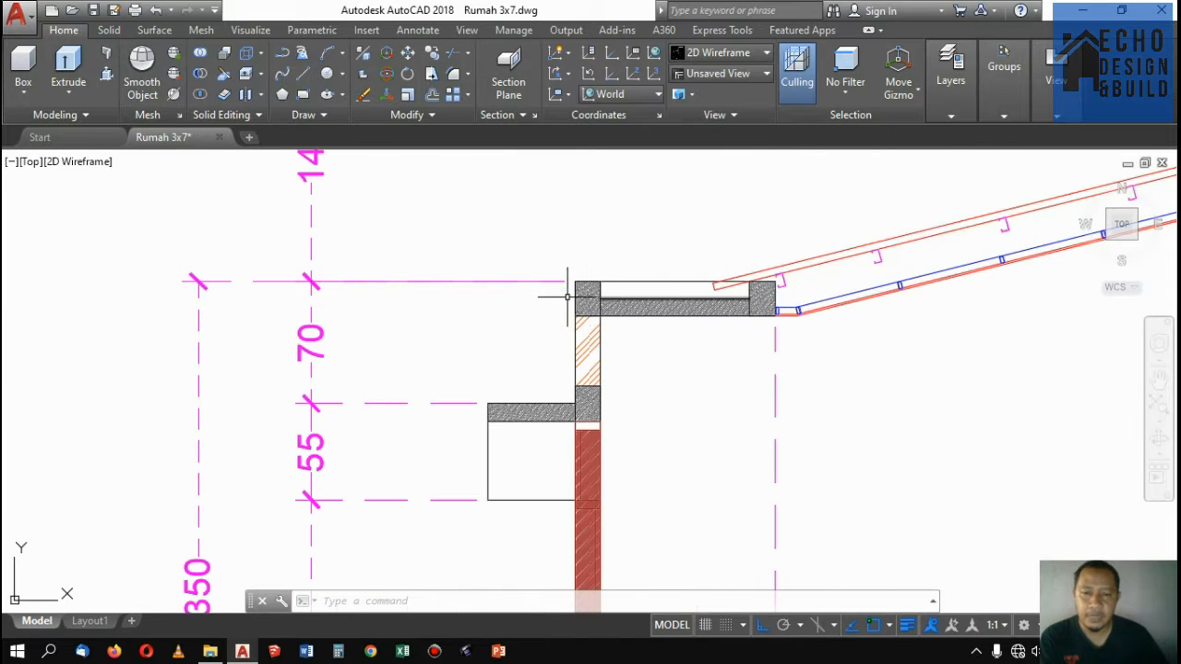
scroll(621, 270, down, 3)
scroll(661, 267, up, 3)
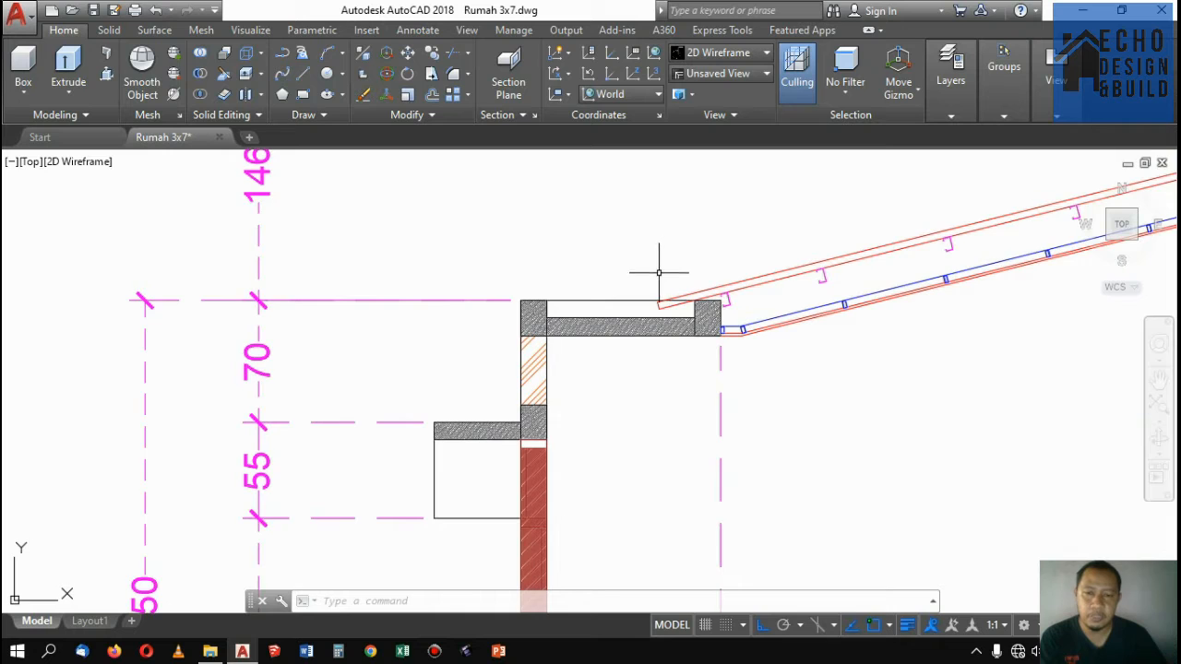
scroll(659, 272, down, 4)
scroll(462, 268, up, 6)
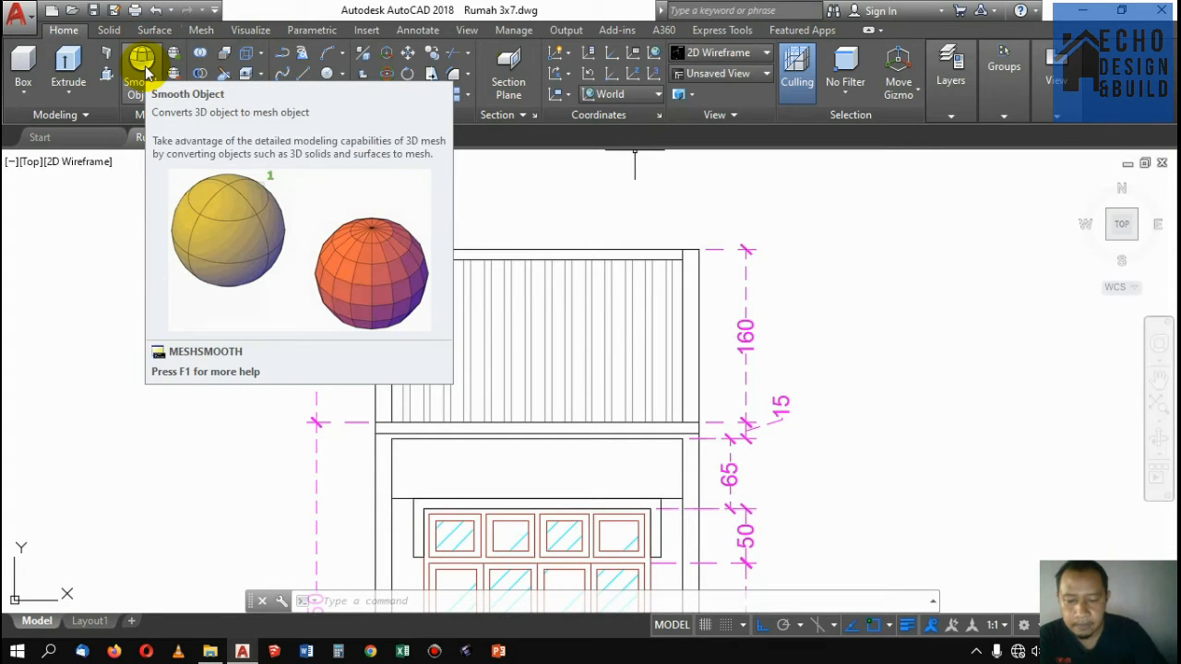
Add a horizontal linear dimension above the front elevation's roof, spanning between the inner edges of the two side walls
text(d)
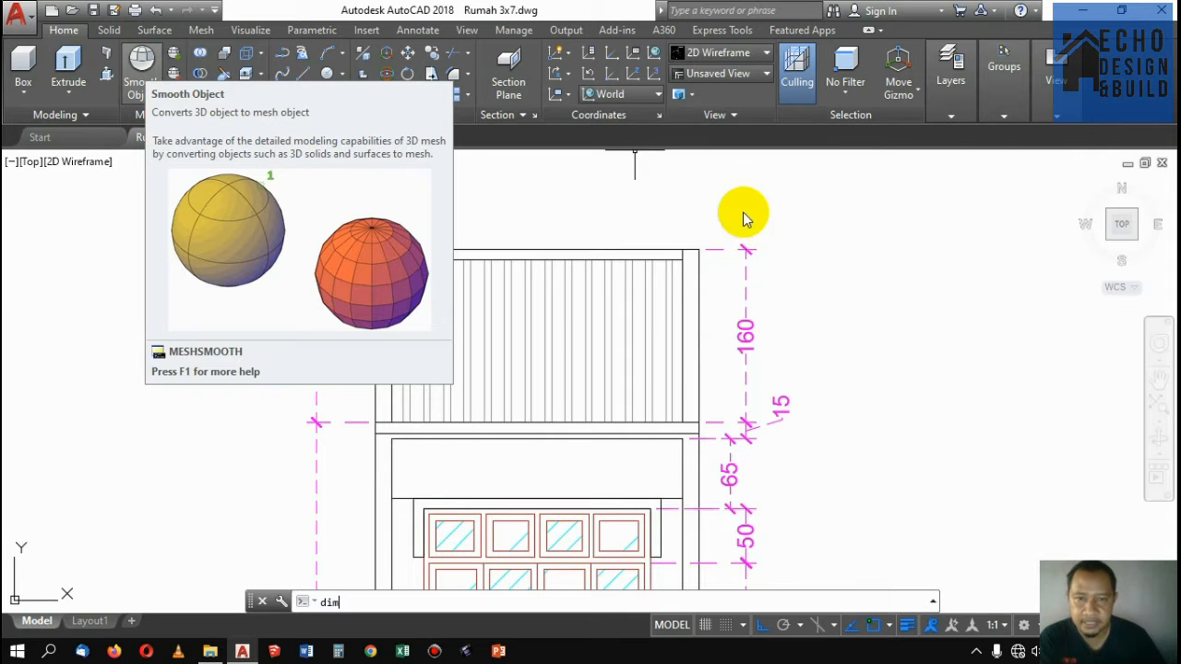
text(im)
key(Return)
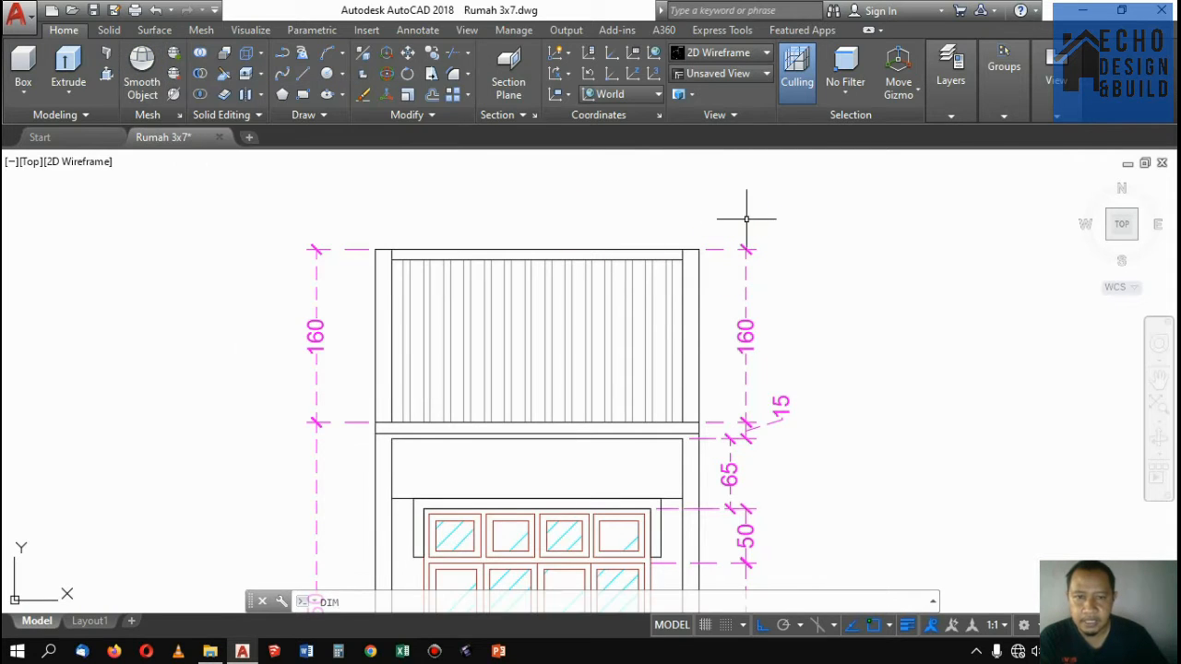
text(dim)
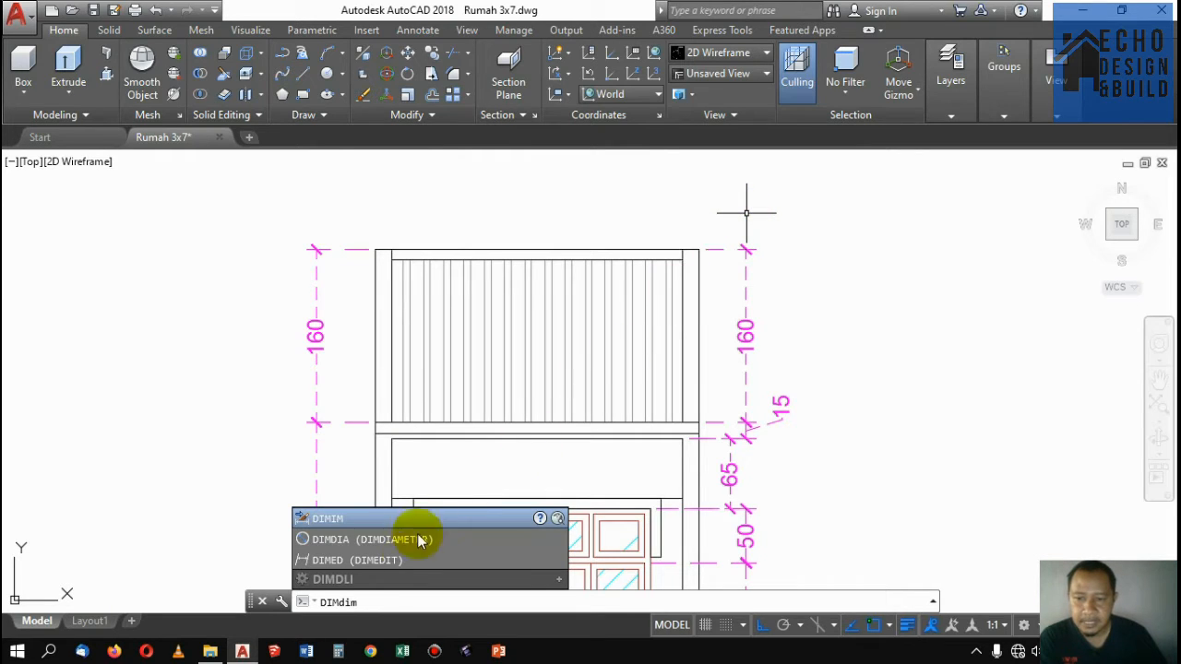
click(649, 190)
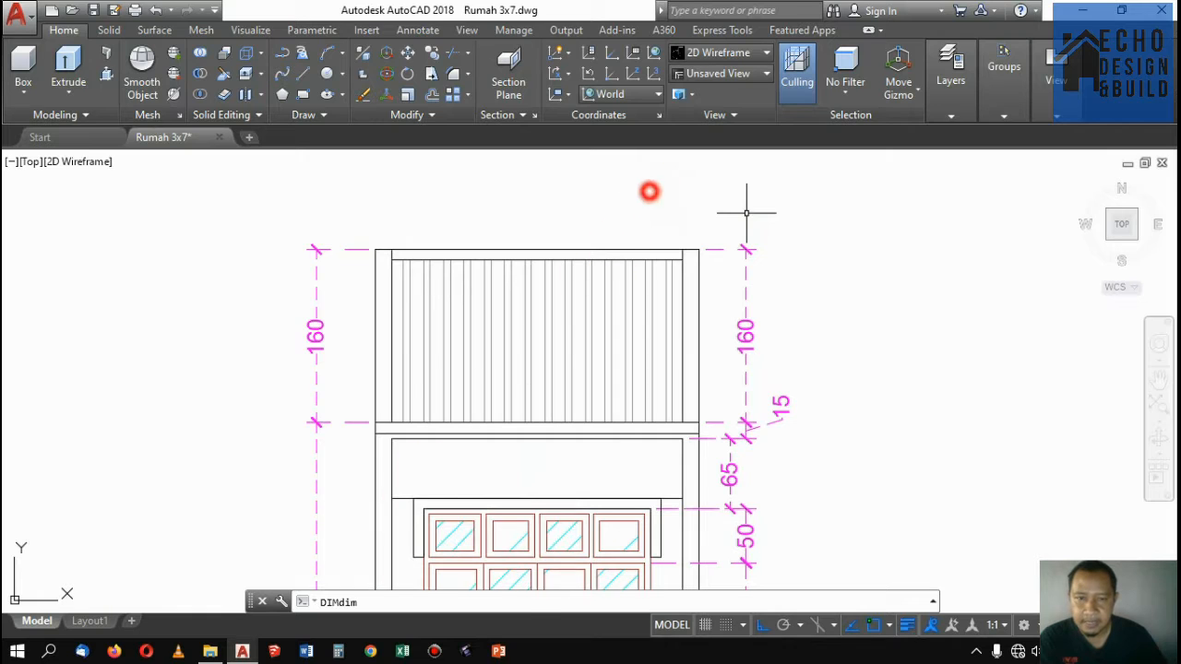
text(dim)
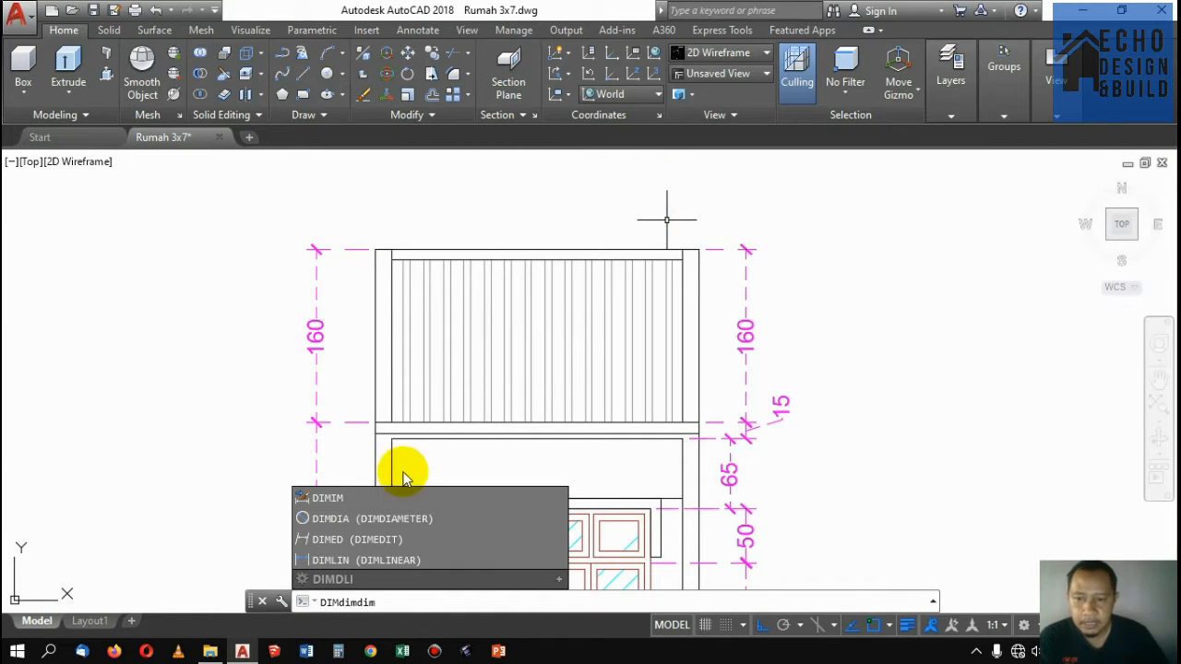
click(400, 560)
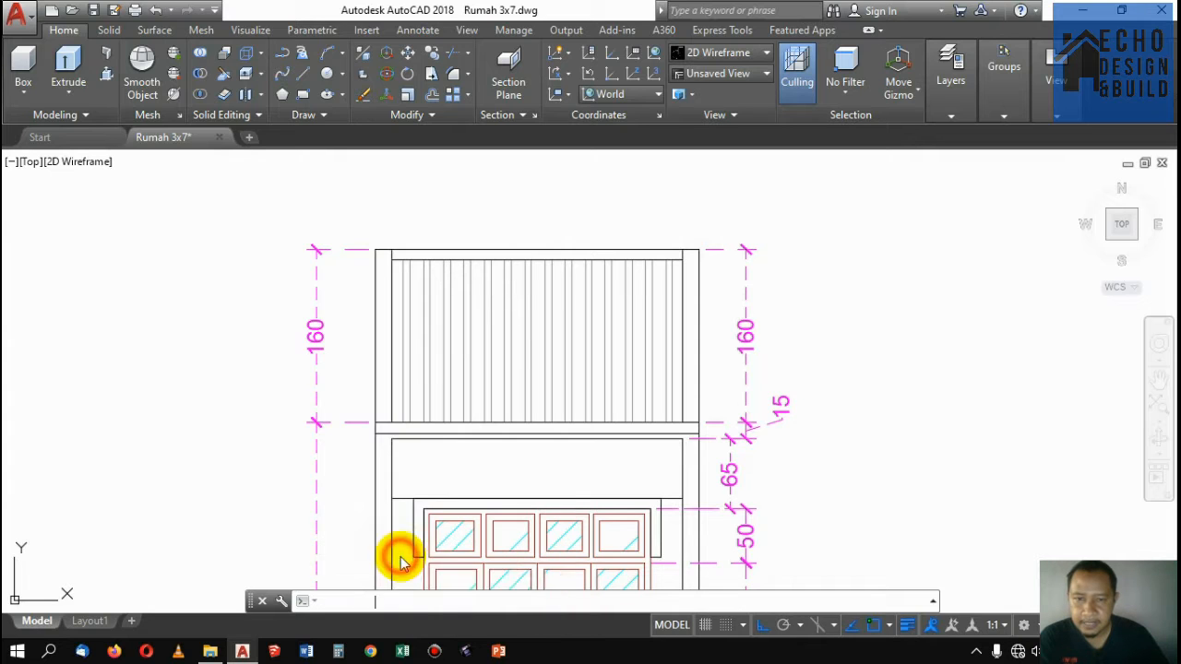
click(391, 249)
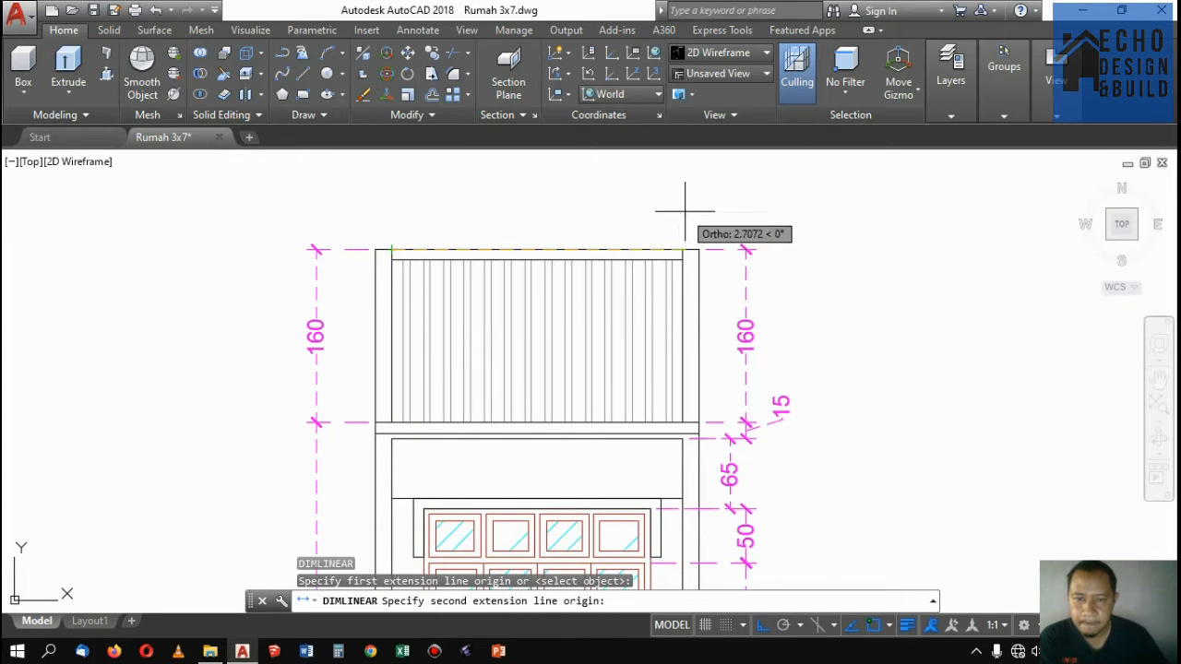
click(683, 250)
click(654, 185)
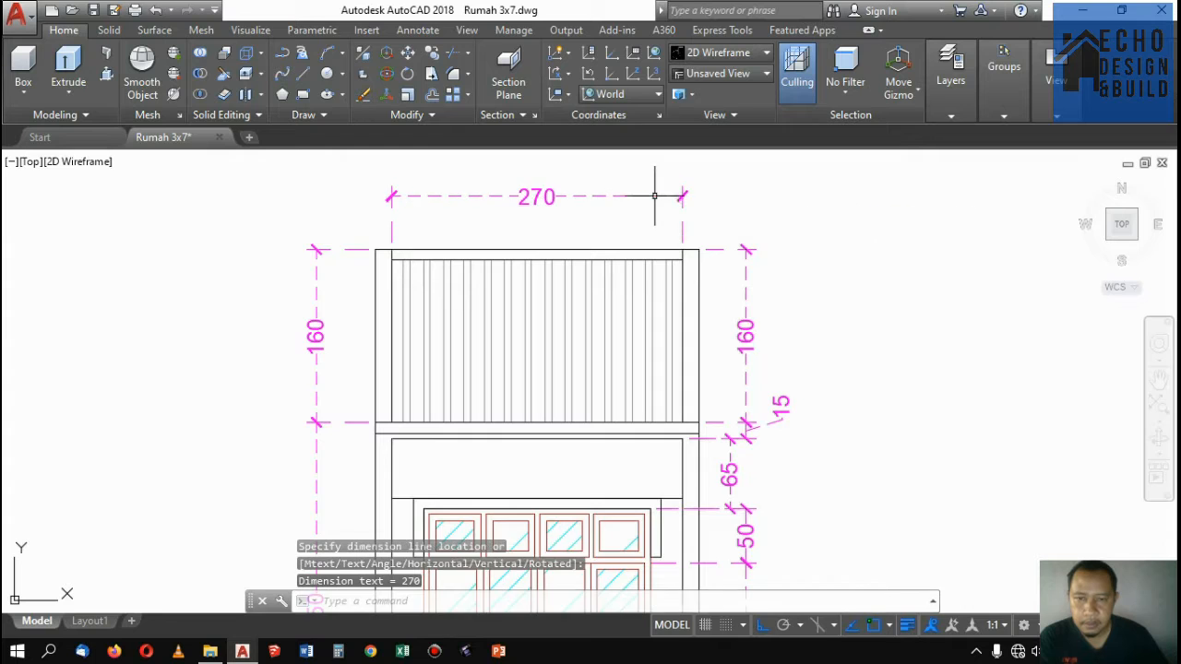
Place a second linear dimension across the same inner roof width, above the existing one on the front elevation
scroll(654, 185, down, 2)
scroll(747, 224, up, 2)
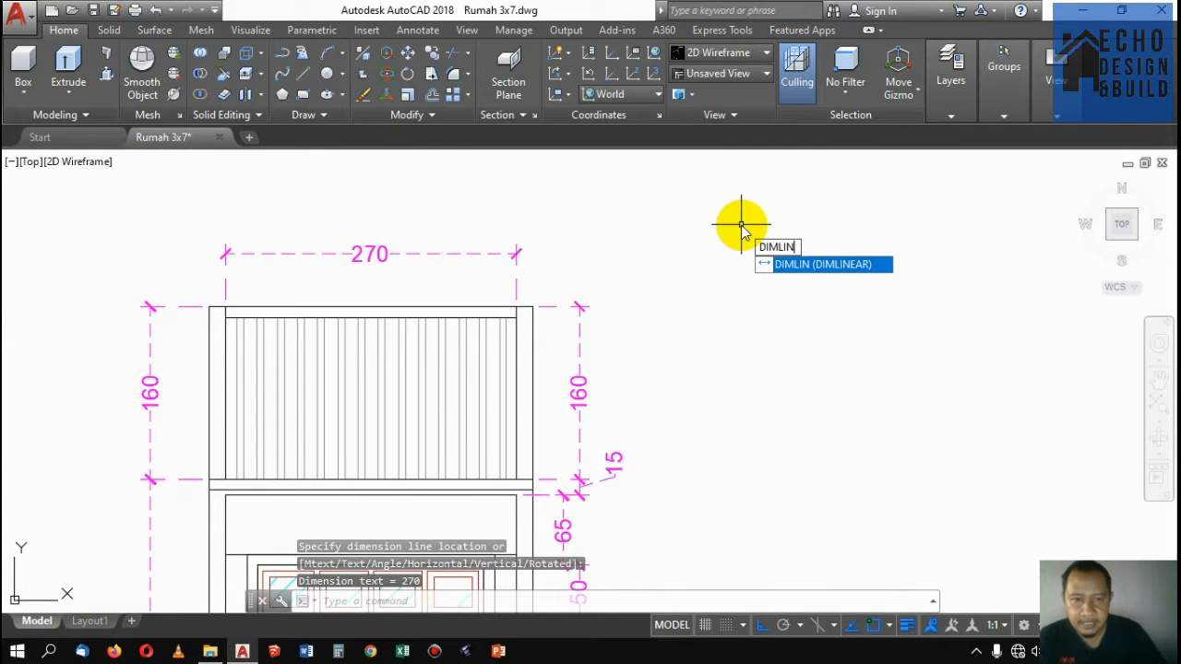
key(Return)
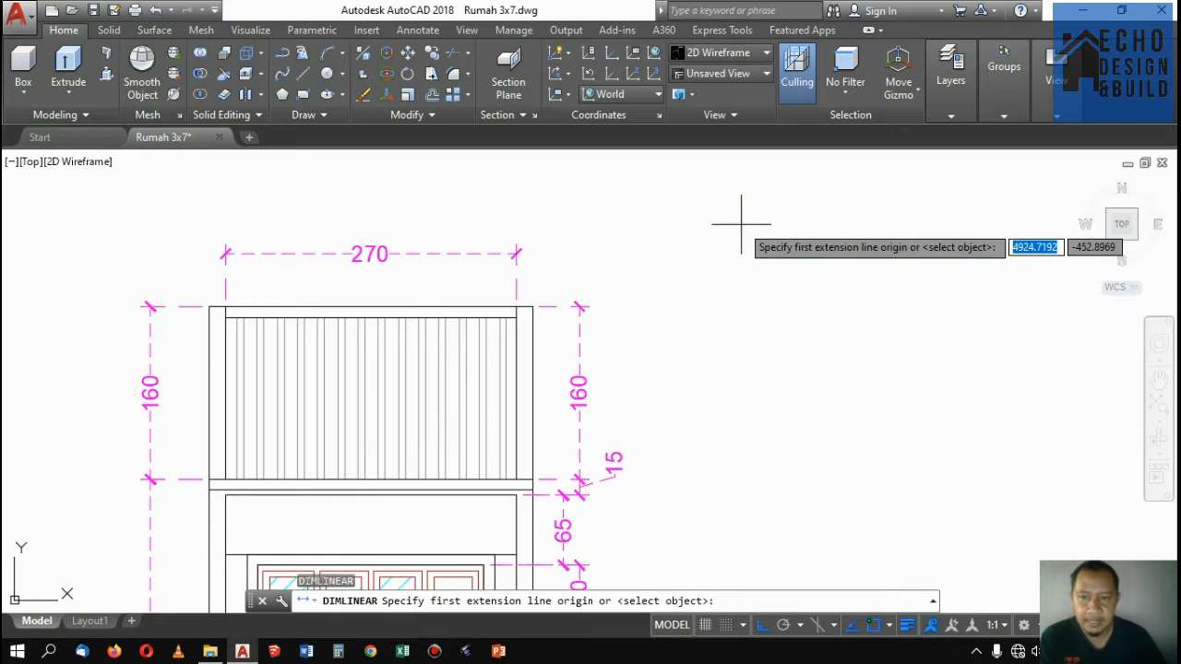
click(224, 306)
click(517, 306)
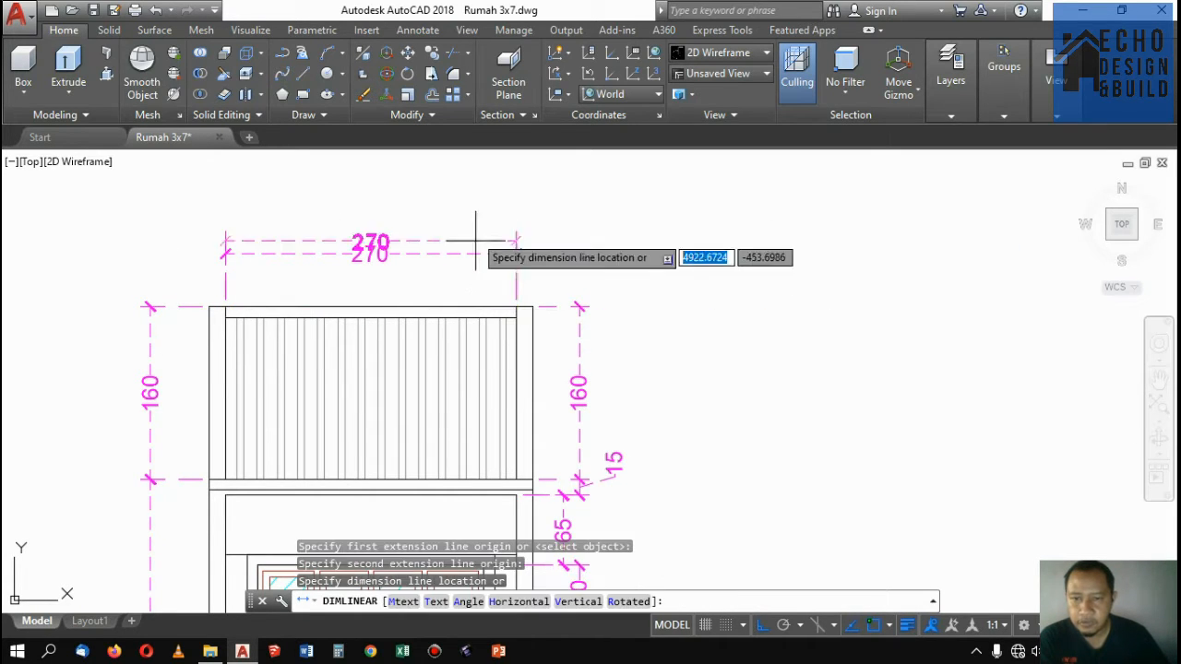
click(477, 202)
Examine the two stacked roof-width dimensions above the front elevation against the hatched roof area
scroll(514, 237, down, 8)
scroll(493, 332, up, 4)
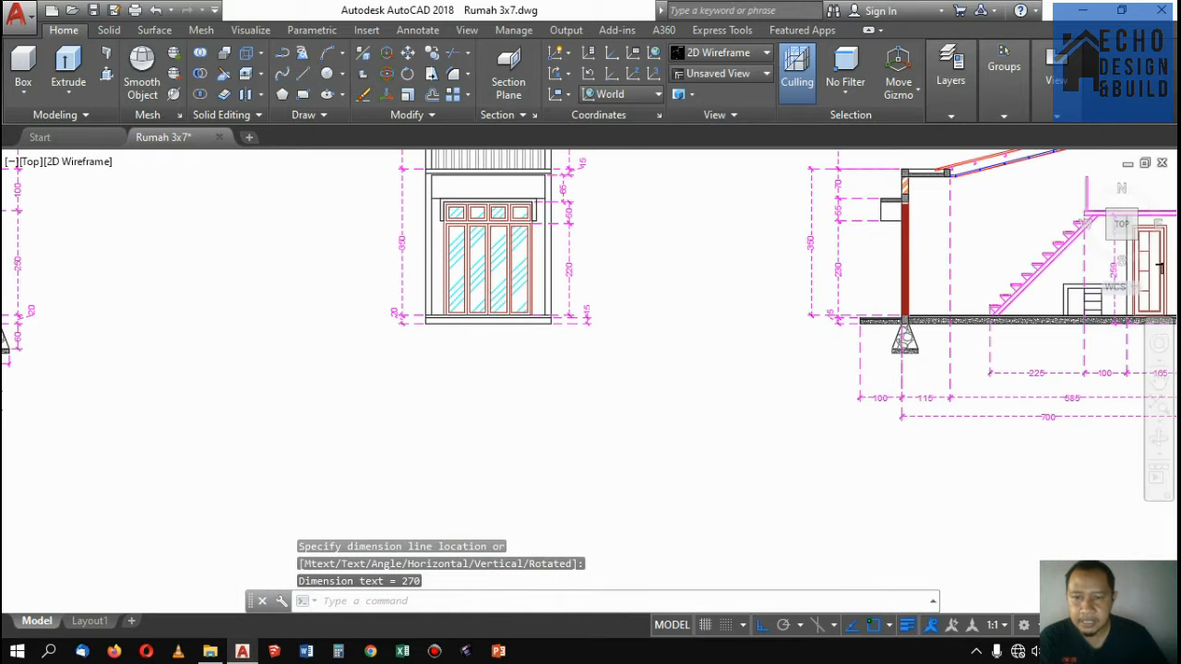
scroll(483, 416, up, 6)
scroll(566, 289, down, 4)
scroll(570, 324, up, 3)
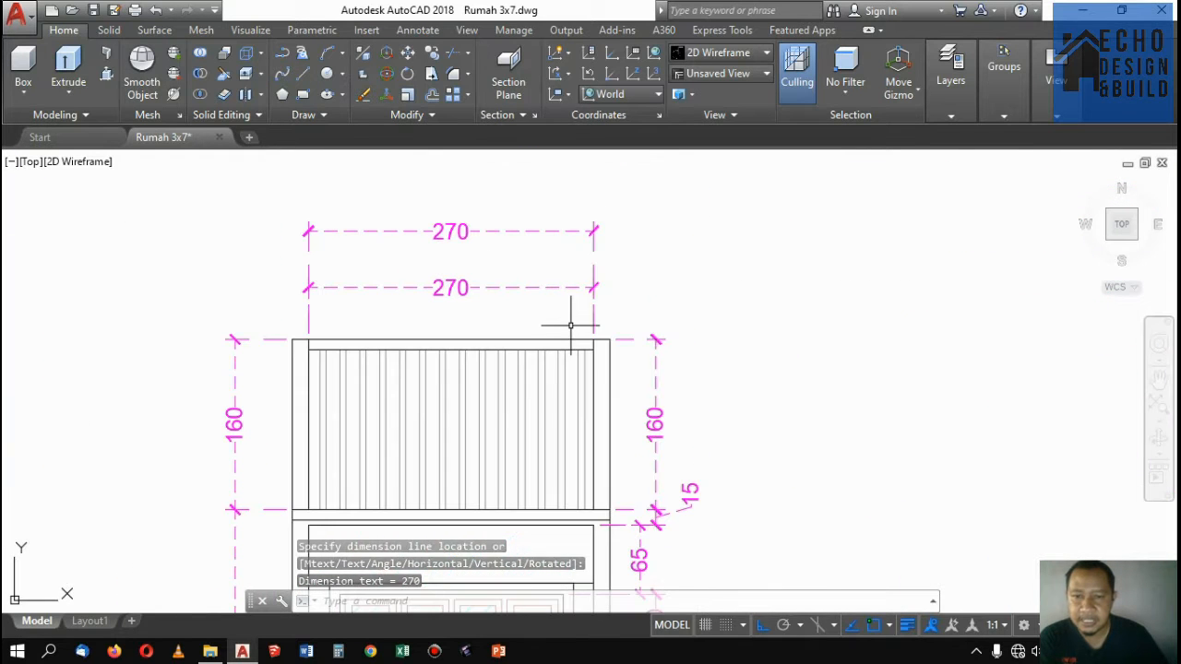
scroll(425, 258, up, 2)
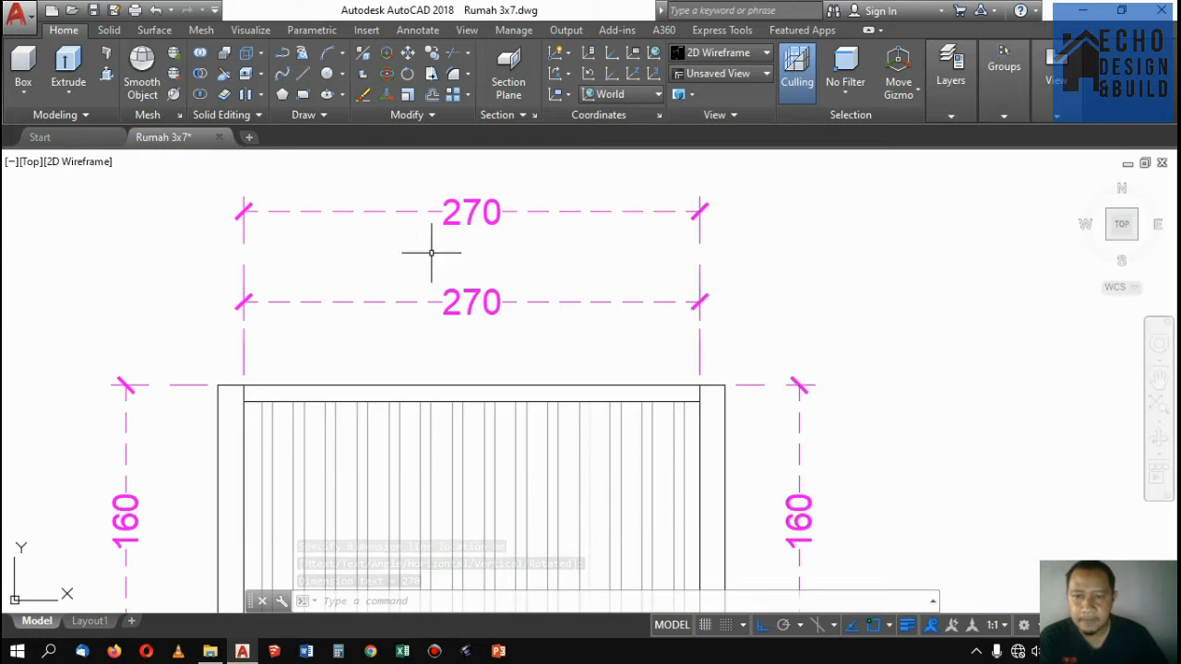
scroll(506, 275, down, 2)
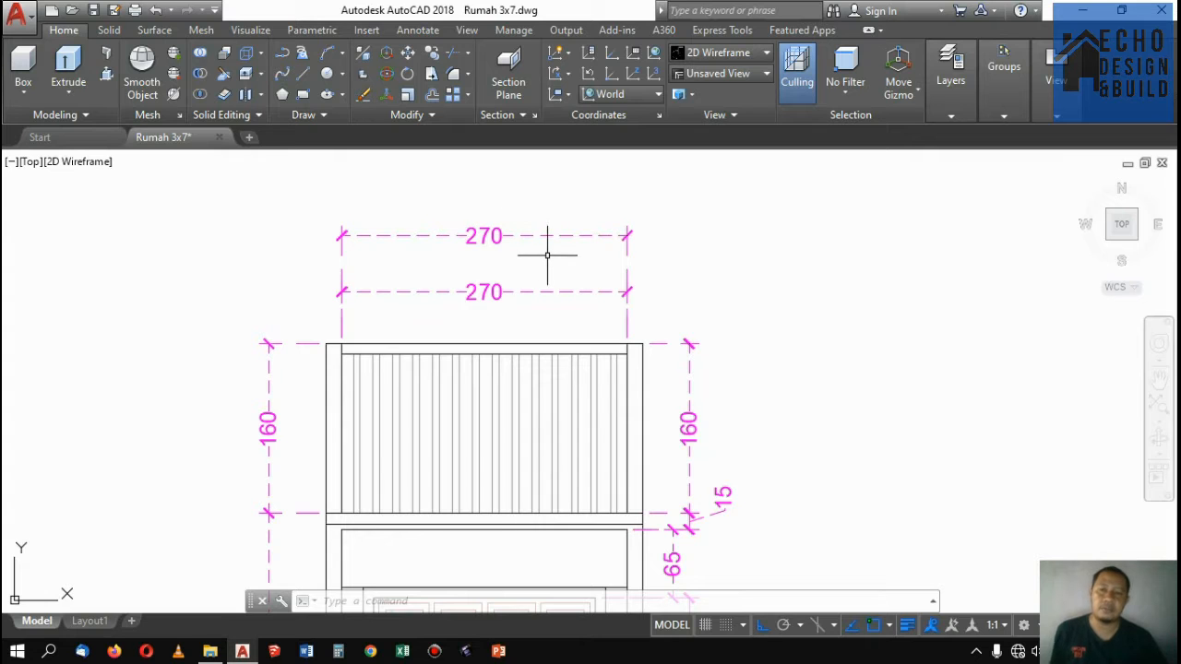
scroll(547, 253, down, 4)
scroll(545, 311, up, 4)
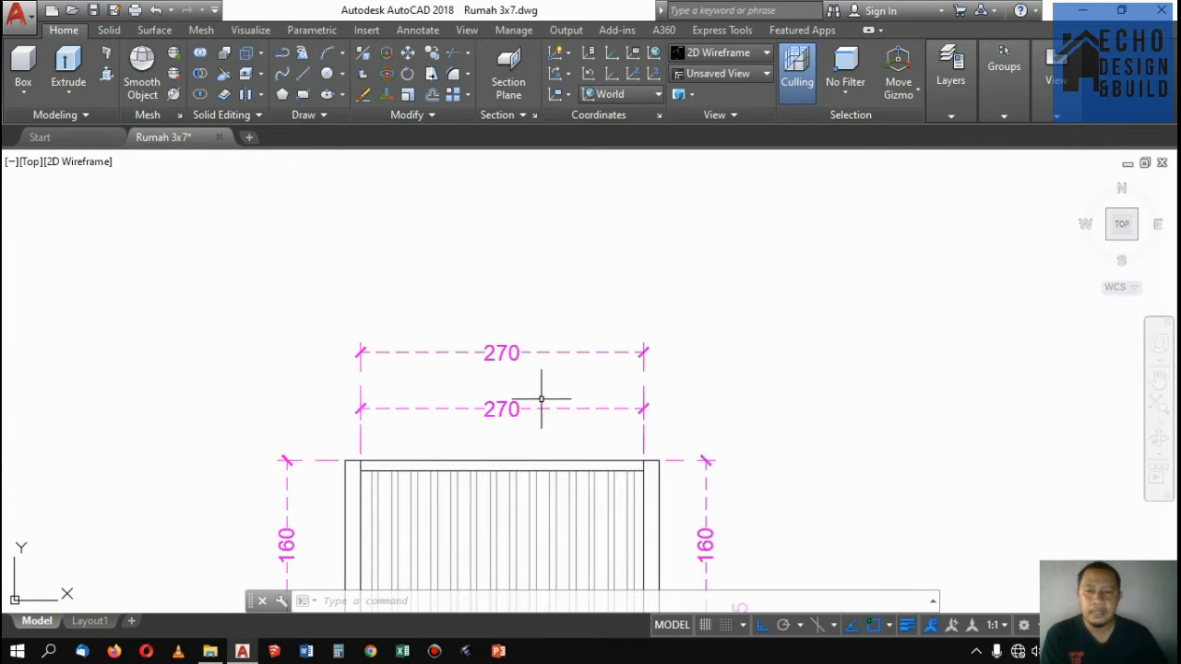
Delete the upper of the two duplicate width dimensions above the front elevation's roof
click(528, 351)
key(Delete)
scroll(527, 322, down, 6)
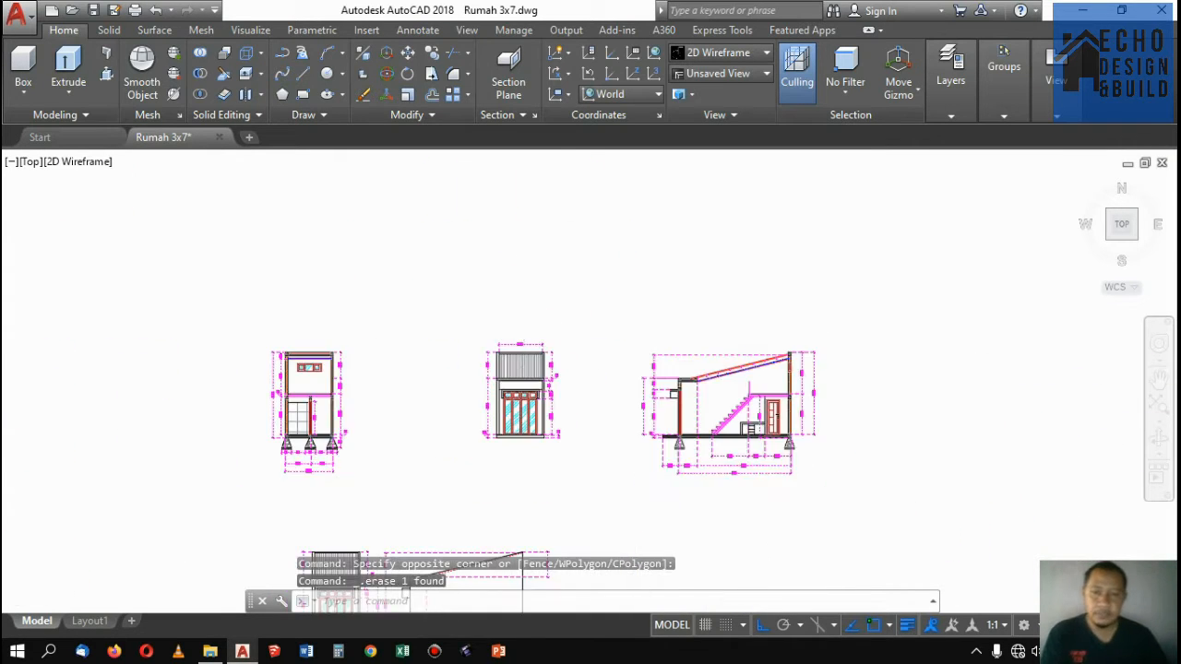
Survey both sets of plans, sections and elevations across the whole drawing
scroll(532, 345, up, 5)
scroll(374, 369, down, 2)
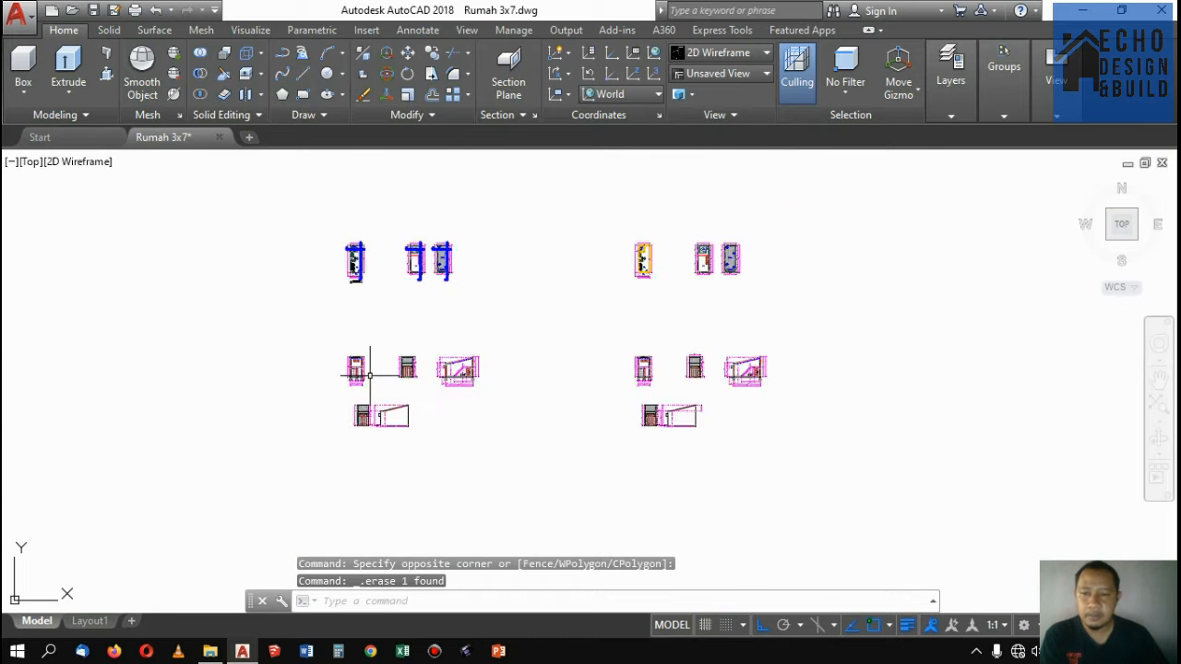
scroll(343, 348, up, 1)
scroll(526, 317, down, 4)
scroll(667, 285, up, 4)
scroll(580, 395, down, 4)
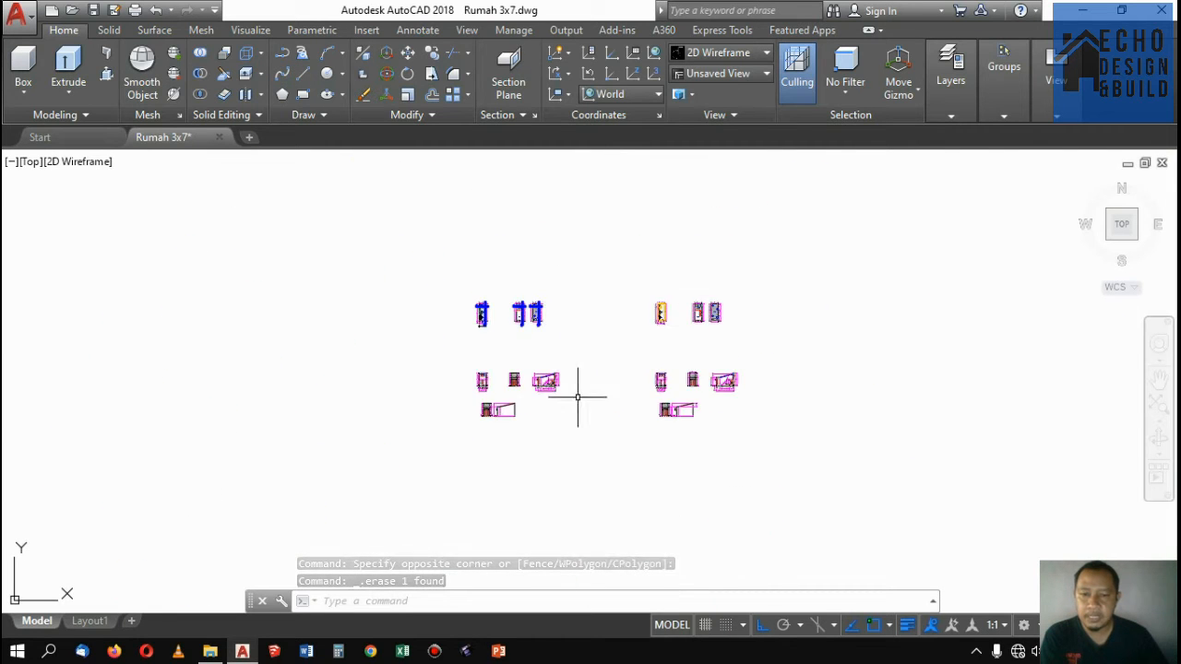
scroll(392, 304, up, 4)
scroll(579, 293, down, 3)
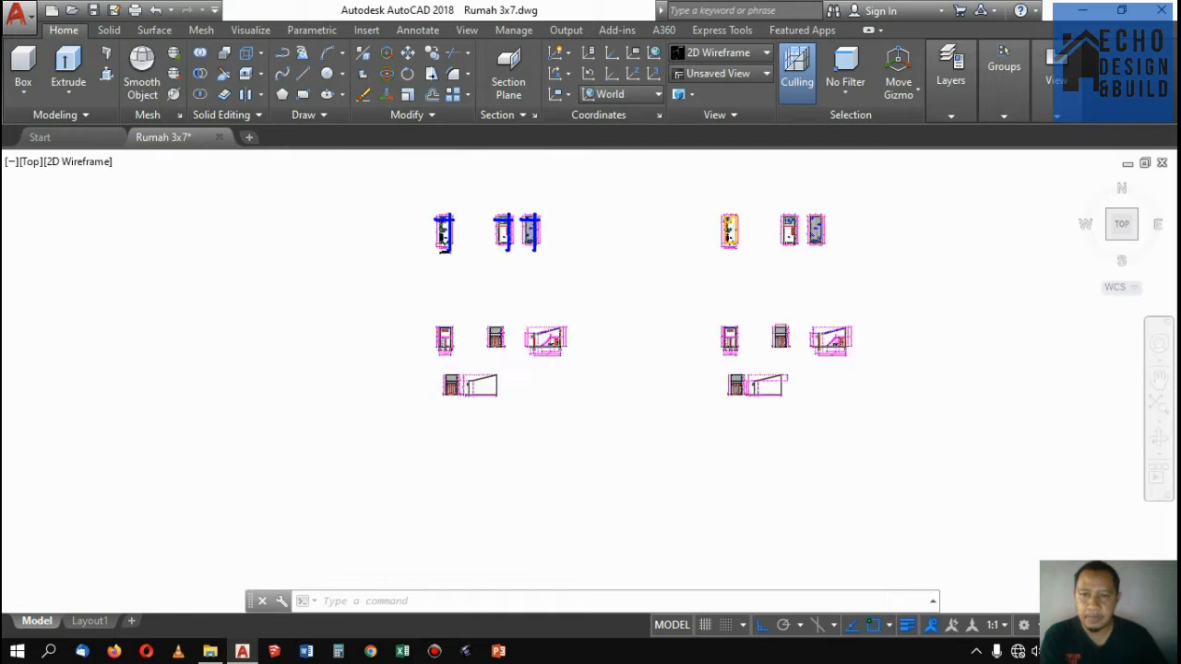
scroll(516, 267, up, 5)
scroll(449, 255, down, 4)
scroll(498, 263, up, 4)
scroll(648, 241, down, 4)
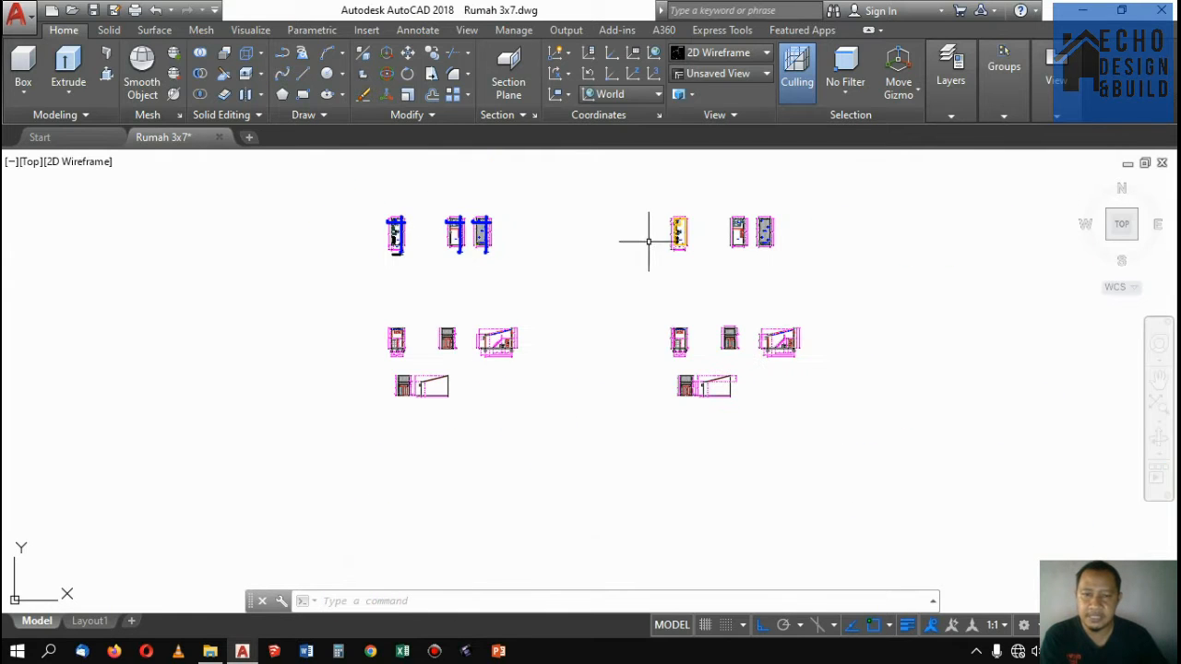
Examine the full roof slope in the longitudinal section and locate it within the two drawing sets
scroll(726, 355, up, 6)
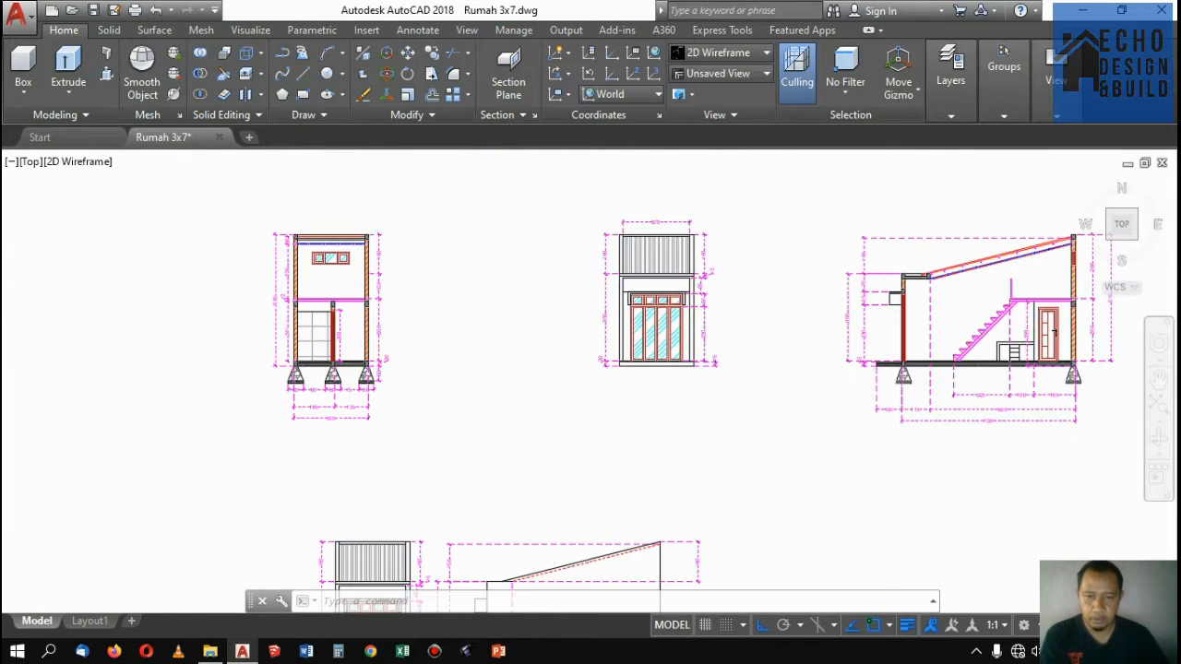
scroll(833, 322, down, 2)
scroll(750, 317, up, 2)
scroll(639, 286, up, 2)
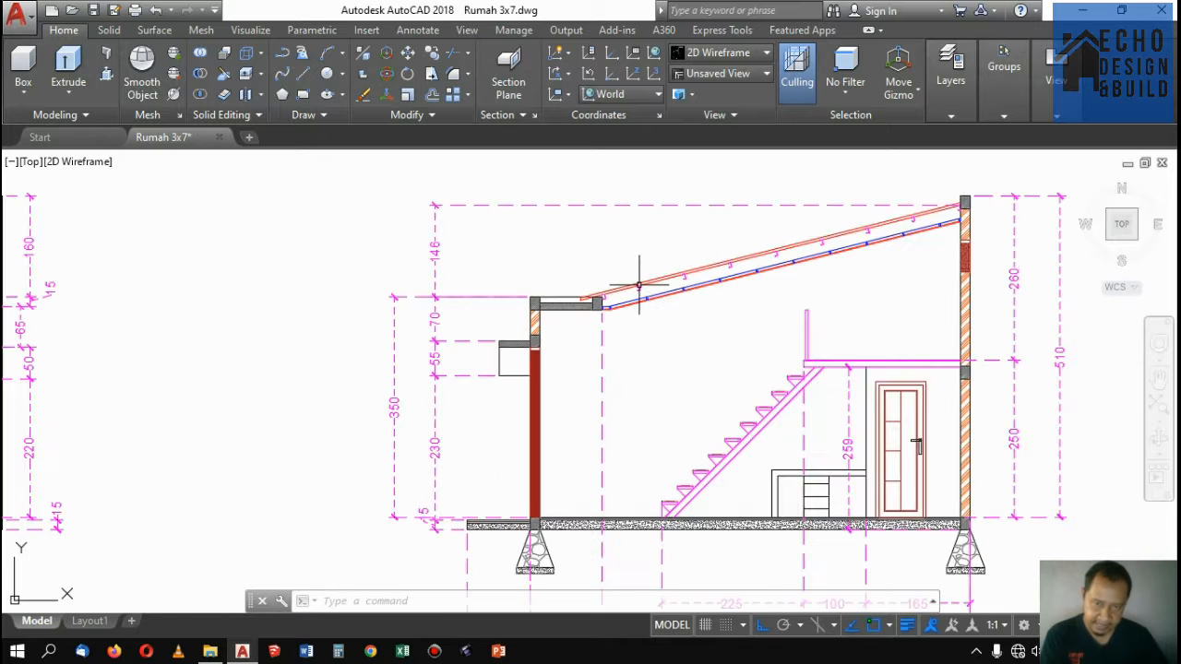
scroll(608, 310, down, 5)
scroll(245, 338, up, 2)
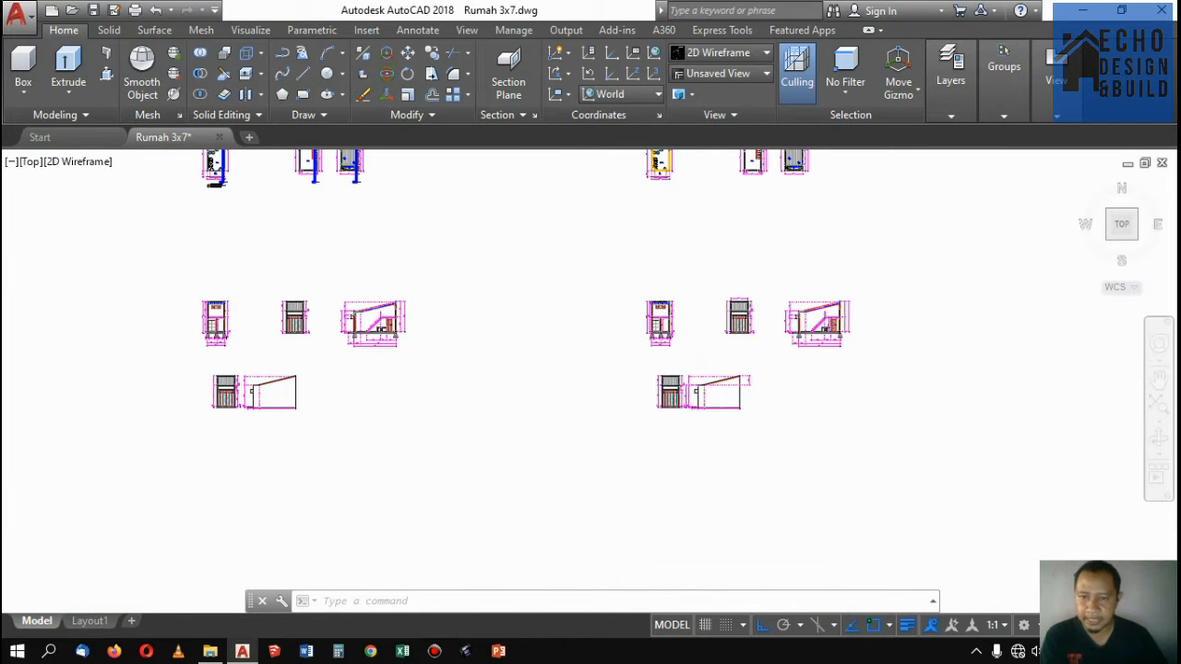
middle_drag(739, 280, 451, 297)
scroll(474, 335, up, 3)
scroll(547, 325, down, 3)
middle_drag(58, 316, 99, 303)
scroll(104, 283, up, 3)
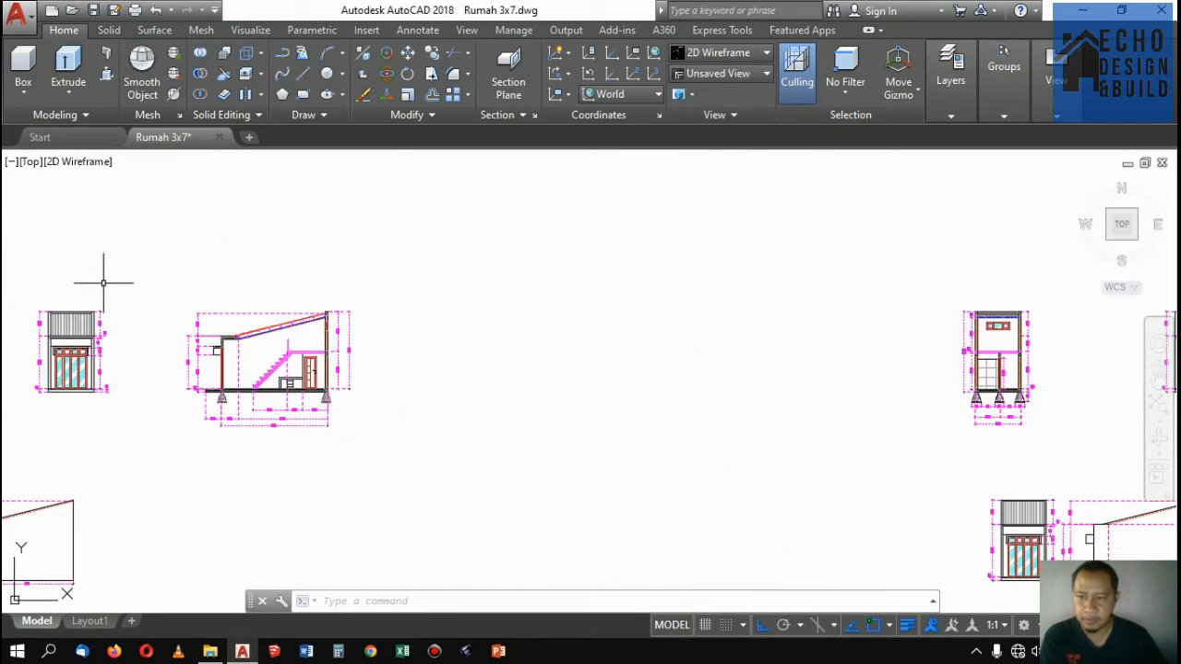
scroll(310, 271, down, 3)
scroll(421, 295, up, 2)
Inspect the concrete slab's edge beams and roof overlap in the longitudinal section, and compare the slab level with the front elevation
scroll(344, 244, up, 6)
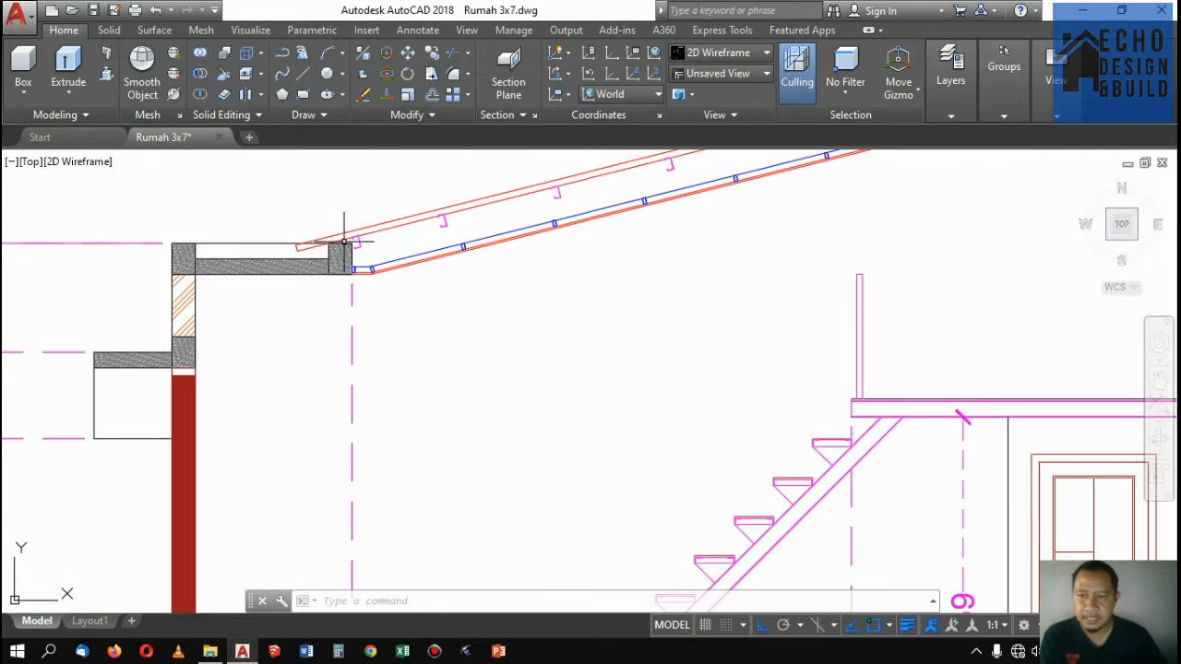
scroll(345, 242, down, 5)
scroll(369, 328, up, 6)
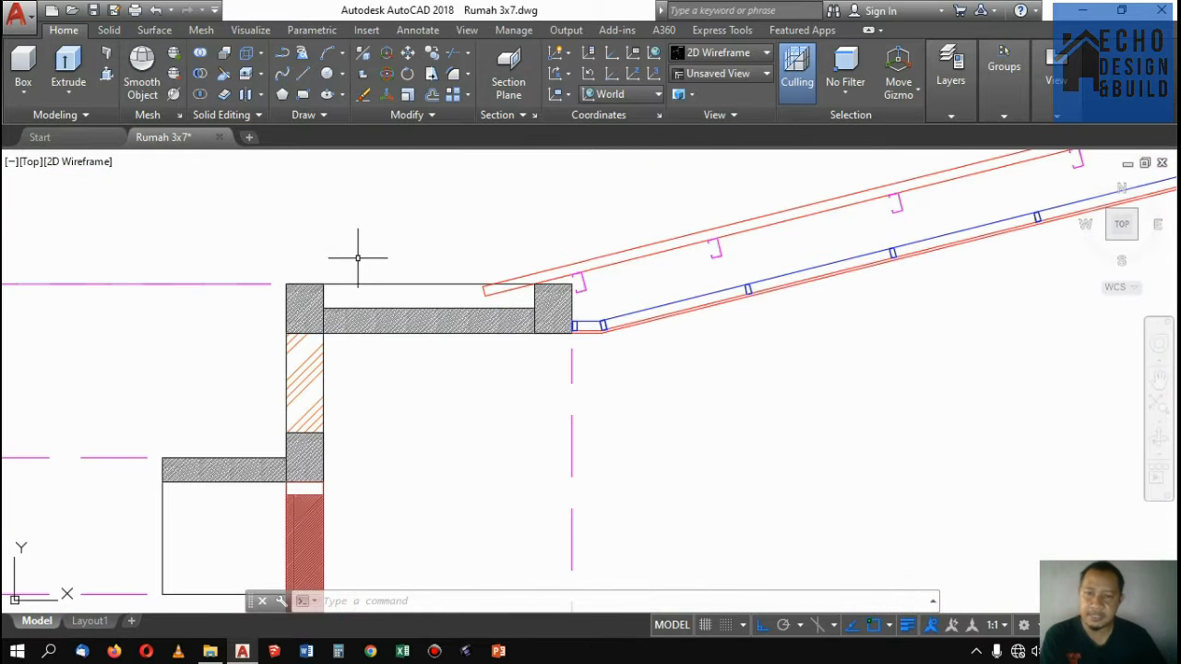
scroll(527, 231, down, 5)
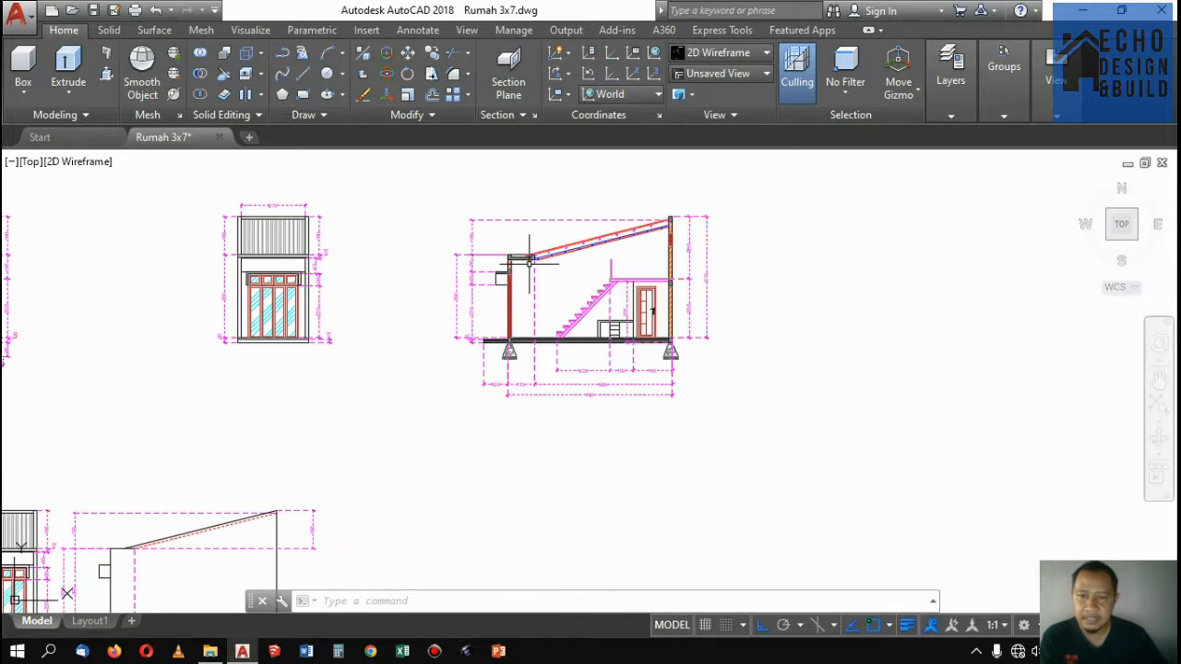
scroll(514, 254, up, 4)
scroll(530, 271, down, 5)
scroll(368, 277, up, 4)
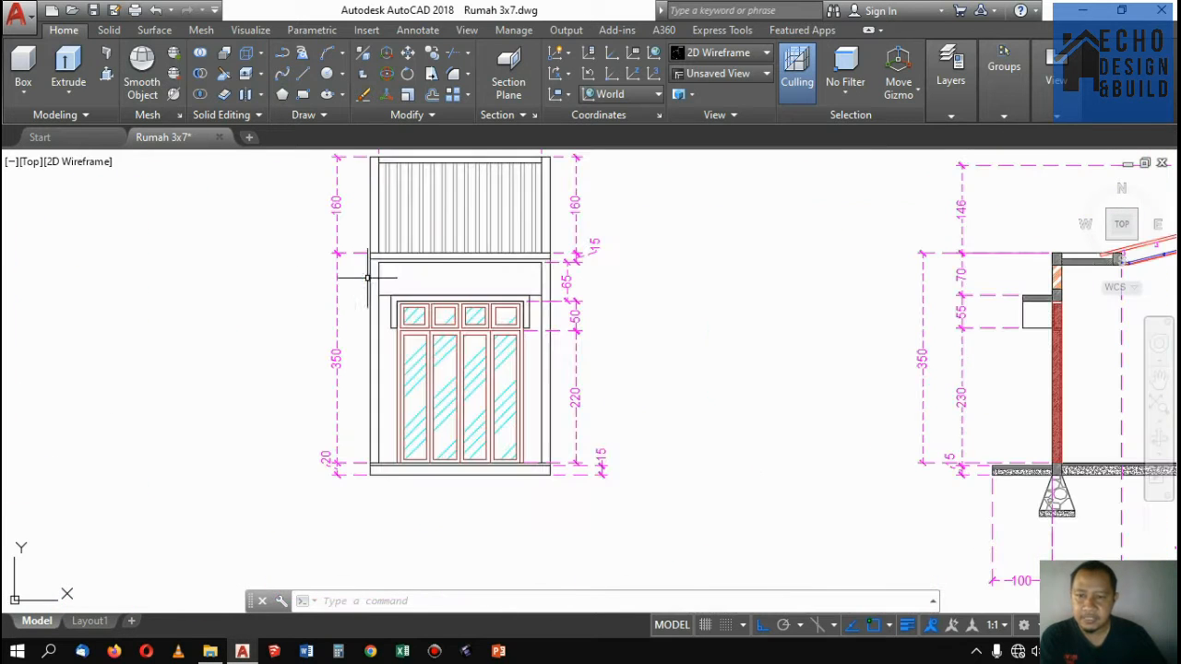
scroll(561, 251, down, 7)
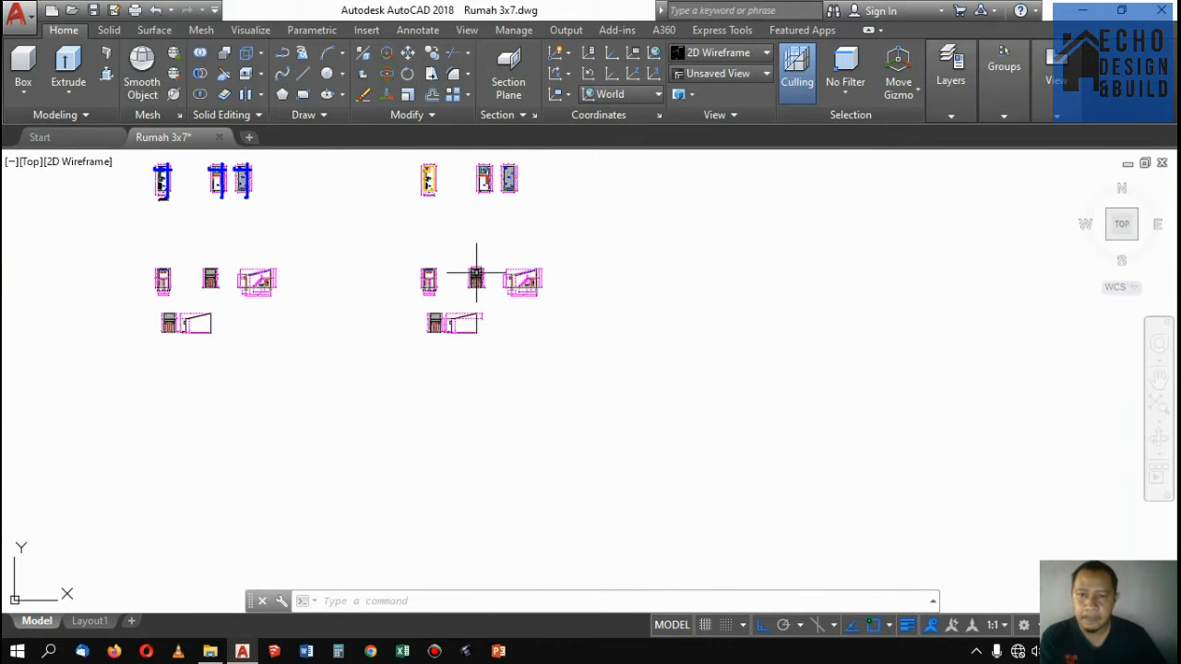
Trace a closed polyline around the concrete roof slab and its inner upstand beam beside the roof slope in the longitudinal section
scroll(488, 185, up, 4)
scroll(535, 327, up, 8)
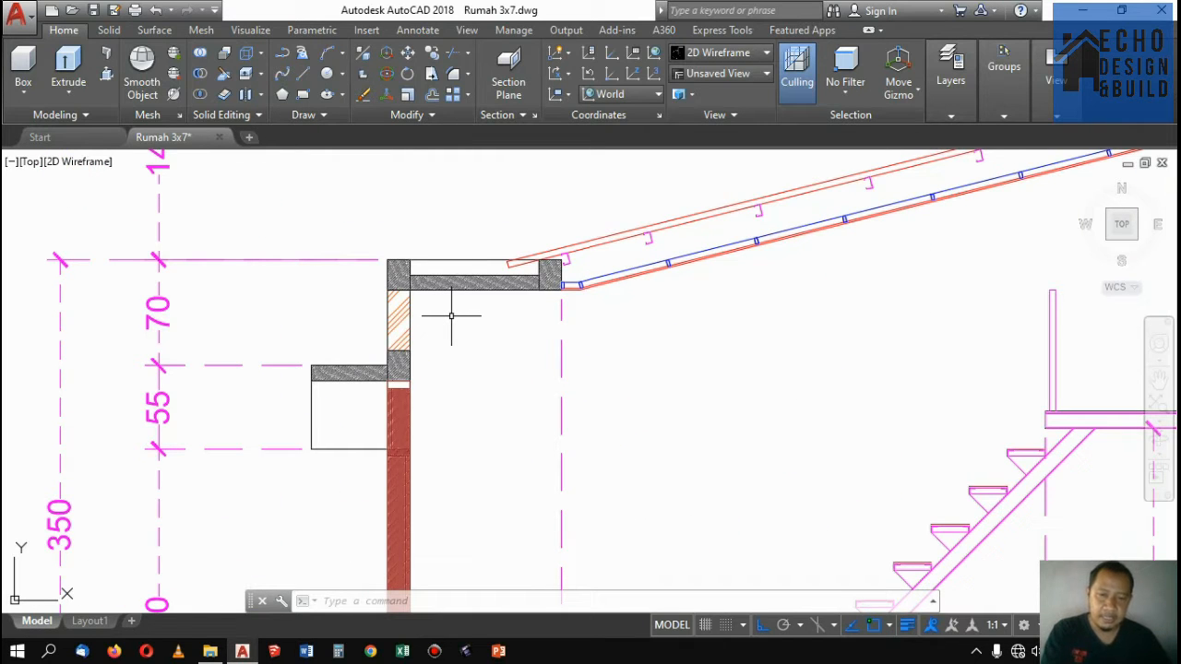
text(L)
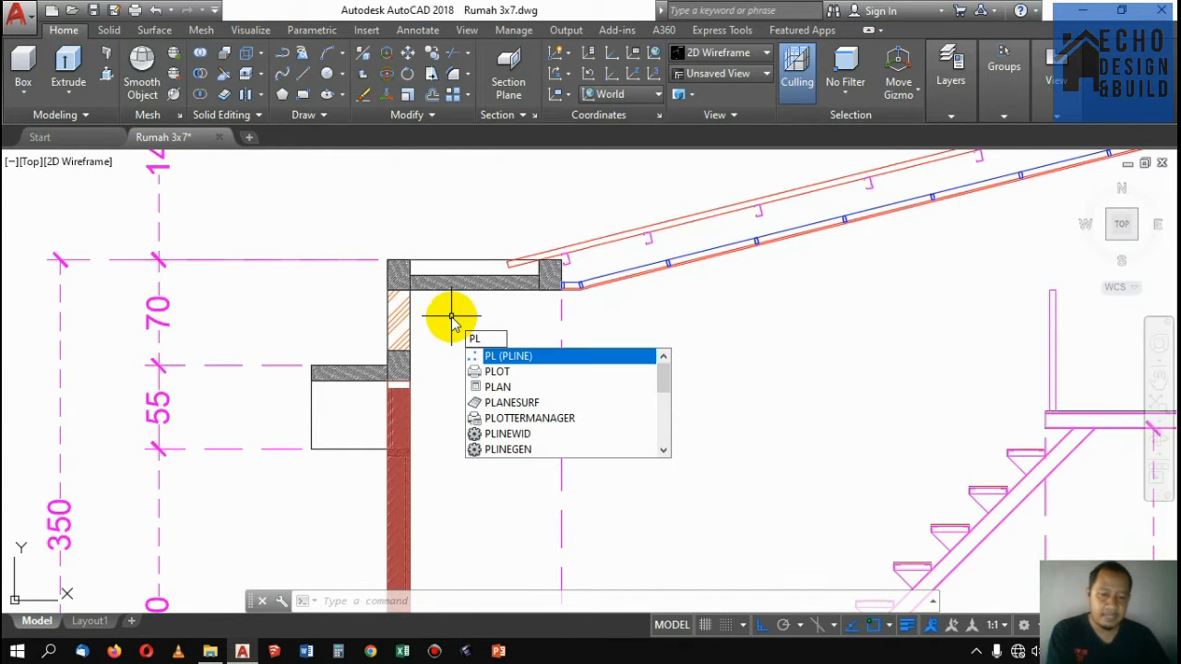
key(Return)
scroll(390, 261, up, 6)
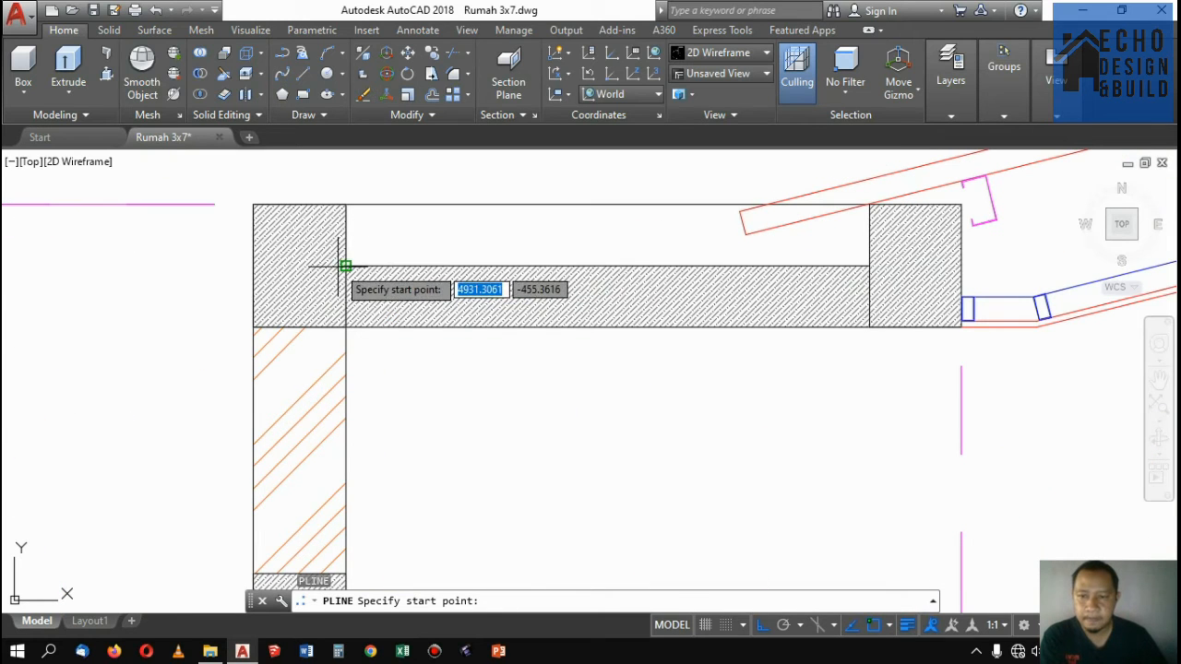
click(344, 266)
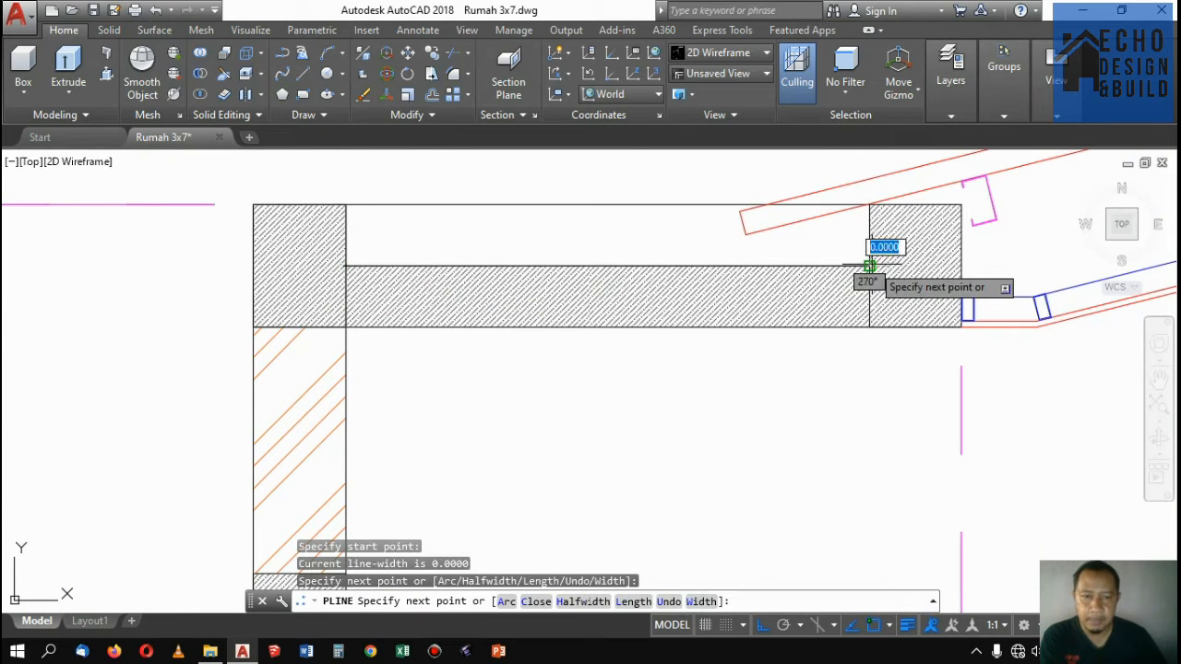
click(869, 204)
click(961, 204)
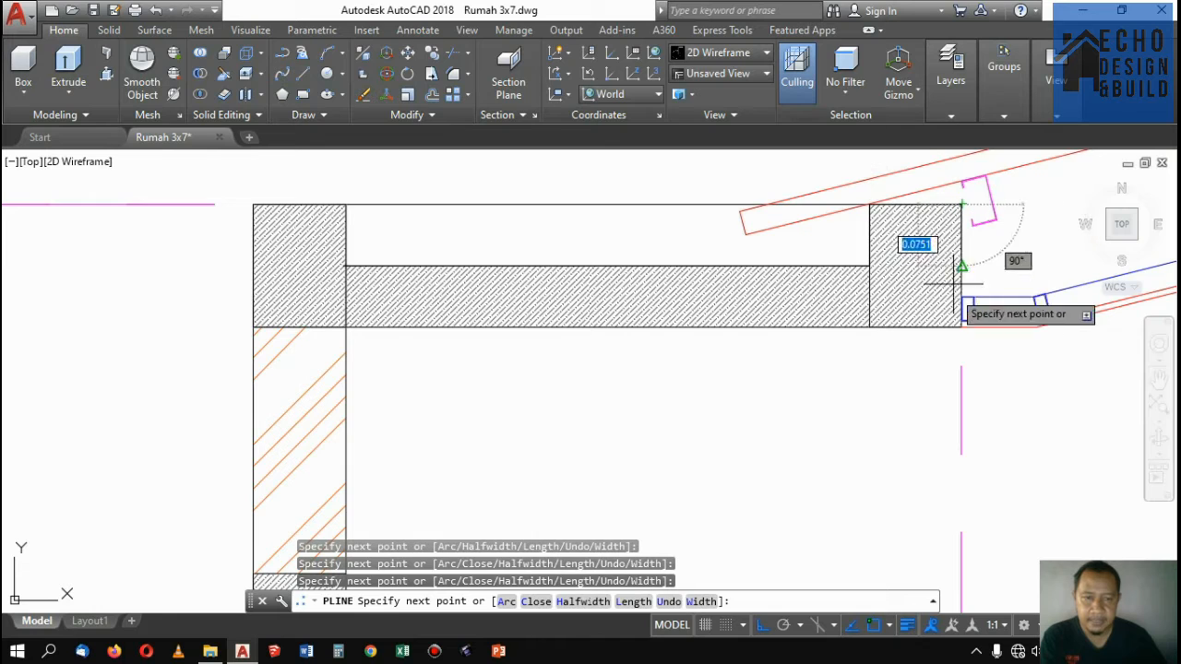
click(961, 327)
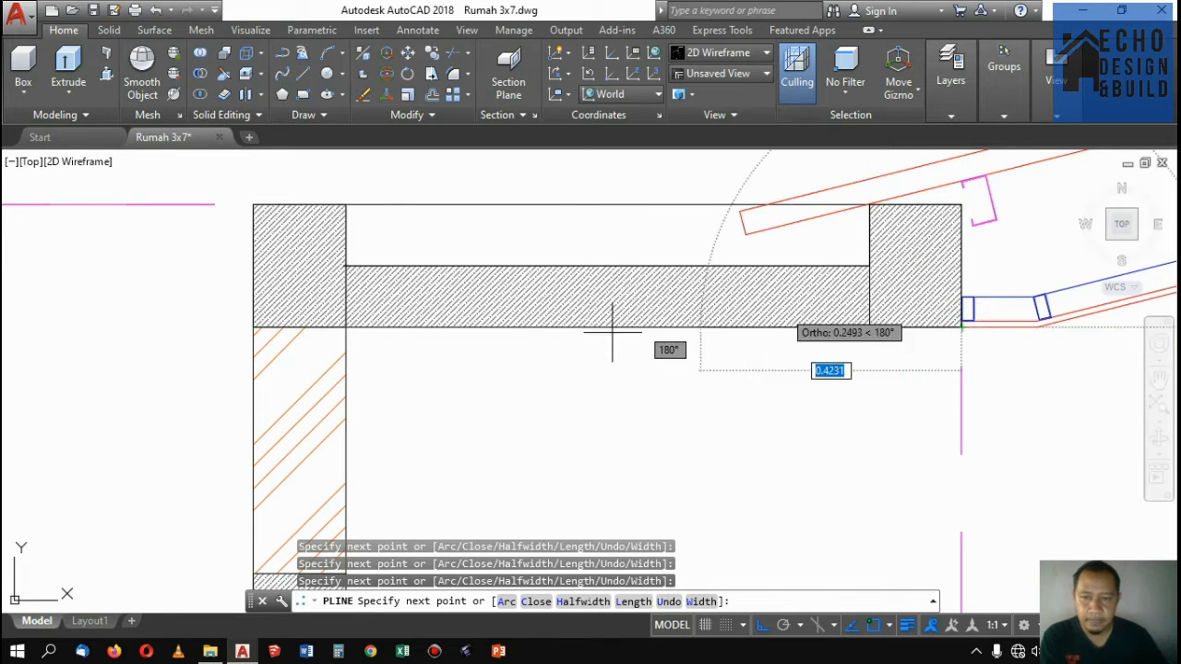
click(345, 327)
text(c)
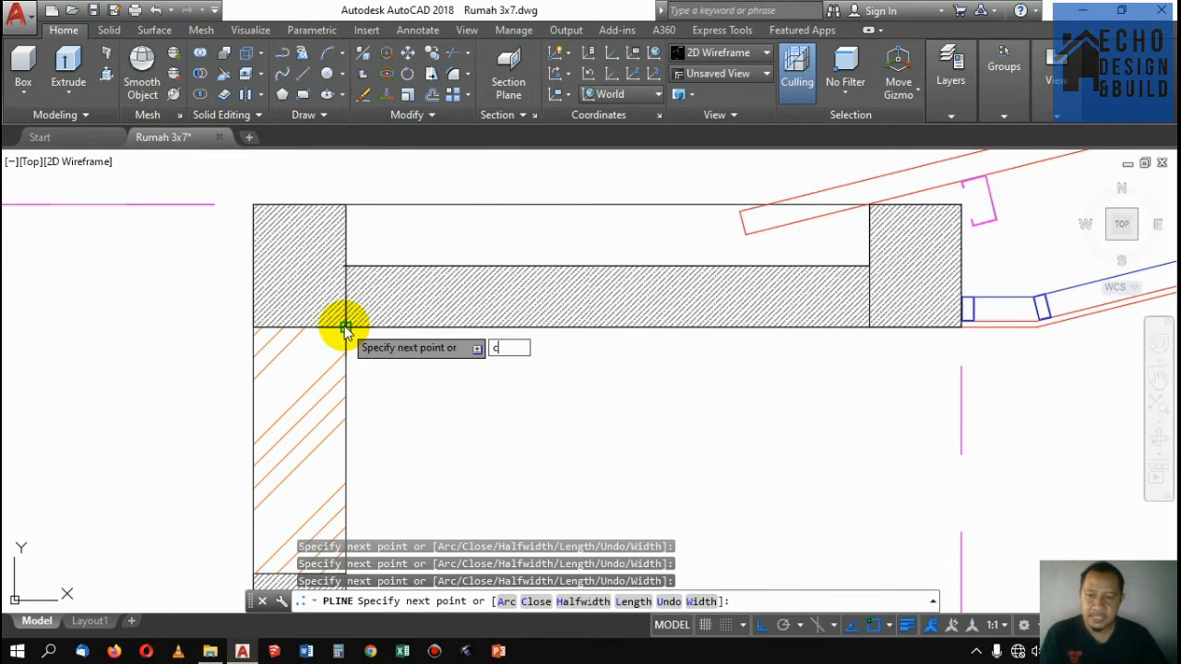
key(Return)
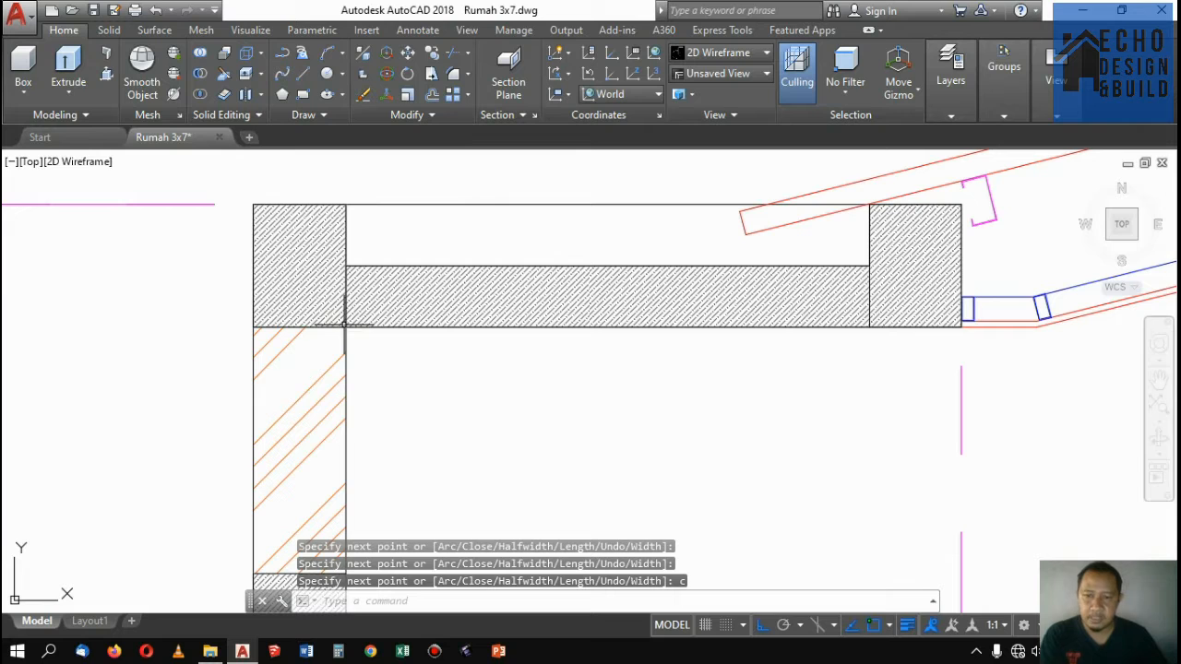
Show the drawing in SE Isometric view with the traced slab profile selected
click(421, 266)
scroll(530, 230, down, 5)
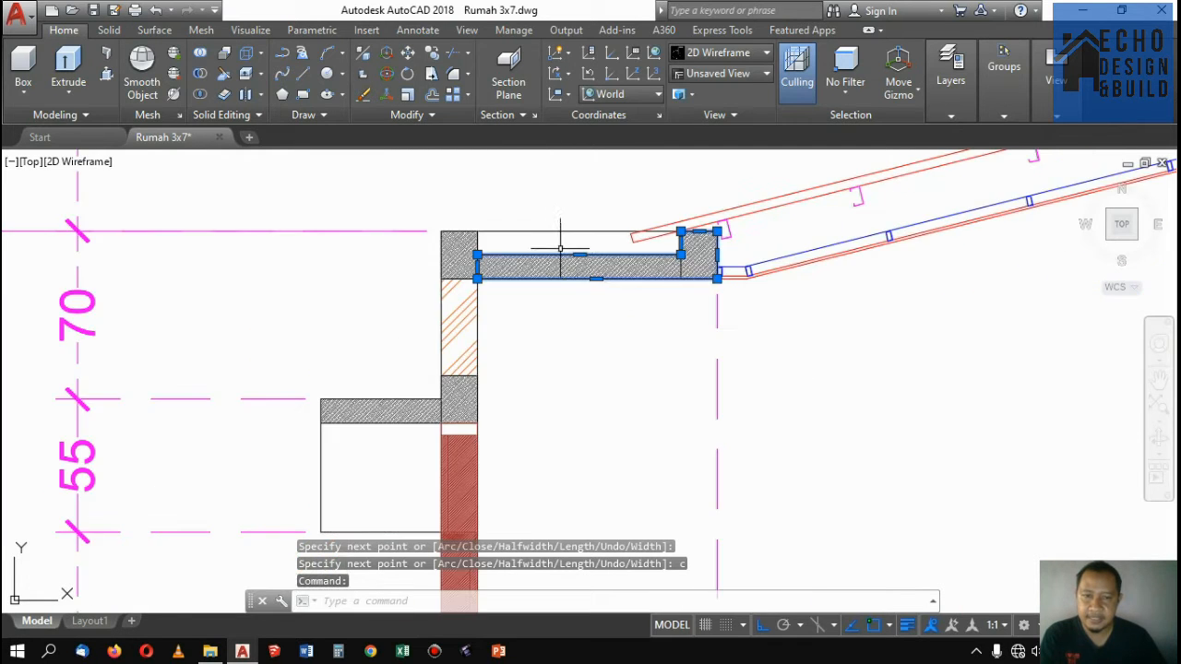
click(1133, 236)
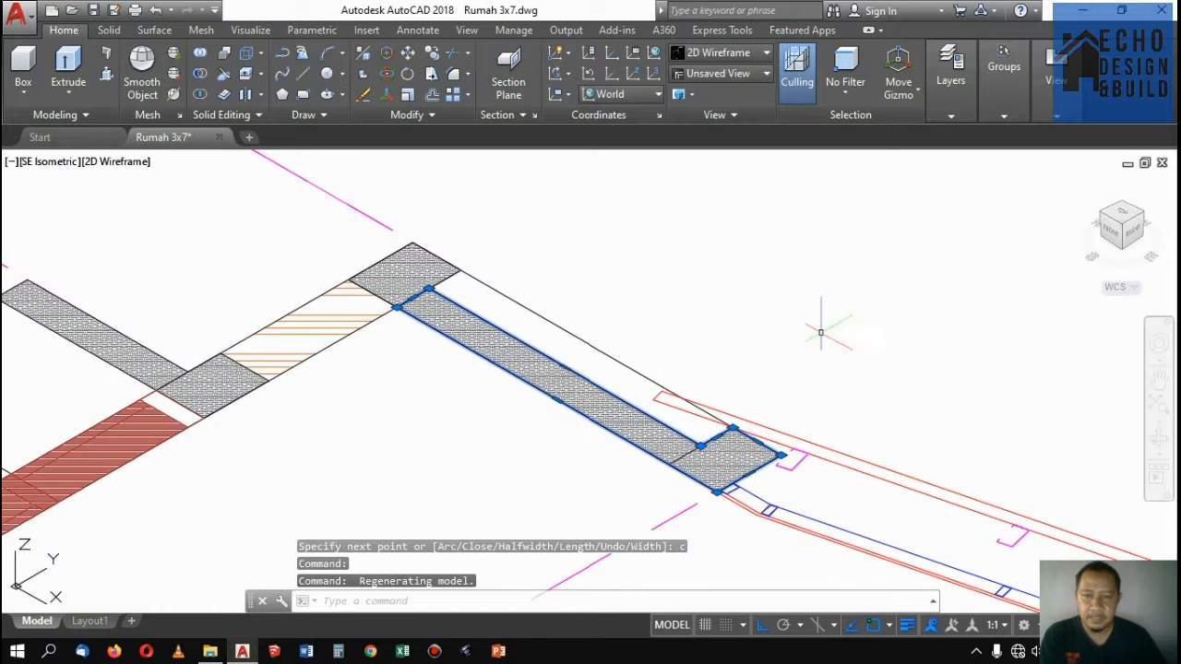
scroll(694, 335, down, 3)
scroll(704, 359, up, 2)
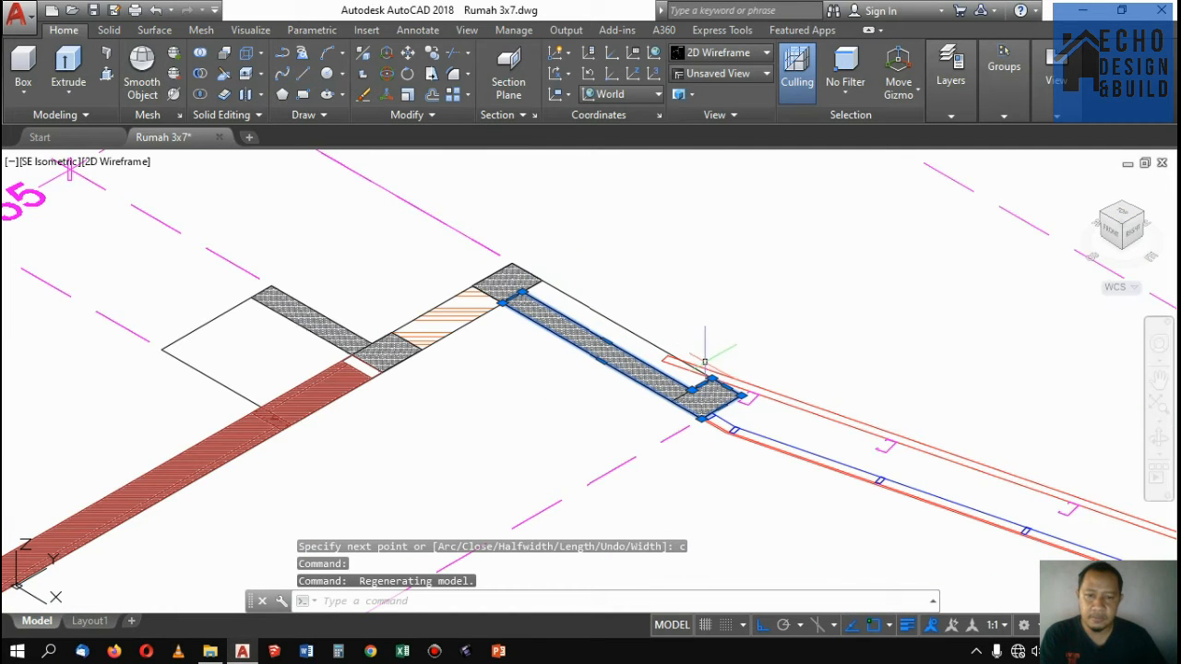
Extrude the slab profile 2.7 m to match the 270 cm roof width dimensioned in the front elevation
click(79, 65)
scroll(764, 338, down, 5)
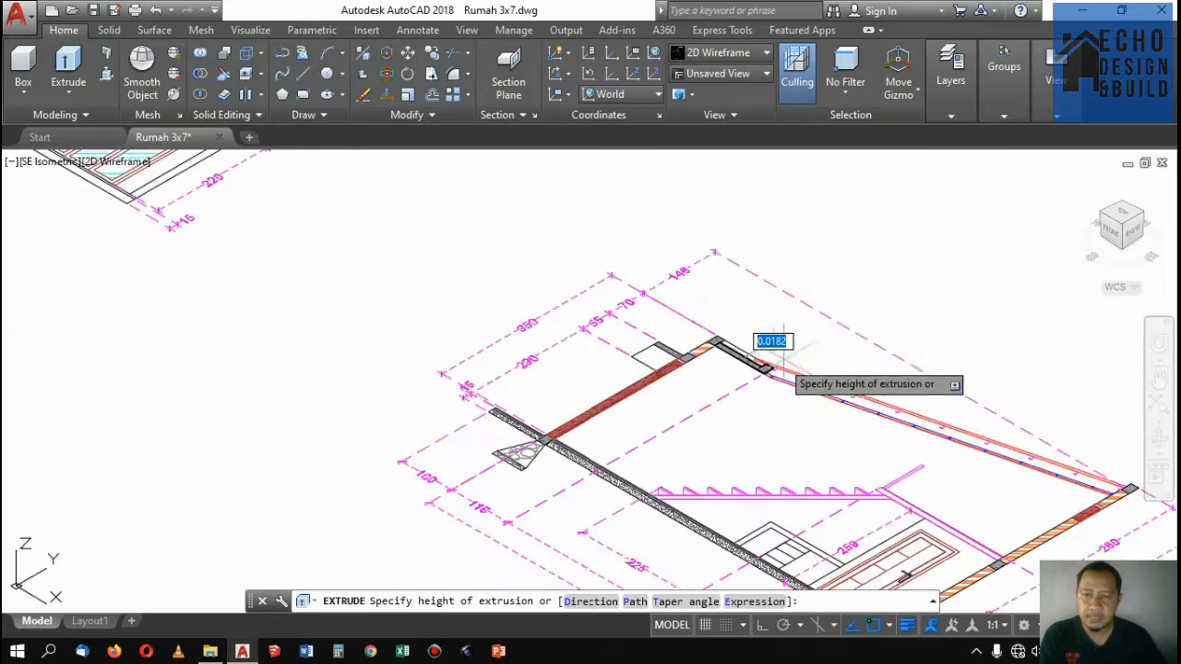
scroll(609, 247, up, 3)
scroll(604, 244, up, 3)
scroll(646, 260, down, 6)
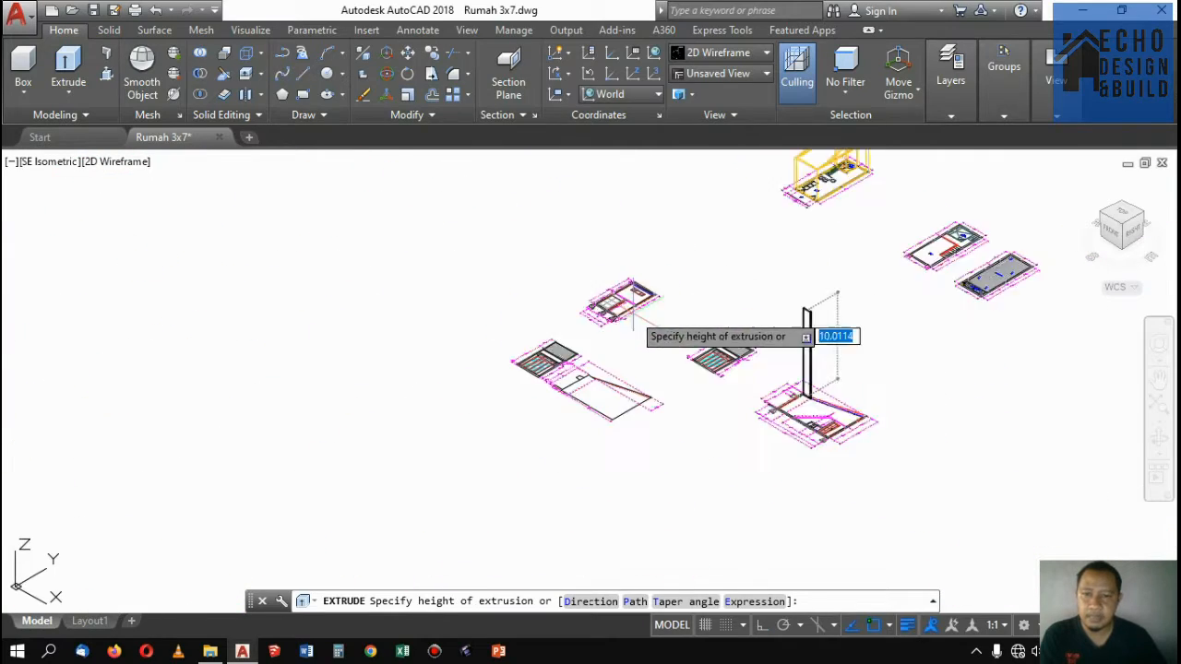
scroll(599, 333, up, 4)
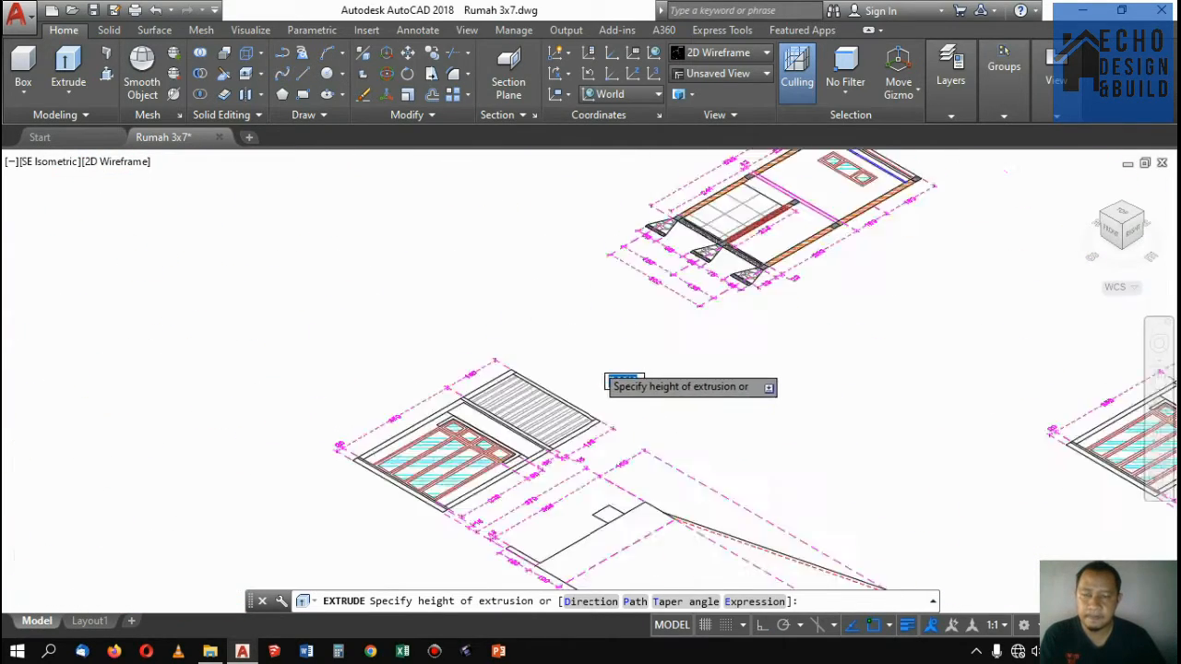
scroll(545, 369, down, 4)
scroll(369, 217, up, 4)
scroll(554, 314, down, 5)
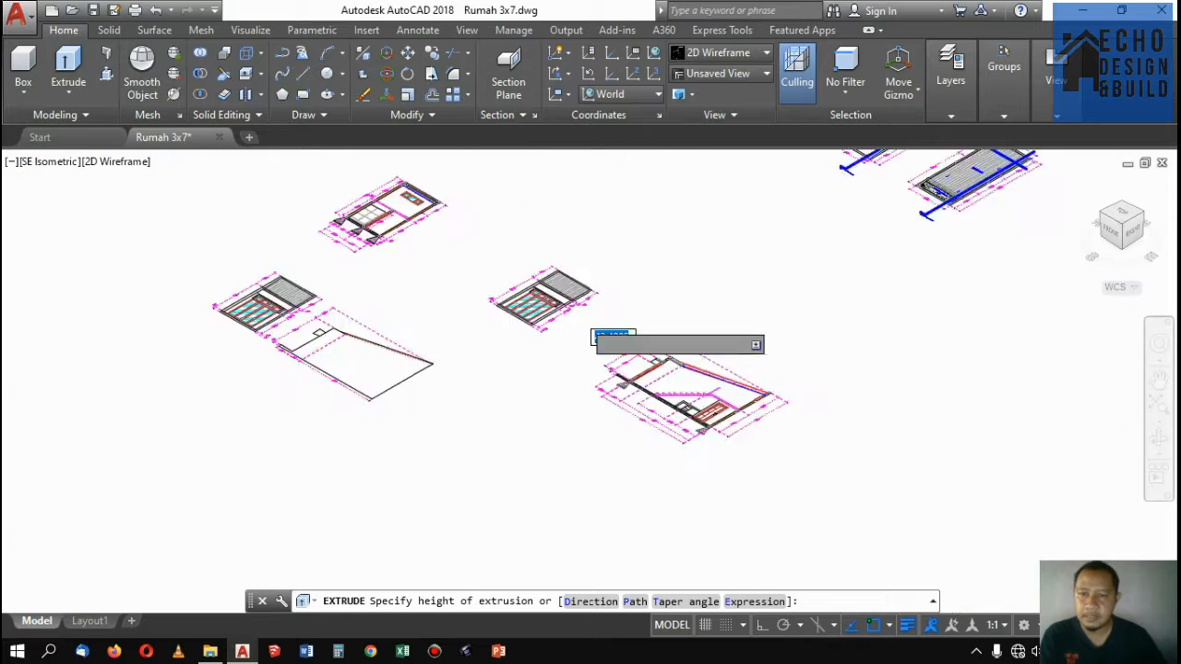
scroll(489, 291, up, 3)
scroll(461, 286, down, 5)
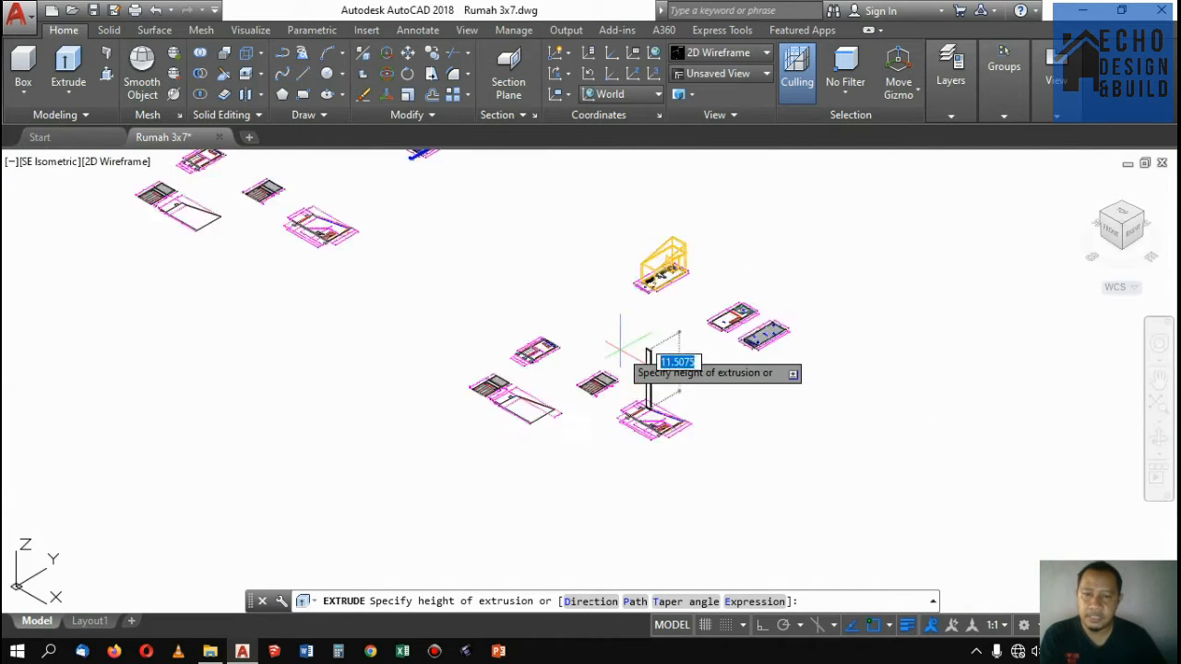
scroll(581, 339, up, 5)
scroll(625, 456, up, 5)
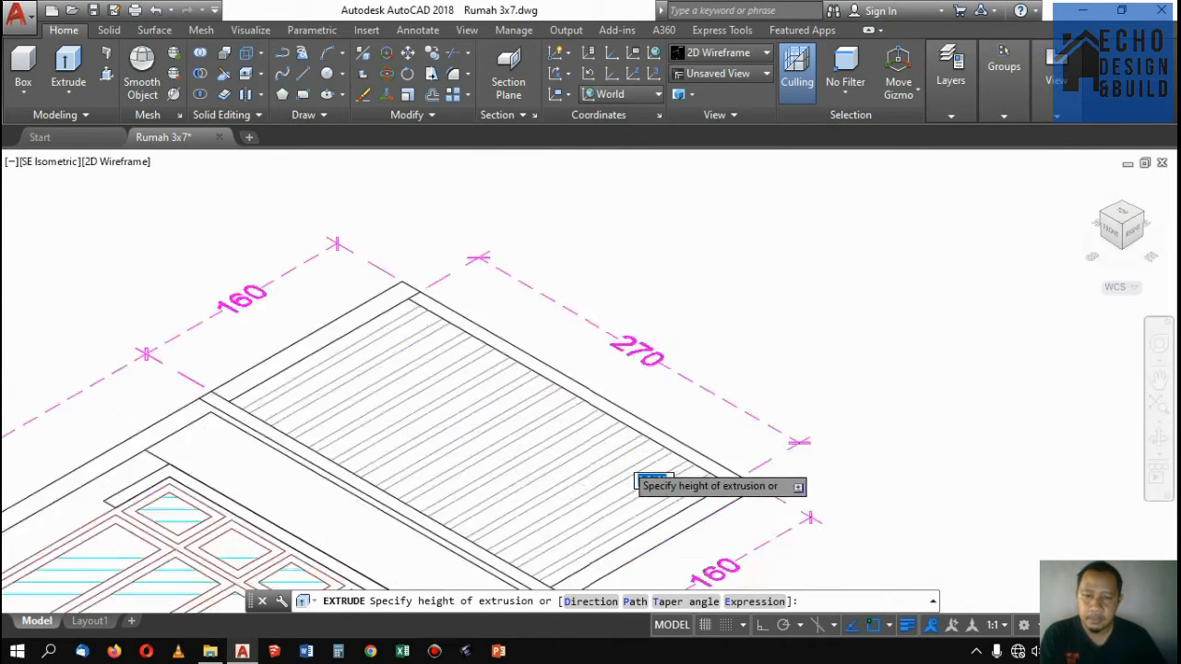
scroll(604, 350, down, 5)
scroll(771, 355, up, 3)
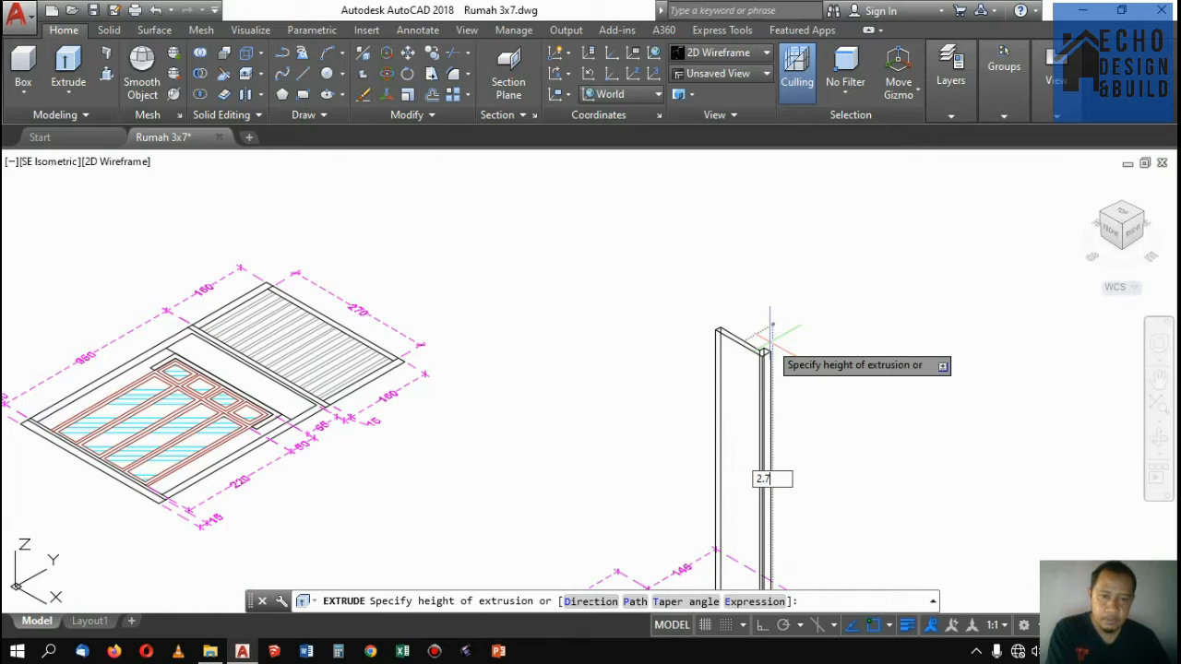
key(Return)
scroll(784, 332, down, 5)
scroll(778, 354, up, 5)
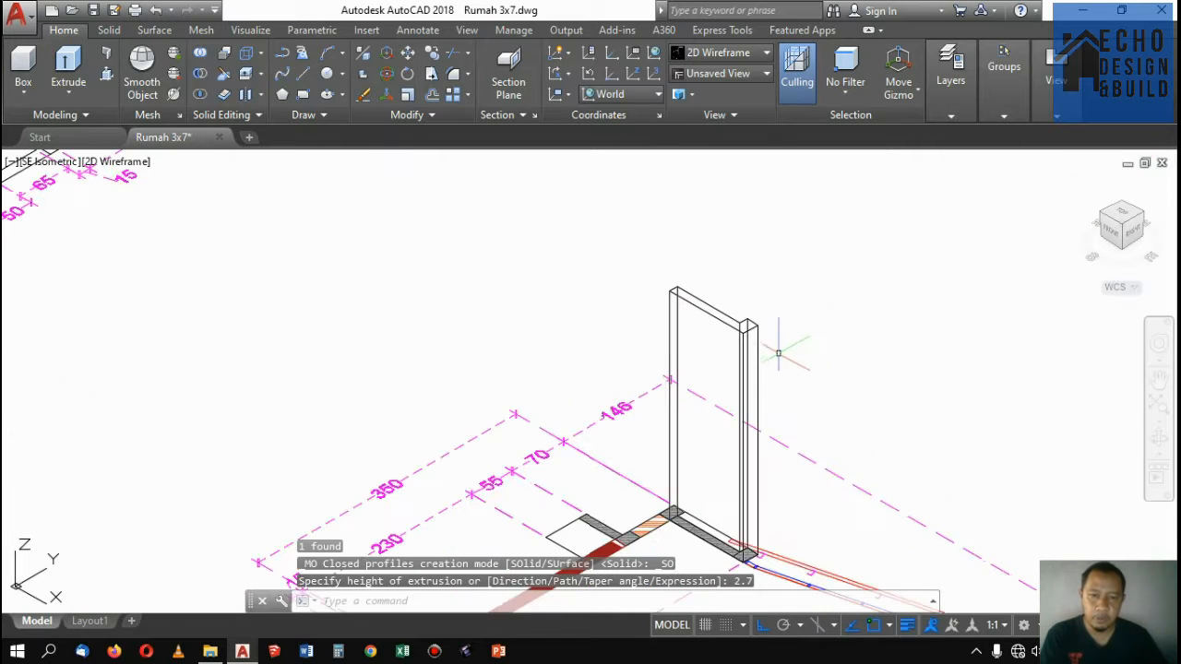
click(761, 334)
click(755, 316)
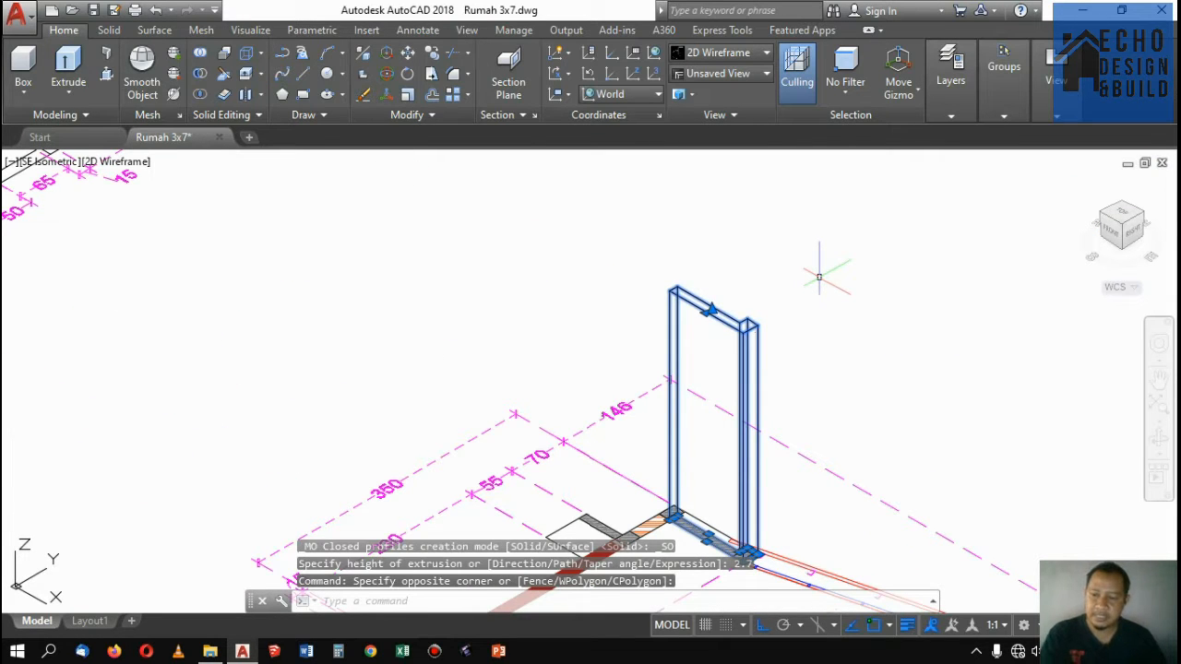
key(Escape)
Create a new layer named dak atap with colour 252
click(951, 115)
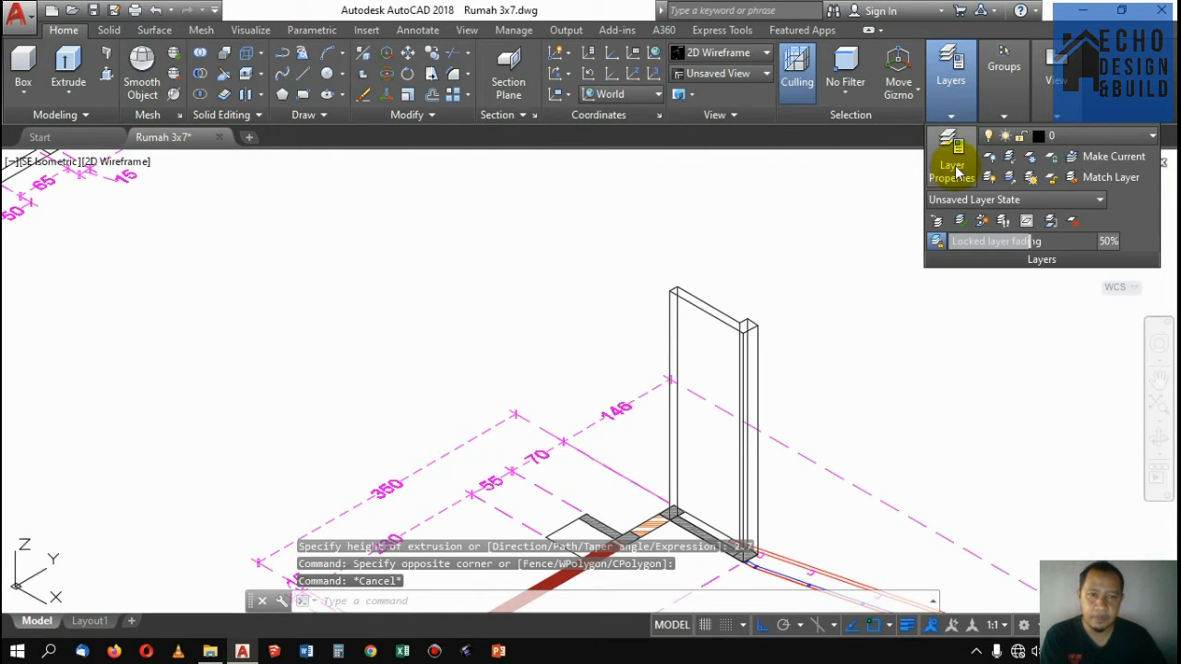
click(952, 169)
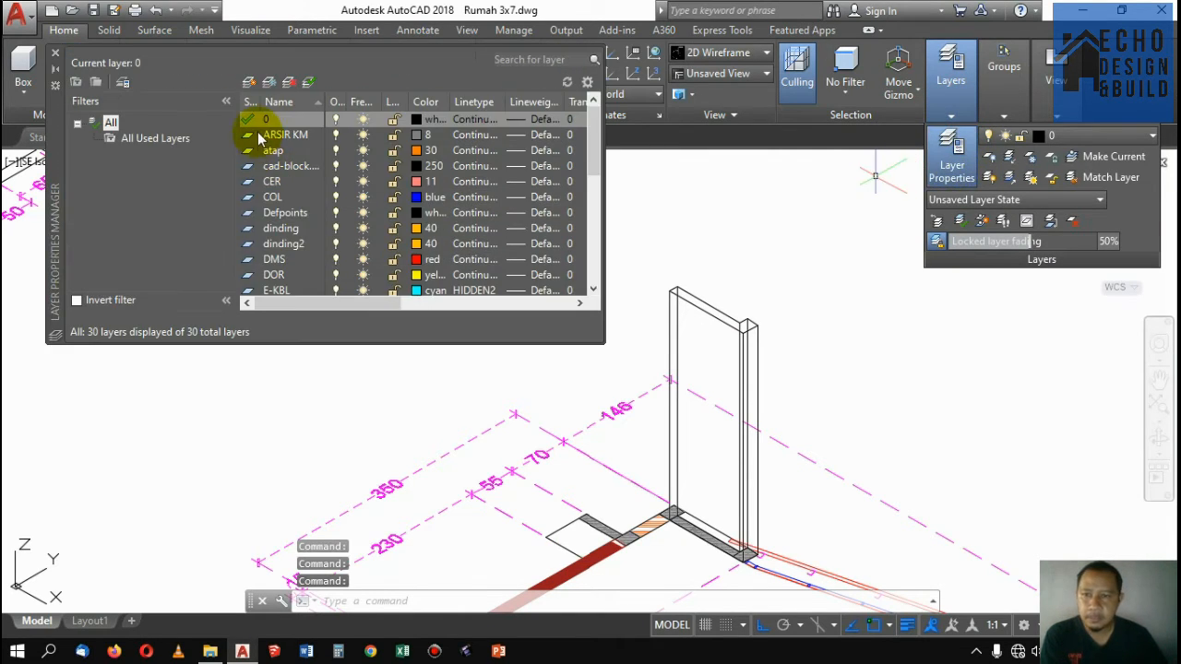
click(249, 85)
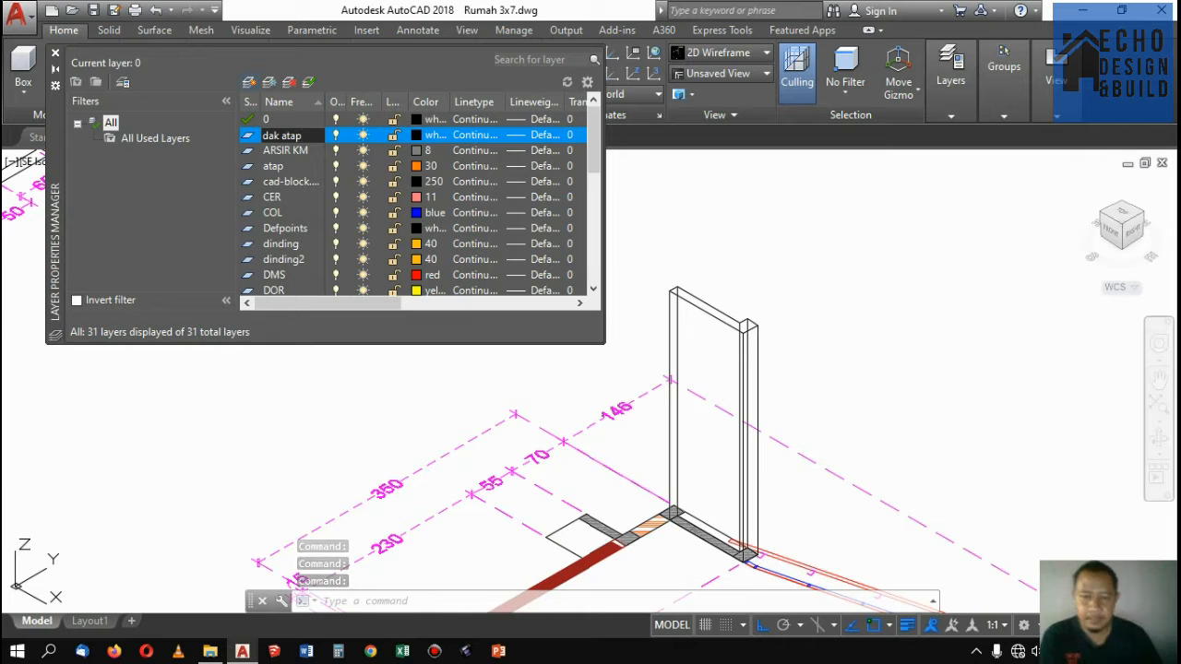
click(419, 139)
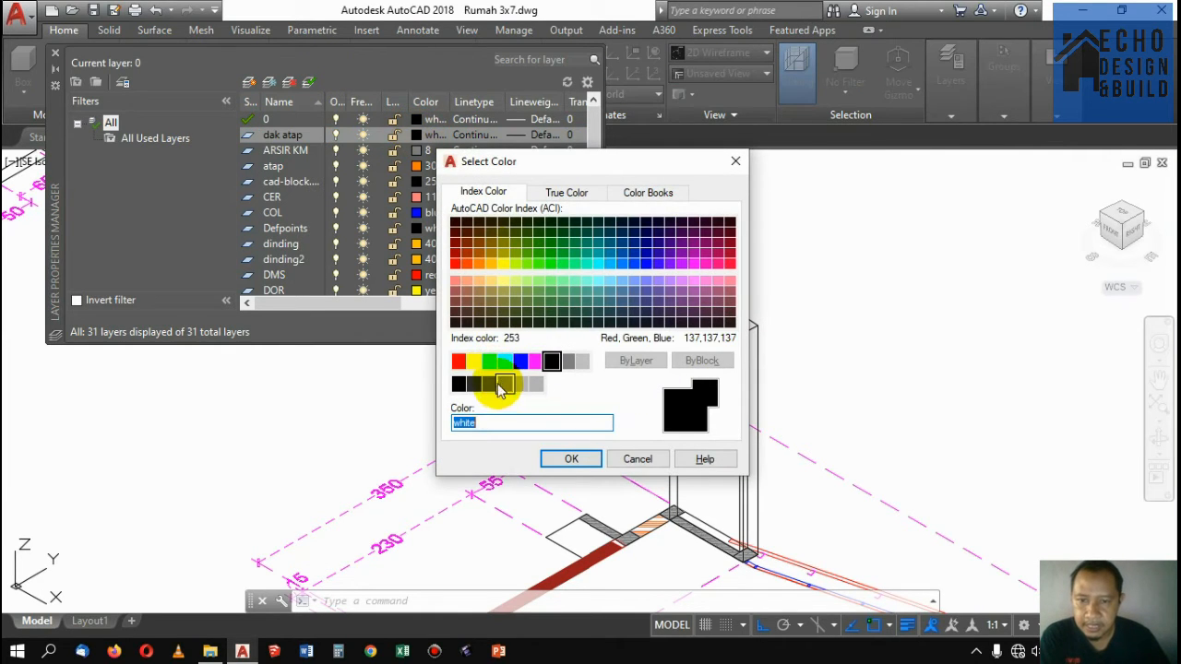
click(490, 385)
click(570, 458)
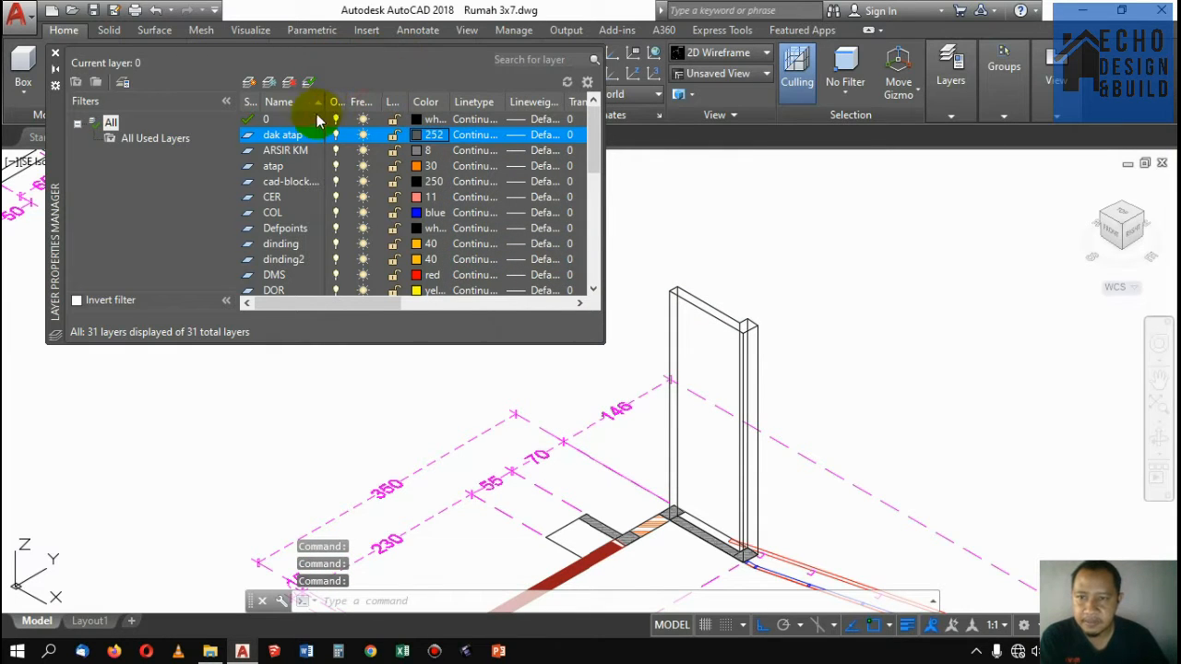
Review the layer list sorted by name and by status, and close the layer manager
click(305, 111)
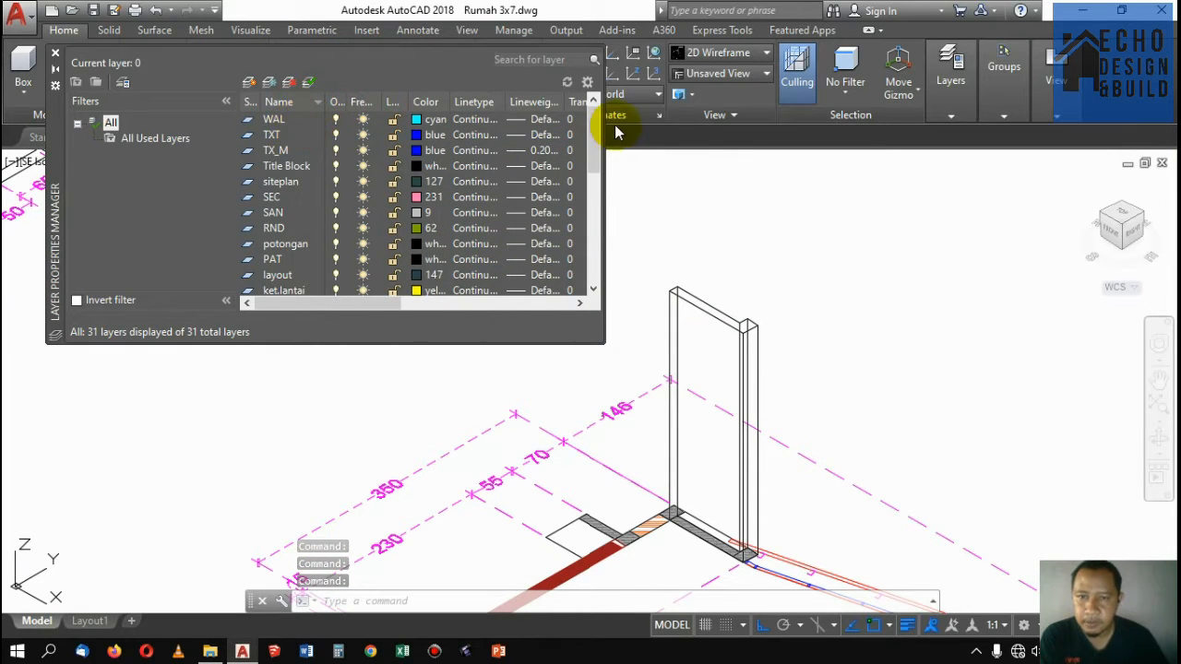
drag(595, 134, 627, 254)
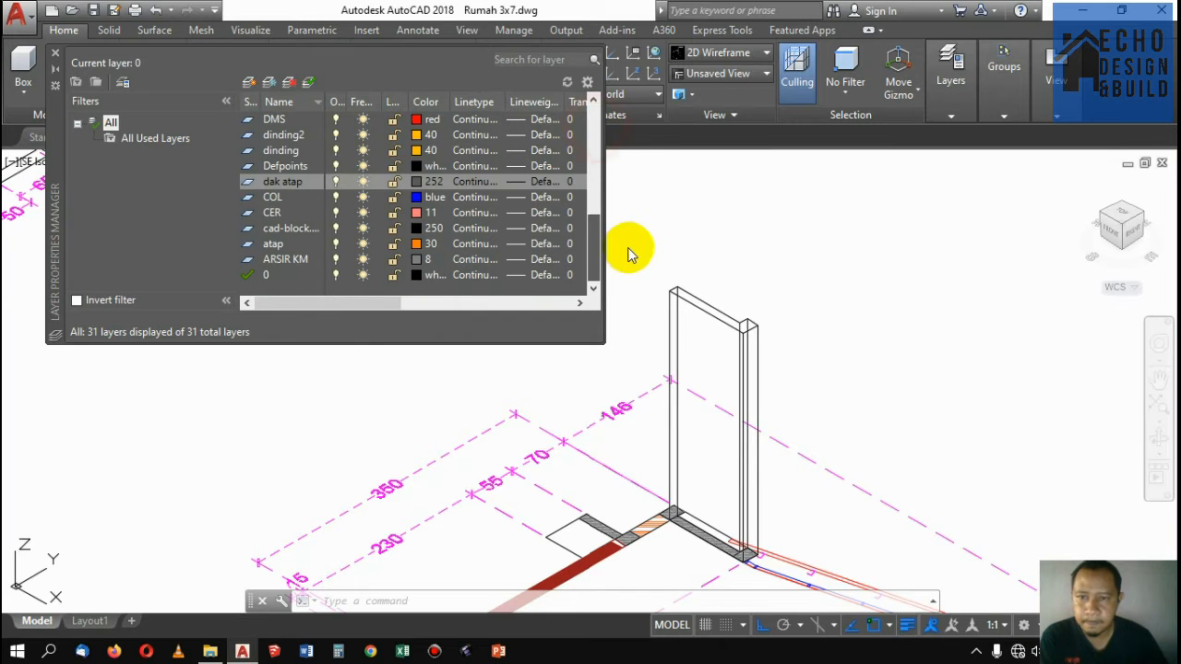
drag(614, 198, 616, 146)
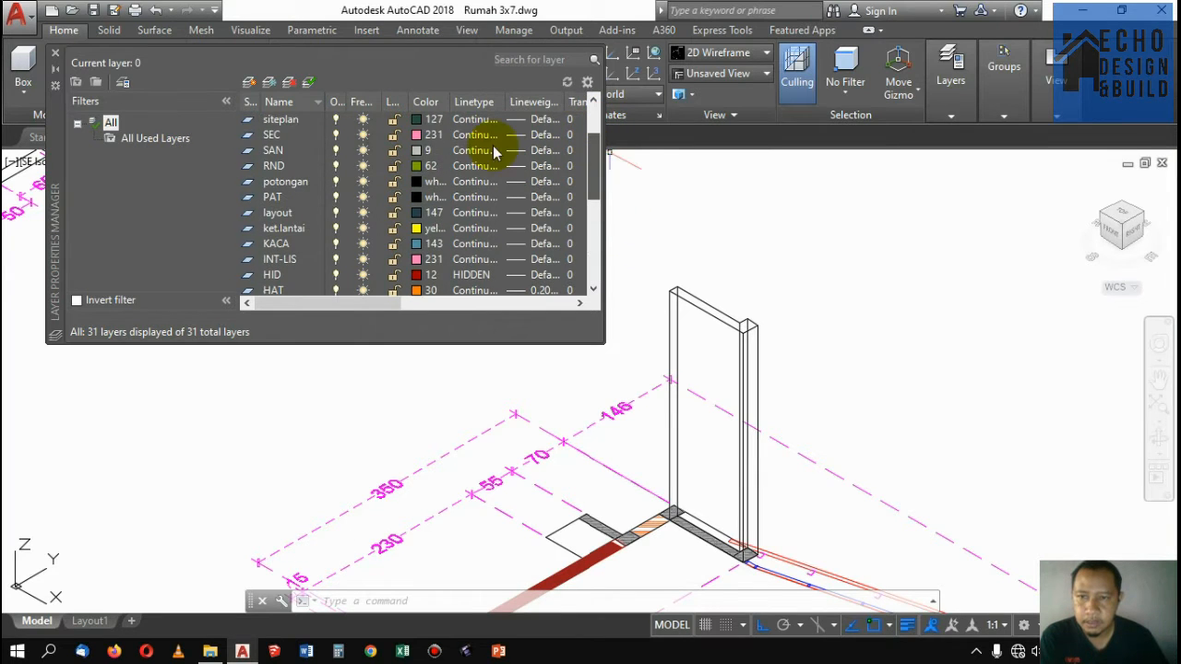
click(286, 103)
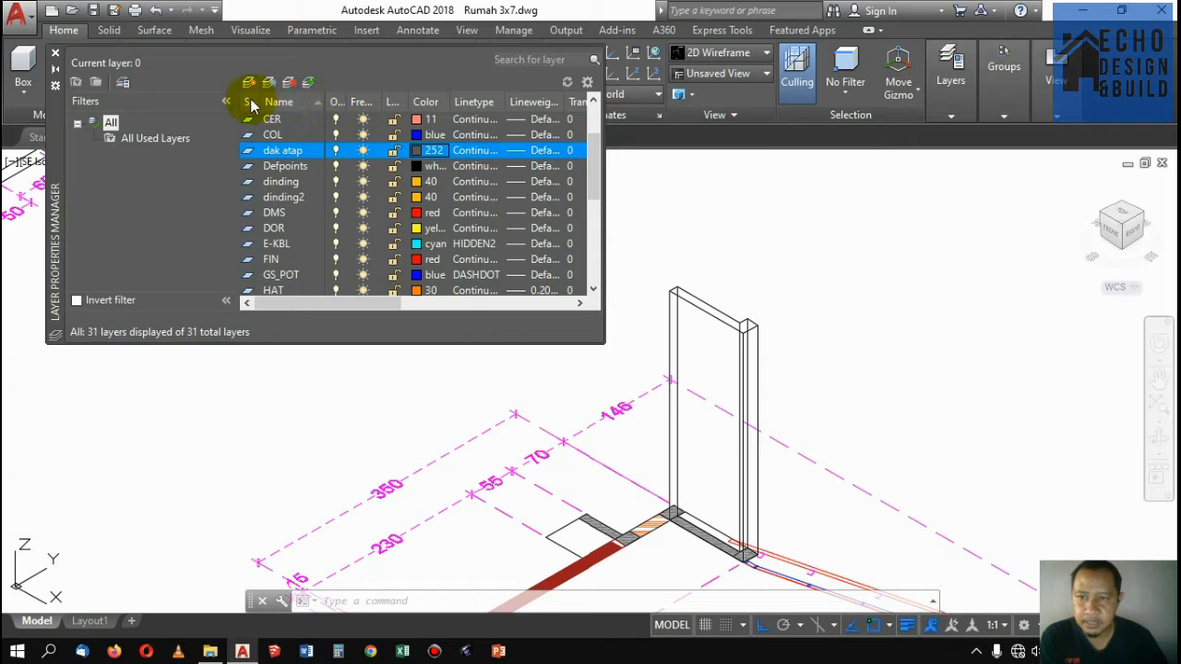
click(246, 101)
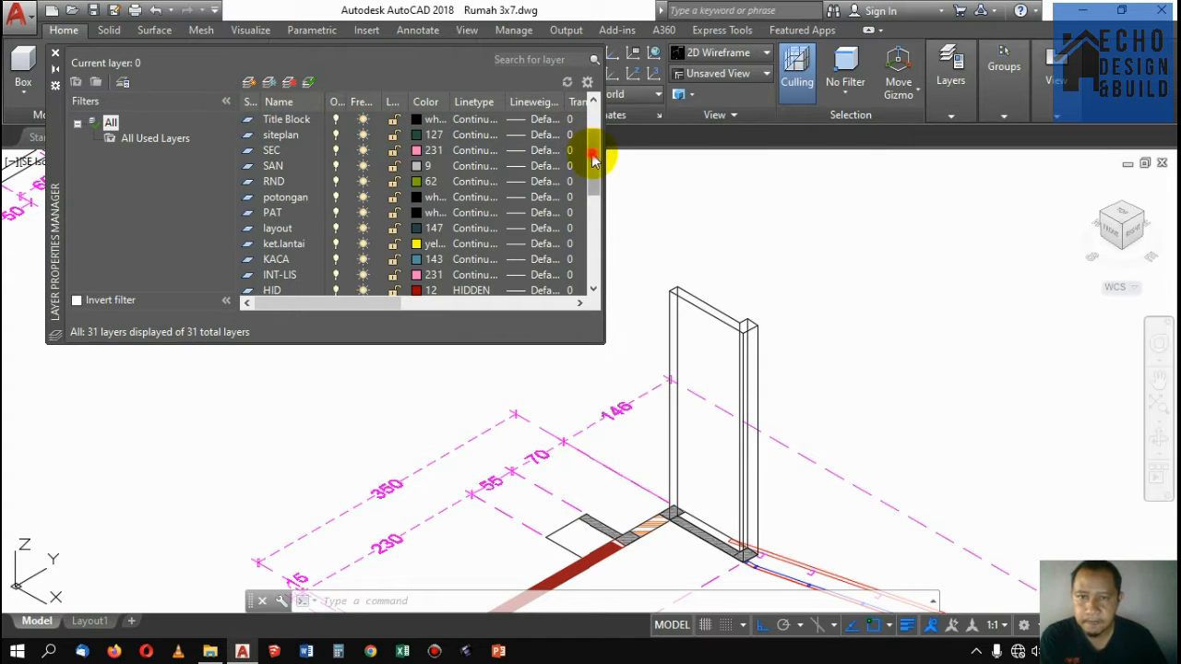
drag(594, 161, 585, 86)
click(273, 119)
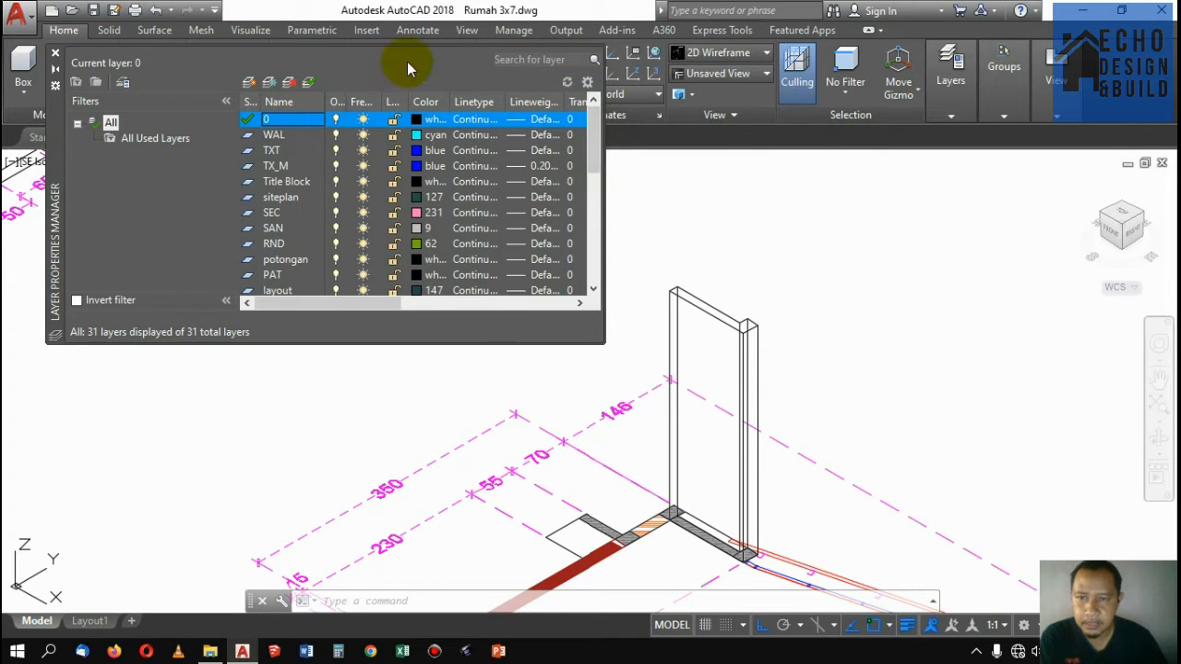
scroll(313, 194, down, 5)
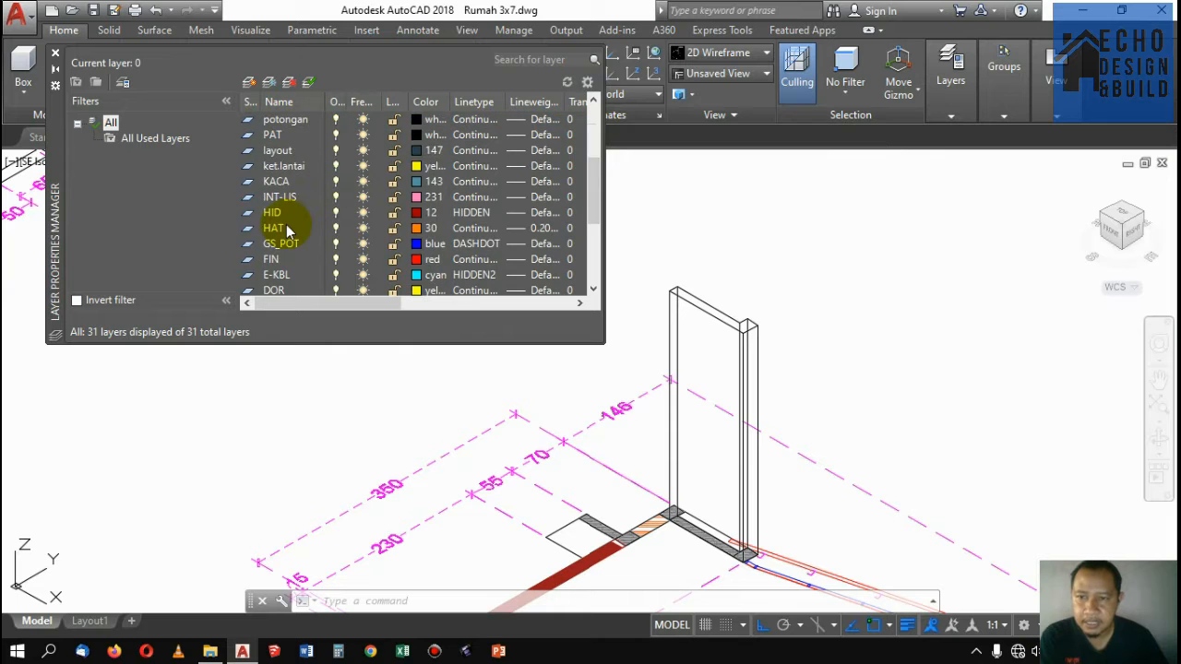
click(56, 55)
Assign the extruded roof slab solid to the dak atap layer
click(726, 301)
click(704, 323)
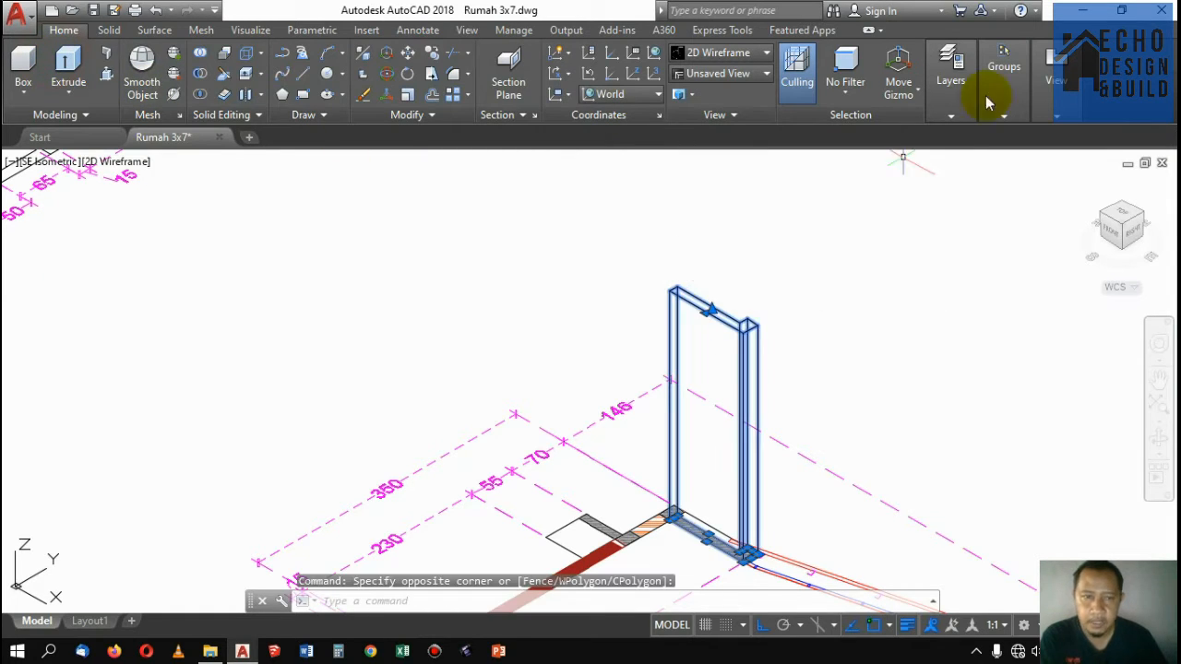
mouse_move(962, 112)
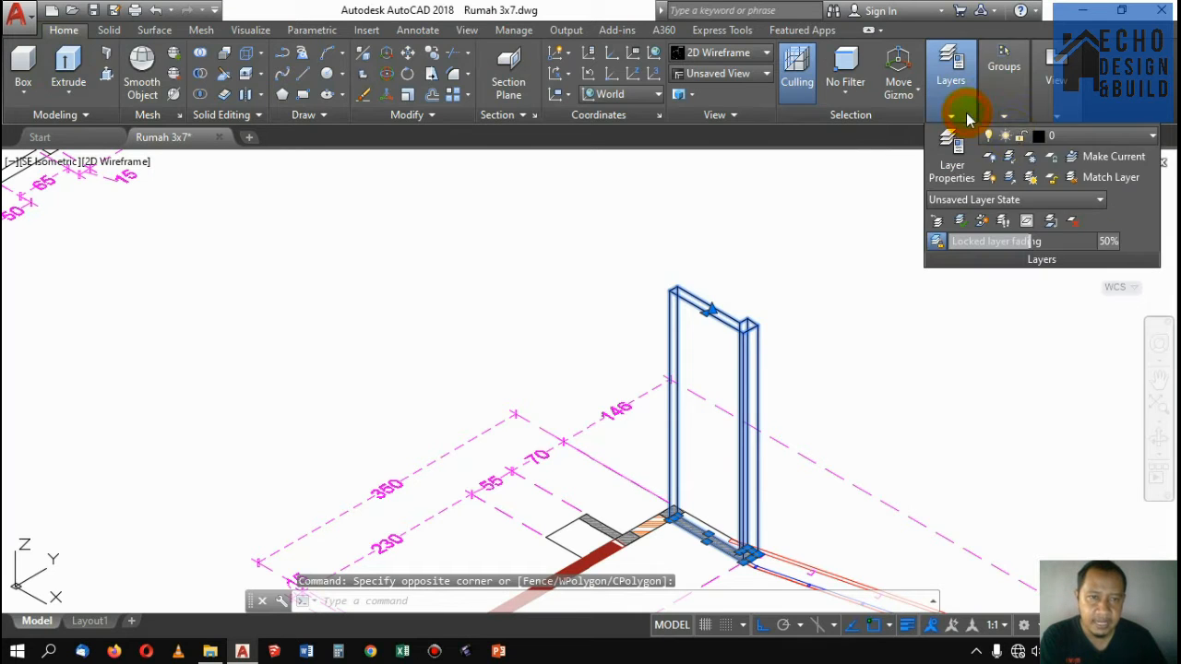
mouse_move(1005, 92)
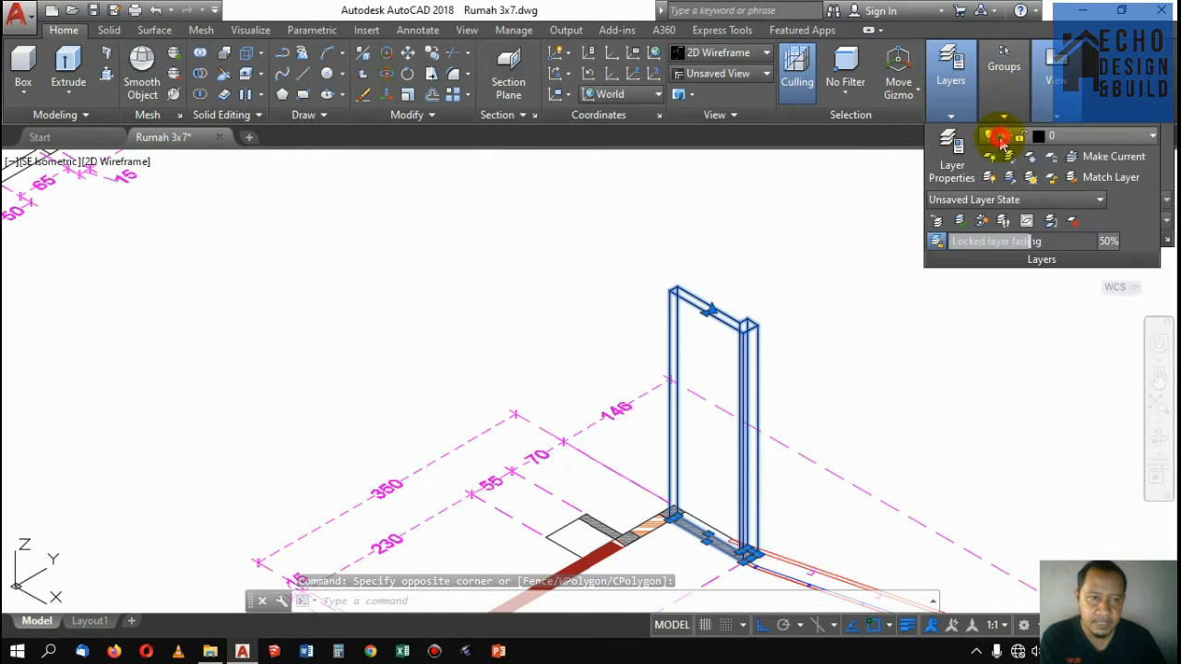
click(1073, 135)
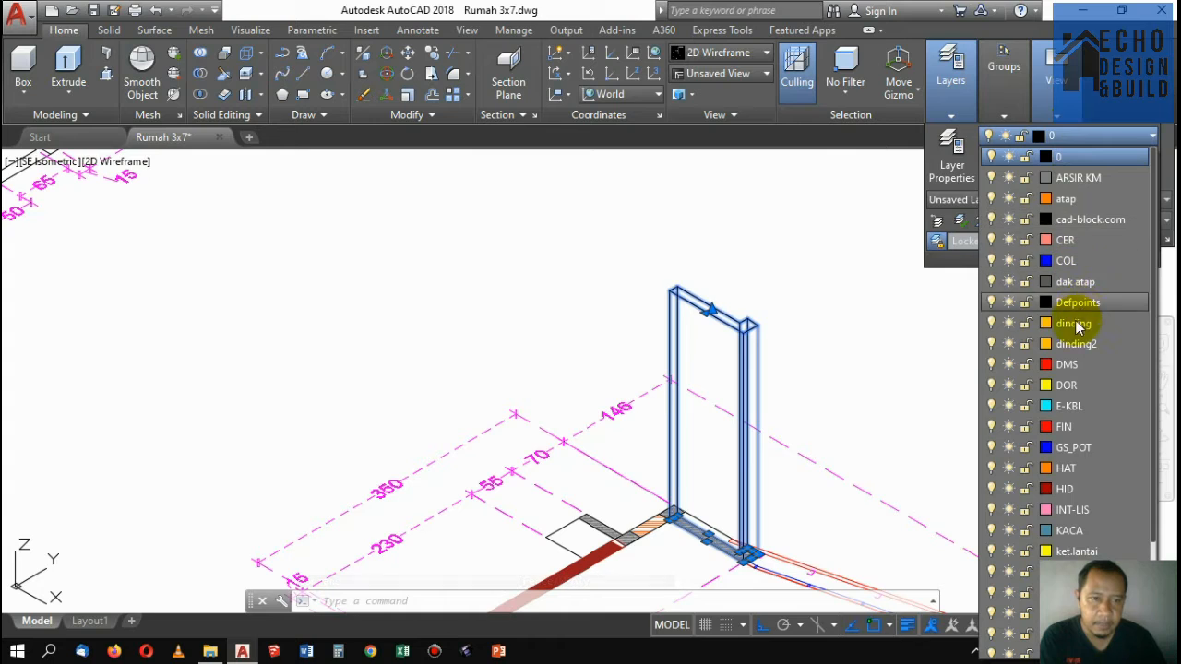
click(1076, 282)
Rotate the slab solid 90° in plan about the outer corner of its base profile, beside the sloped roof
scroll(876, 258, down, 4)
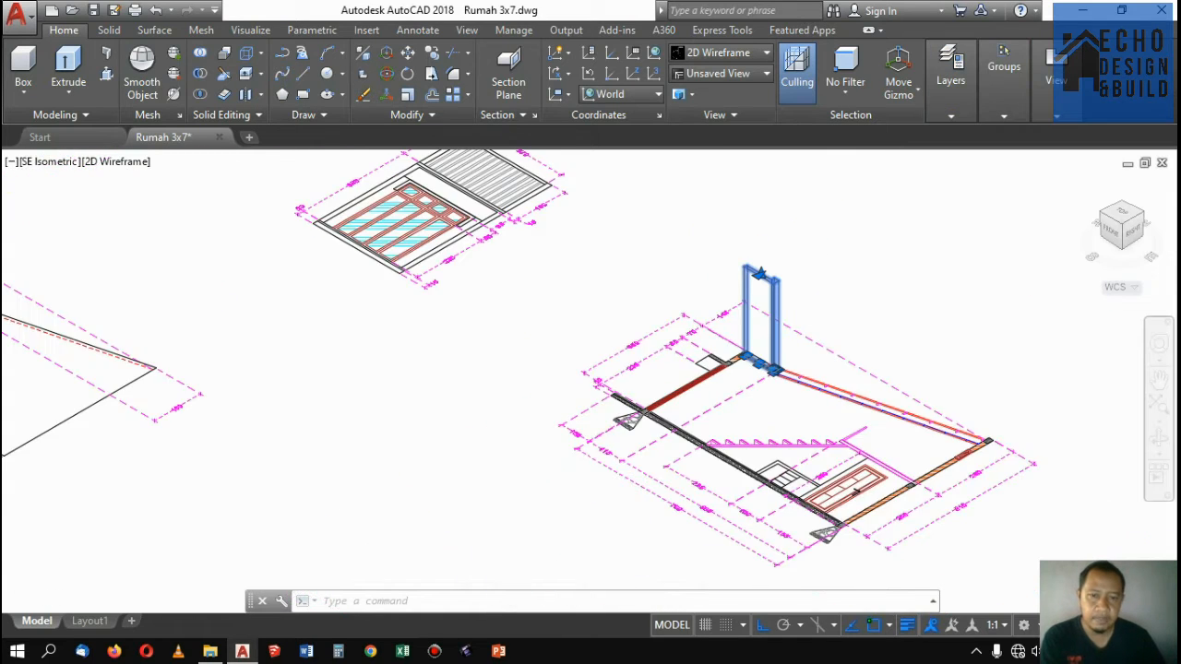
scroll(959, 268, up, 2)
scroll(730, 371, up, 2)
scroll(738, 362, up, 2)
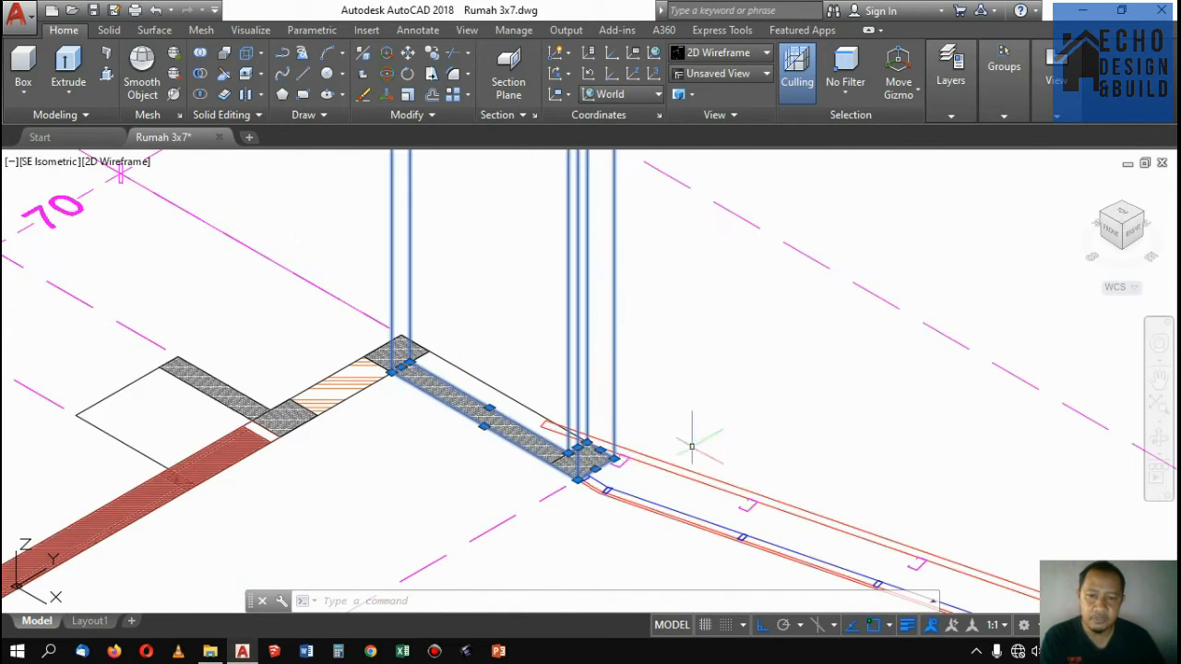
scroll(691, 430, down, 10)
scroll(645, 360, up, 7)
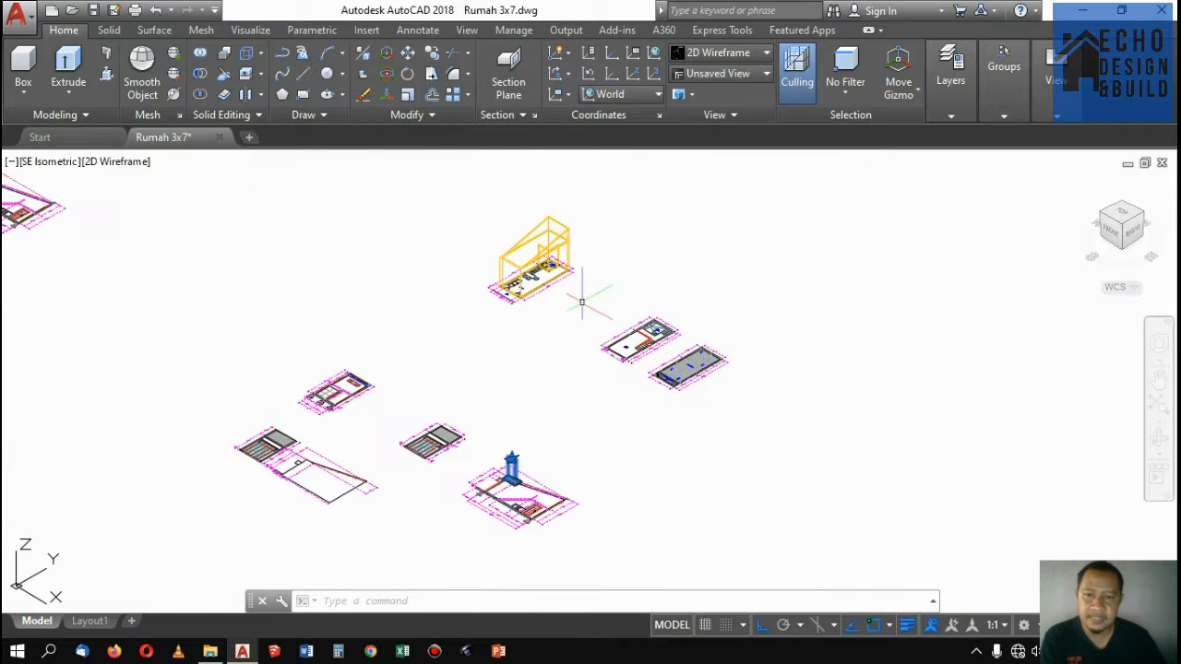
scroll(516, 249, down, 5)
scroll(484, 355, up, 8)
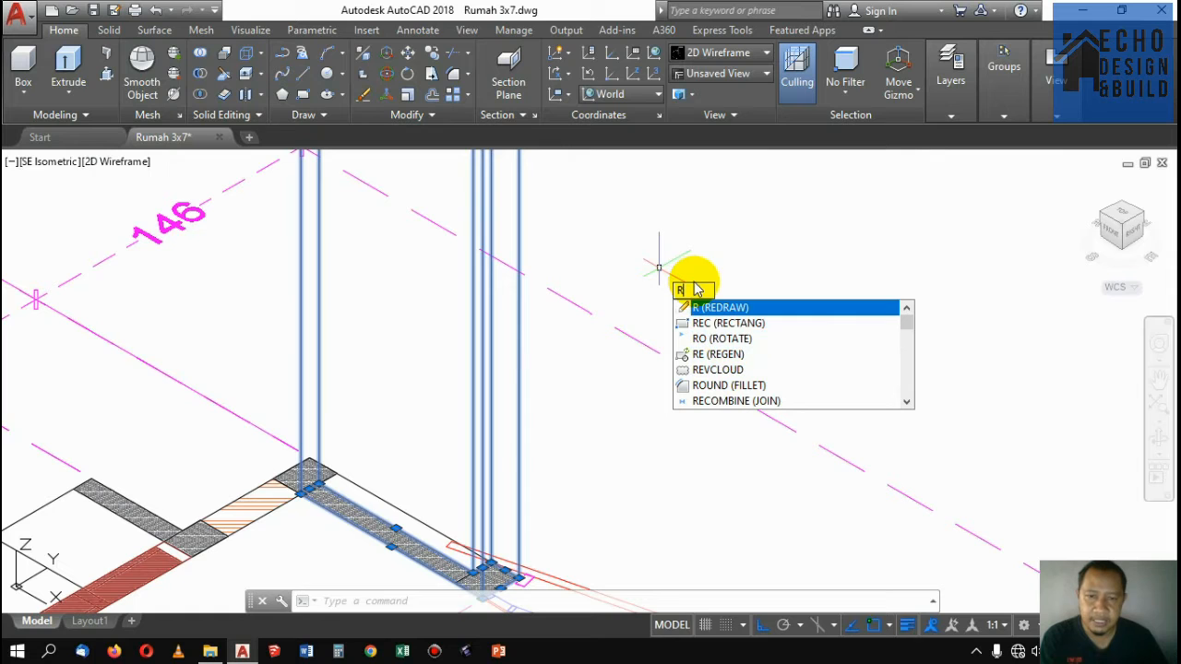
text(o)
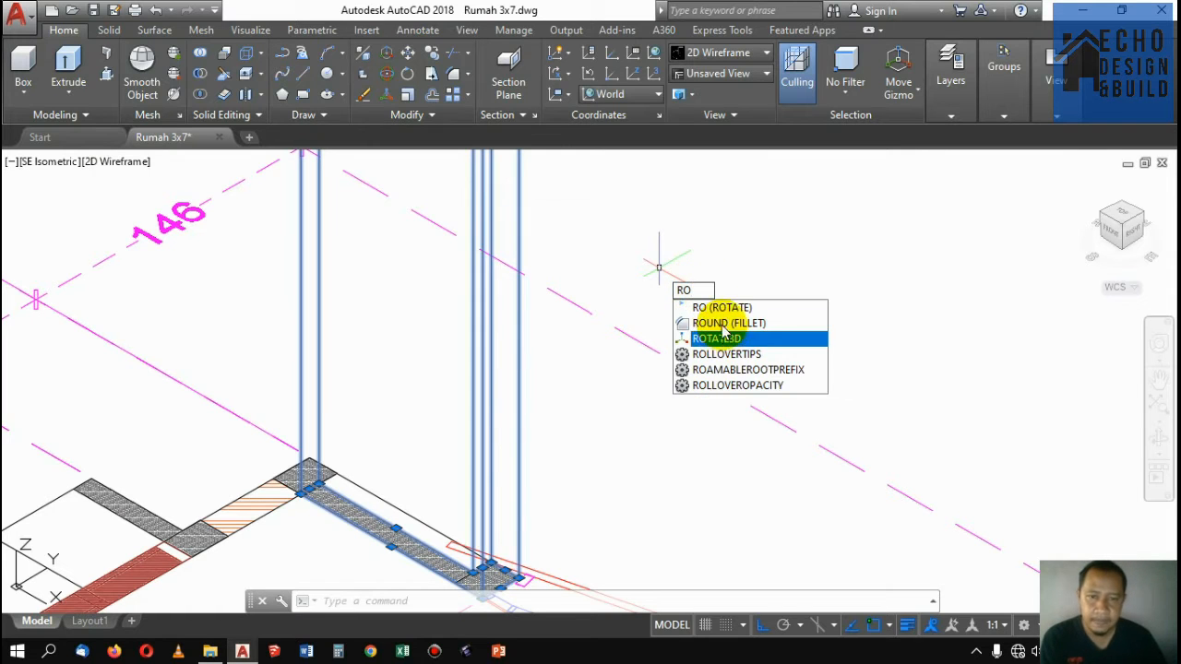
click(722, 308)
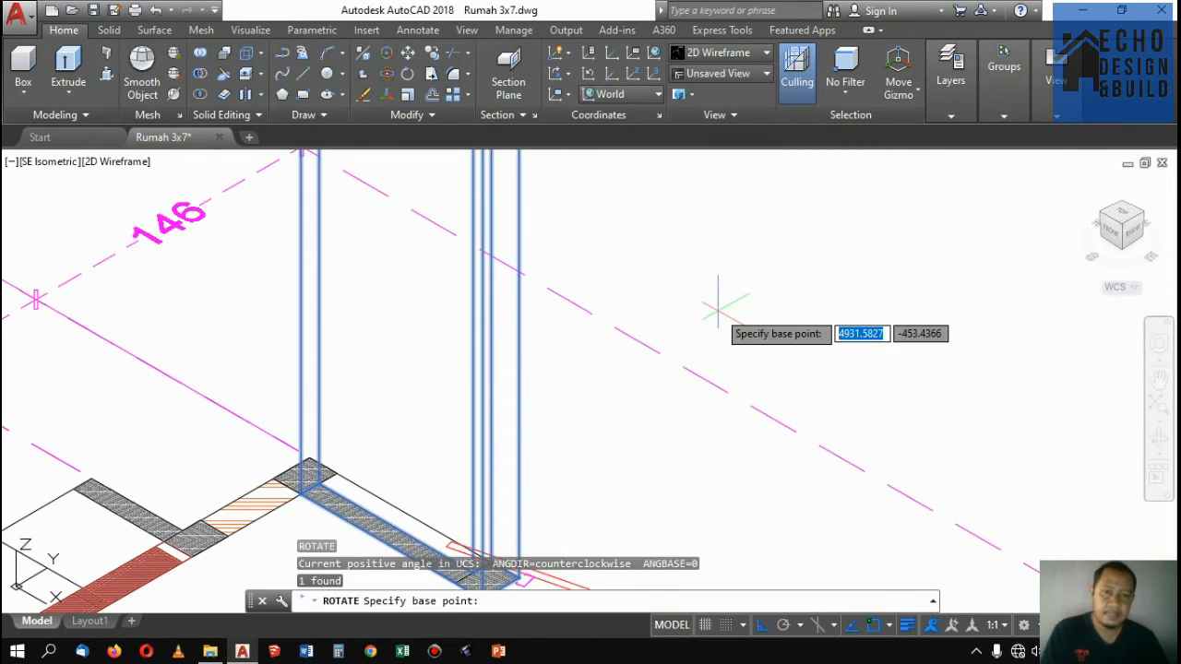
scroll(717, 313, down, 5)
scroll(662, 352, up, 7)
scroll(662, 352, up, 4)
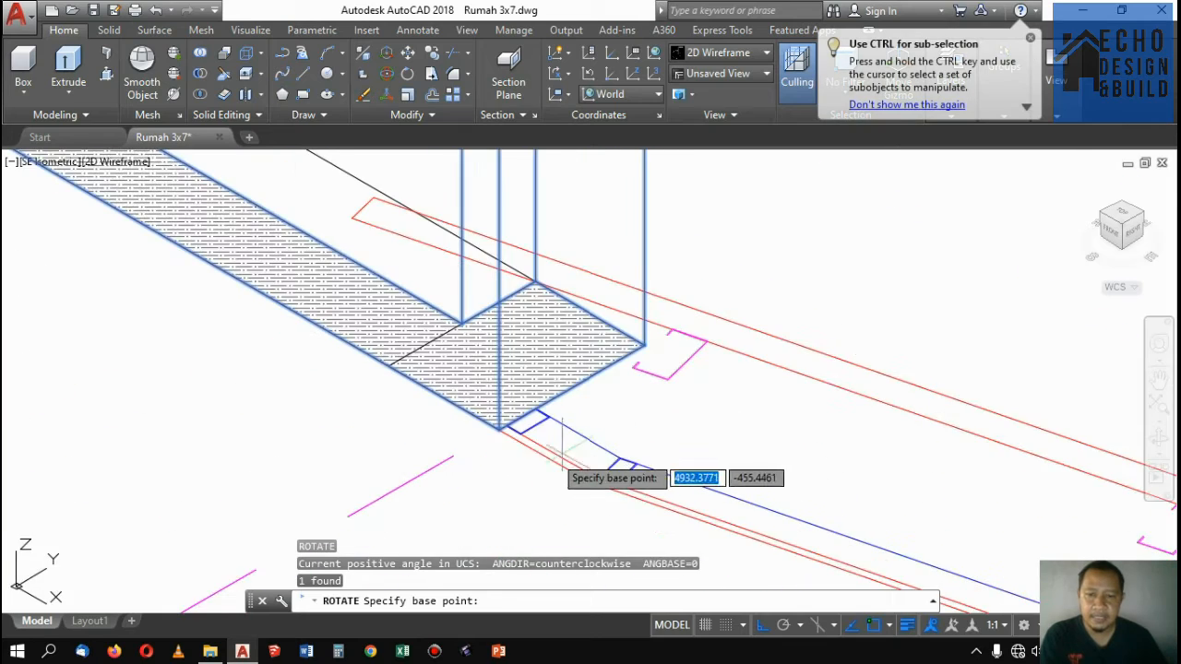
click(519, 413)
scroll(519, 412, down, 6)
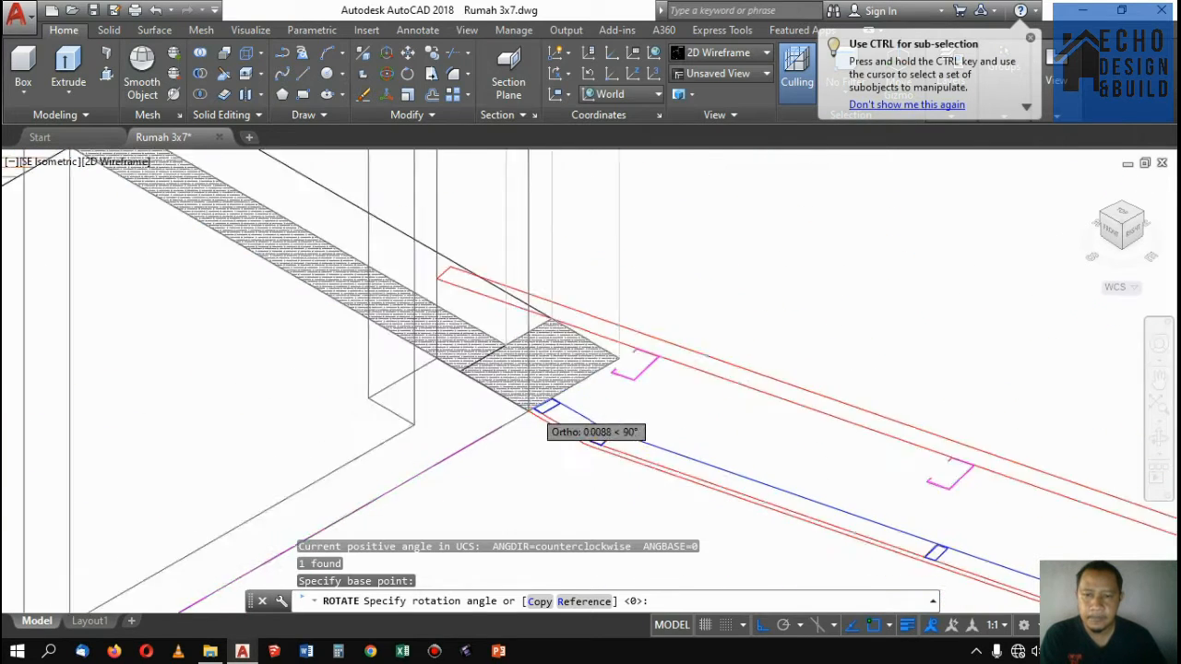
click(609, 312)
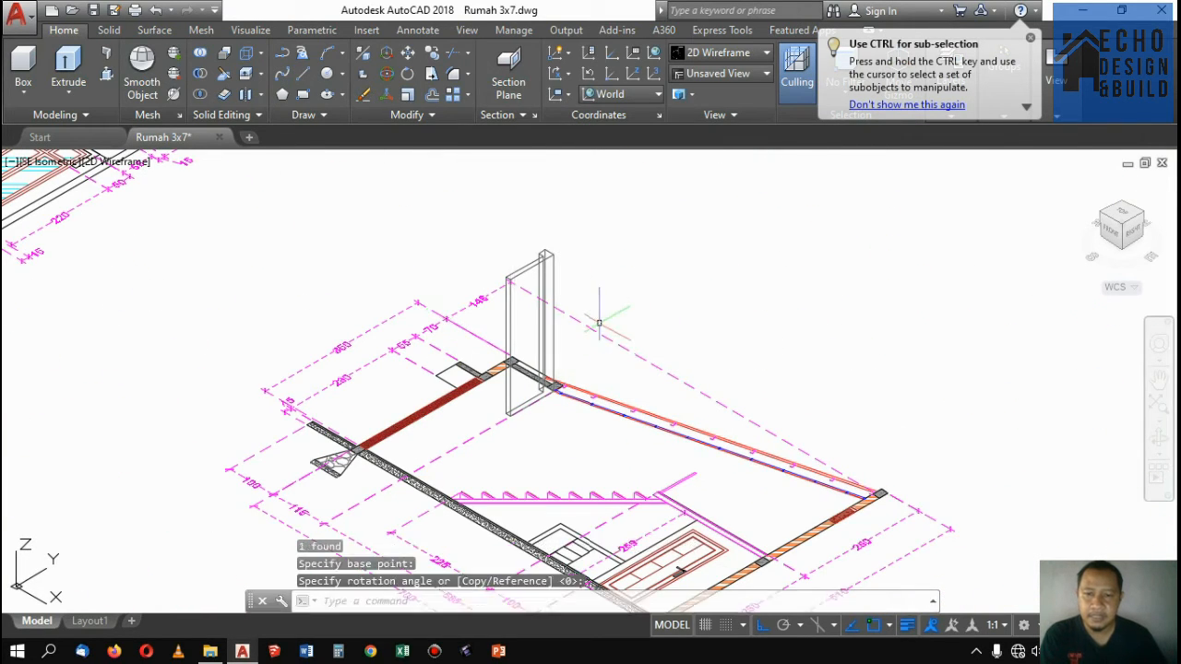
Examine the rotated slab solid's orientation and lower corner against the section drawing
scroll(533, 397, up, 4)
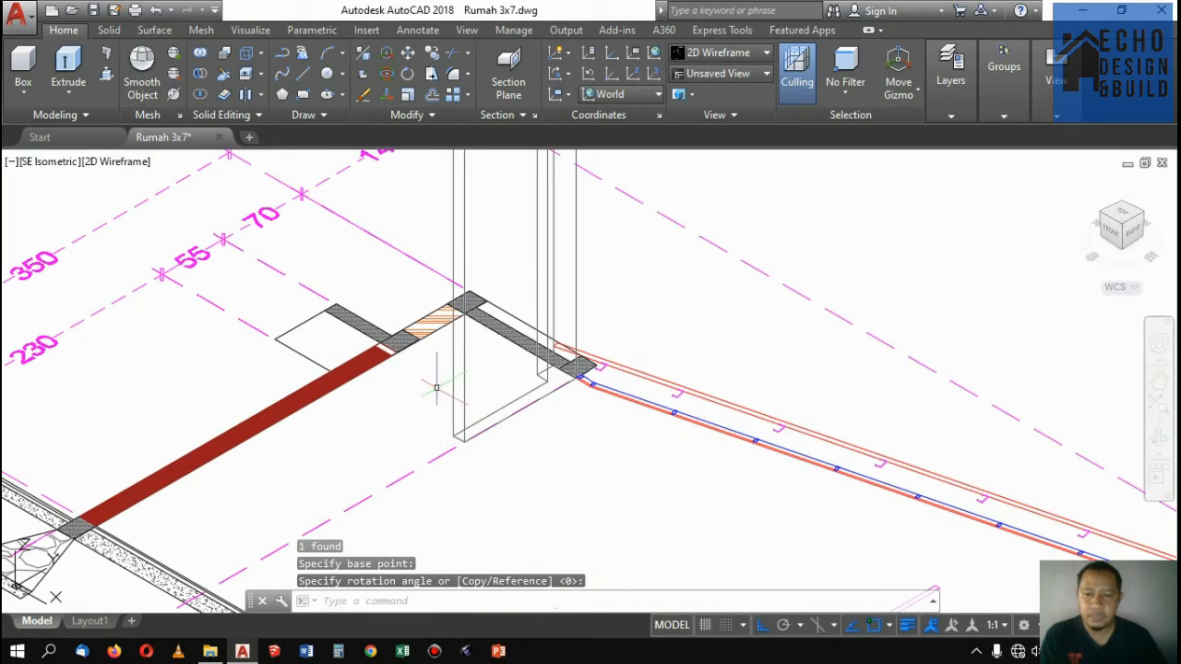
scroll(436, 387, down, 5)
scroll(507, 230, up, 6)
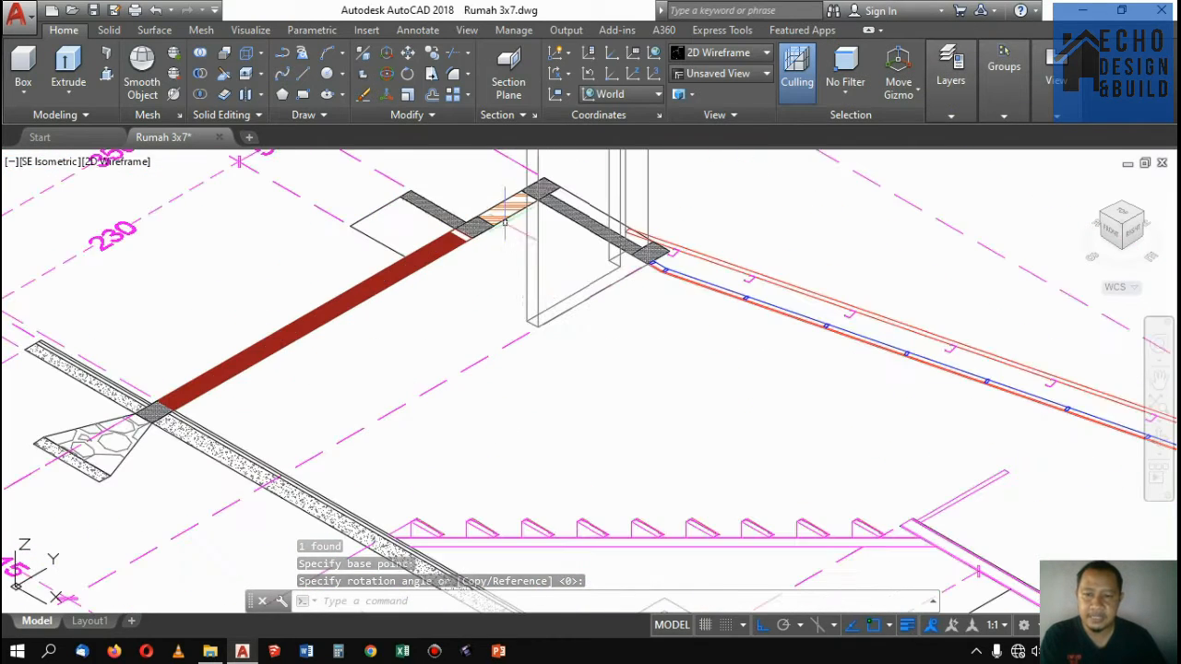
scroll(560, 320, down, 5)
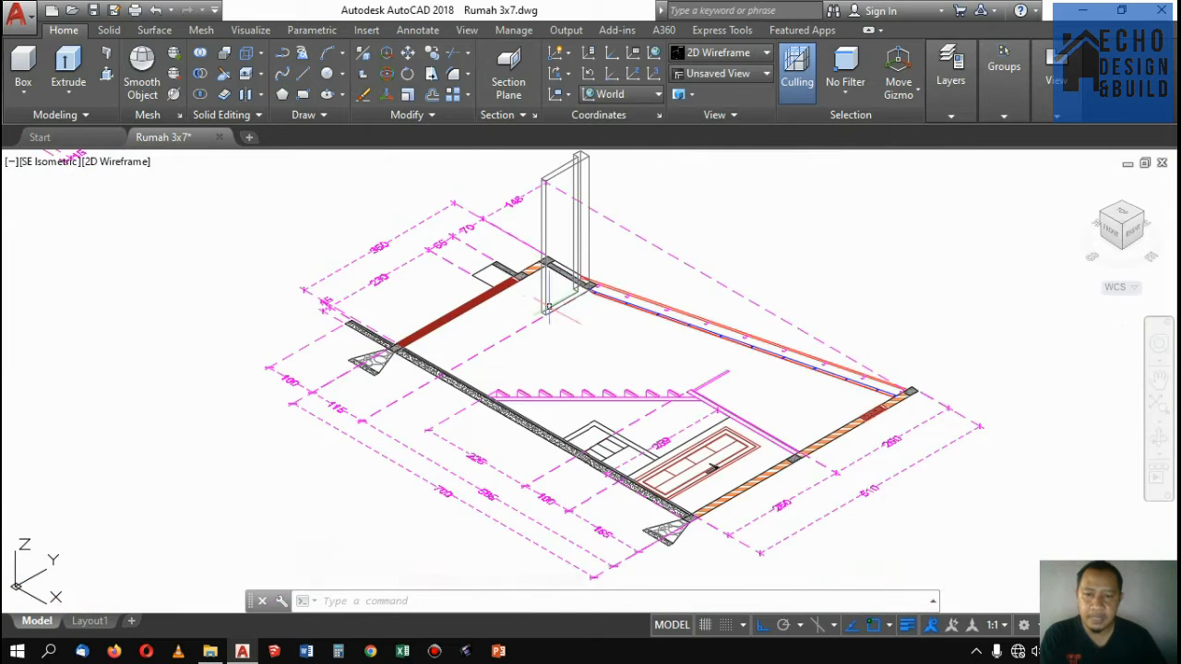
scroll(553, 304, up, 8)
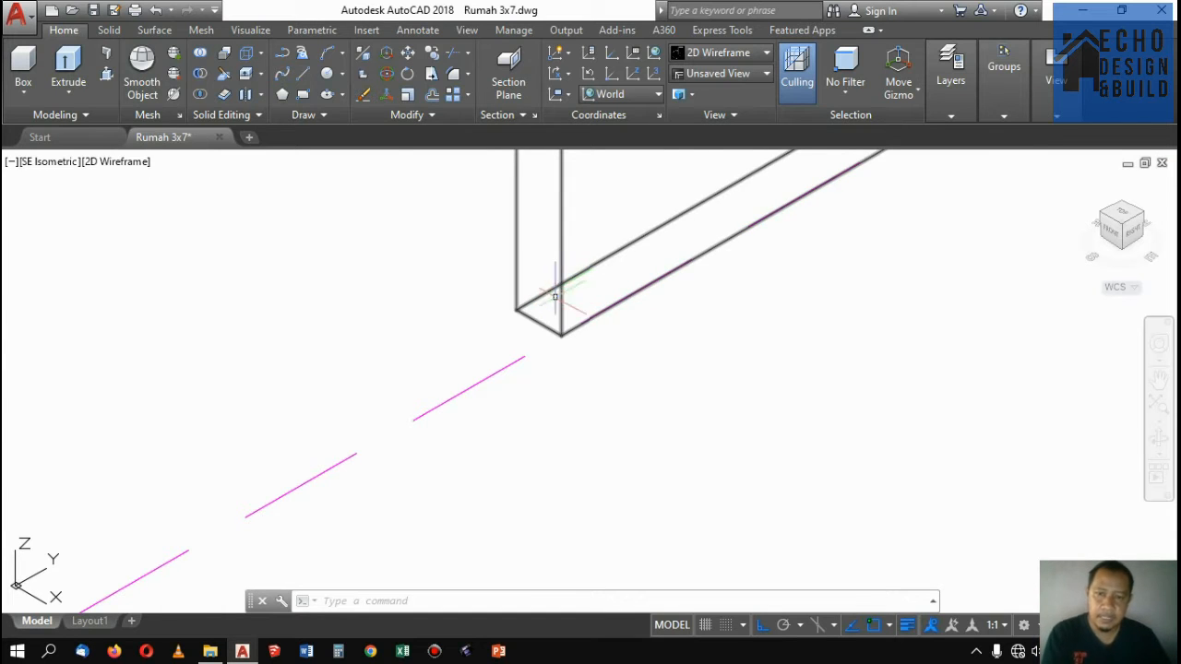
scroll(555, 297, down, 2)
scroll(44, 512, up, 3)
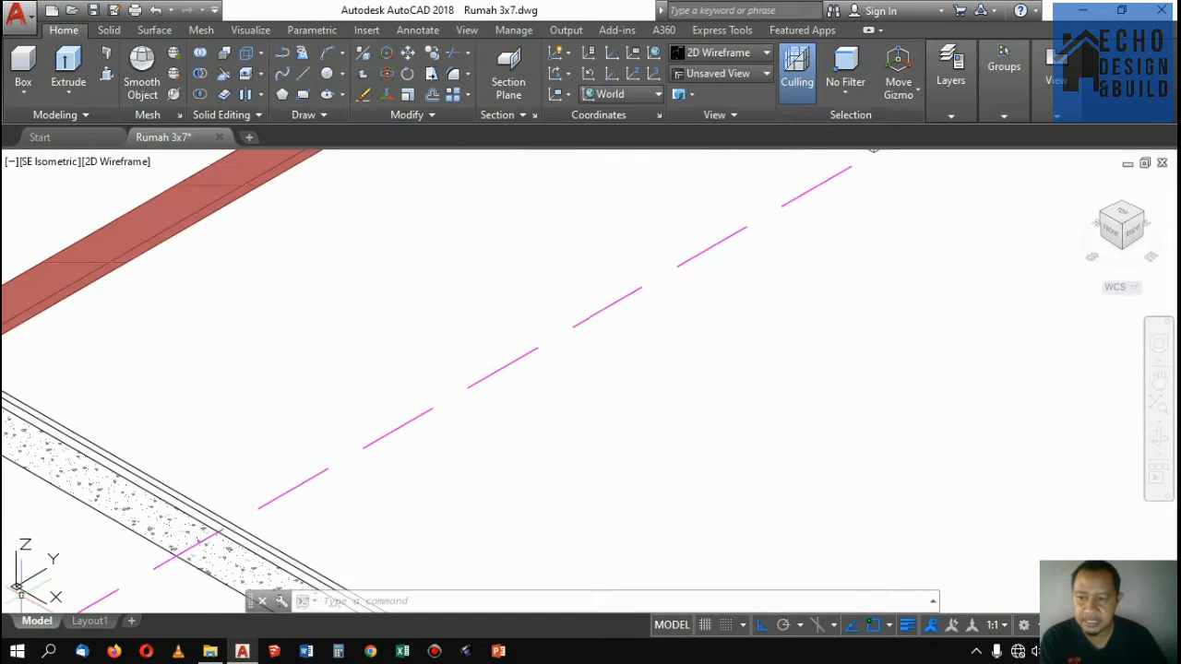
scroll(46, 553, down, 5)
scroll(46, 567, up, 3)
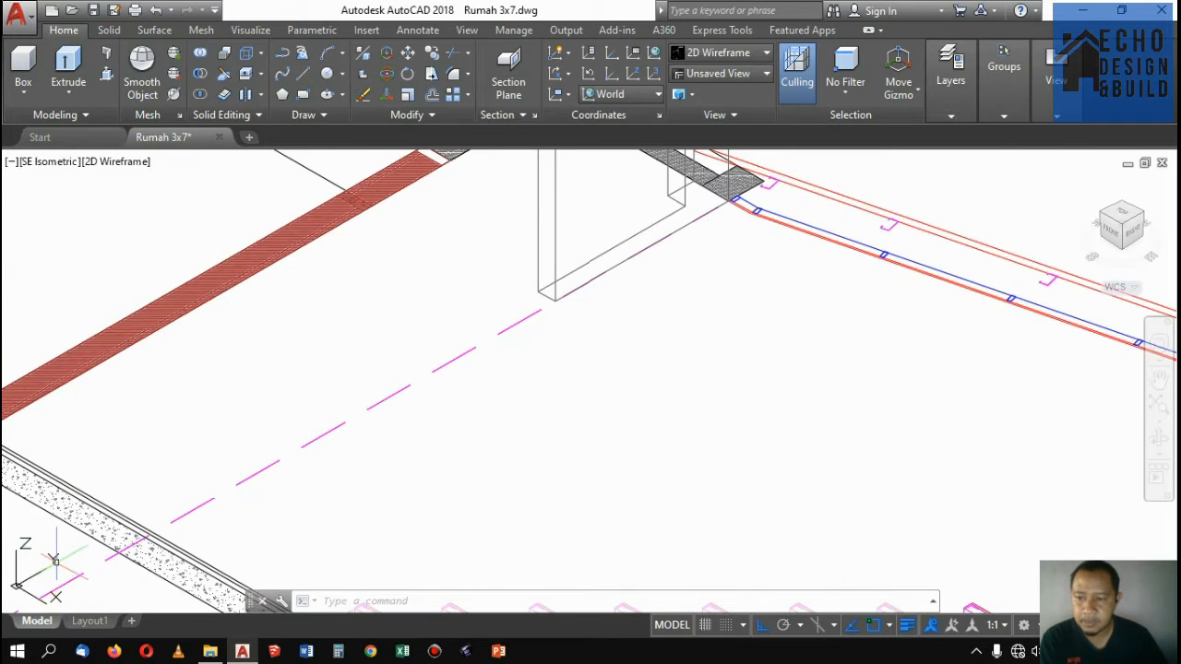
scroll(46, 567, down, 3)
scroll(74, 563, up, 1)
scroll(369, 391, up, 2)
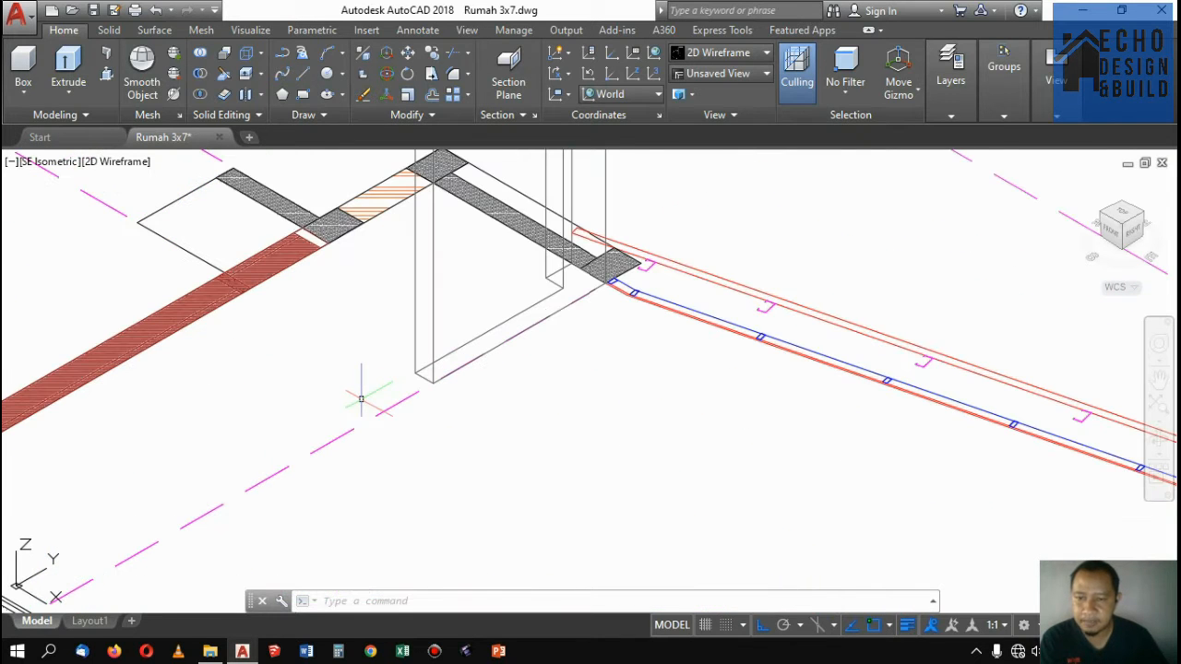
Align the UCS to the narrow end face of the rotated slab solid using the Face option
text(cs)
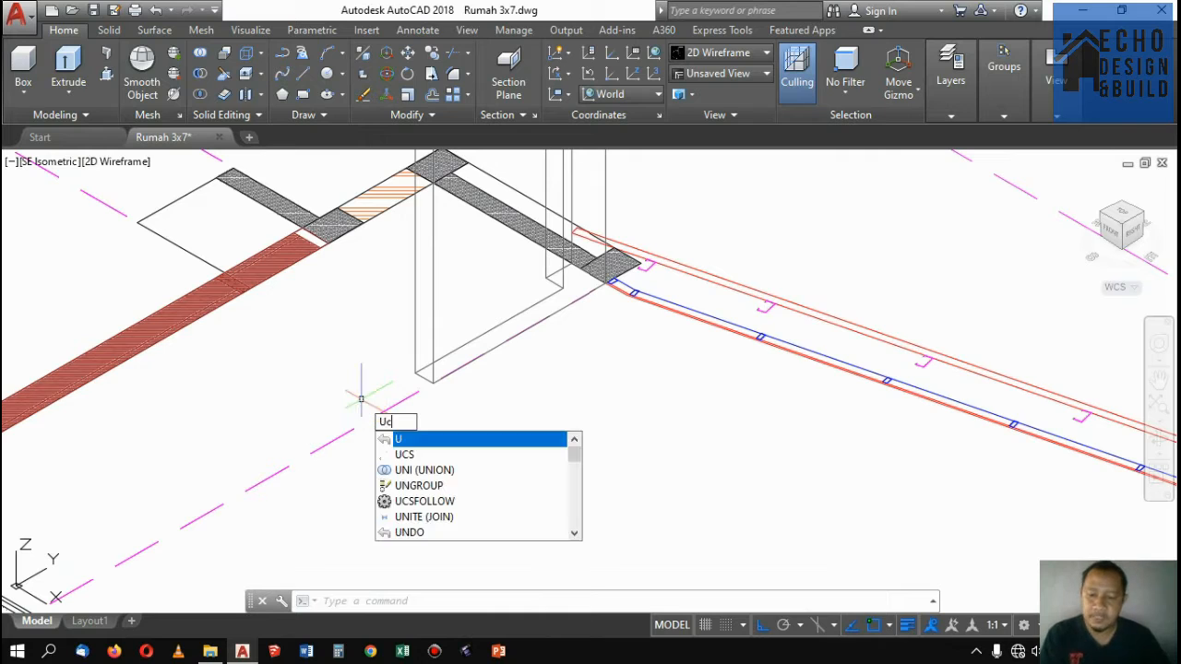
key(Return)
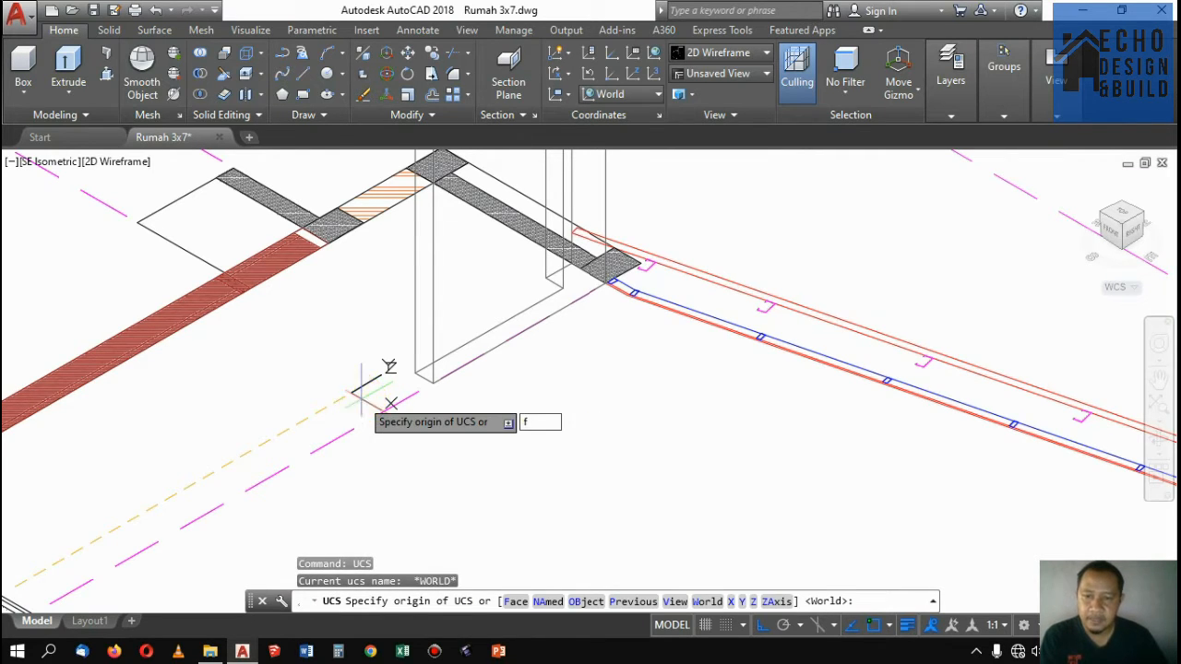
text(f)
key(Return)
scroll(388, 355, up, 3)
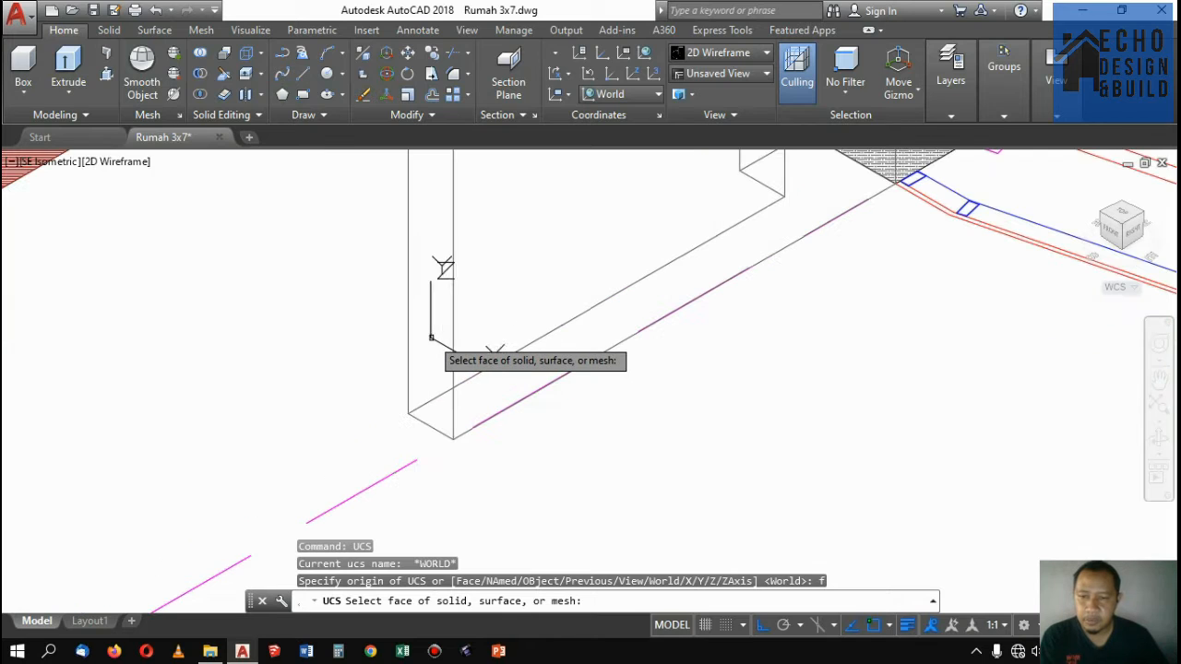
scroll(470, 348, up, 1)
scroll(470, 351, down, 3)
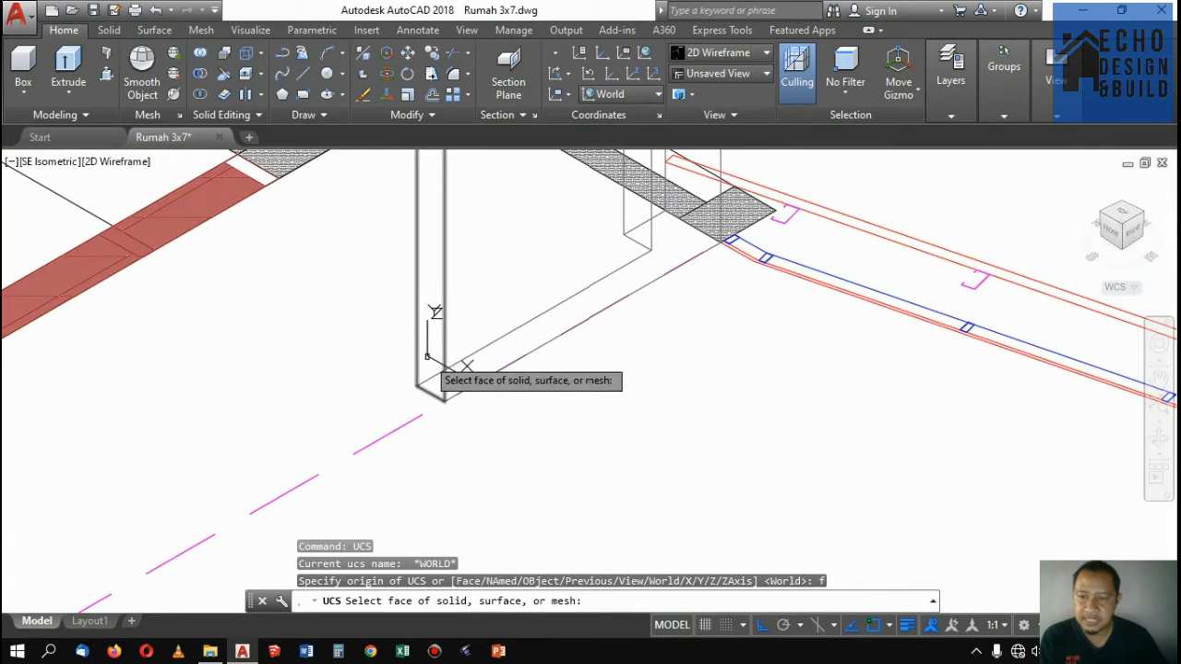
scroll(466, 378, up, 2)
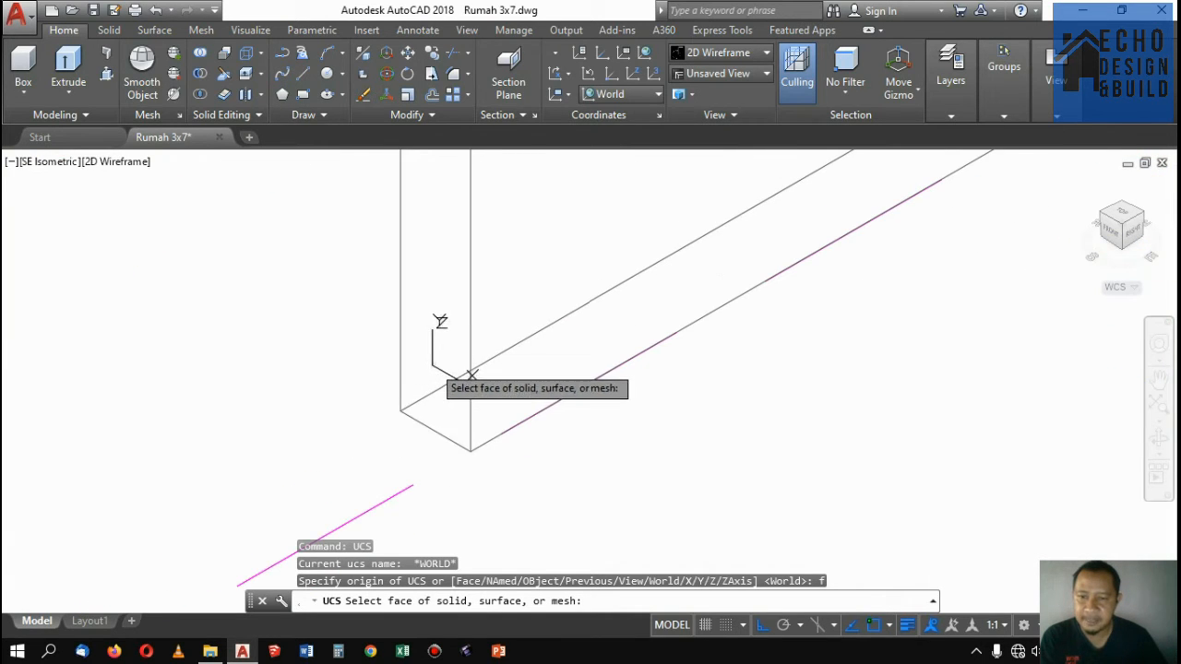
click(404, 391)
key(Return)
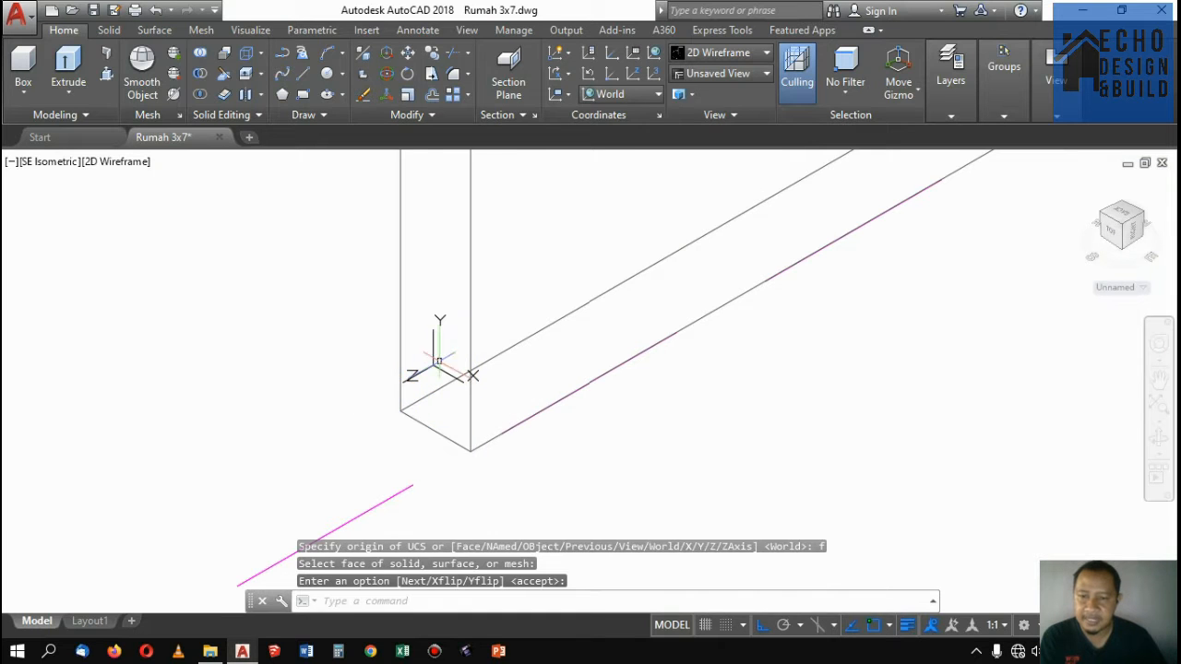
Redefine the UCS with the ZAxis option, placing its origin at the slab's lower front corner and Z outward along the dashed line
scroll(474, 316, down, 3)
scroll(482, 351, up, 1)
scroll(489, 348, up, 2)
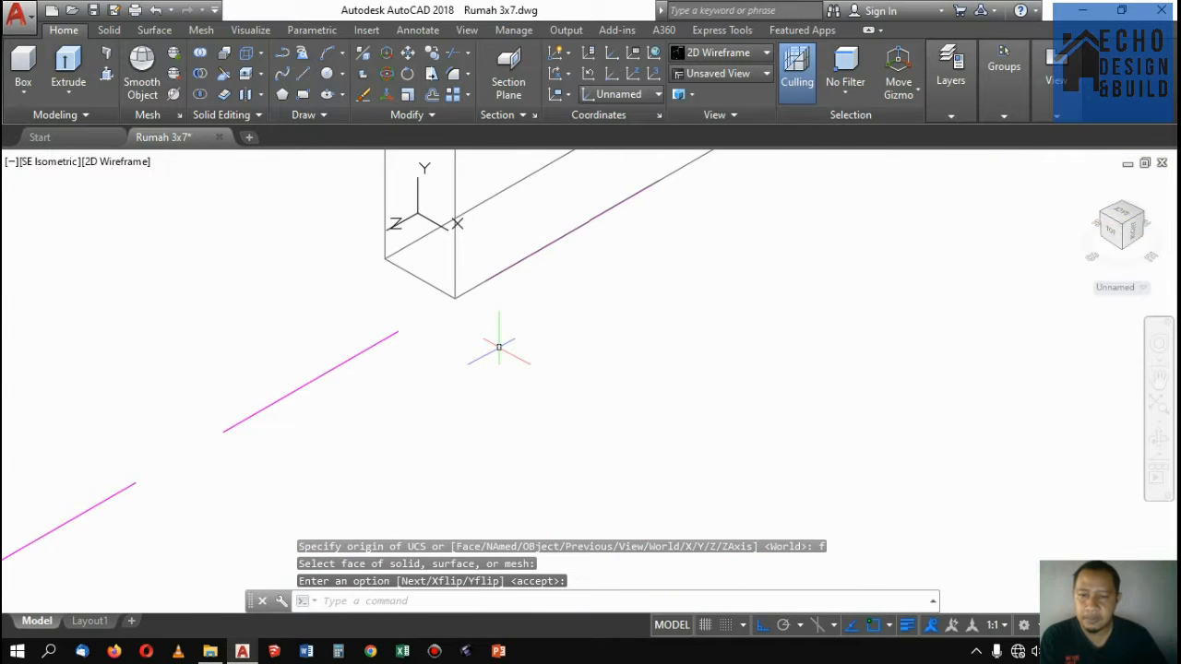
text(ucs)
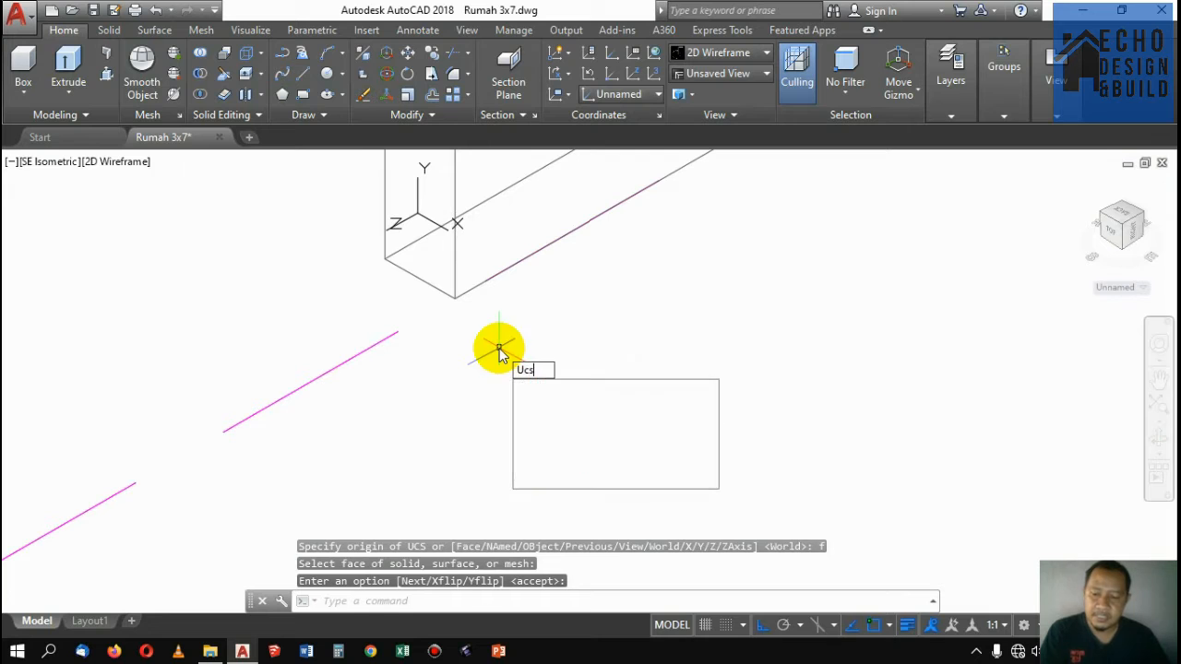
key(Return)
text(z)
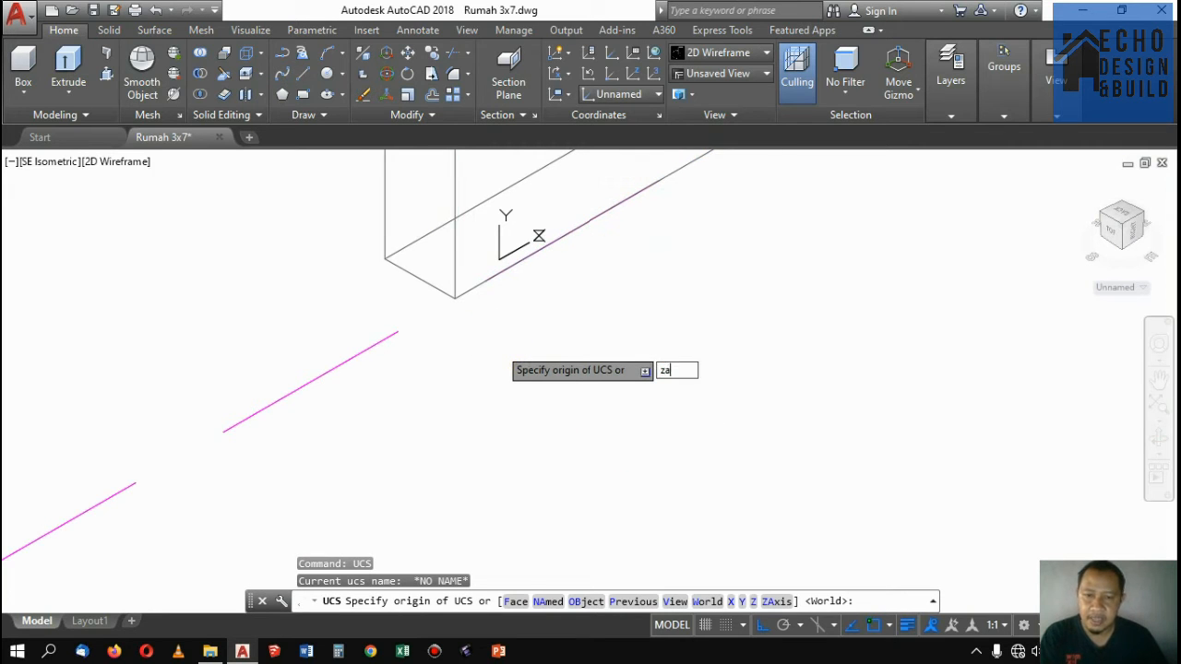
text(a)
key(Return)
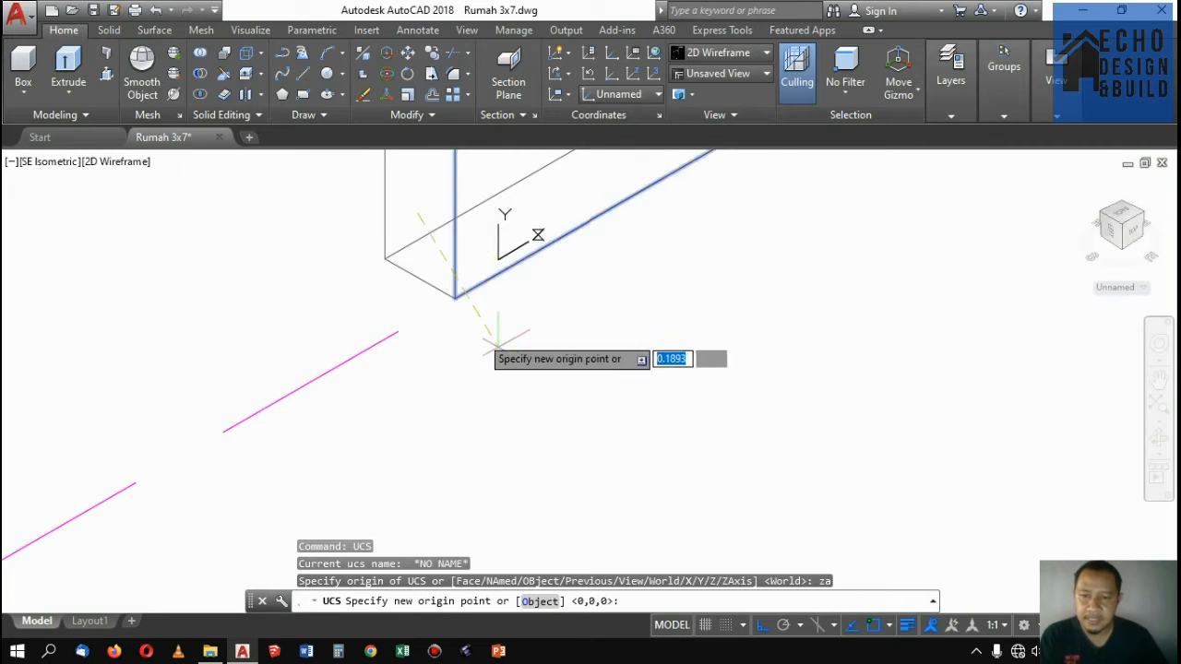
click(454, 297)
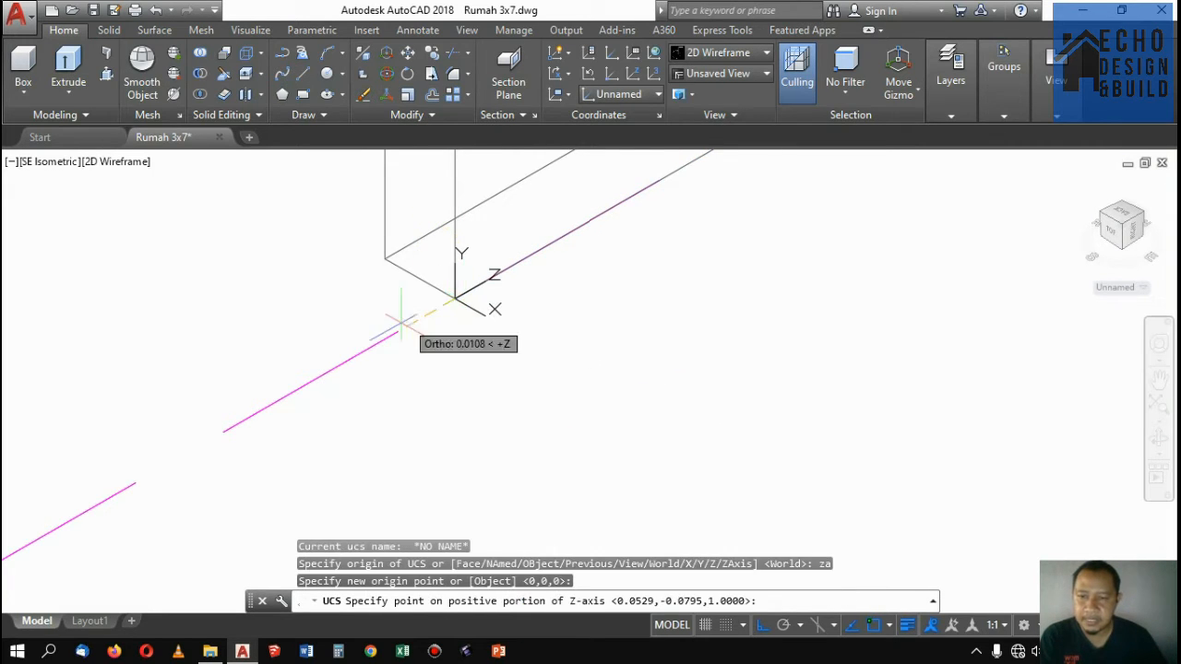
click(251, 422)
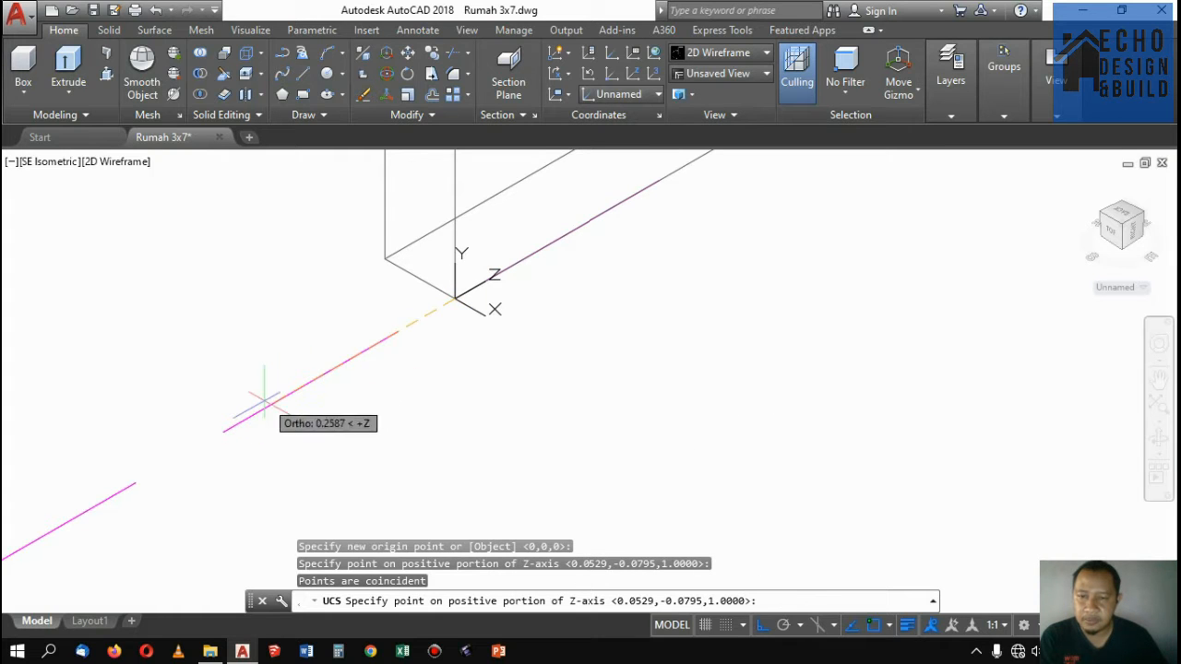
click(243, 348)
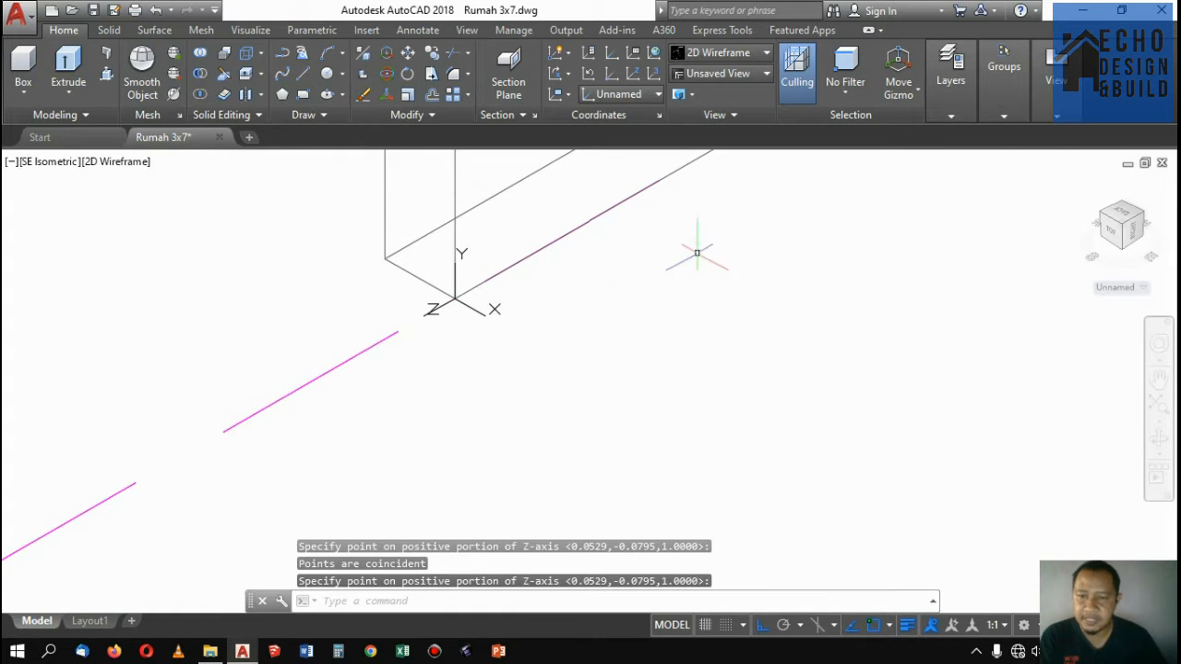
Rotate the slab solid a quarter turn about its lower front corner at the UCS origin so it lies flat
scroll(542, 323, down, 3)
scroll(543, 311, up, 5)
scroll(507, 304, down, 4)
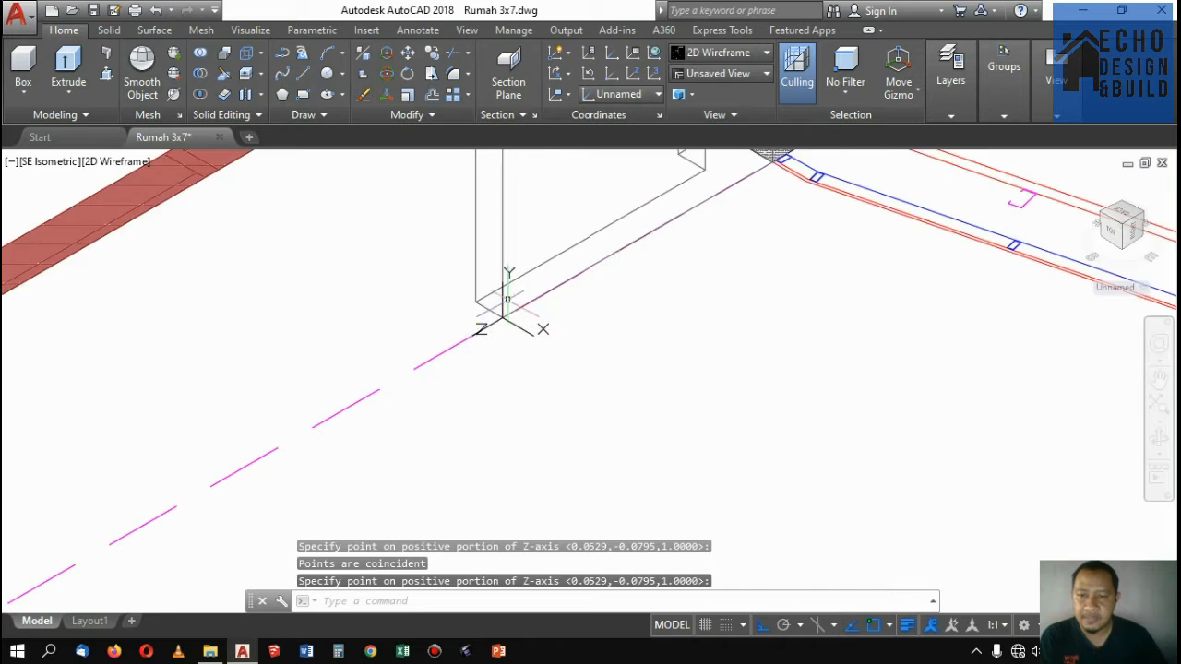
scroll(507, 299, up, 3)
click(489, 219)
scroll(554, 263, down, 6)
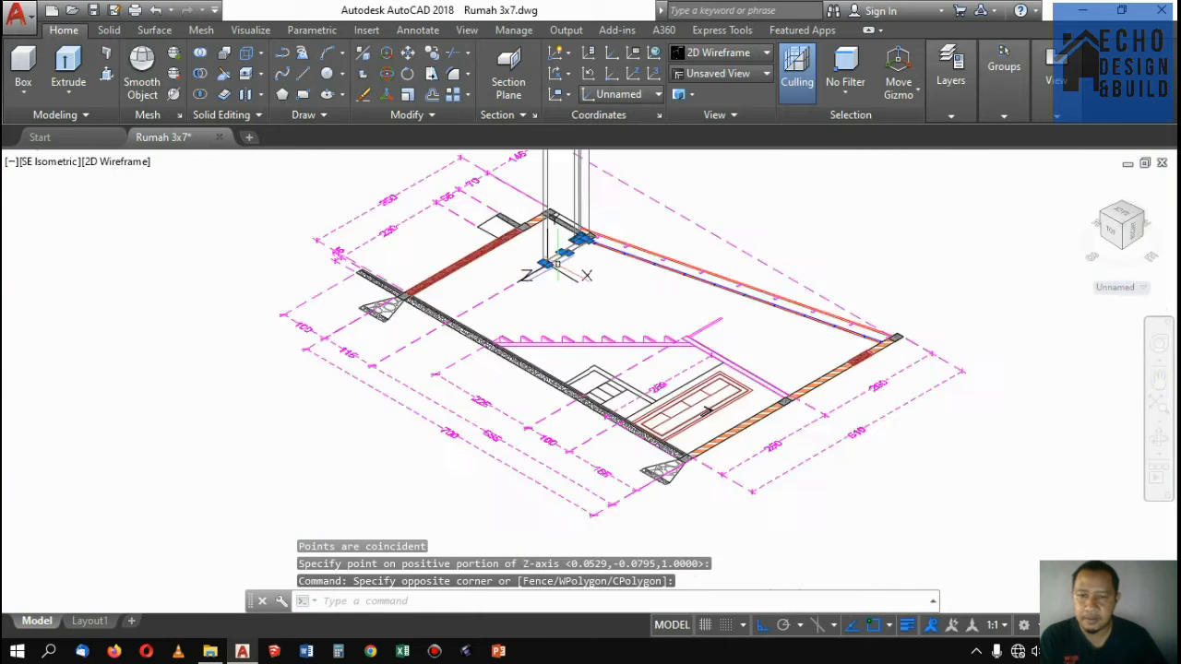
scroll(556, 264, up, 6)
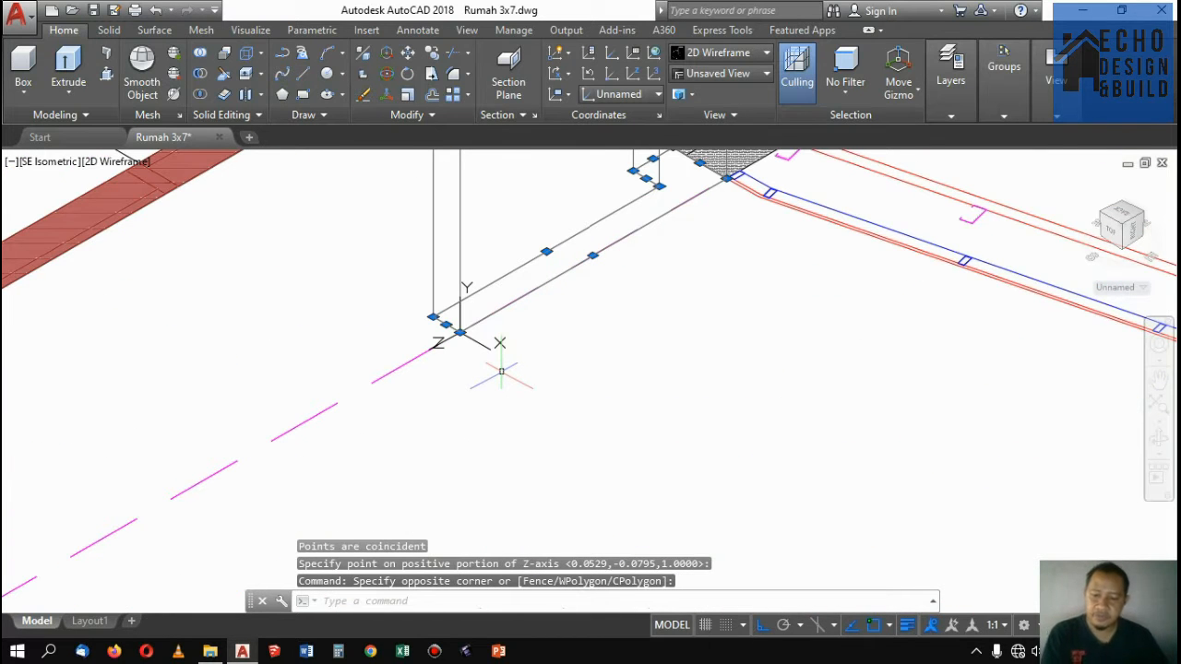
text(ro)
key(Return)
scroll(461, 330, up, 3)
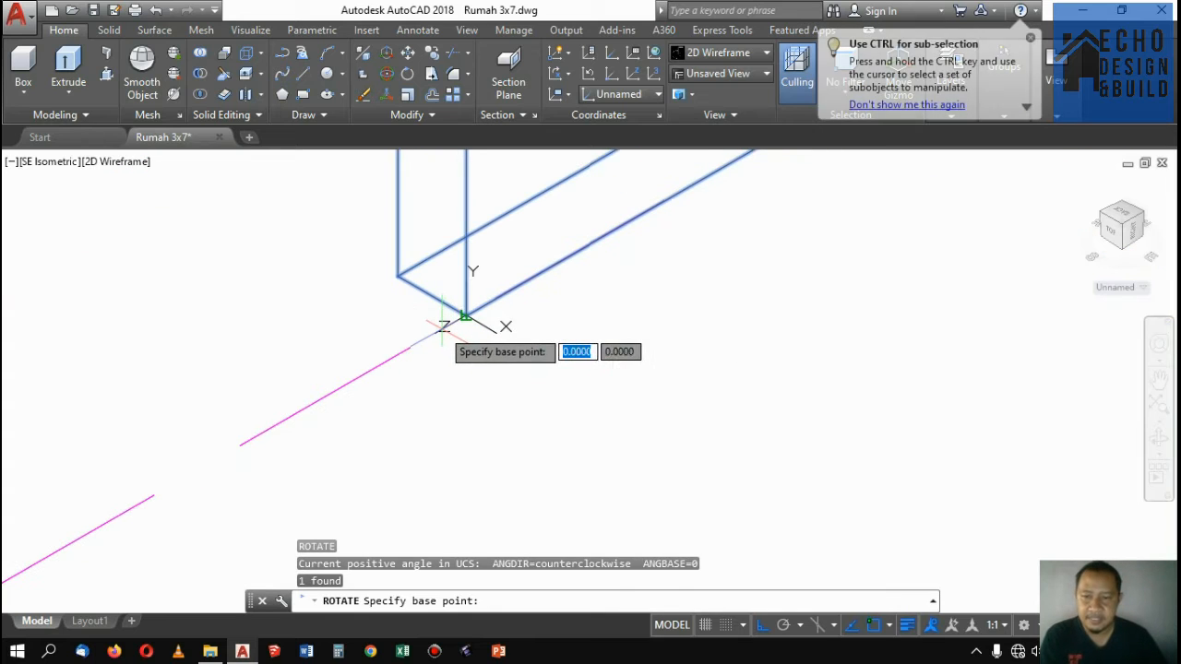
click(469, 312)
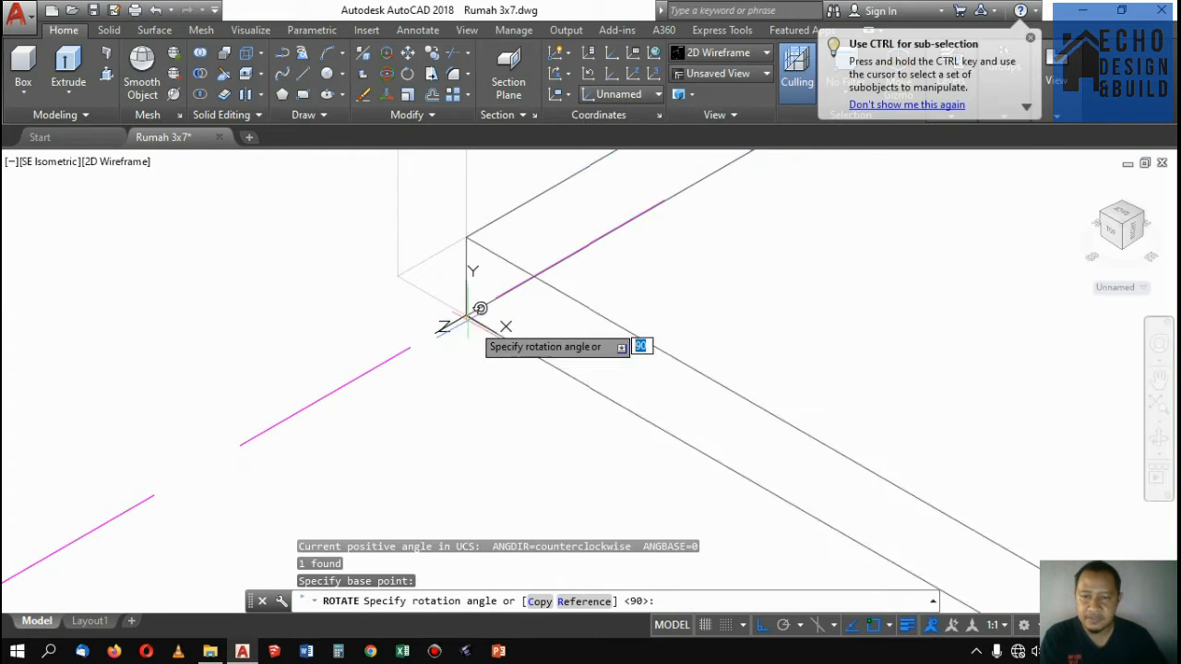
click(505, 412)
scroll(524, 282, down, 5)
scroll(523, 281, down, 5)
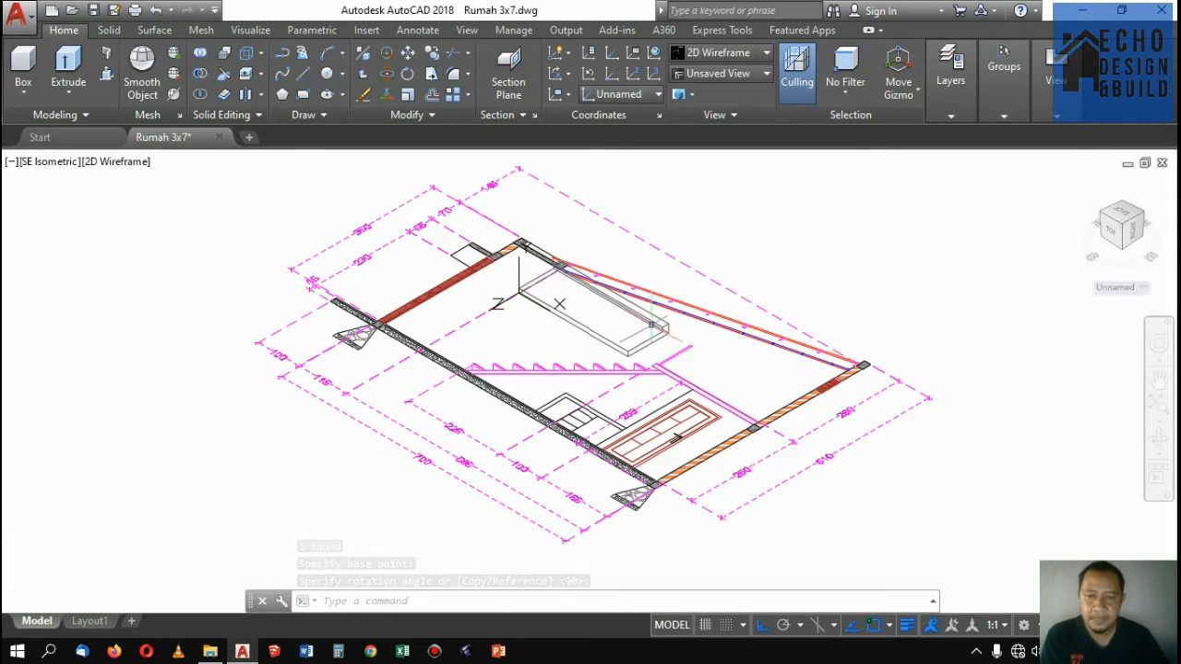
Move the slab solid from its upper outer corner onto the top corner of the yellow structural frame above the floor plan
scroll(650, 324, up, 3)
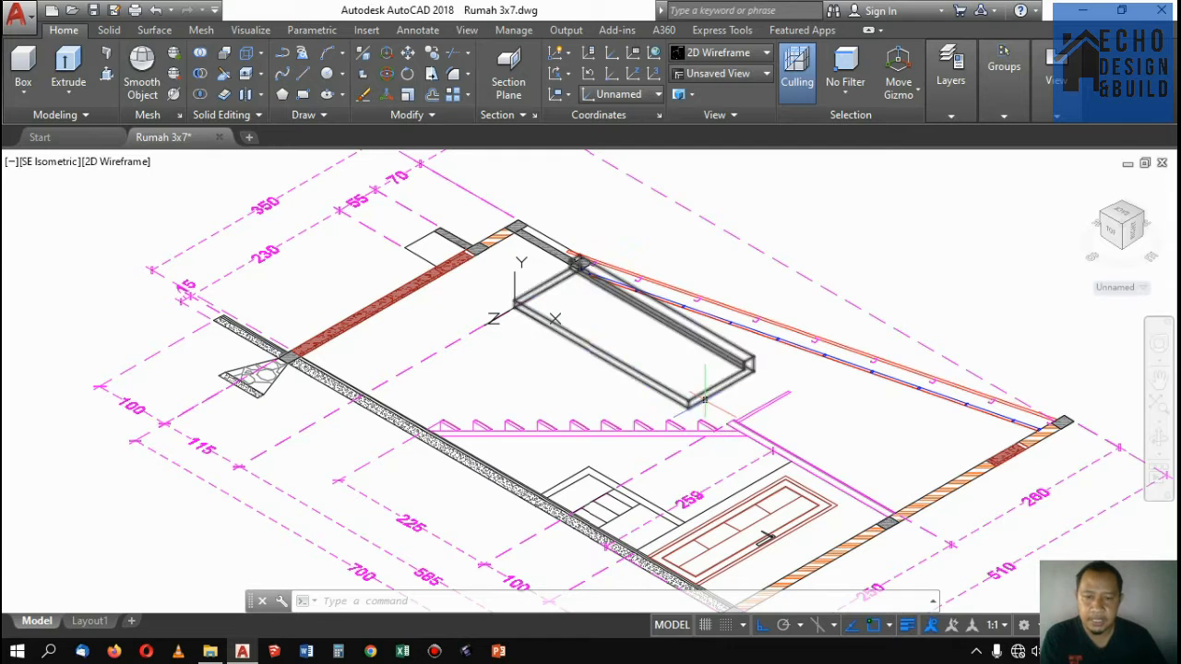
click(688, 345)
text(m)
key(Return)
scroll(683, 374, up, 5)
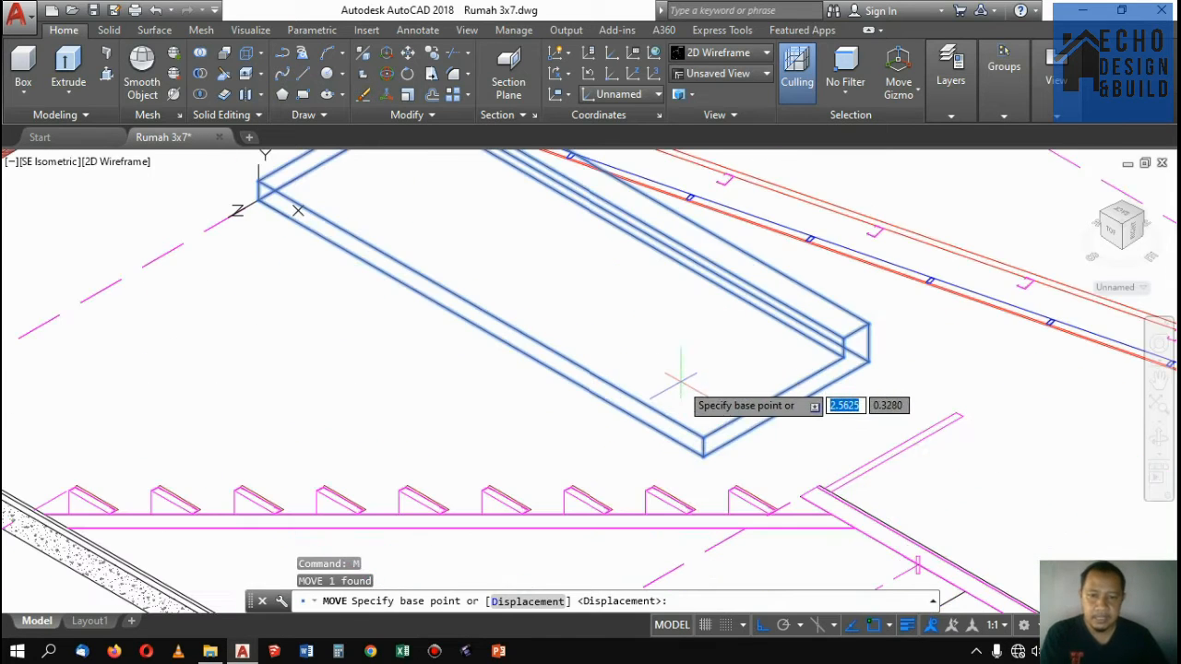
click(703, 438)
scroll(702, 443, down, 8)
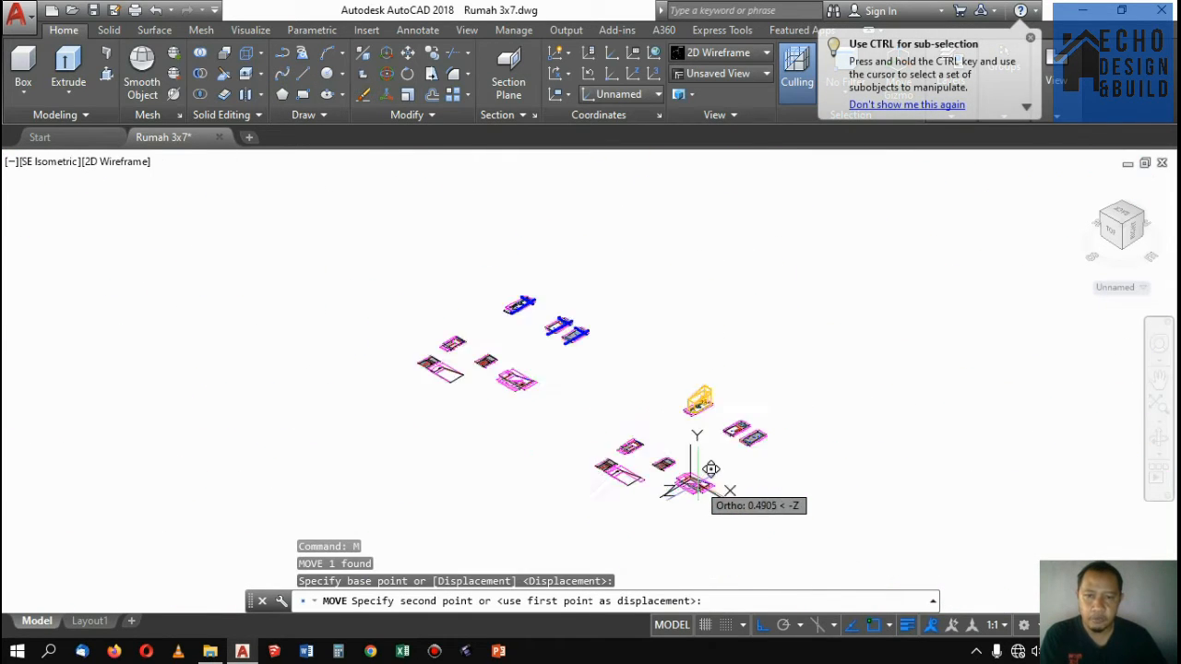
scroll(698, 421, up, 4)
scroll(761, 433, up, 7)
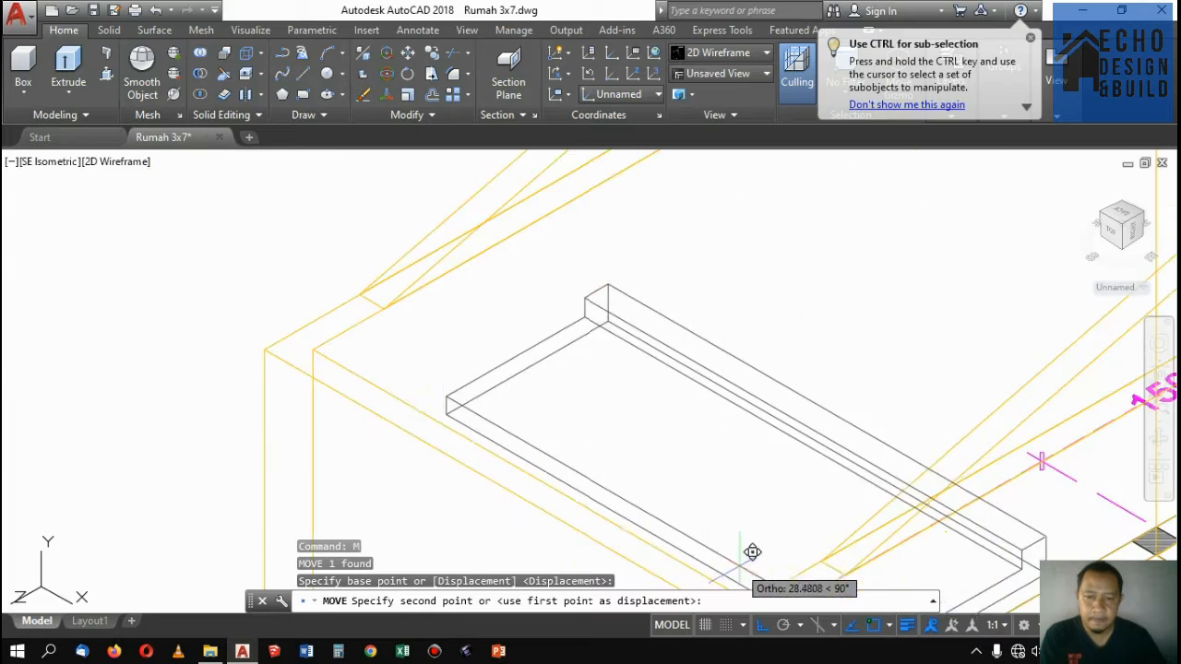
scroll(738, 498, down, 3)
scroll(724, 448, up, 3)
scroll(637, 378, up, 3)
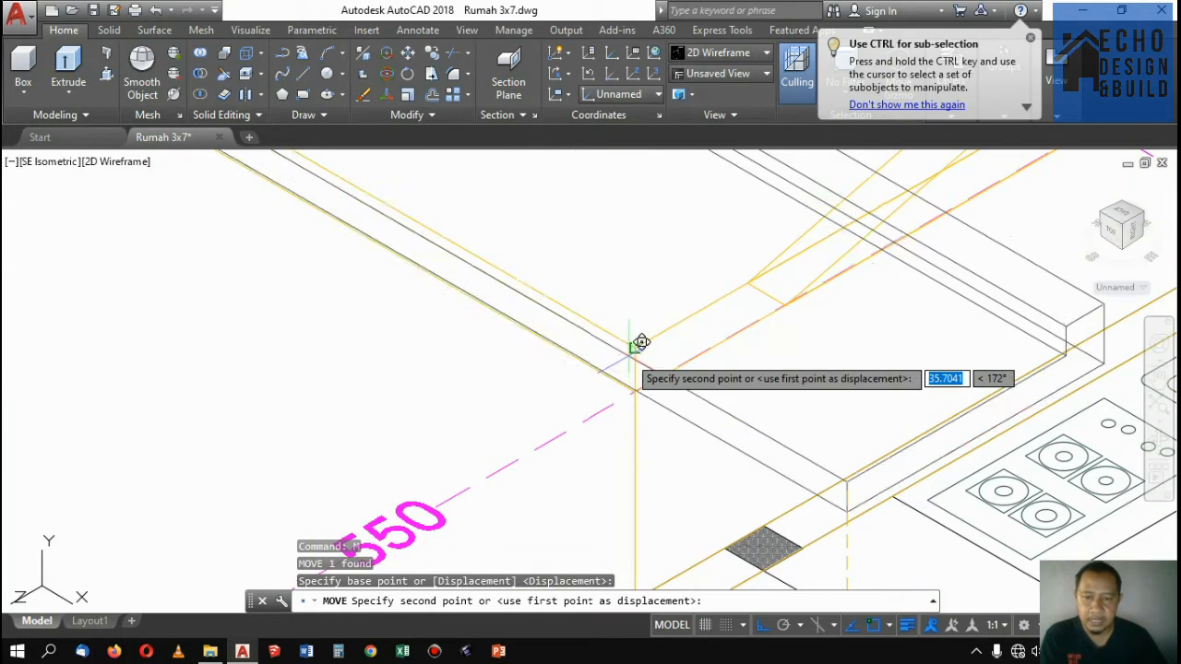
click(630, 352)
scroll(646, 341, down, 5)
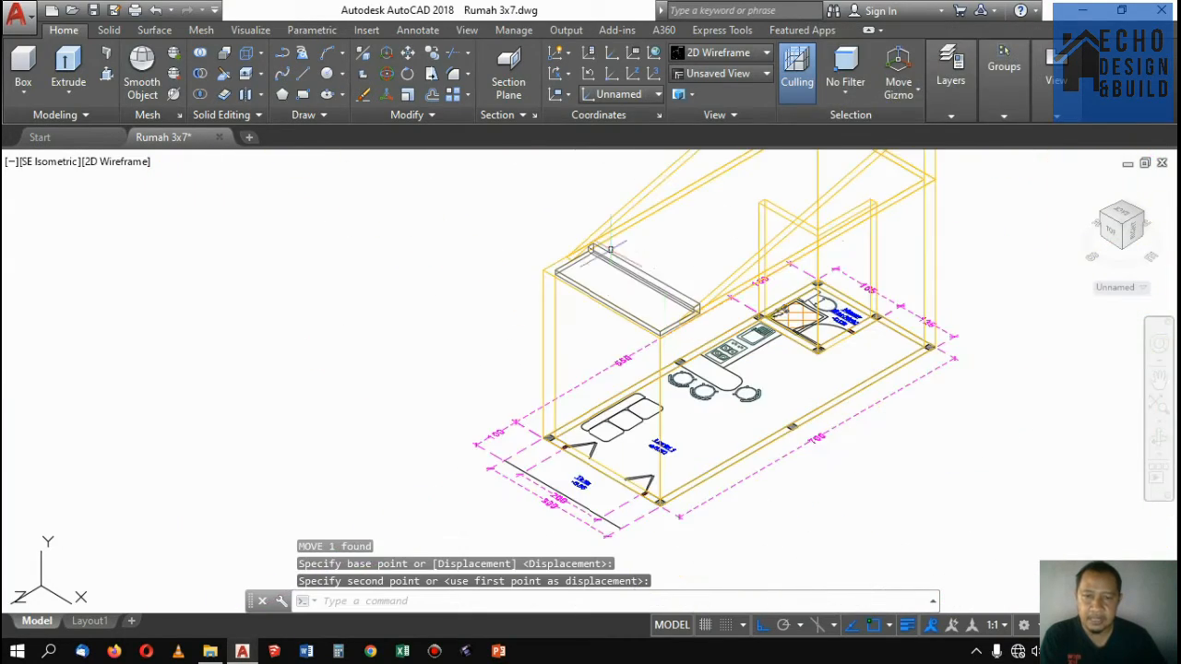
Move the slab solid straight down by 0.1 from its upper corner on the structural frame
scroll(610, 249, up, 4)
scroll(642, 284, down, 3)
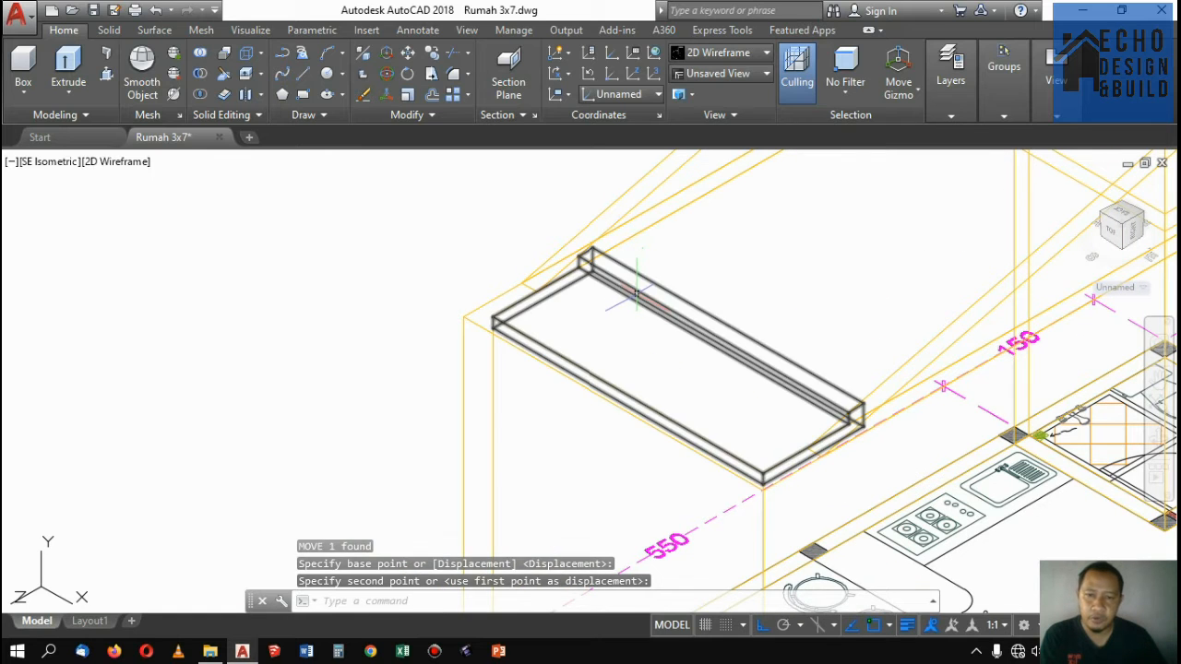
click(683, 264)
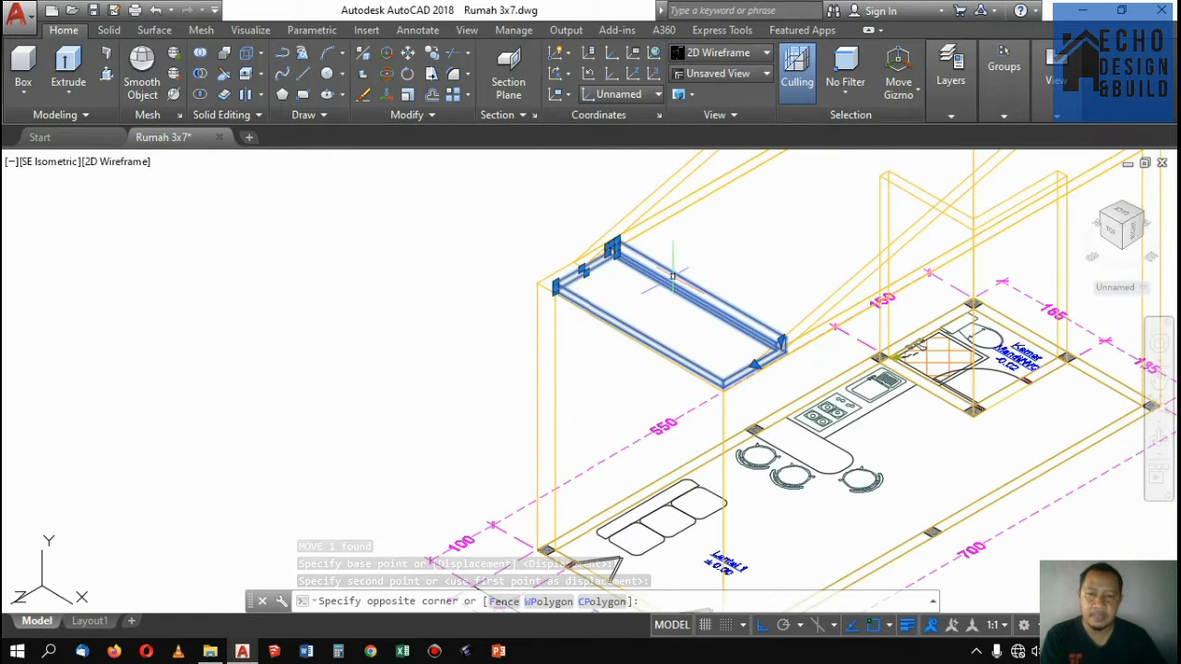
click(501, 277)
scroll(516, 272, up, 3)
scroll(559, 265, down, 1)
scroll(601, 255, up, 3)
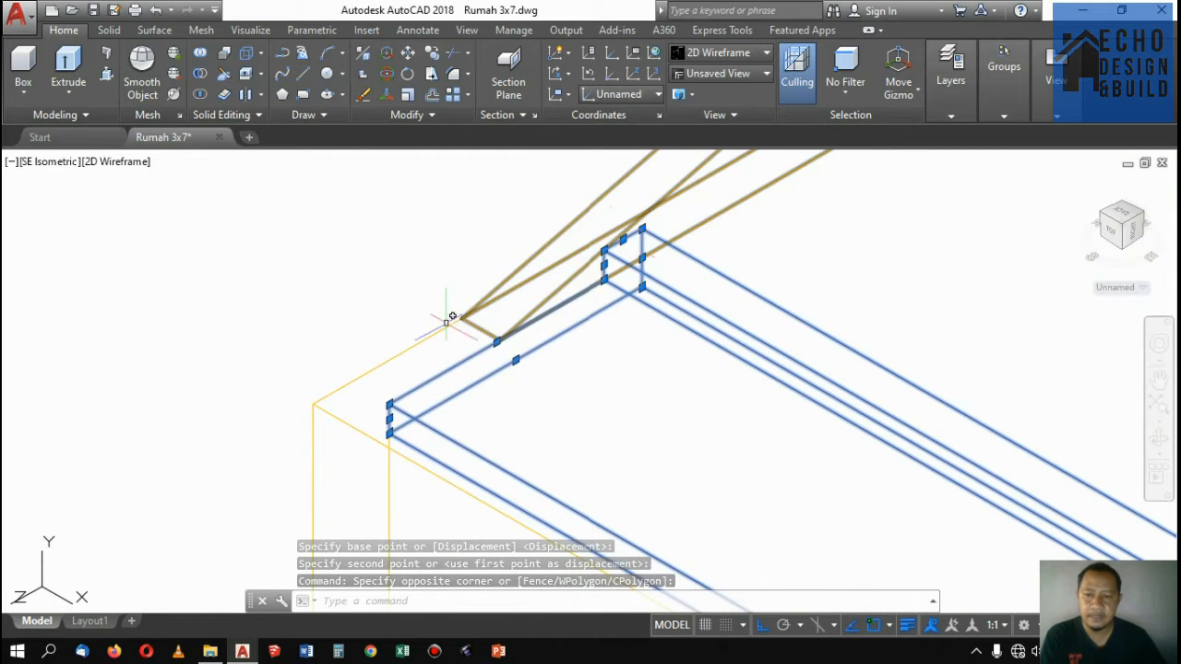
scroll(369, 396, down, 3)
scroll(430, 297, up, 4)
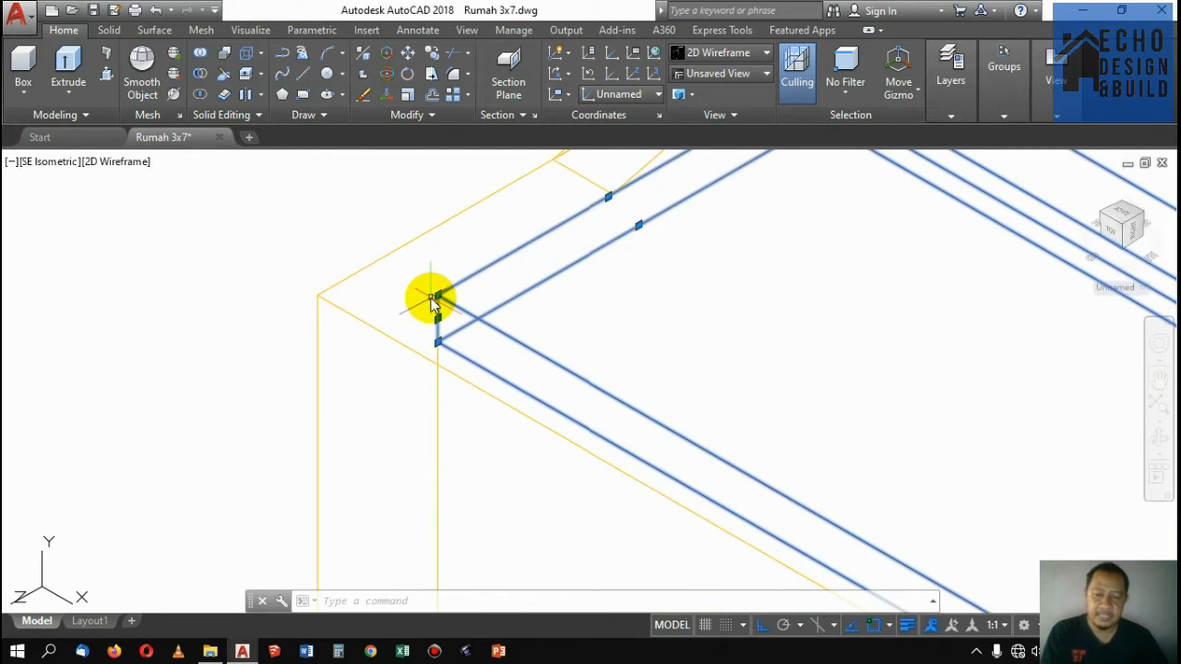
text(m)
key(Return)
scroll(437, 297, up, 4)
click(437, 297)
scroll(452, 283, down, 3)
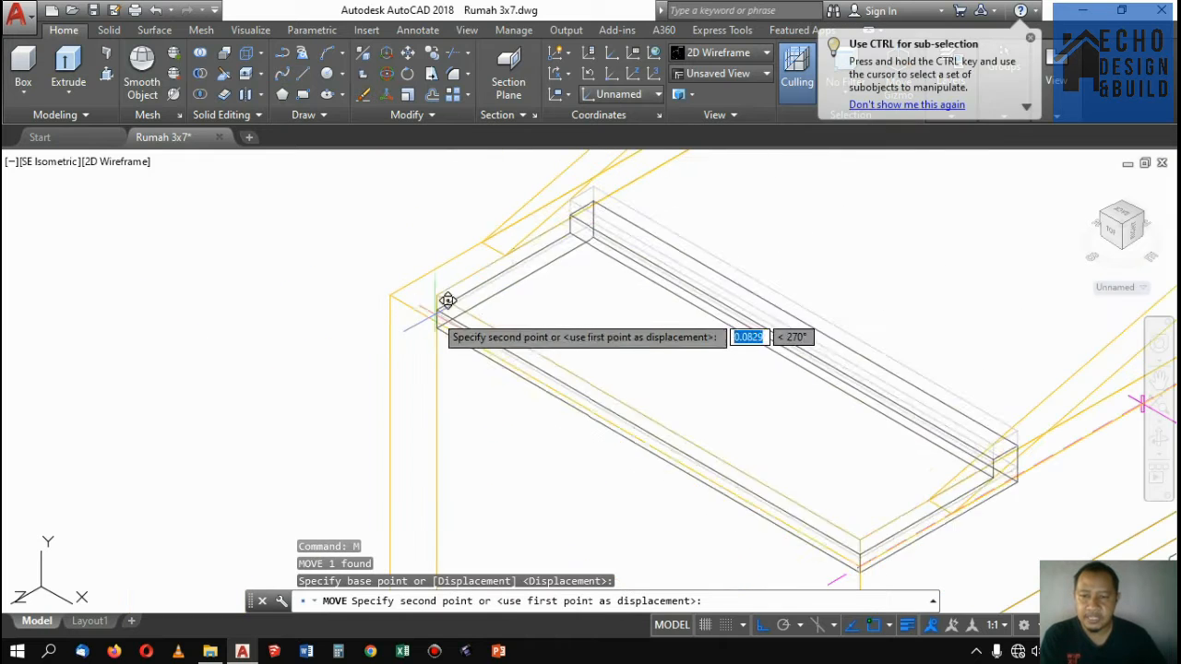
scroll(444, 276, up, 5)
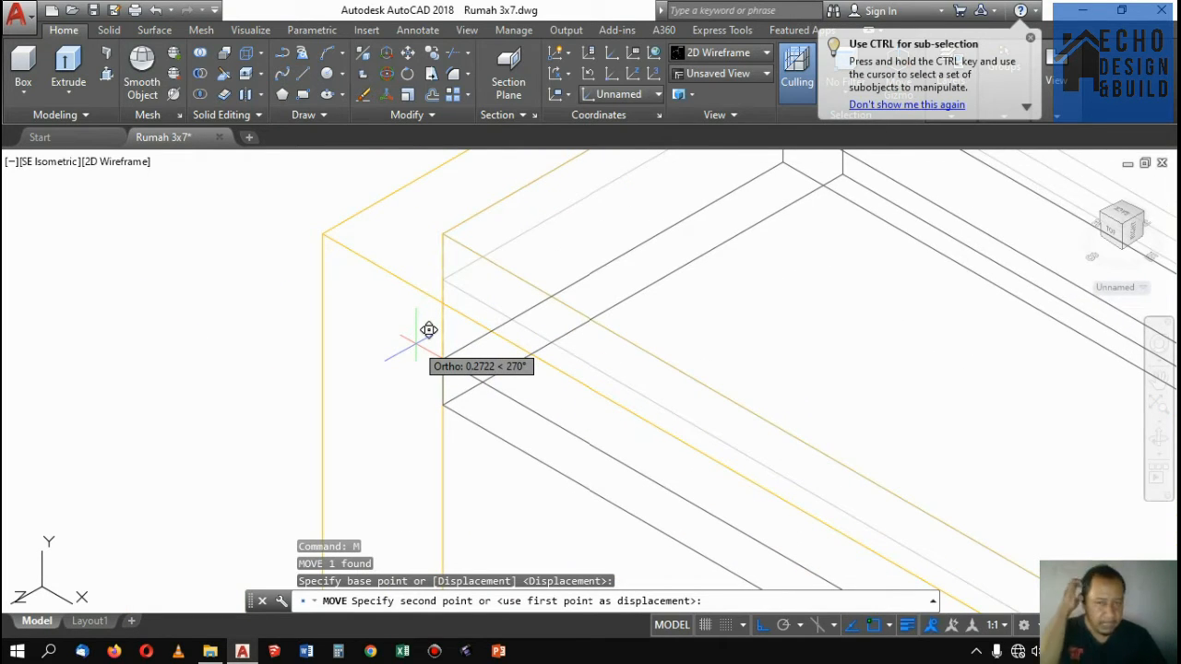
text(0.1)
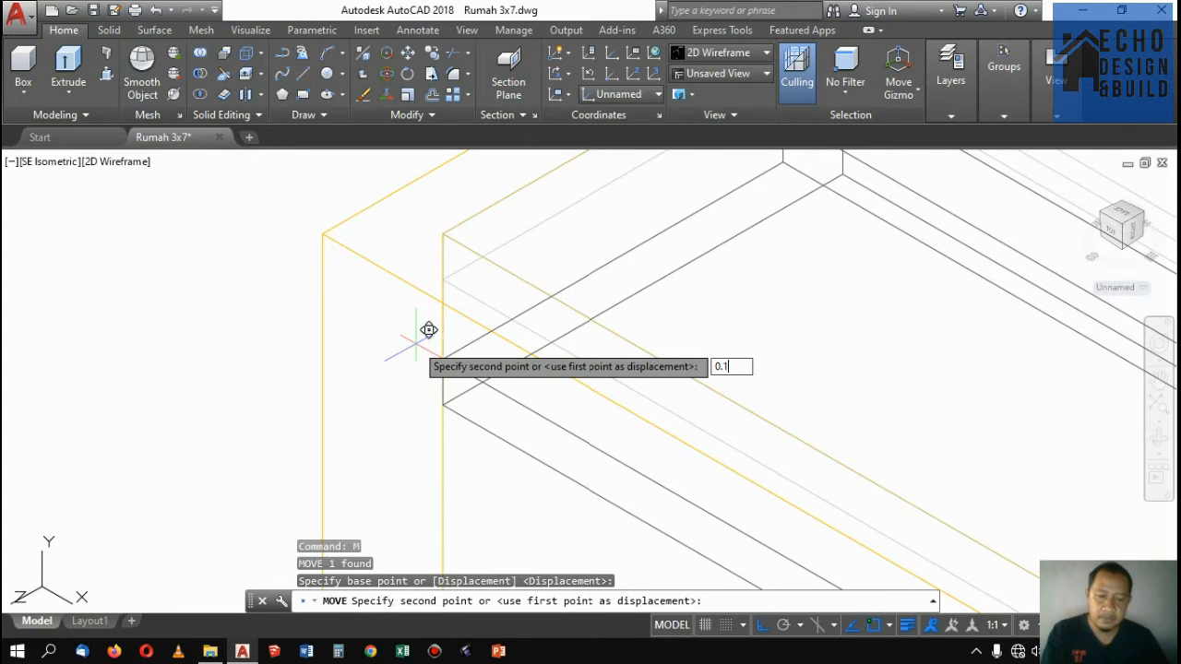
key(Return)
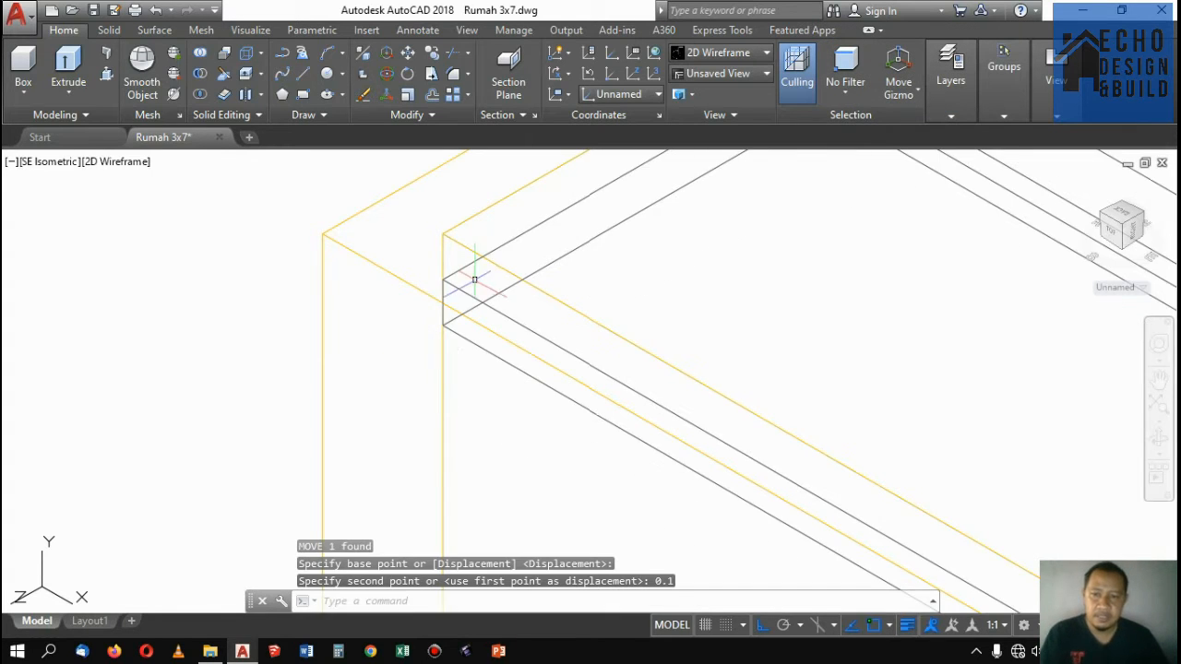
Examine how the lowered slab solid and its raised rear edge sit against the frame's beams and sloped members
scroll(478, 278, down, 6)
scroll(511, 244, up, 2)
scroll(683, 230, up, 2)
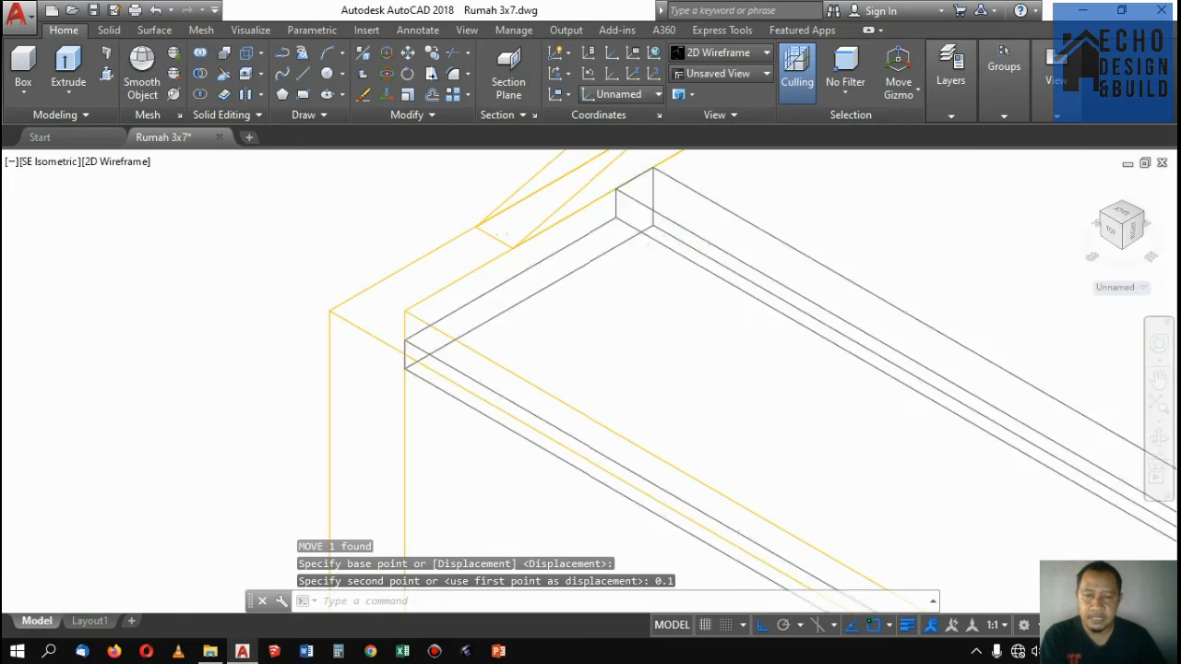
scroll(707, 197, down, 6)
scroll(664, 259, up, 3)
scroll(646, 249, down, 1)
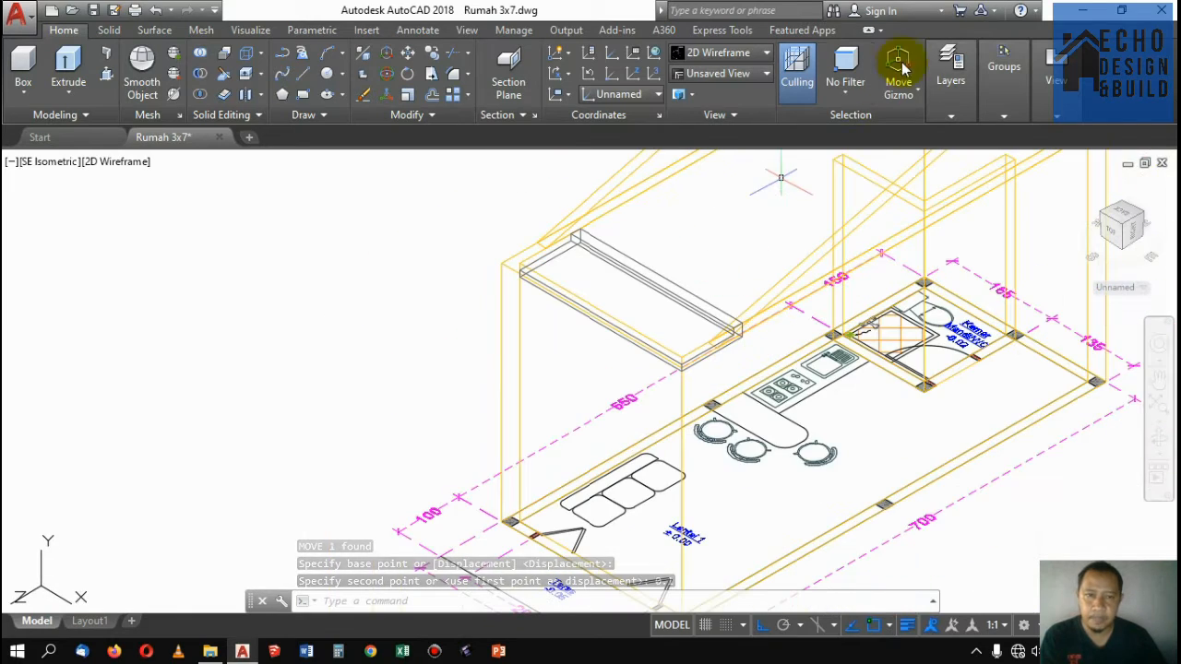
scroll(557, 277, up, 2)
scroll(581, 259, up, 2)
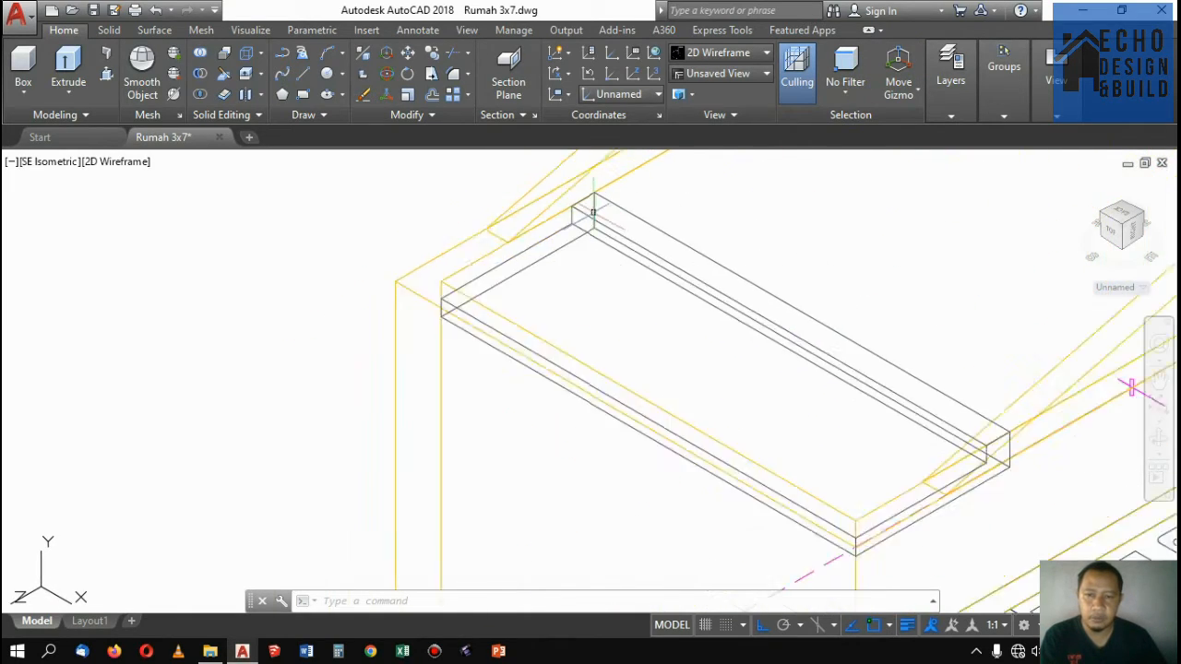
scroll(593, 207, down, 5)
scroll(618, 235, up, 2)
scroll(618, 234, up, 4)
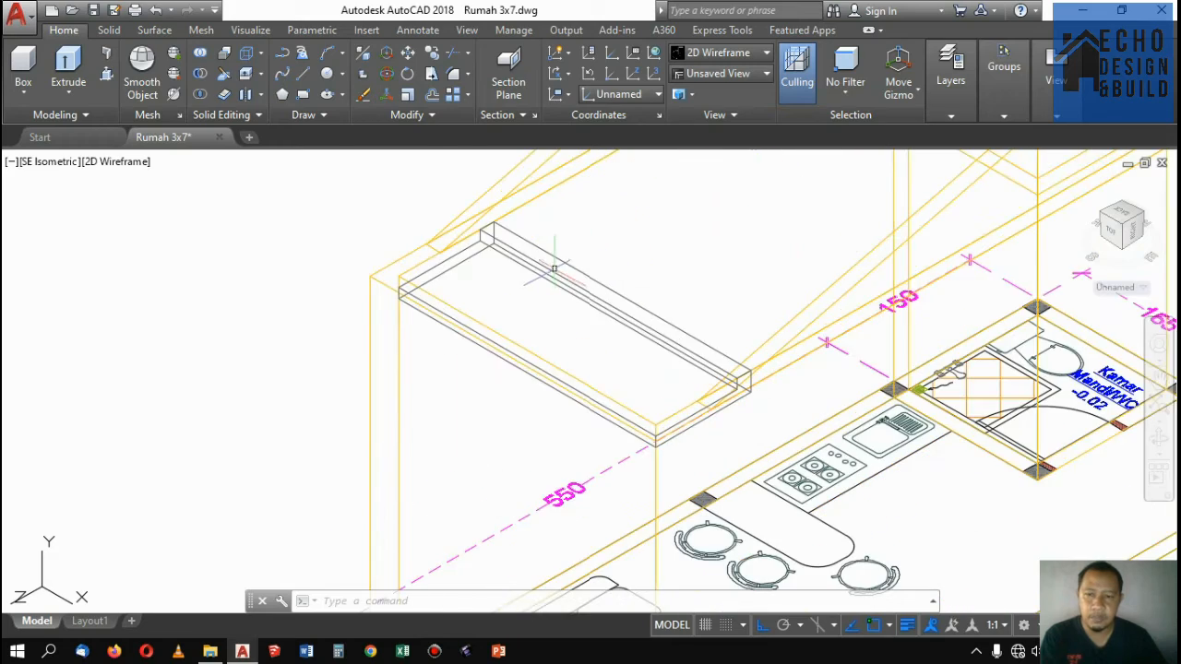
Examine the sloped roof layers, purlins and ceiling in the section drawing, especially where they meet the concrete slab
scroll(452, 283, down, 7)
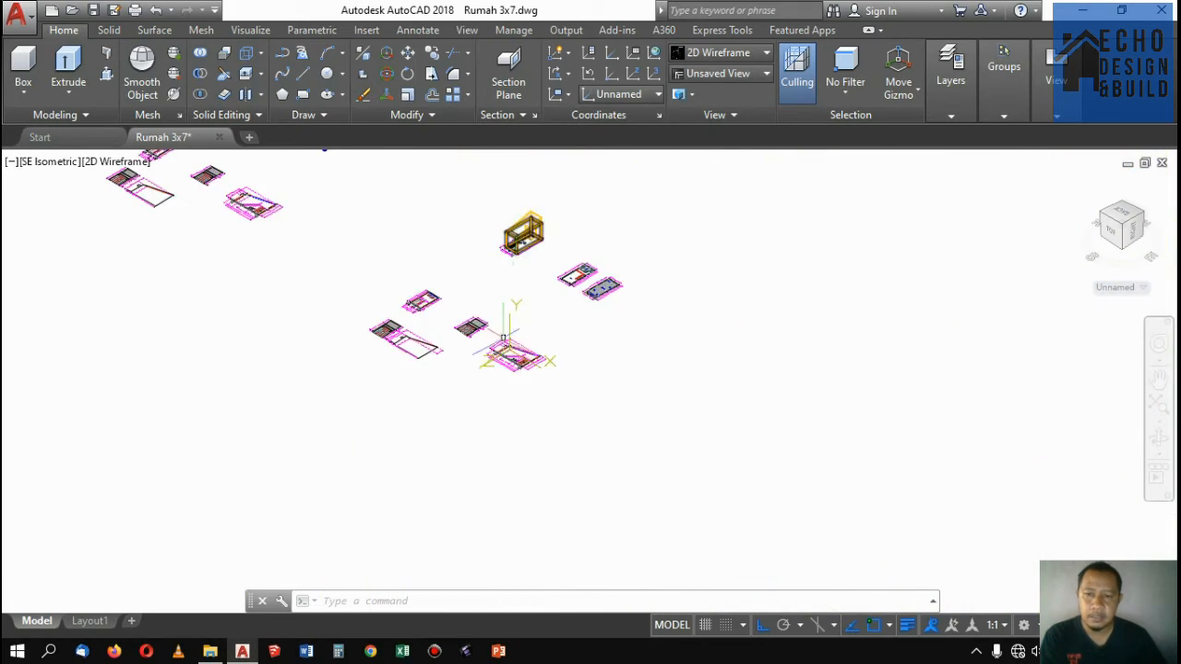
scroll(516, 350, up, 3)
scroll(624, 308, up, 4)
scroll(608, 295, down, 4)
scroll(596, 264, up, 4)
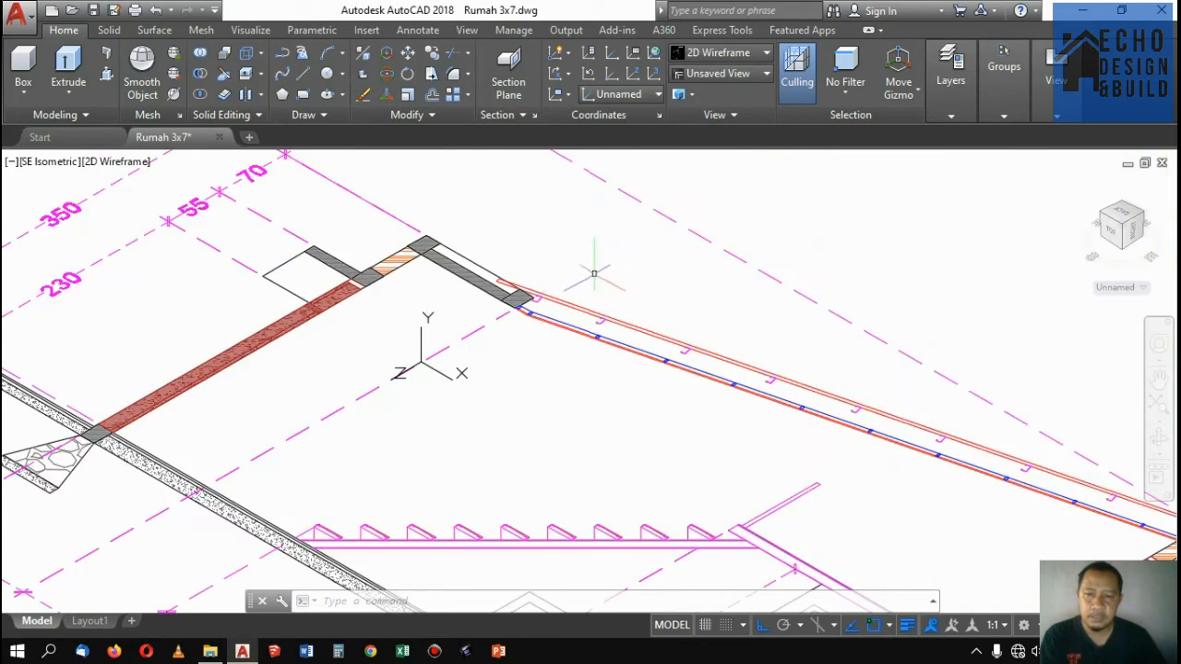
scroll(420, 271, down, 3)
scroll(360, 288, up, 4)
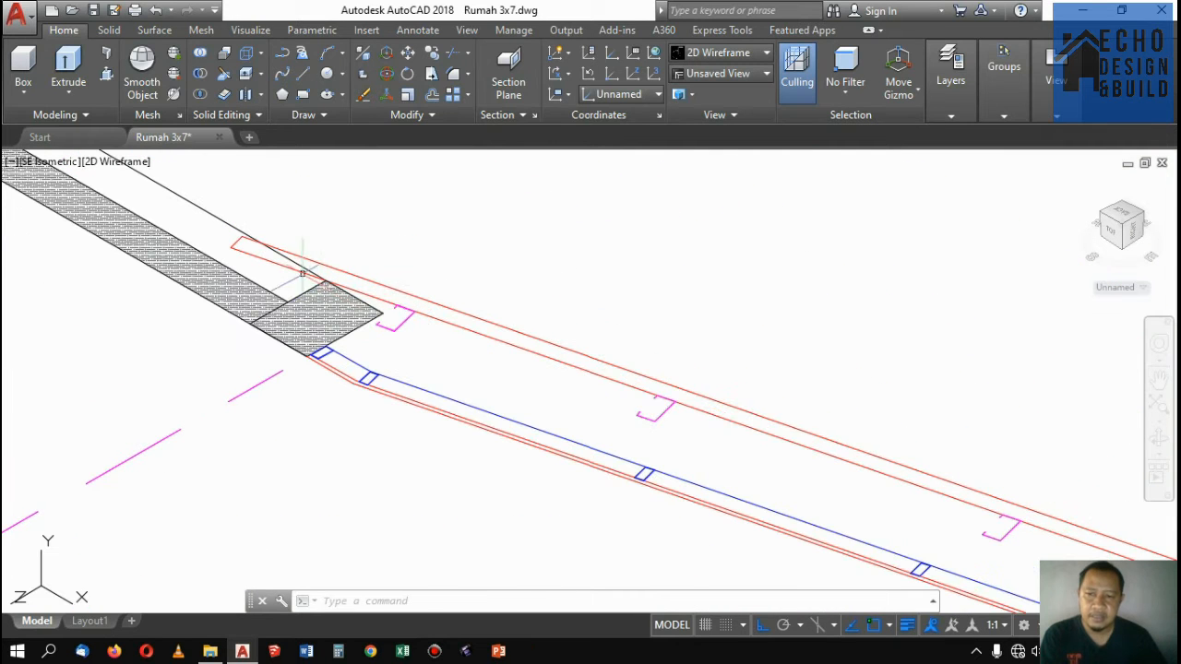
scroll(309, 356, up, 4)
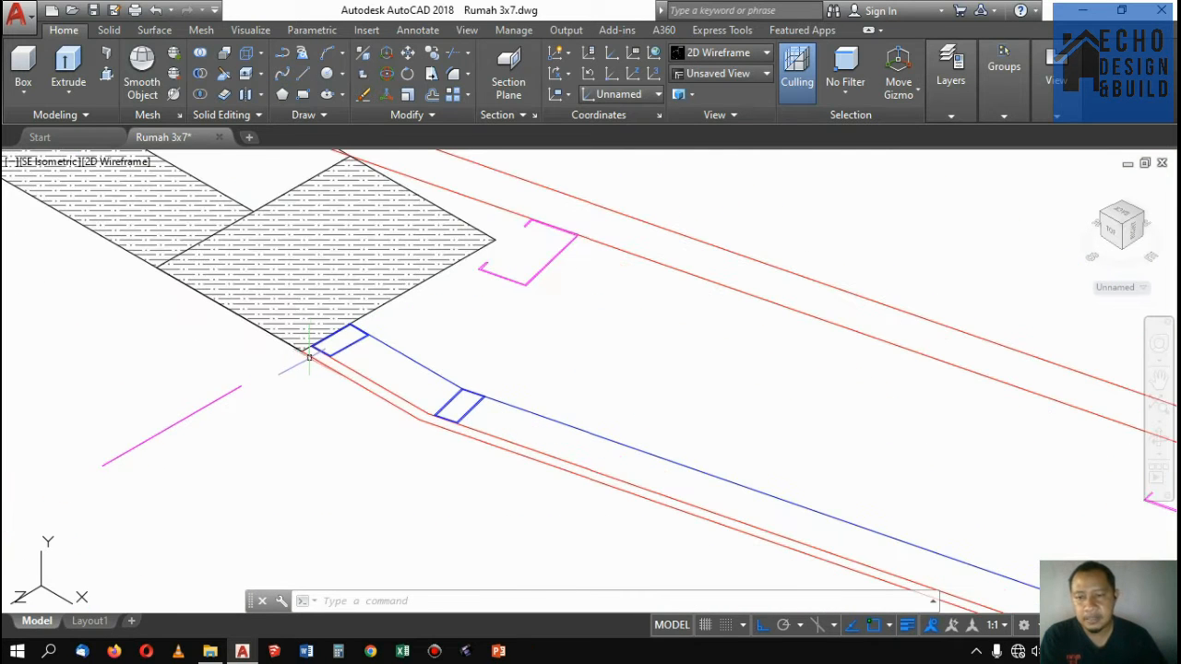
scroll(309, 353, down, 5)
scroll(323, 346, up, 3)
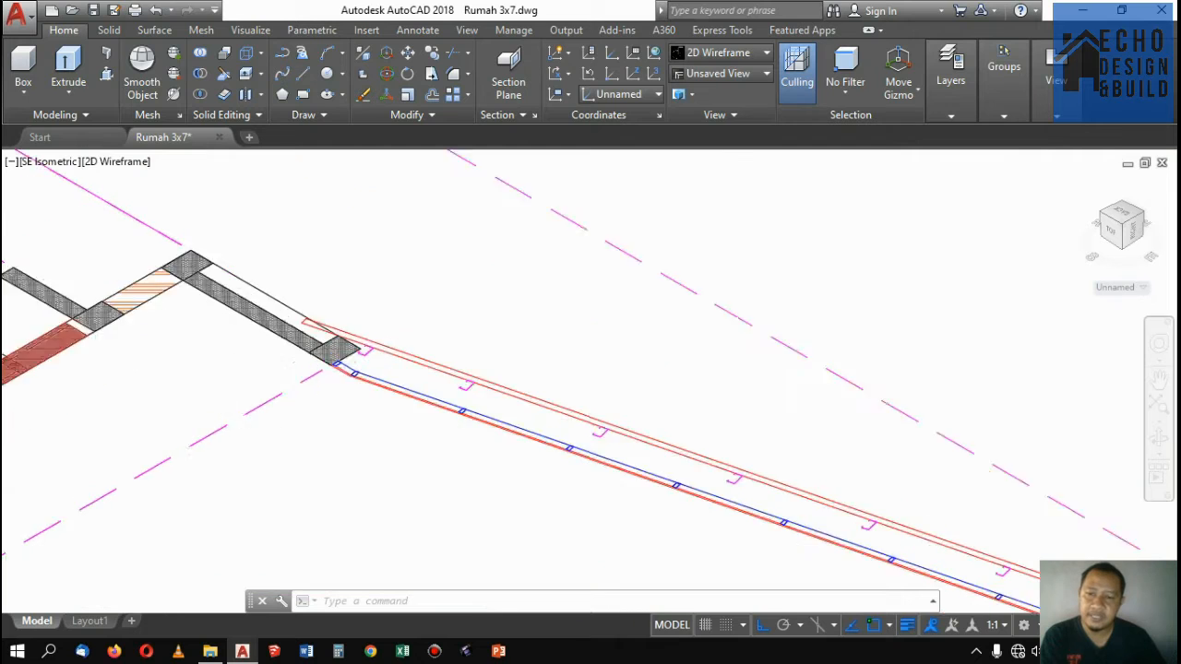
scroll(323, 343, up, 2)
scroll(276, 271, down, 3)
scroll(387, 255, up, 2)
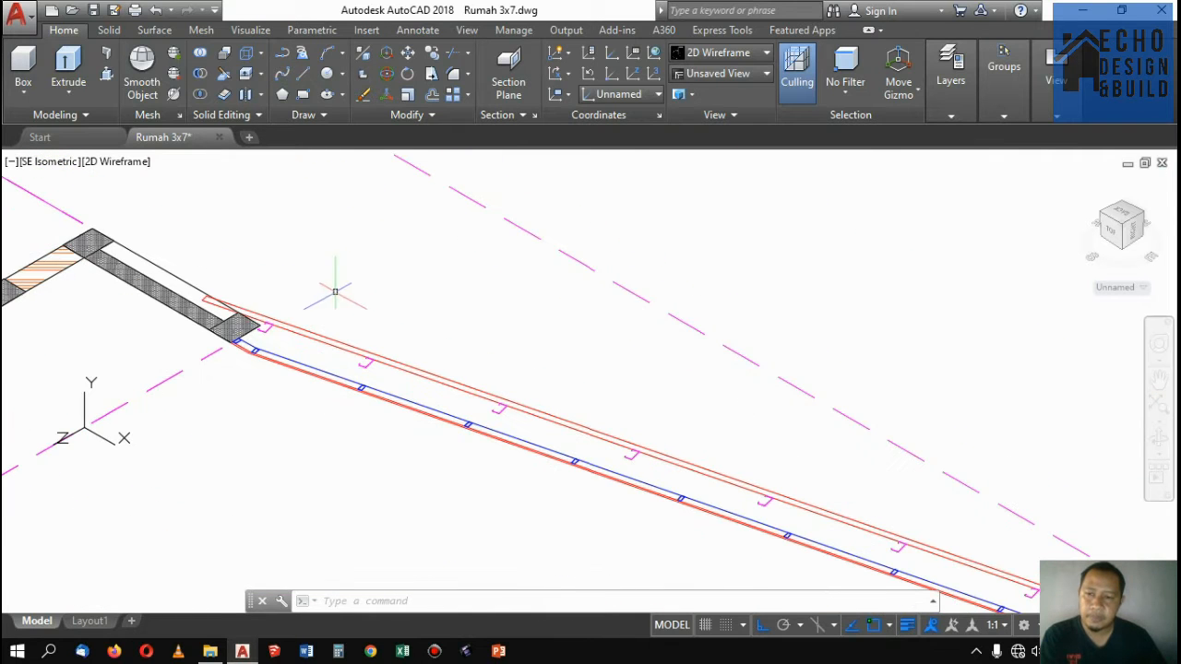
scroll(301, 314, up, 3)
scroll(268, 291, down, 3)
scroll(290, 274, up, 1)
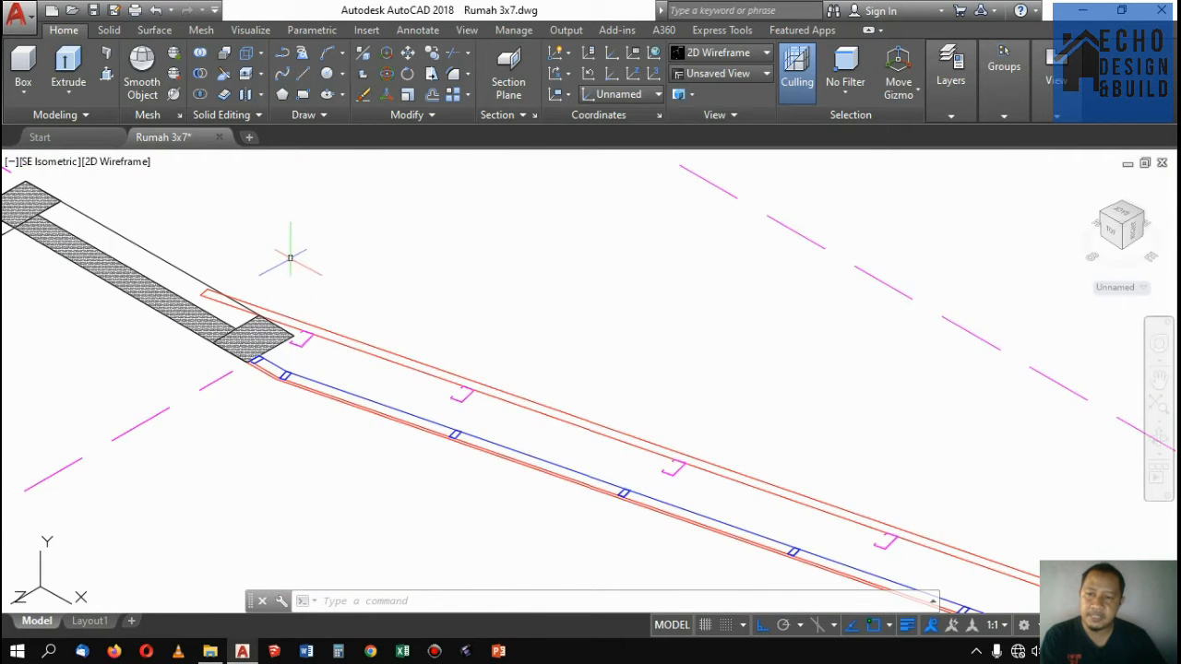
scroll(286, 263, down, 4)
scroll(307, 291, up, 3)
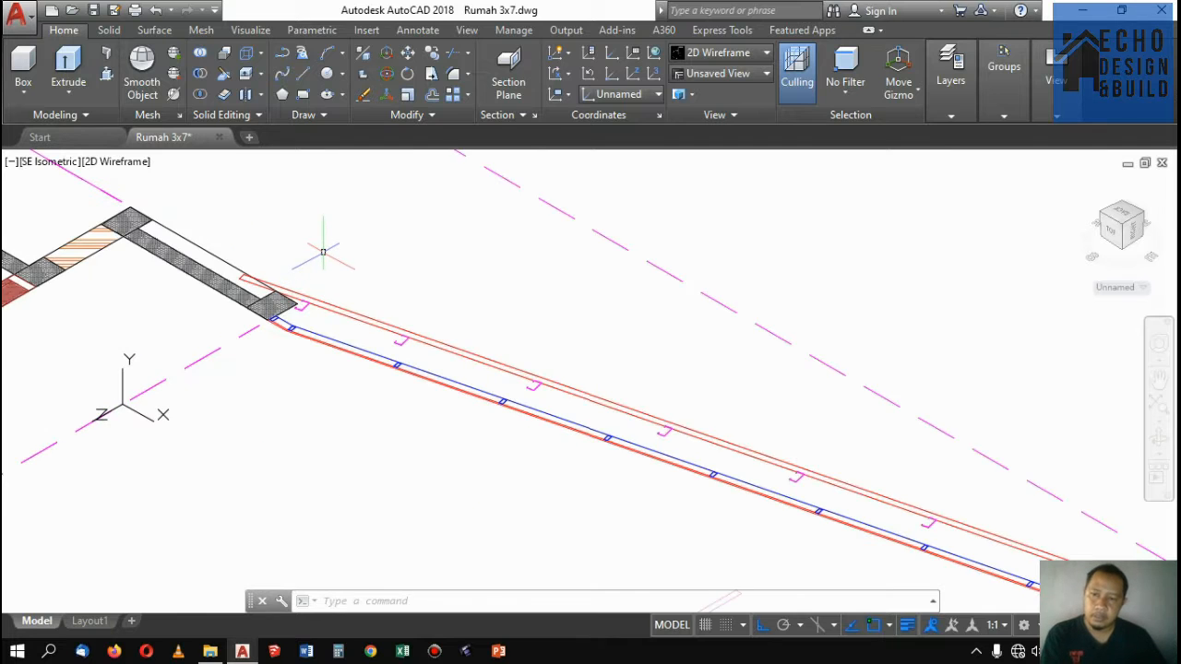
text(L)
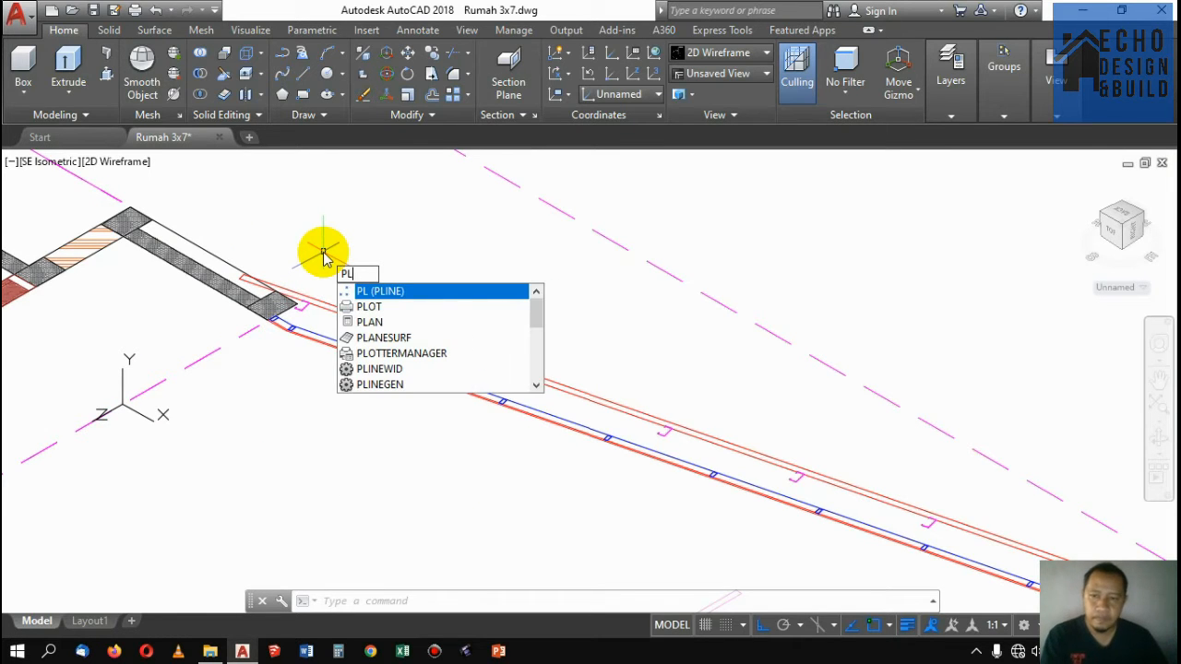
key(Return)
scroll(277, 258, up, 3)
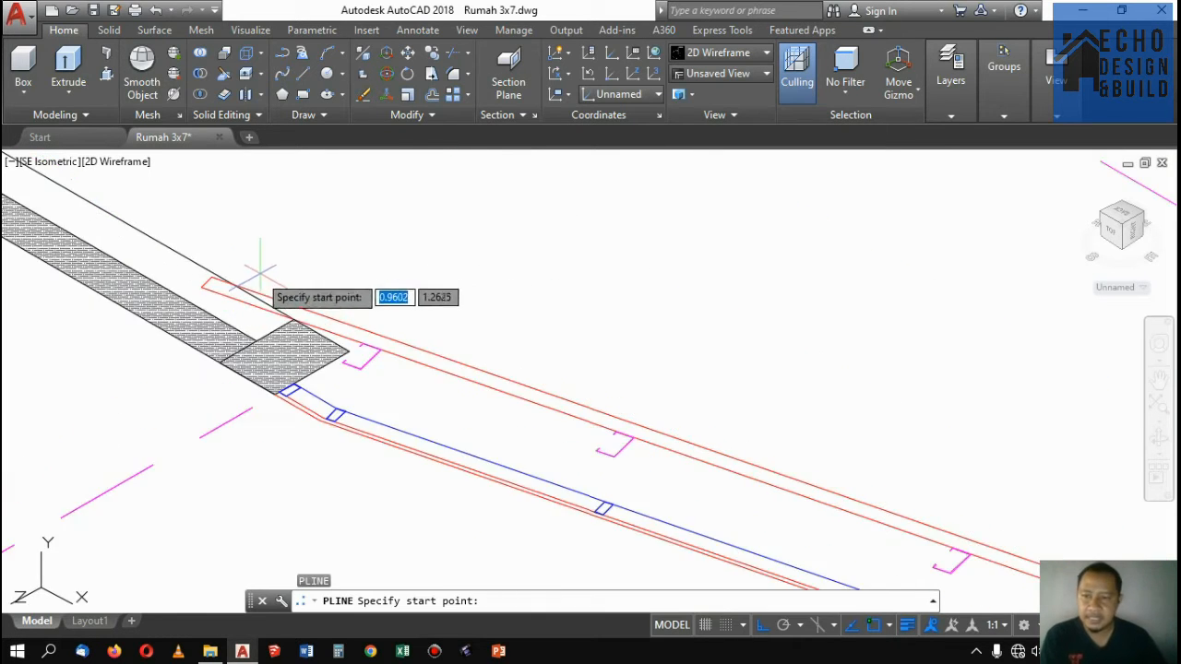
click(214, 254)
scroll(214, 256, up, 3)
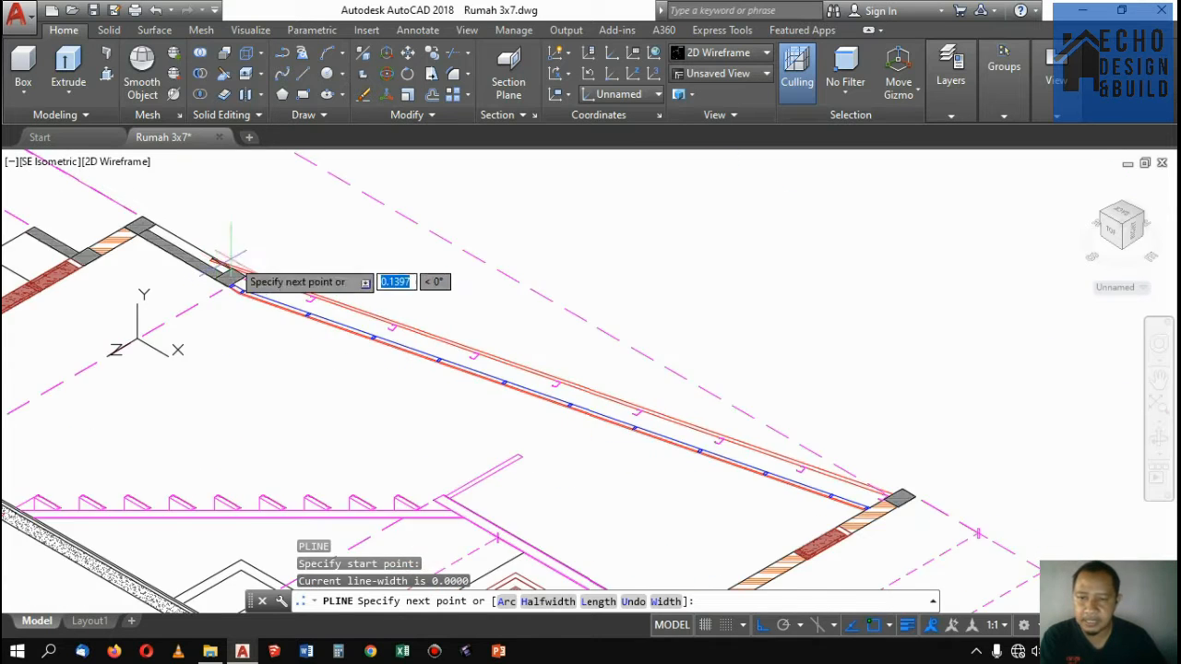
scroll(226, 245, down, 5)
scroll(351, 318, up, 4)
scroll(383, 303, up, 4)
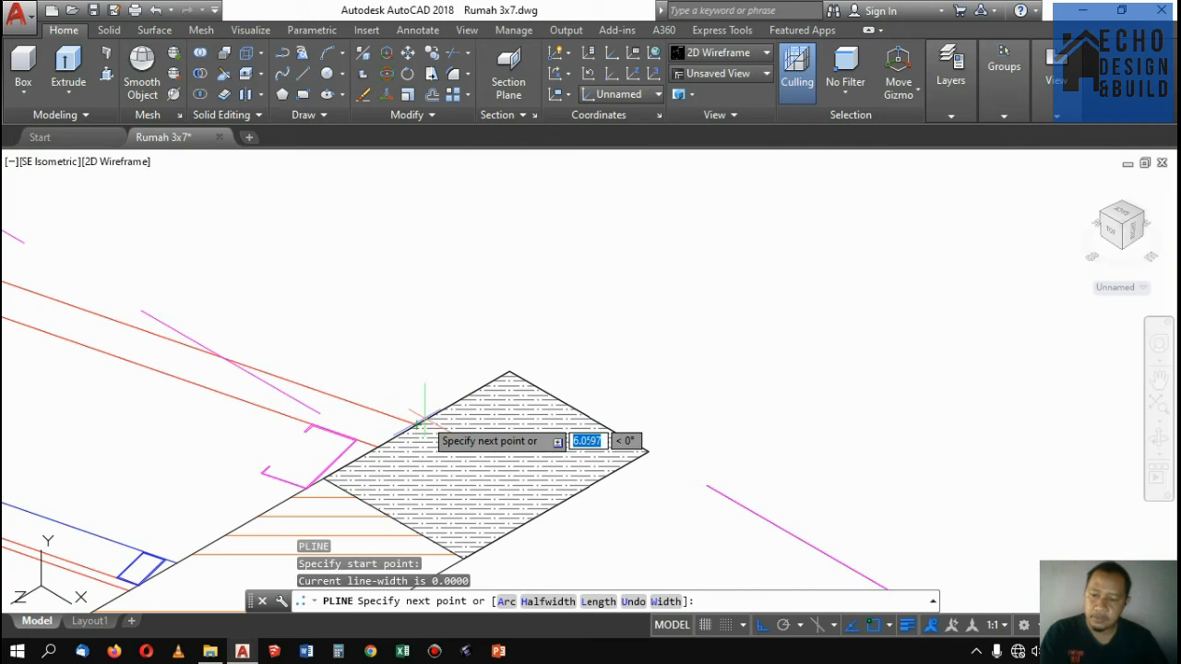
key(Escape)
scroll(561, 322, down, 5)
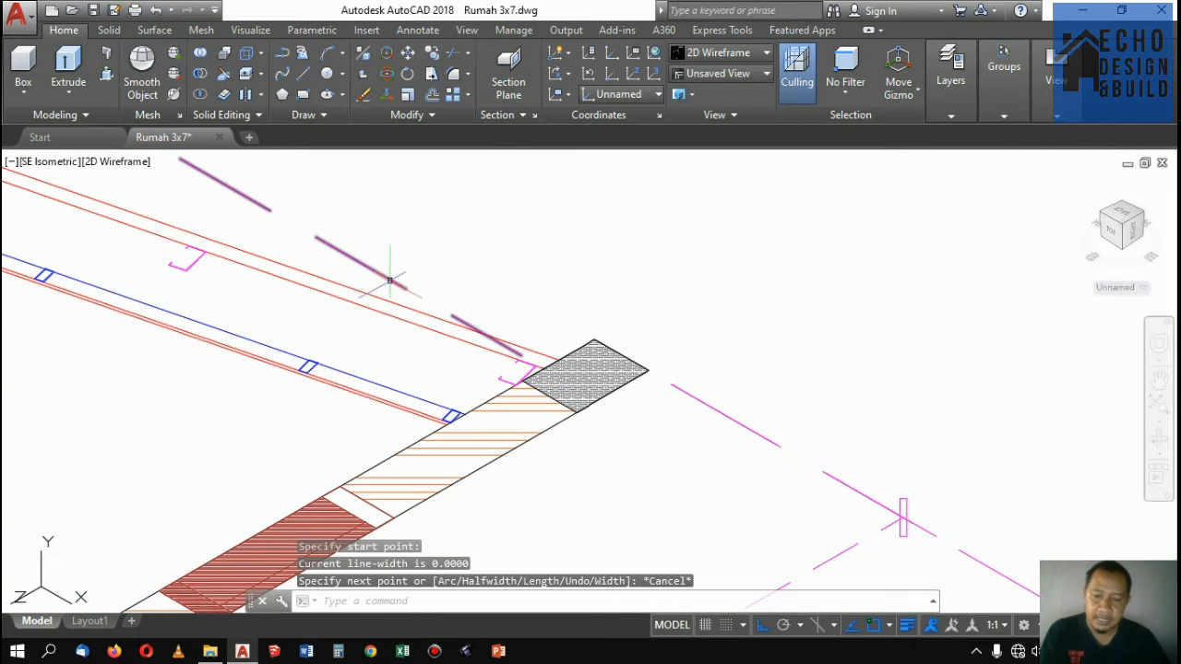
Reset the user coordinate system to World
text(ucs)
key(Return)
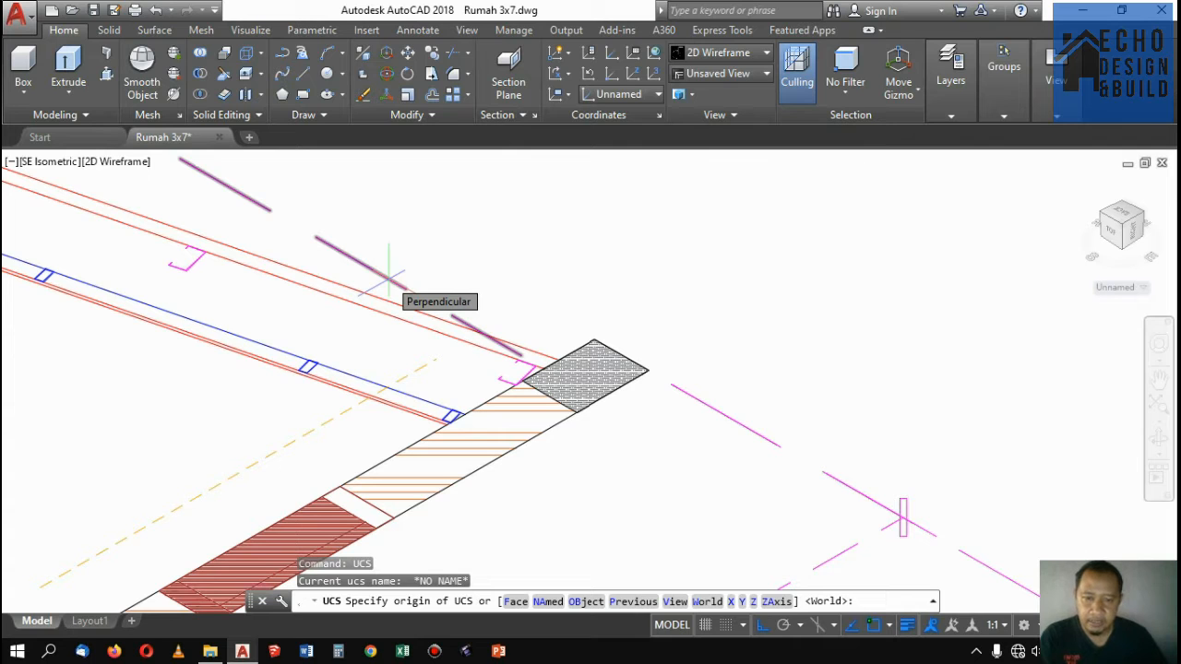
key(Return)
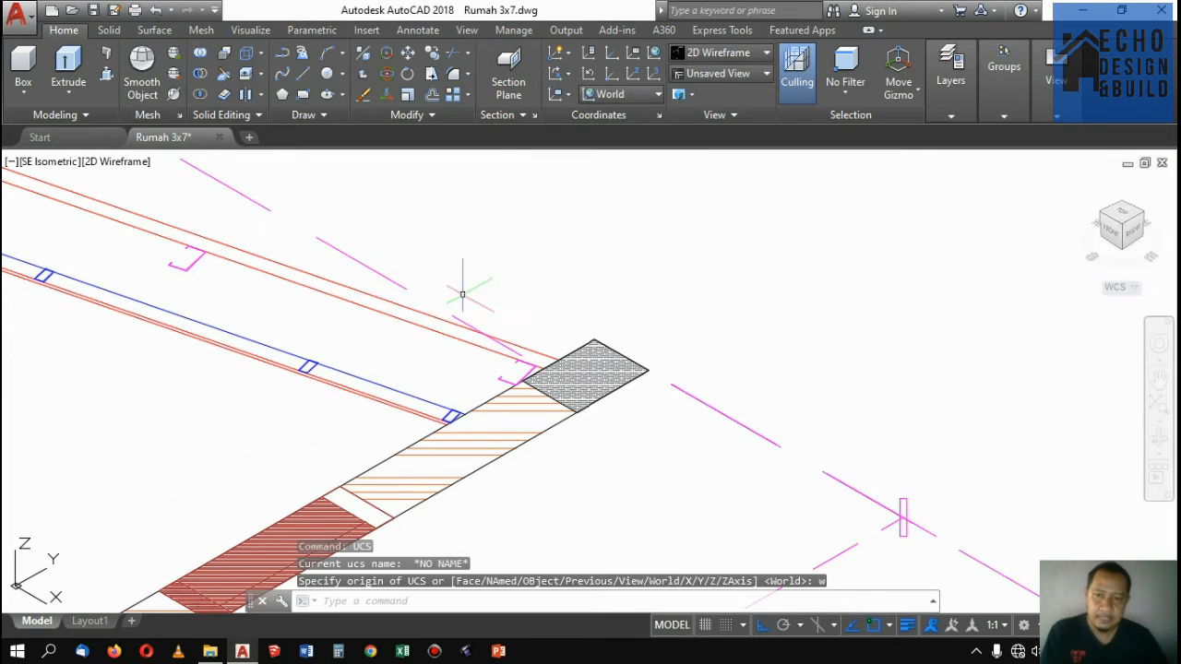
Start a polyline at the sloped roof's upper end corner in the section drawing and trace its top edge to the far concrete beam
scroll(678, 317, down, 14)
scroll(584, 285, up, 8)
scroll(471, 247, up, 5)
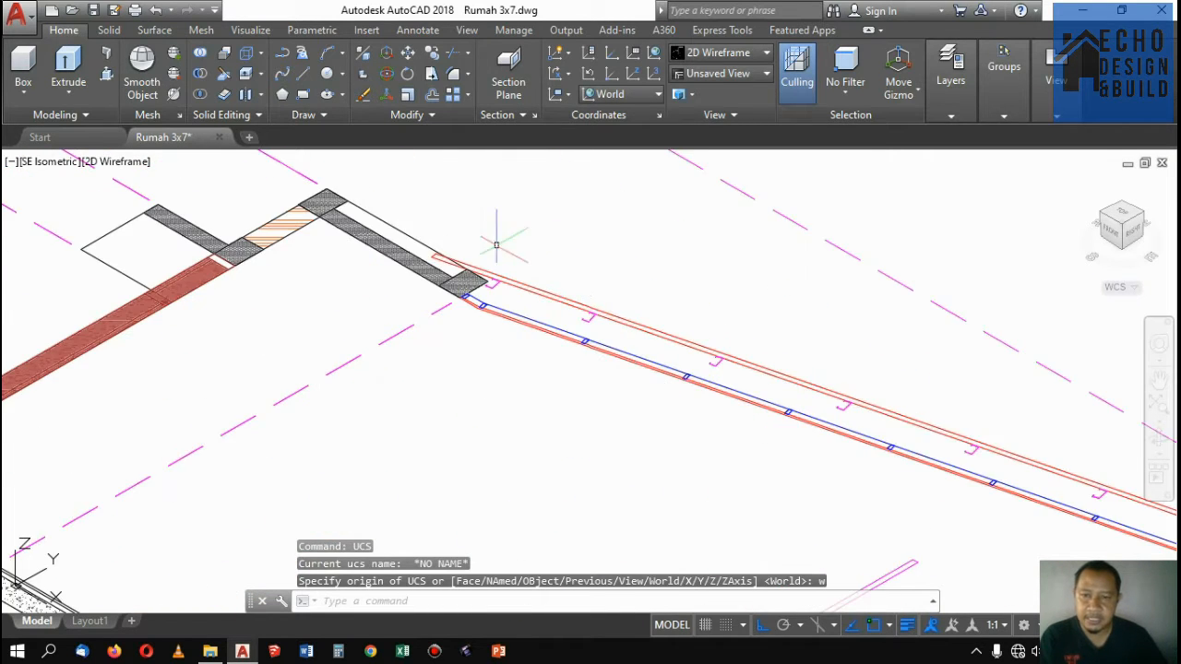
text(p)
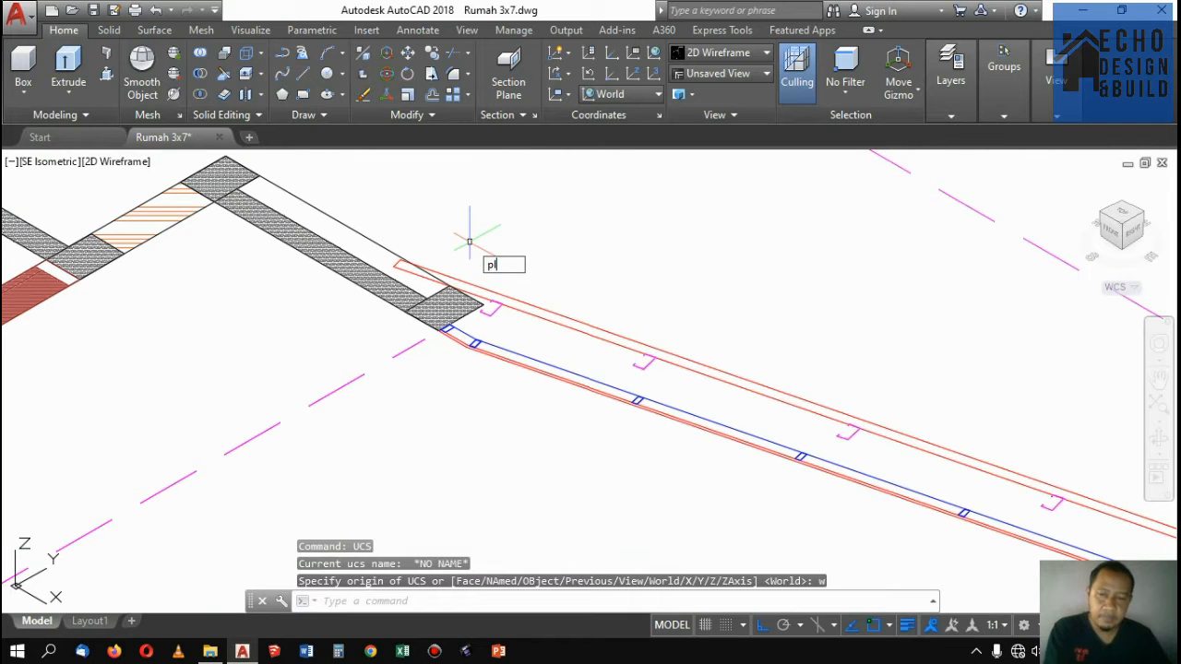
text(l)
key(Return)
scroll(397, 239, up, 6)
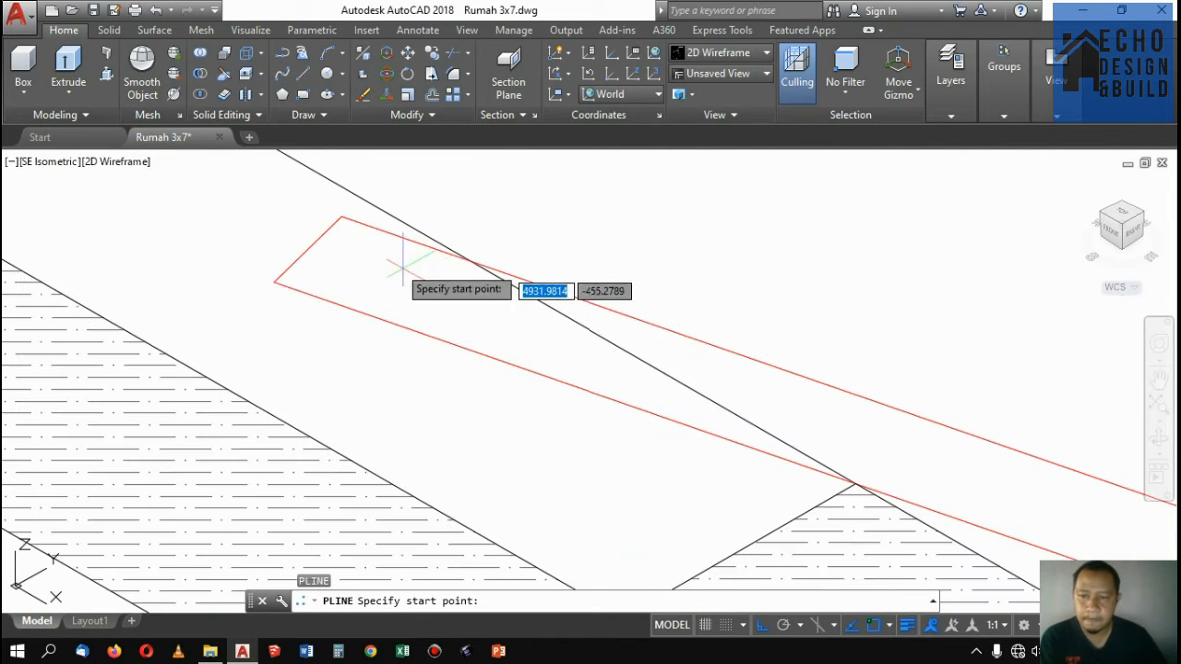
click(342, 217)
scroll(390, 211, down, 5)
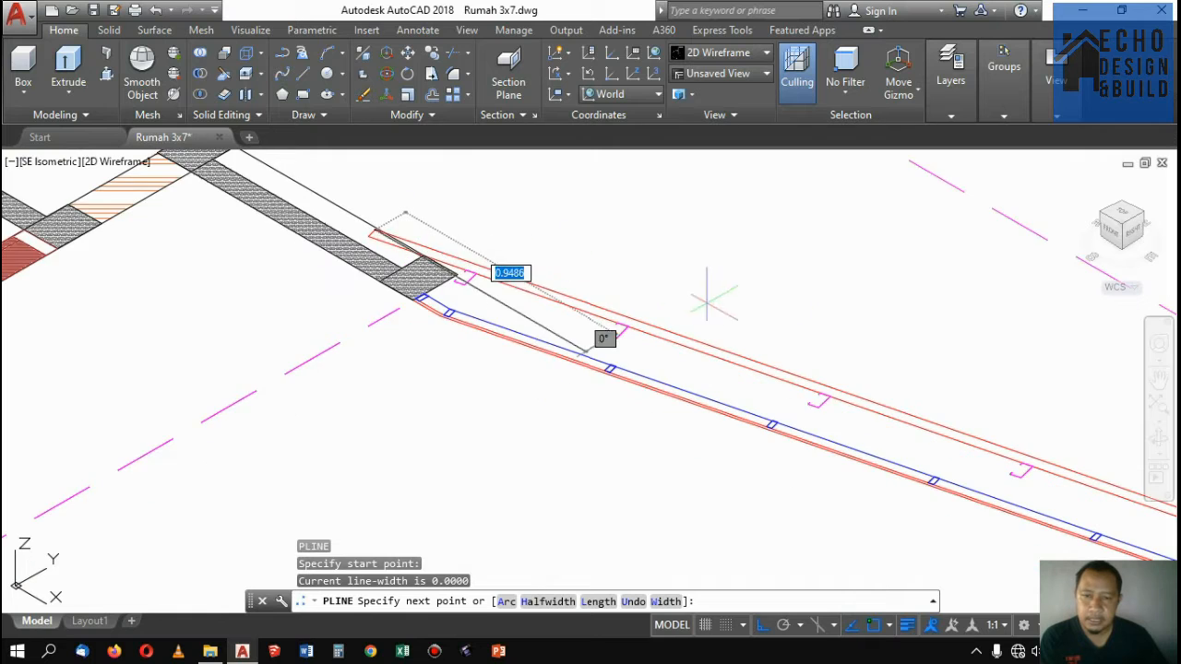
scroll(553, 267, down, 5)
scroll(756, 405, up, 8)
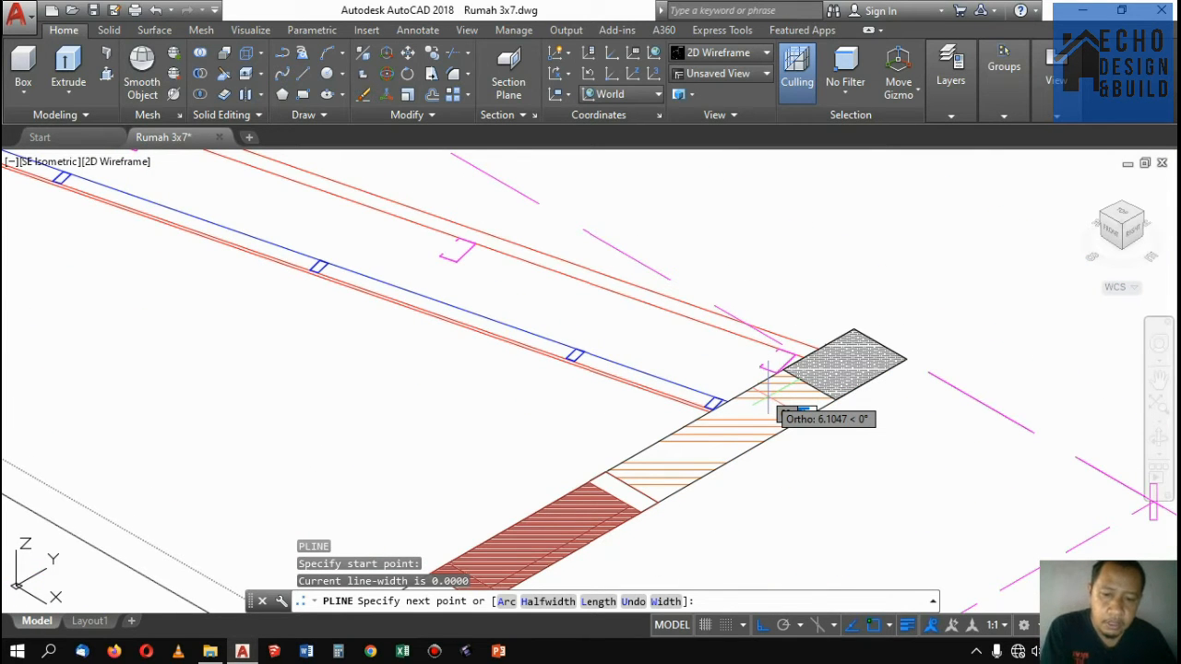
key(F8)
scroll(780, 383, up, 4)
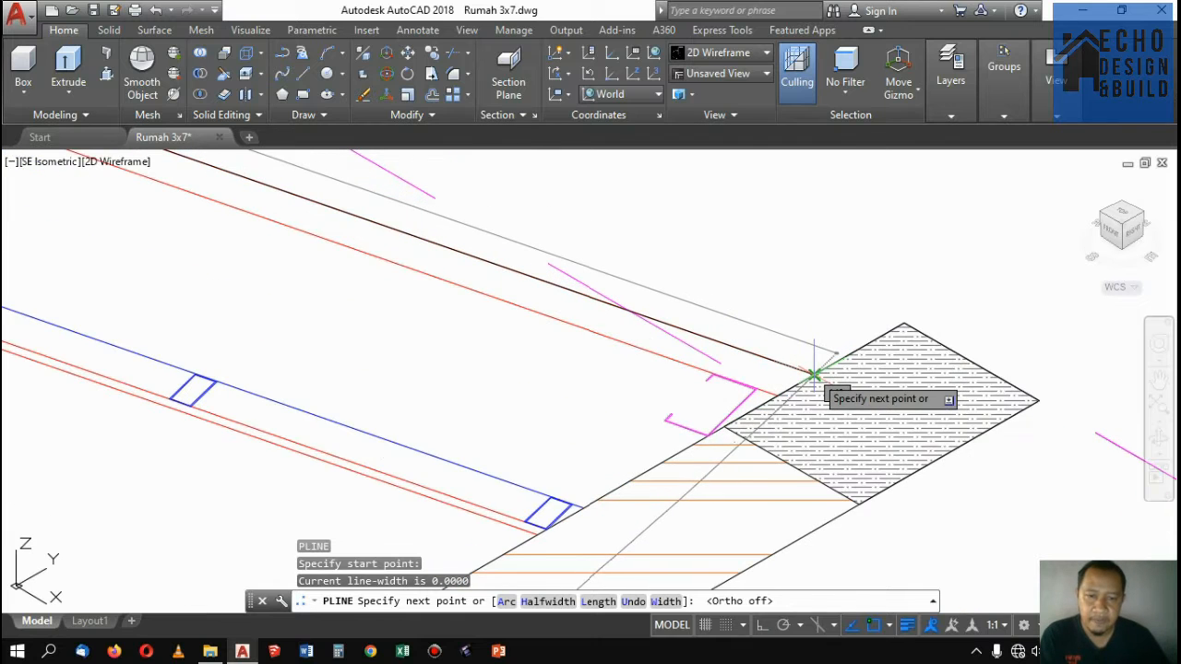
click(814, 375)
Continue the polyline along the wall face to the ceiling's lower edge, then along the ceiling underside to its bend near the slab beam
scroll(765, 382, down, 3)
scroll(738, 434, up, 6)
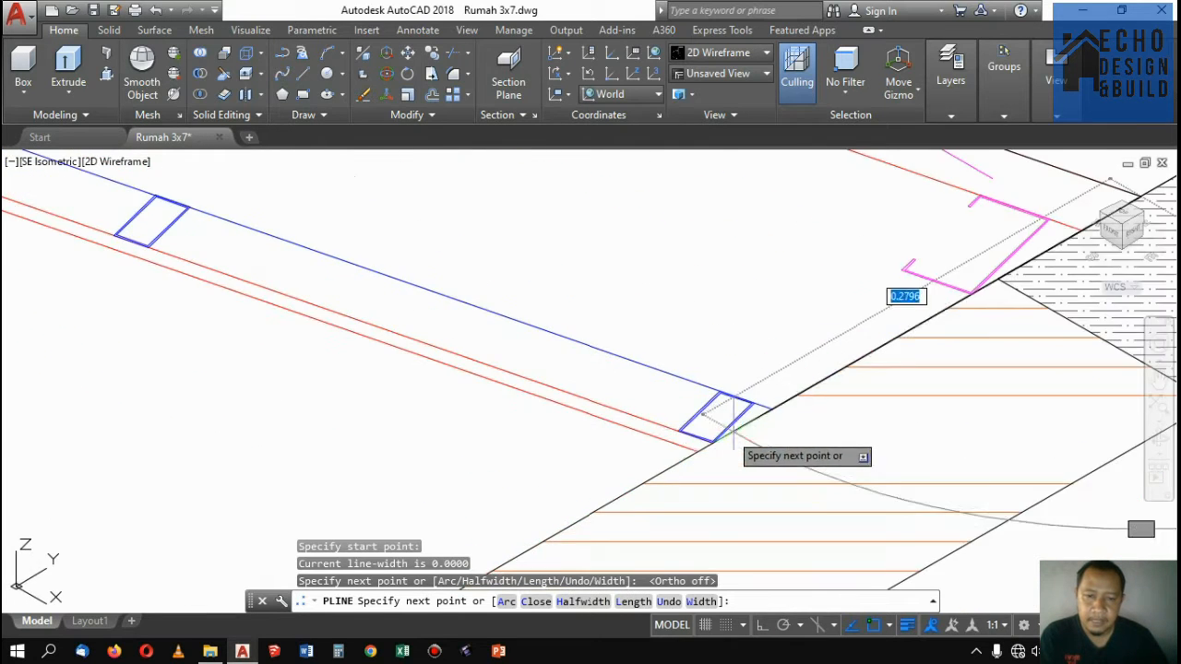
click(700, 455)
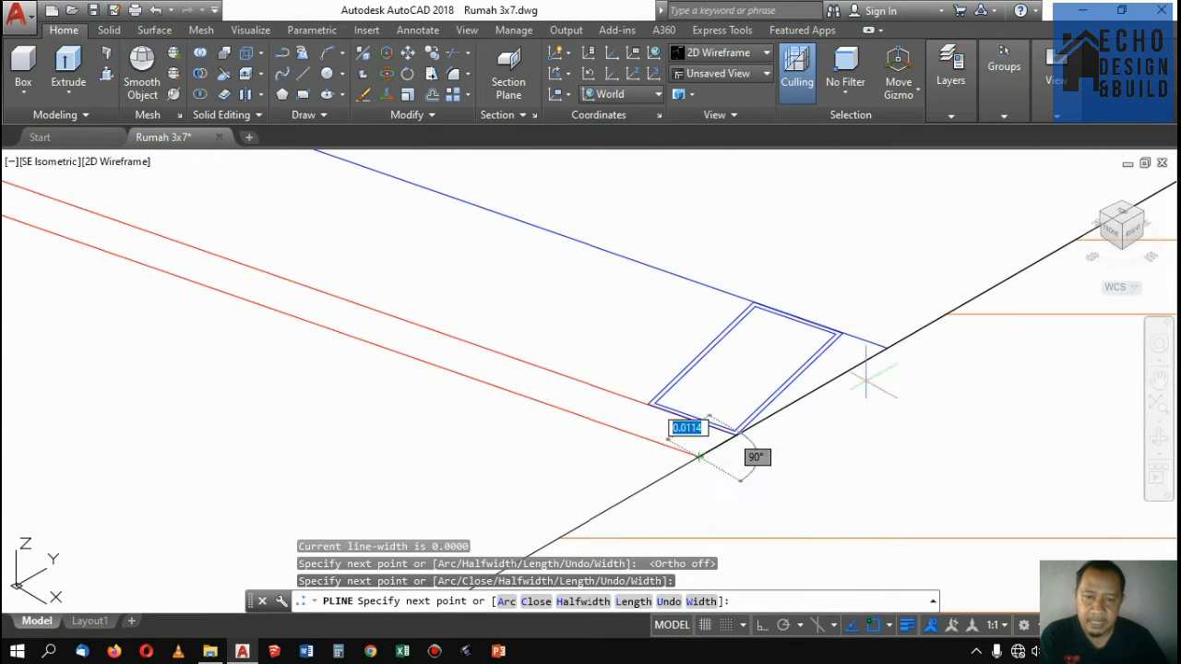
scroll(980, 431, down, 3)
scroll(980, 433, down, 5)
scroll(944, 409, up, 4)
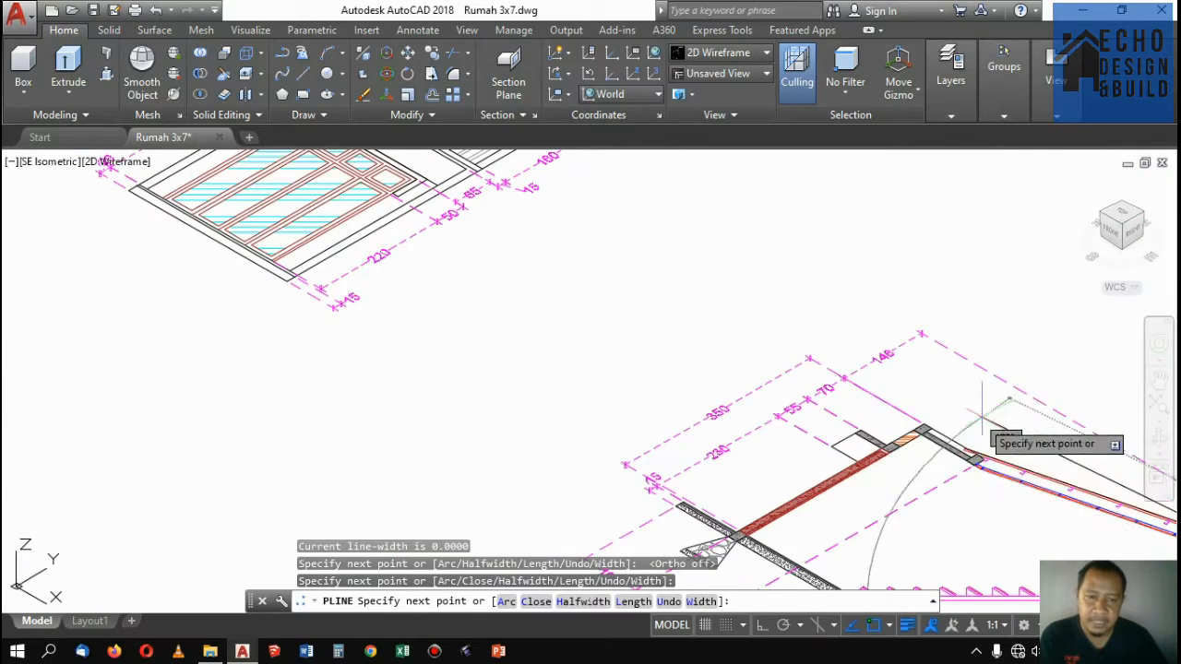
scroll(986, 482, up, 5)
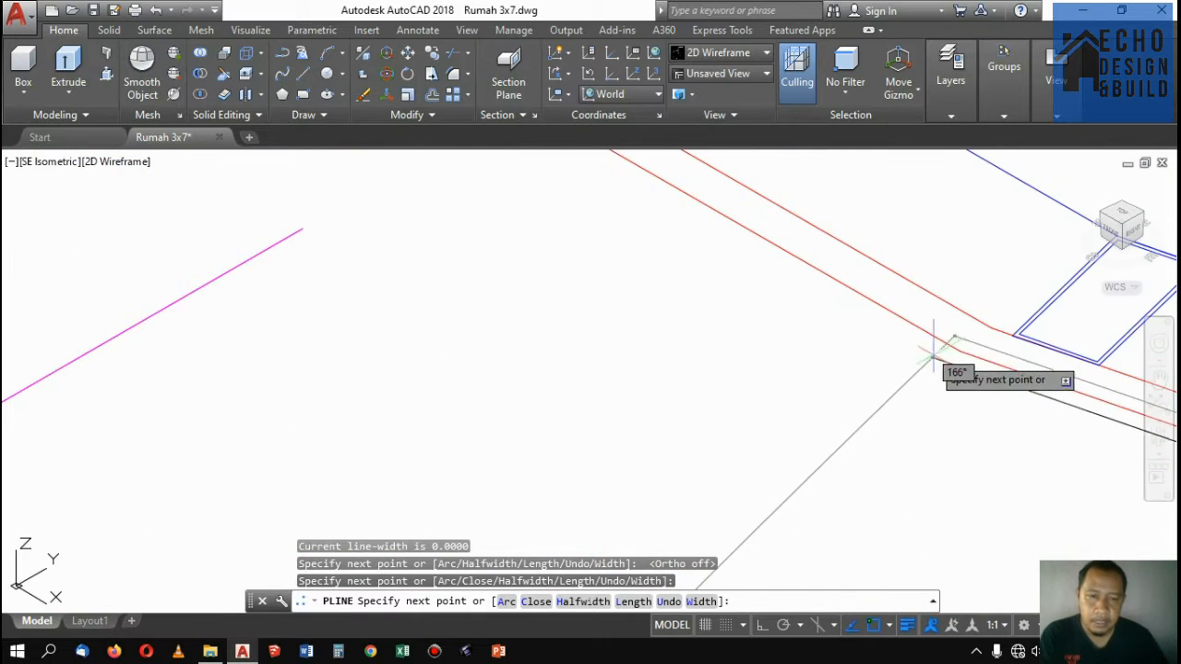
click(959, 352)
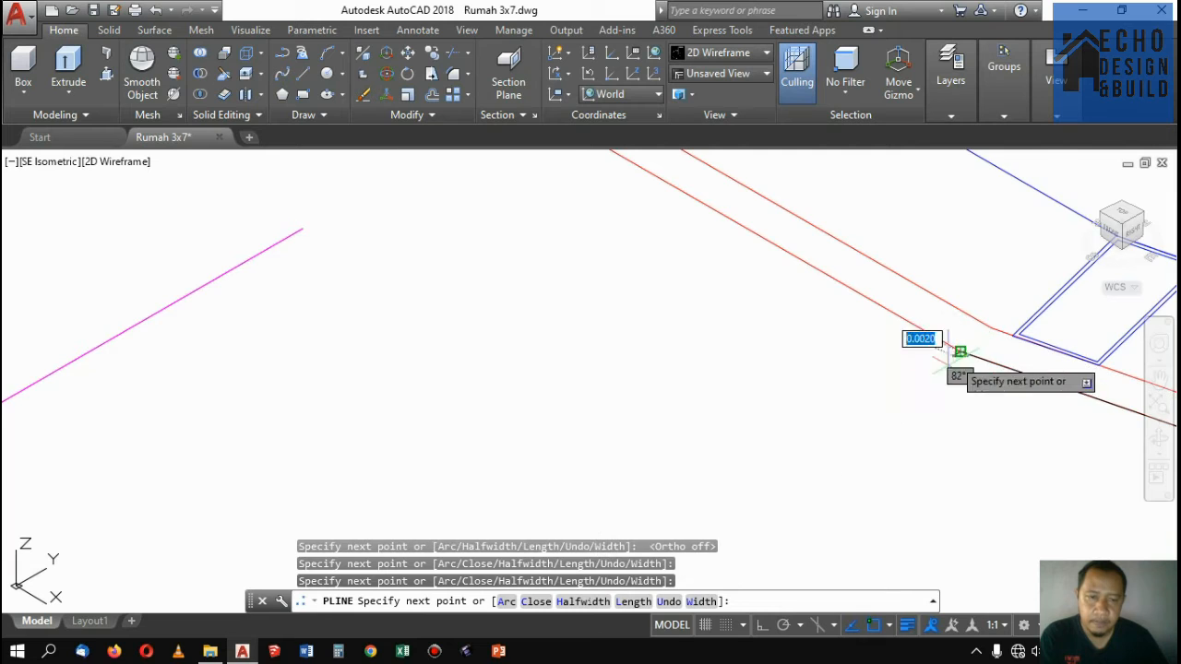
Trace the polyline around the slab's edge beam and along the roof underside to its upper end, then close the outline
scroll(954, 364, down, 3)
scroll(923, 366, up, 3)
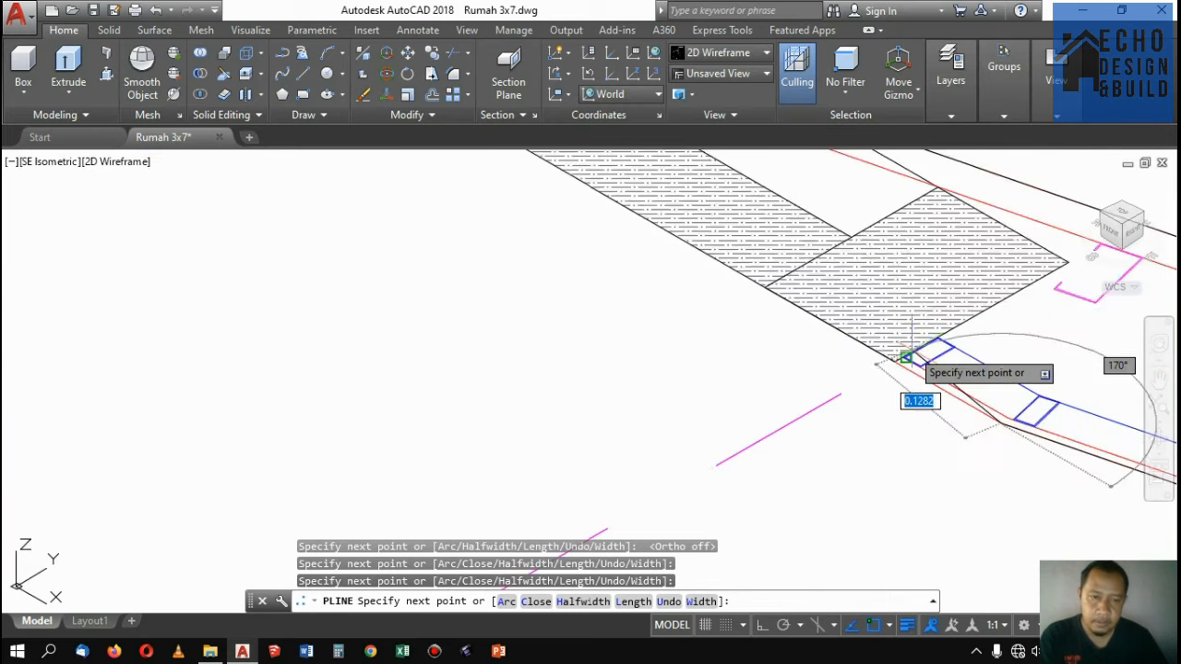
click(883, 369)
scroll(904, 364, down, 3)
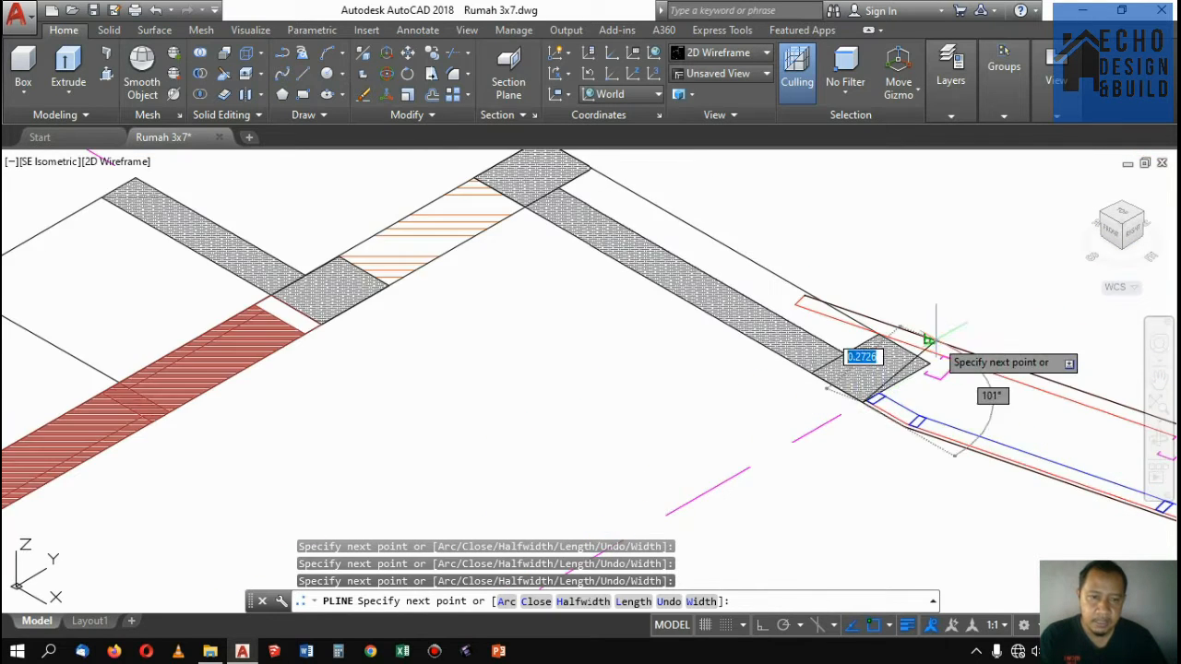
scroll(923, 425, up, 5)
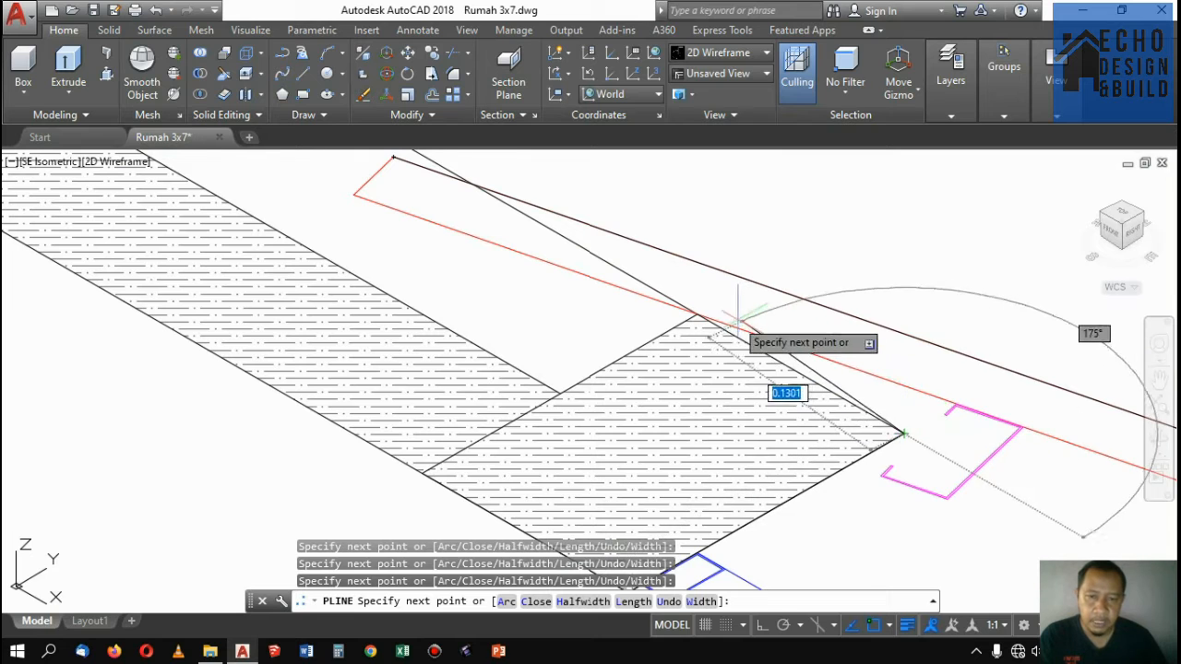
scroll(705, 324, up, 2)
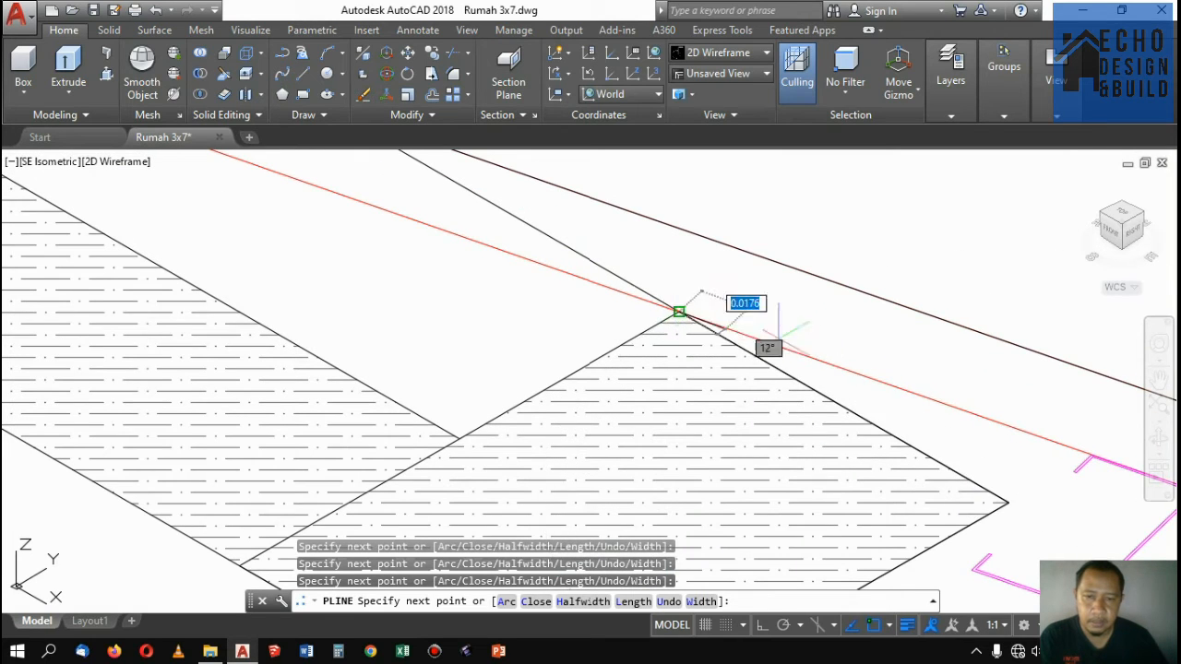
scroll(798, 359, down, 3)
scroll(804, 382, up, 5)
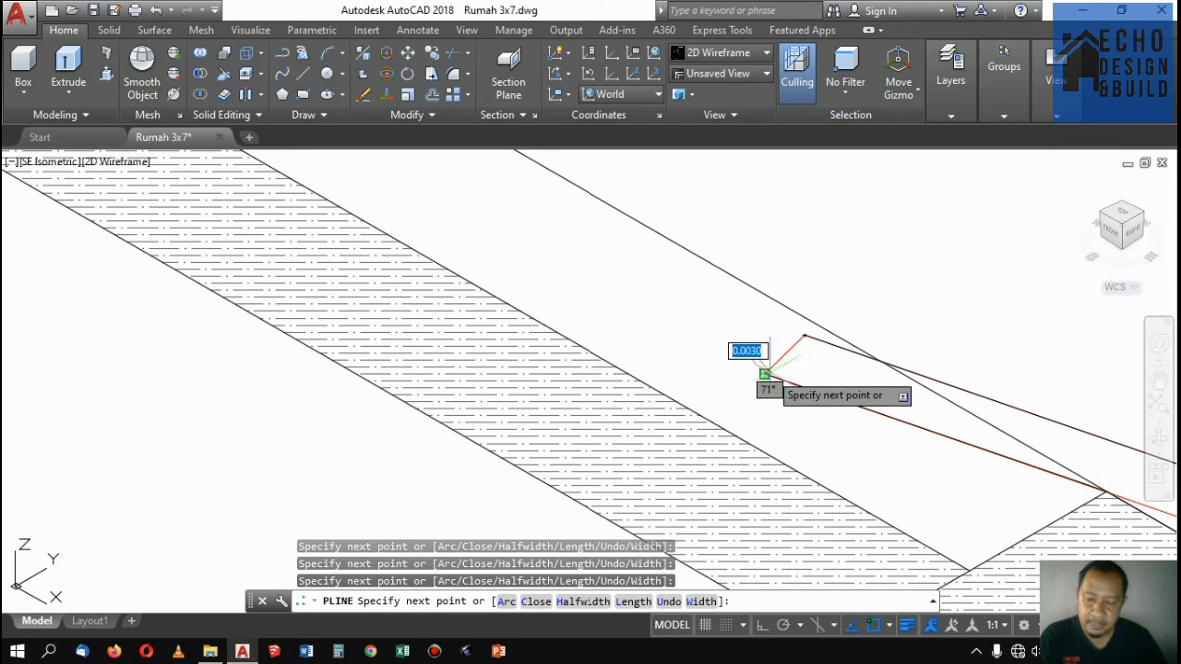
text(c)
key(Return)
Extrude the closed roof outline to a height of 2.7
scroll(785, 337, down, 5)
scroll(874, 360, up, 2)
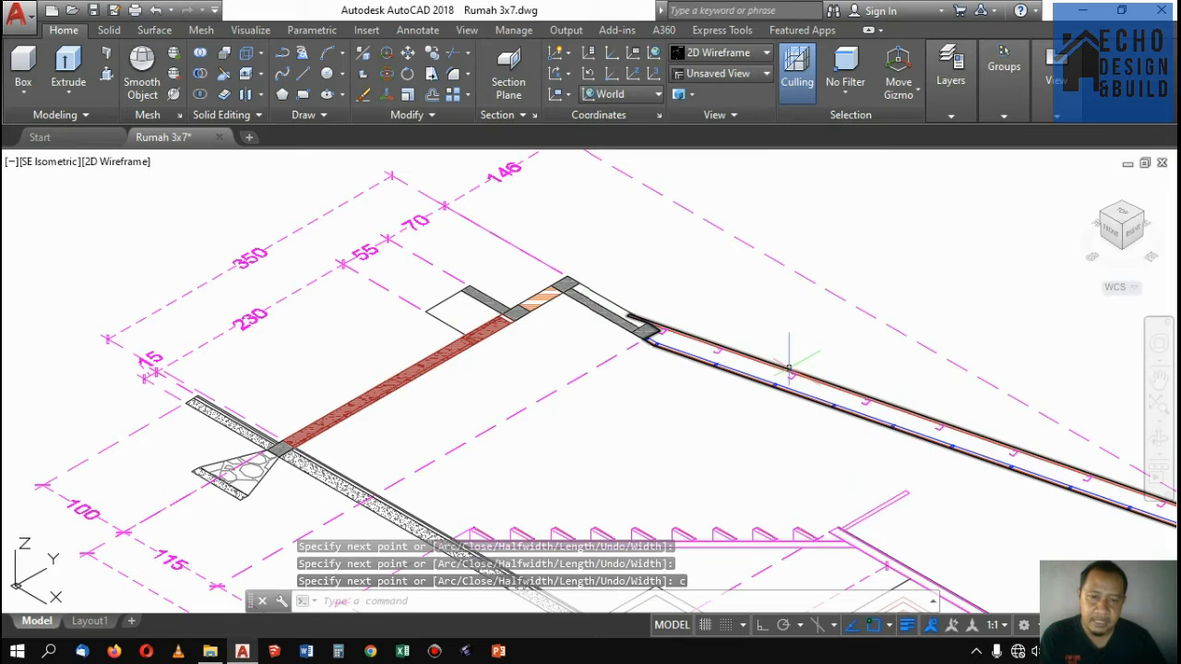
click(789, 367)
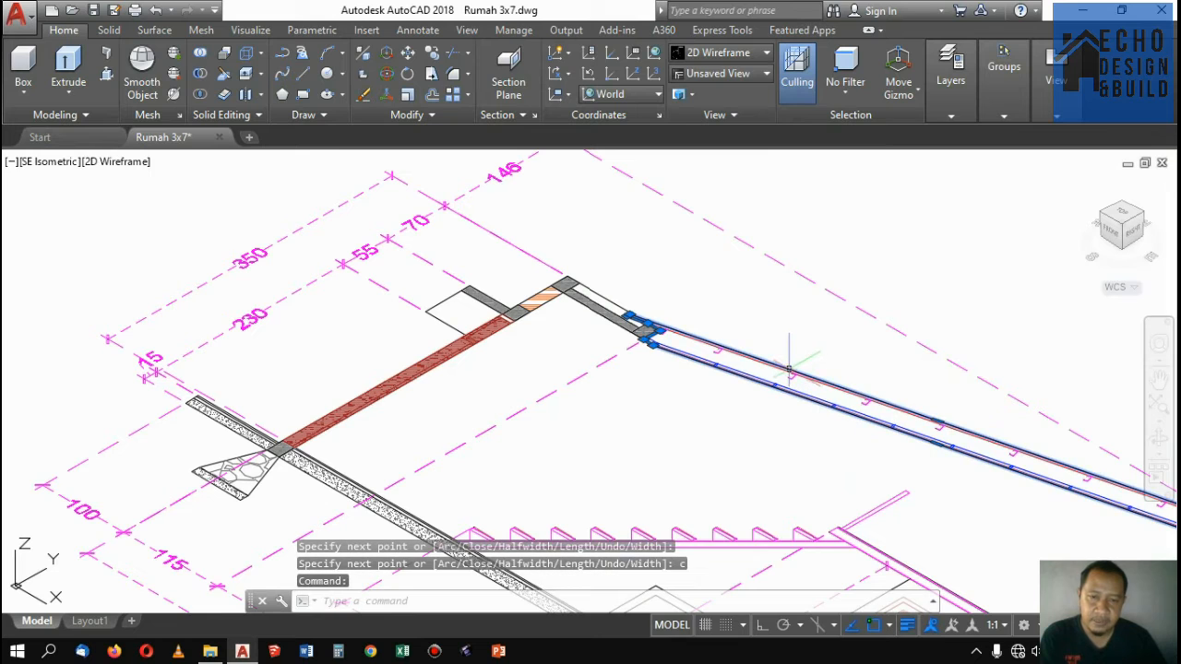
click(59, 62)
scroll(627, 318, down, 3)
scroll(654, 277, up, 2)
scroll(643, 300, down, 2)
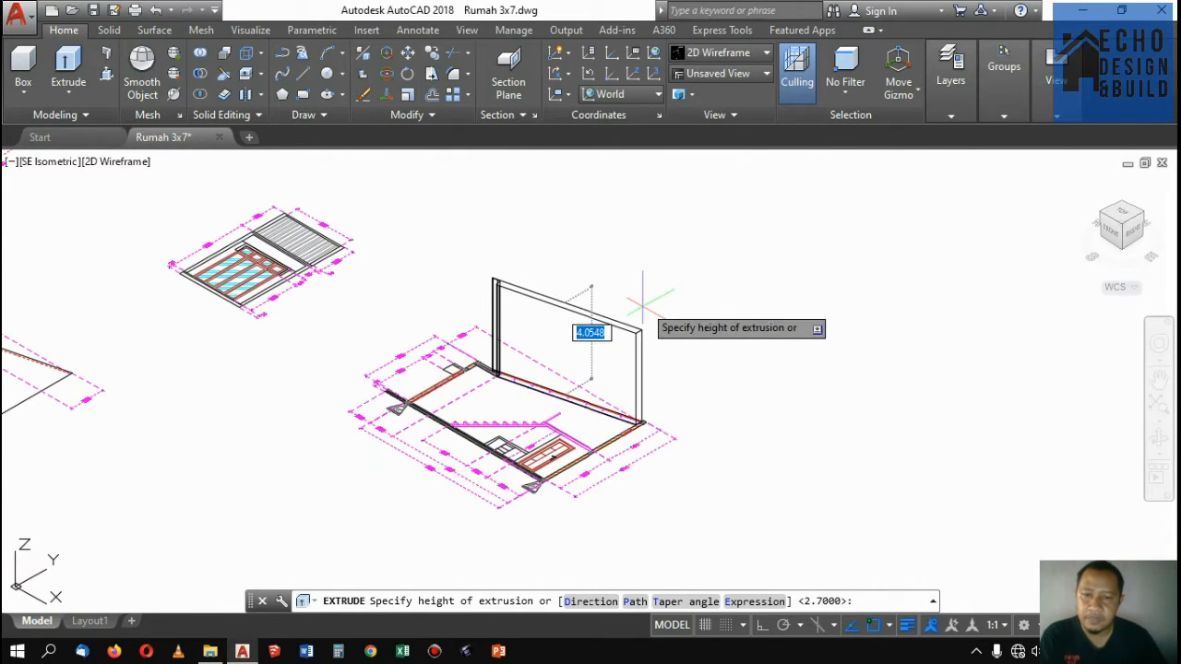
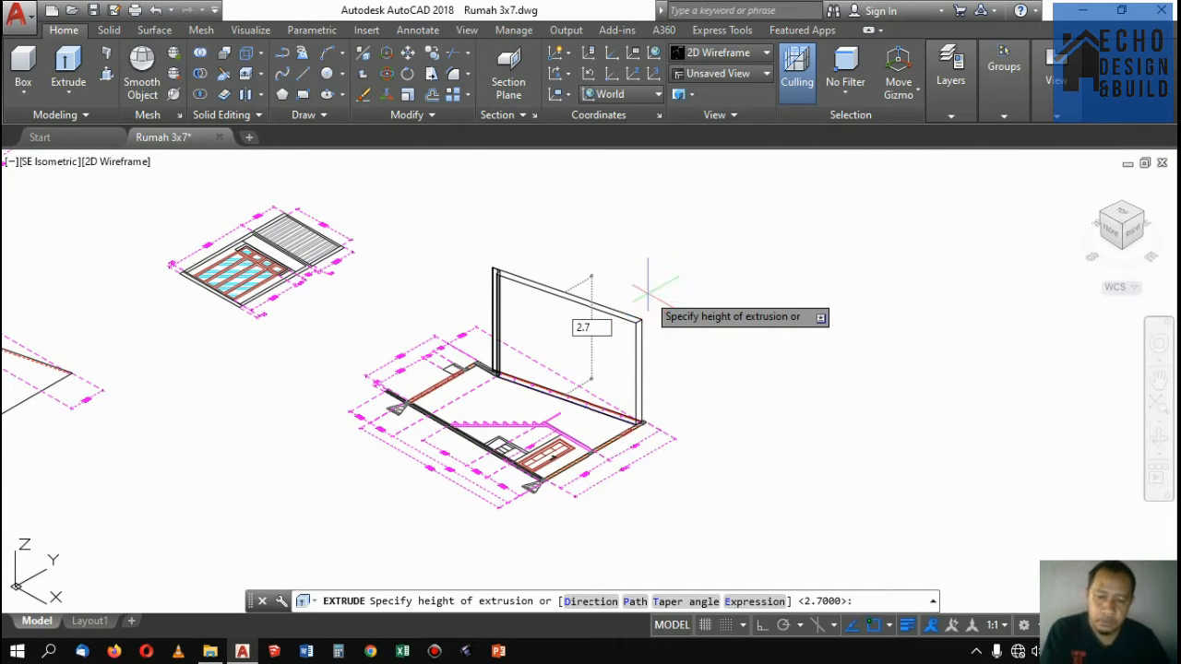
key(Return)
Rotate the extruded roof solid 90° about a base point beside the section drawing, with Ortho on
scroll(629, 389, up, 3)
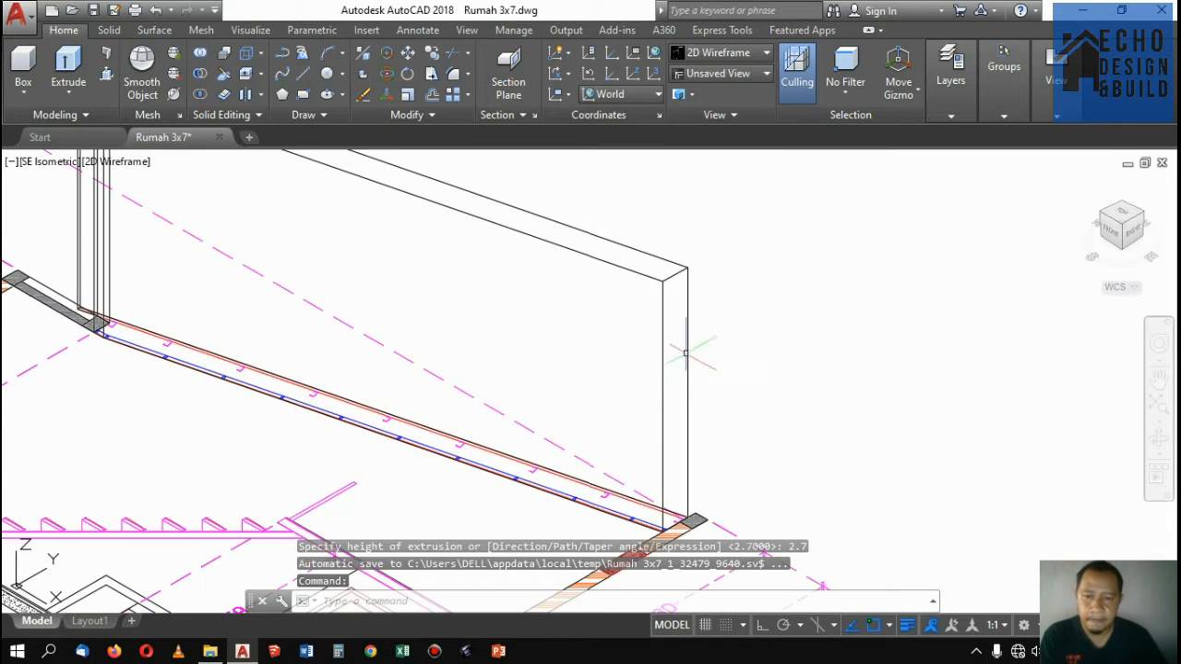
scroll(690, 350, down, 3)
click(698, 348)
click(664, 336)
scroll(541, 348, up, 2)
scroll(544, 355, up, 4)
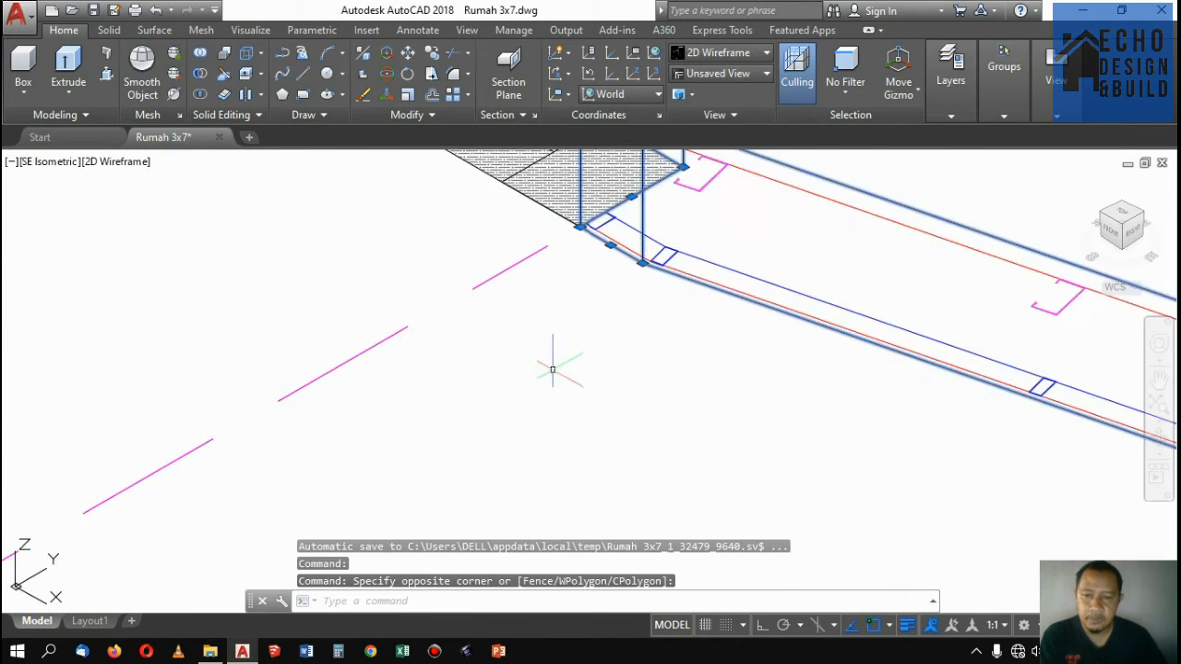
scroll(580, 340, down, 6)
scroll(746, 410, up, 3)
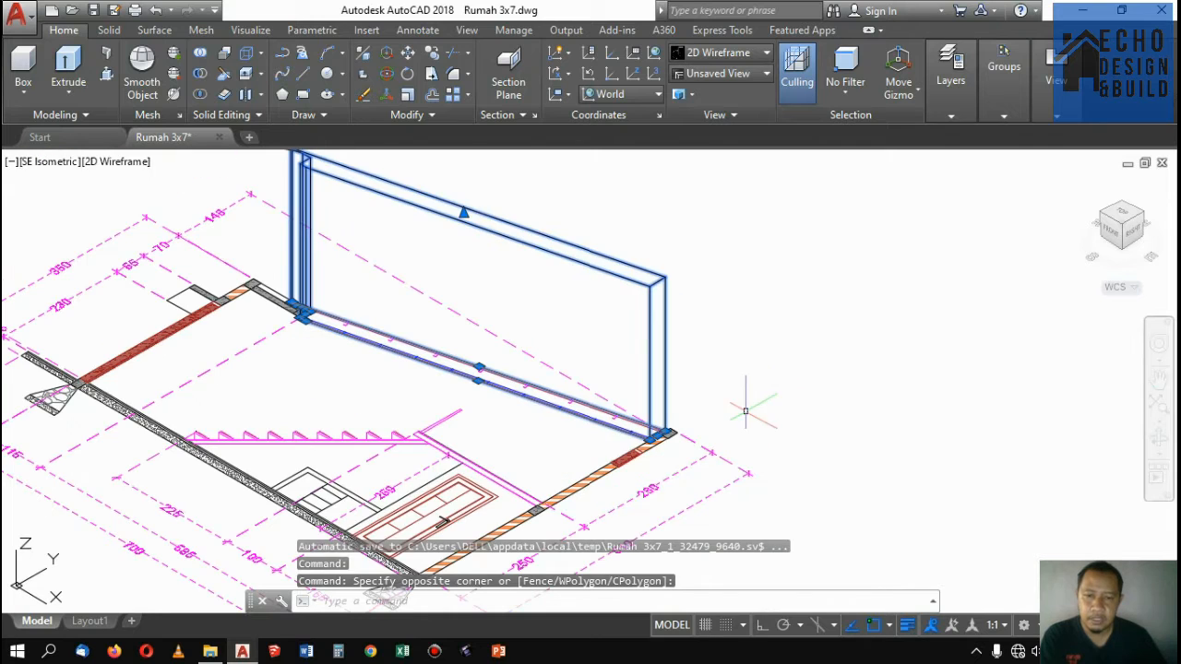
text(ro)
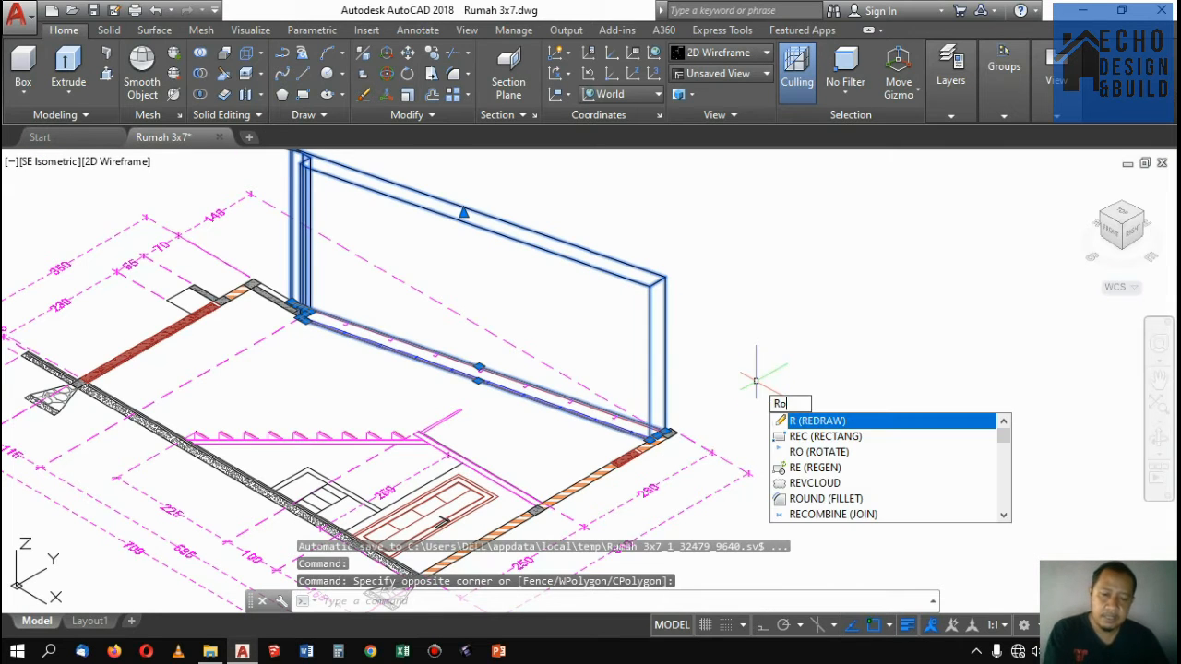
key(Return)
click(728, 400)
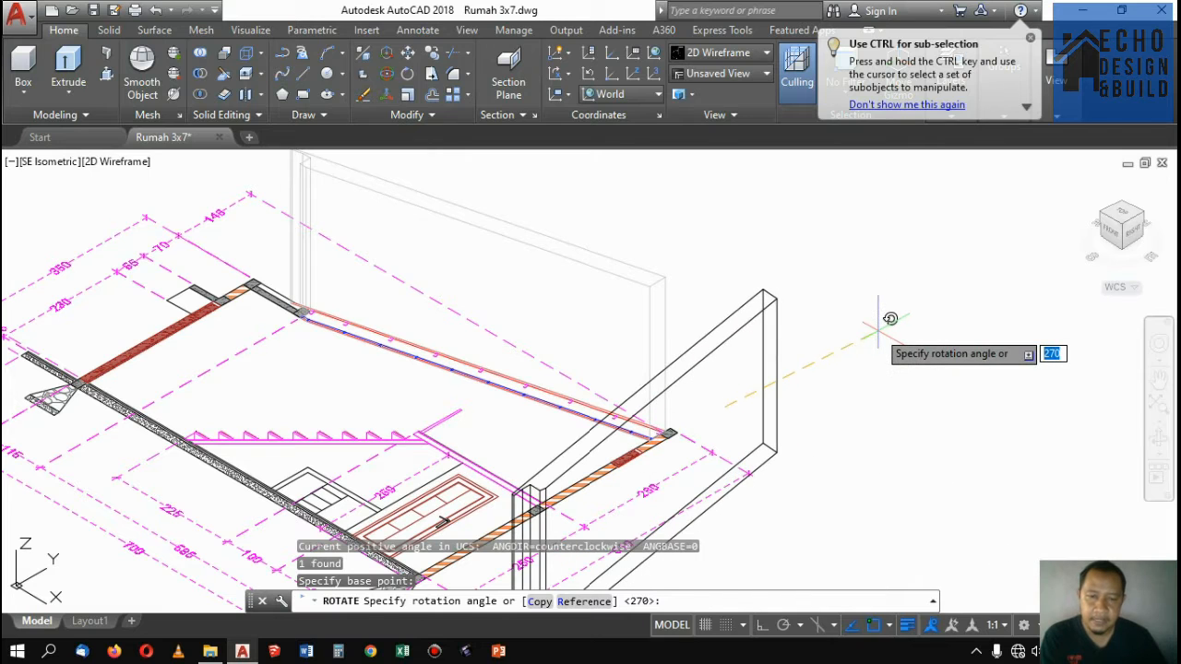
key(F8)
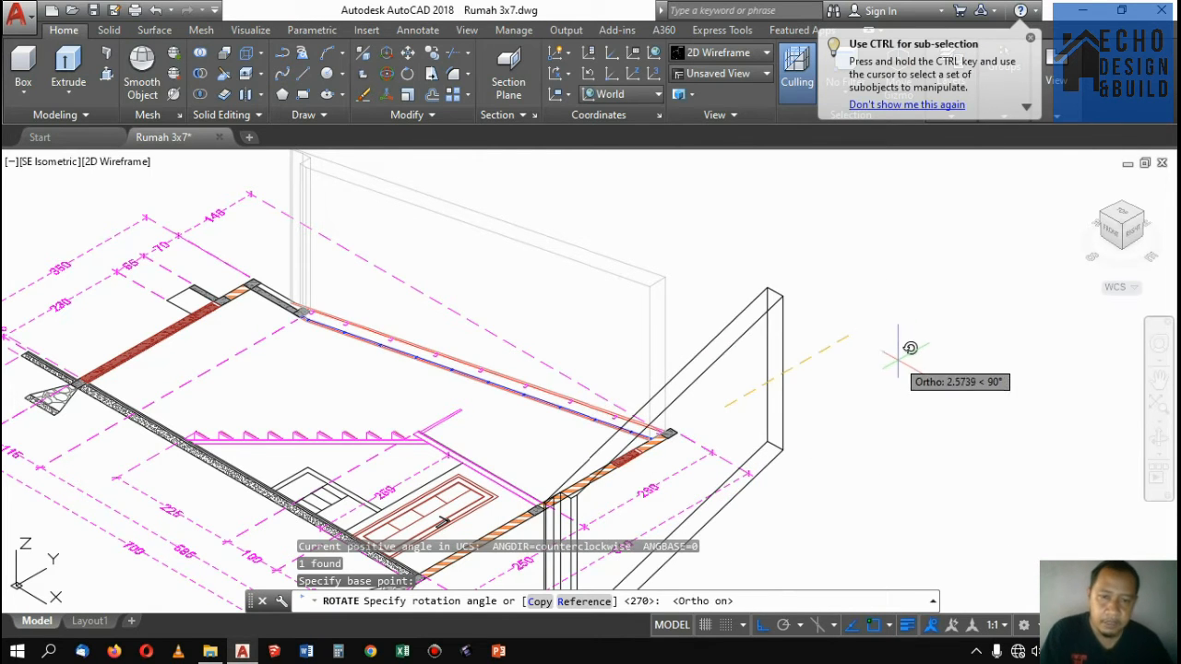
click(916, 344)
scroll(904, 342, down, 6)
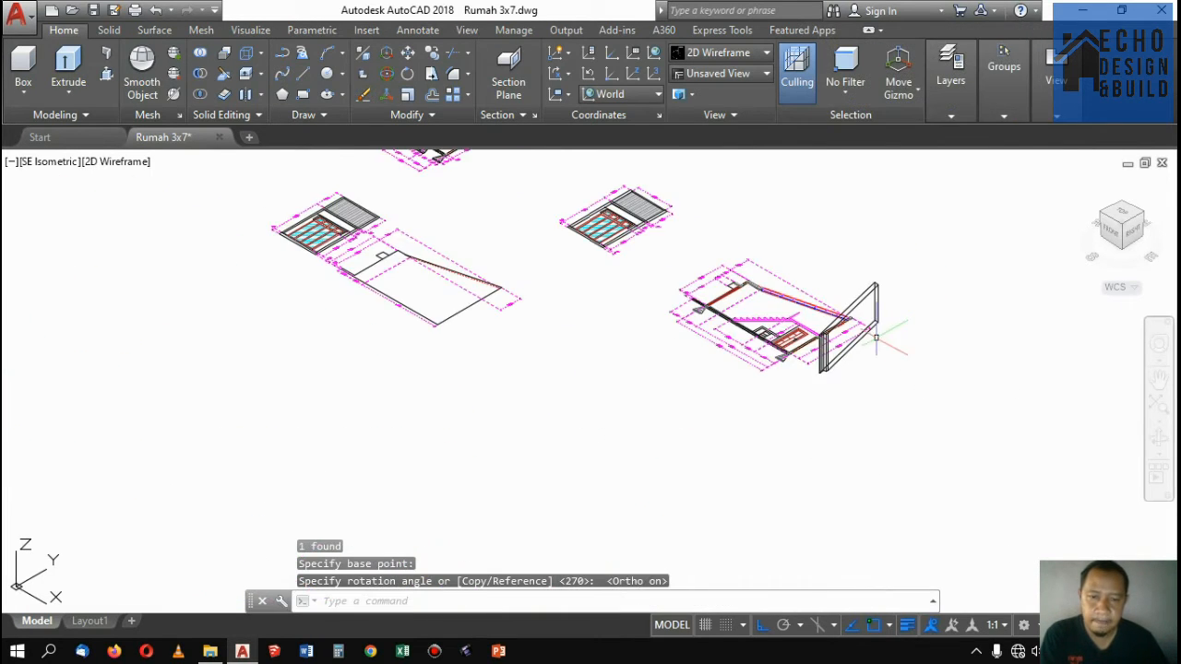
scroll(885, 318, up, 4)
scroll(745, 424, up, 5)
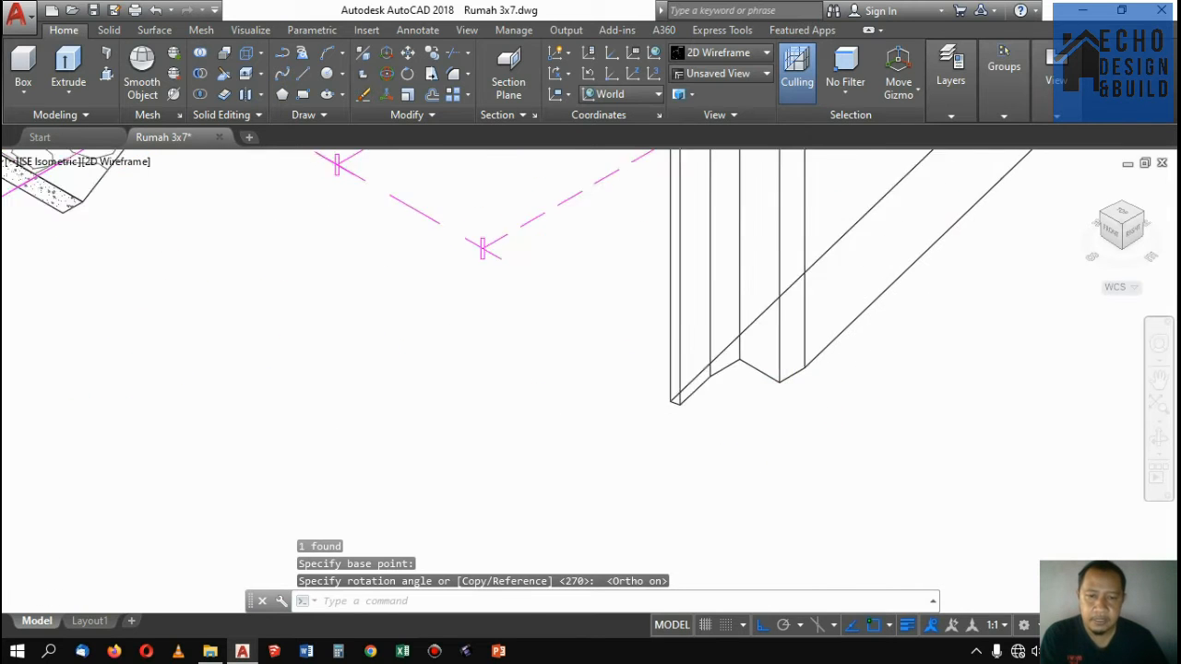
Align the UCS to the narrow vertical face at the lower end of the extruded roof solid using the Face option
scroll(762, 386, down, 2)
scroll(762, 386, up, 2)
scroll(750, 420, down, 3)
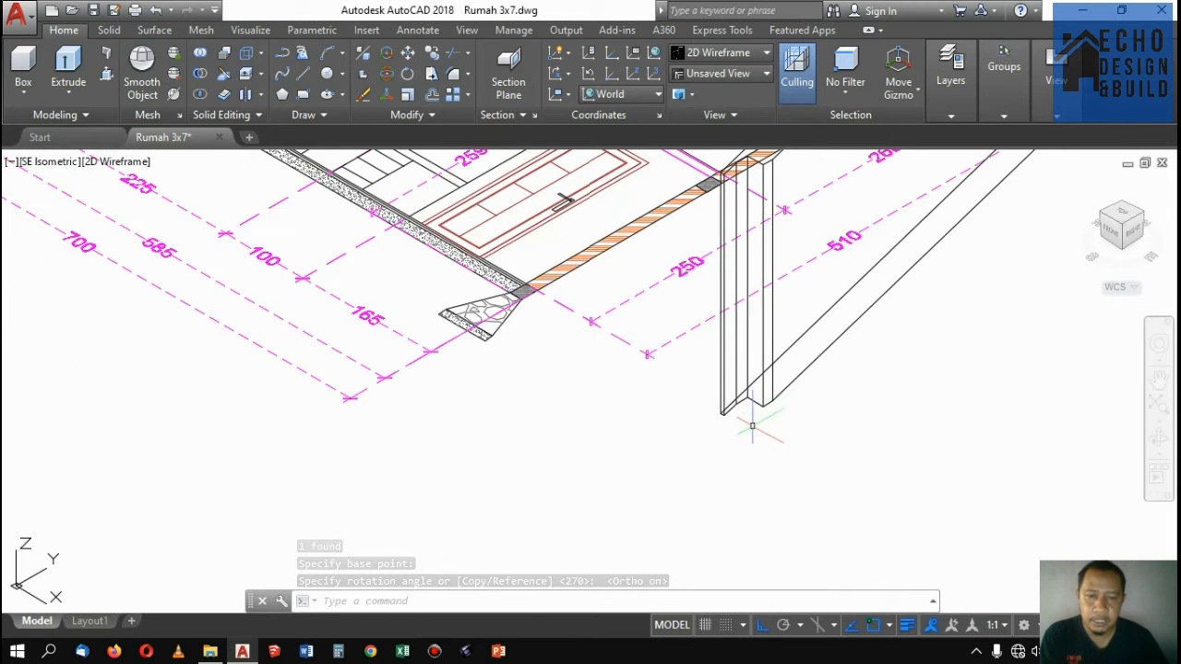
scroll(749, 415, up, 4)
scroll(749, 397, down, 1)
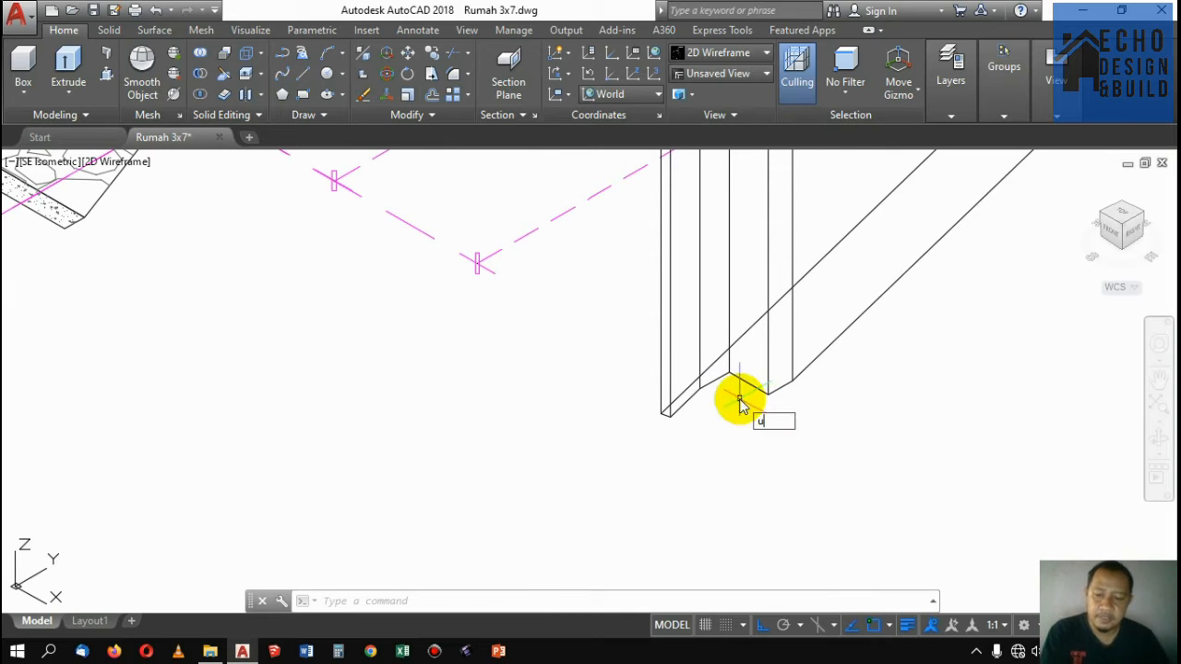
text(c)
key(Return)
text(f)
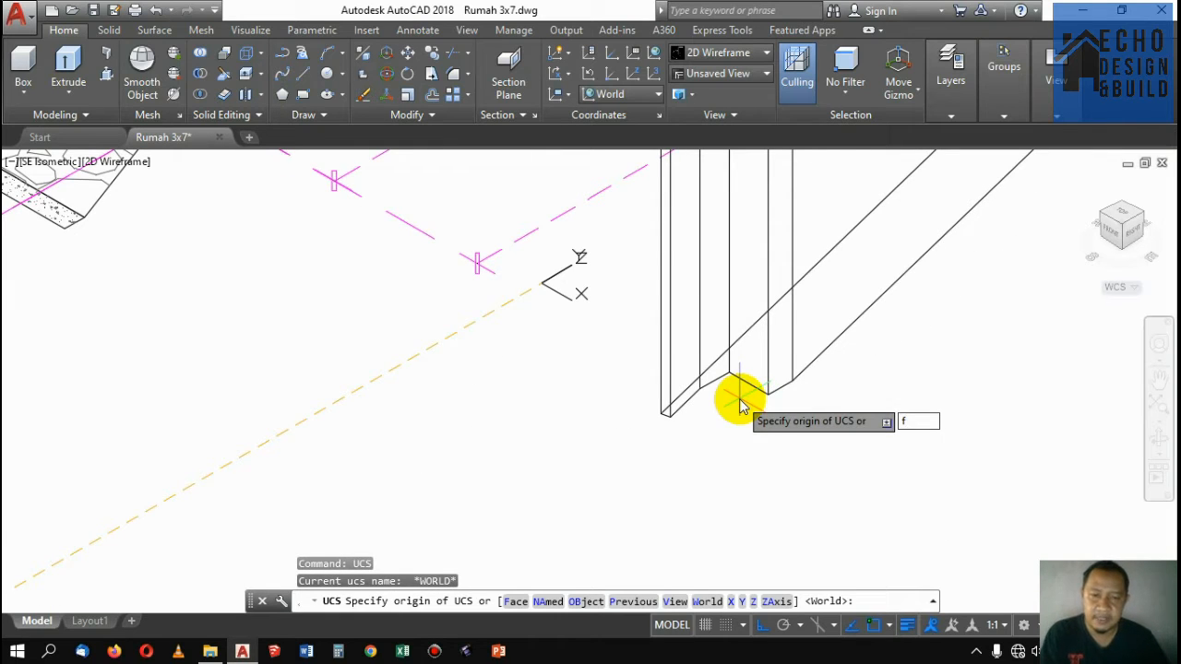
key(Return)
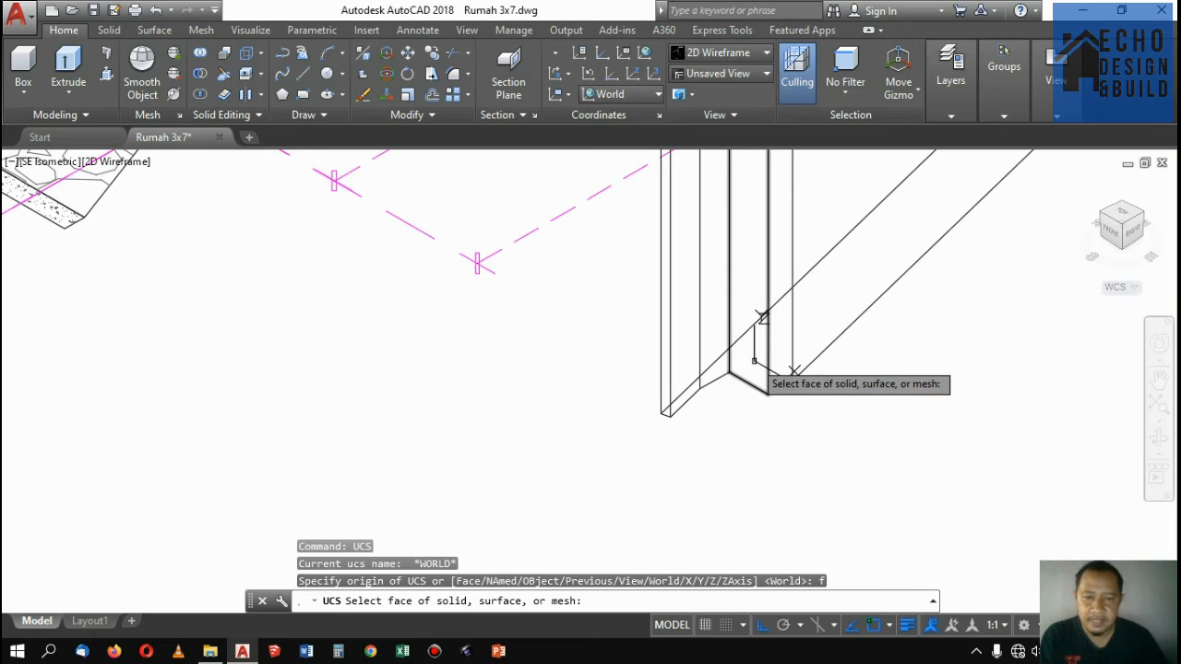
click(755, 367)
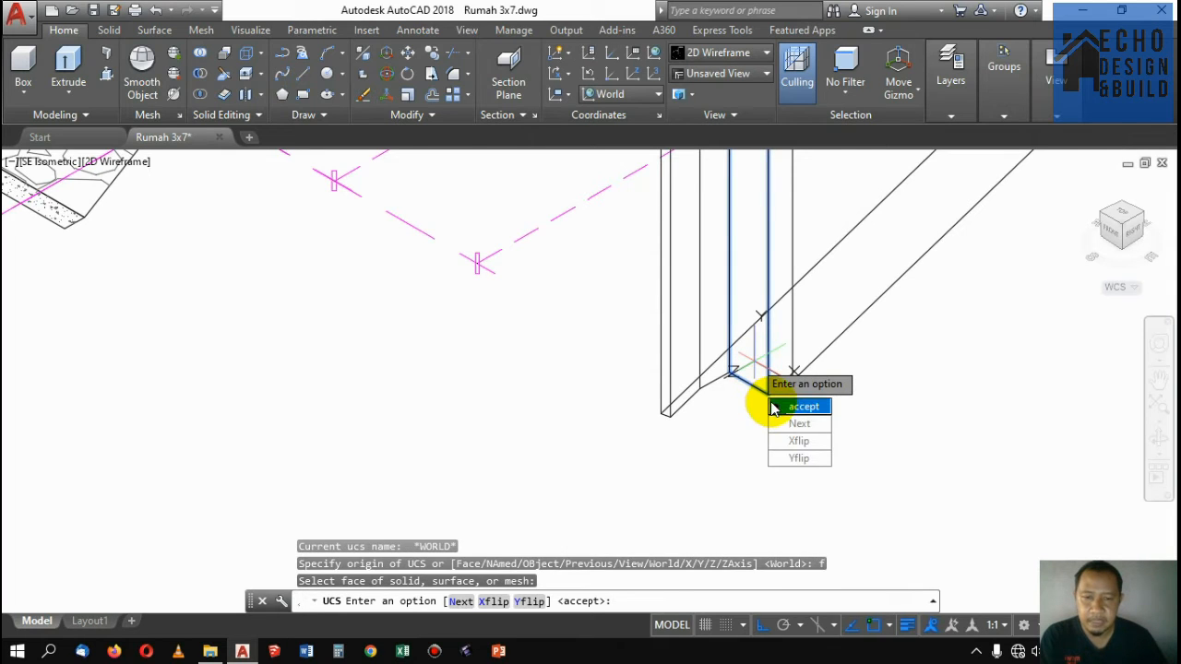
click(774, 407)
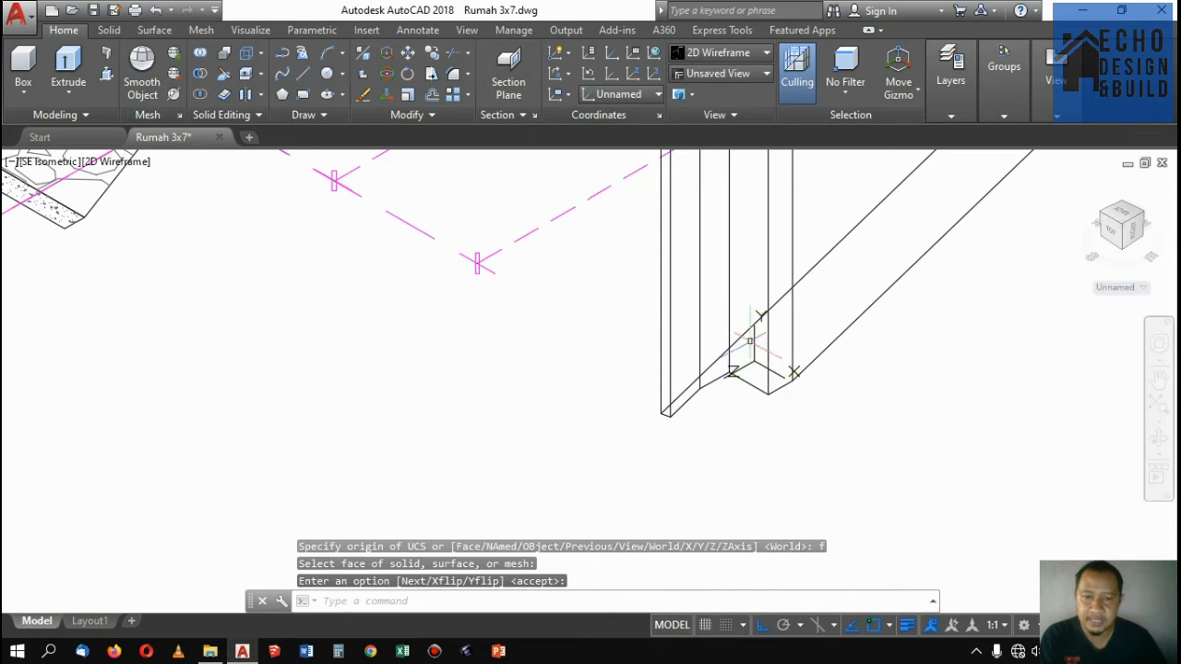
Rotate the roof solid 270° in the new UCS about the lower corner of its narrow end face
click(773, 351)
click(764, 350)
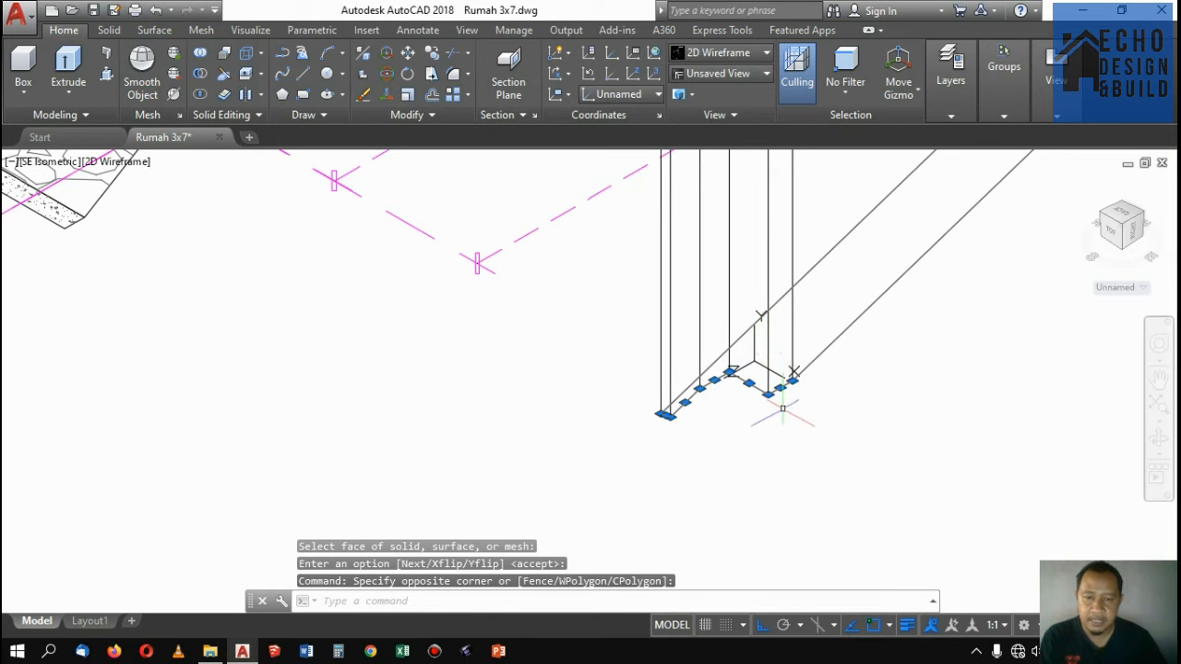
text(ro)
key(Return)
scroll(784, 466, up, 3)
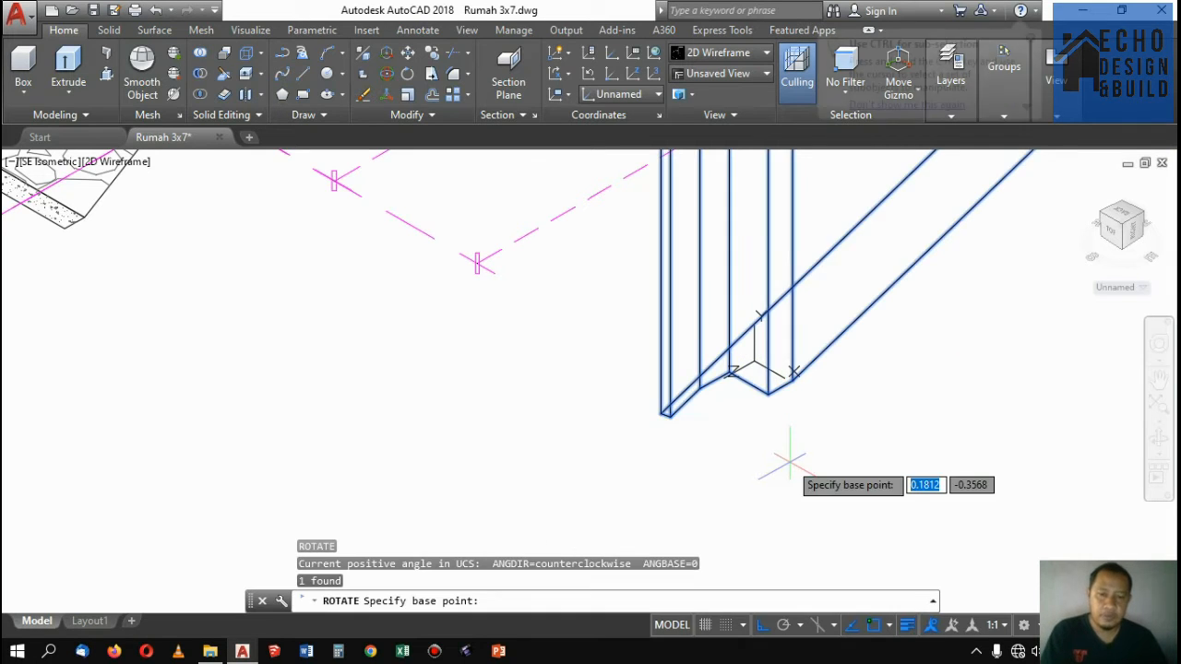
scroll(762, 373, up, 4)
click(763, 373)
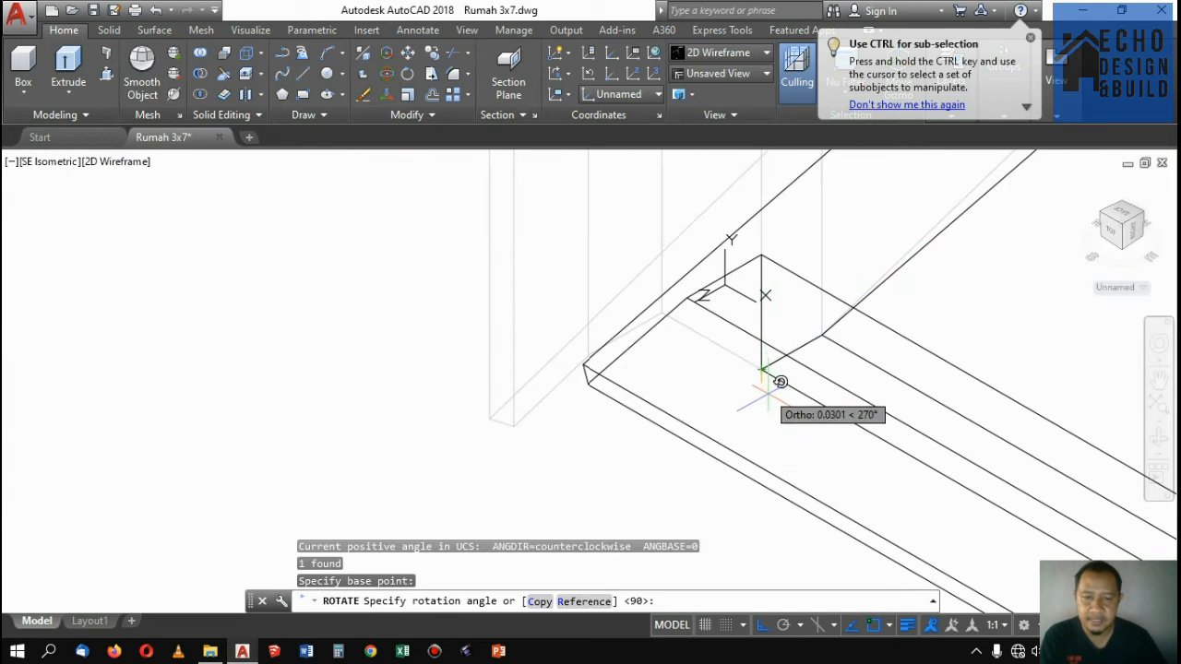
click(775, 412)
scroll(738, 406, down, 6)
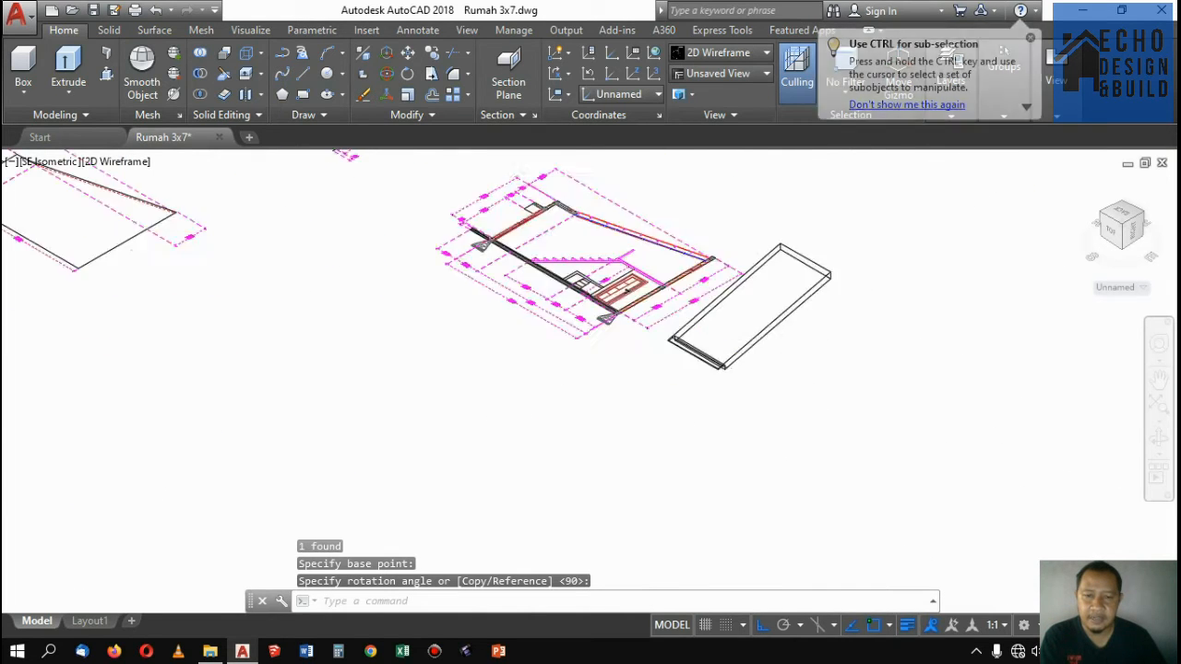
Move the roof solid from the lower corner of its slab-beam notch to the lower corner of the concrete slab on the house frame
scroll(680, 329, up, 3)
scroll(601, 329, down, 7)
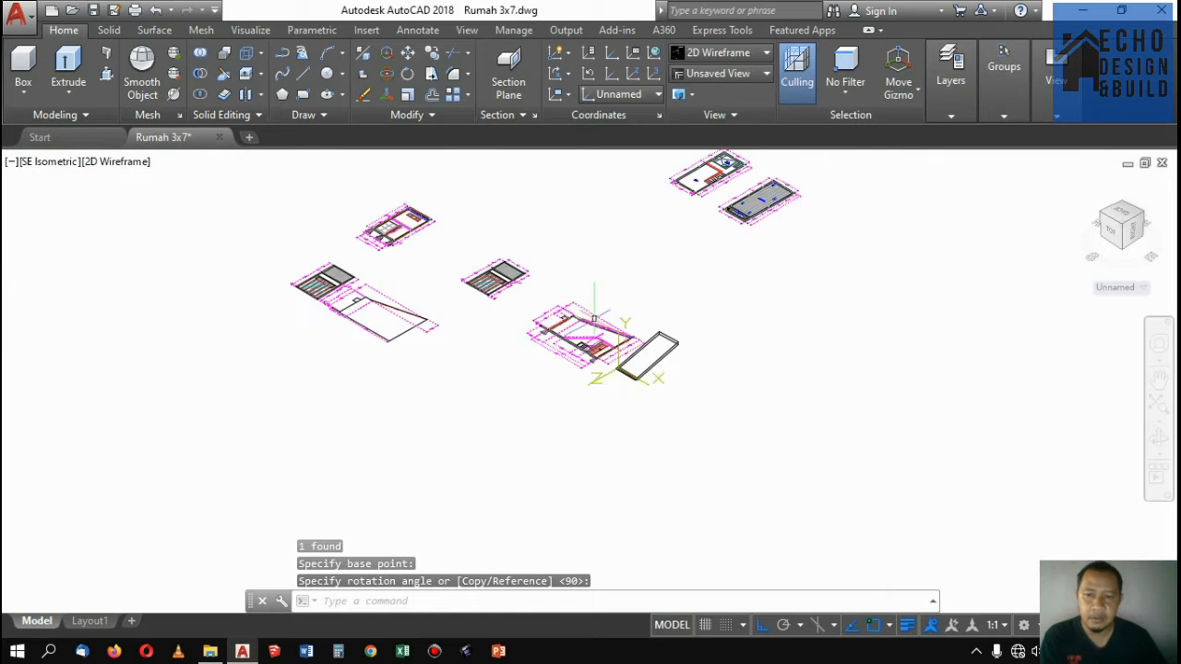
scroll(594, 318, up, 8)
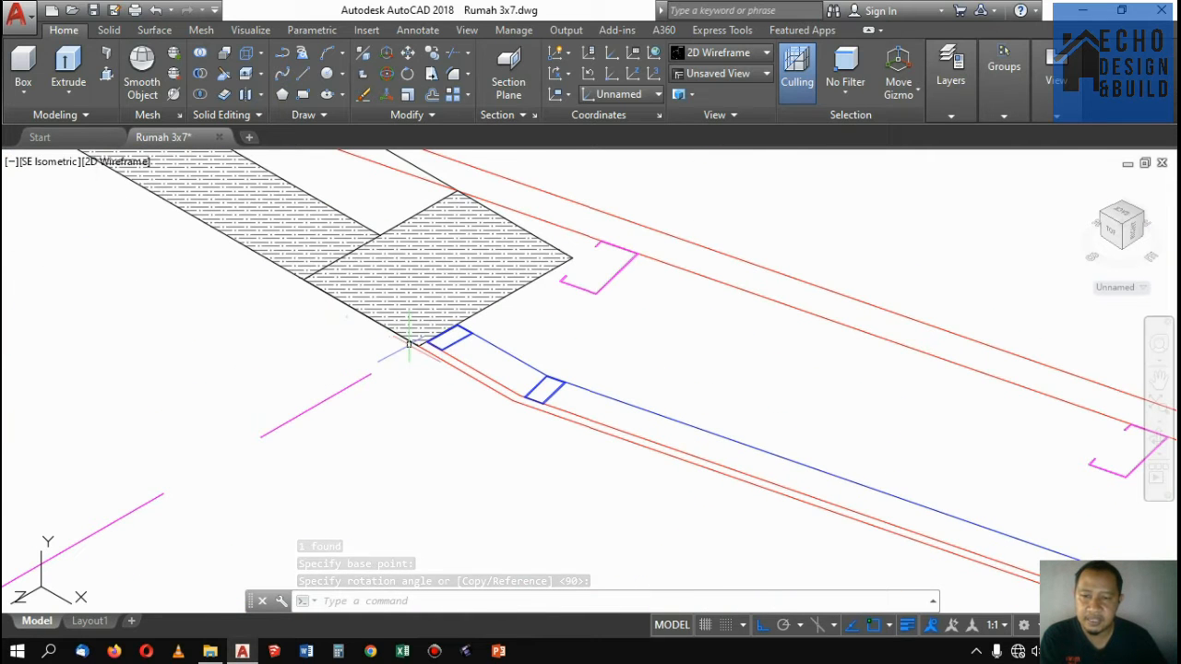
scroll(424, 343, down, 7)
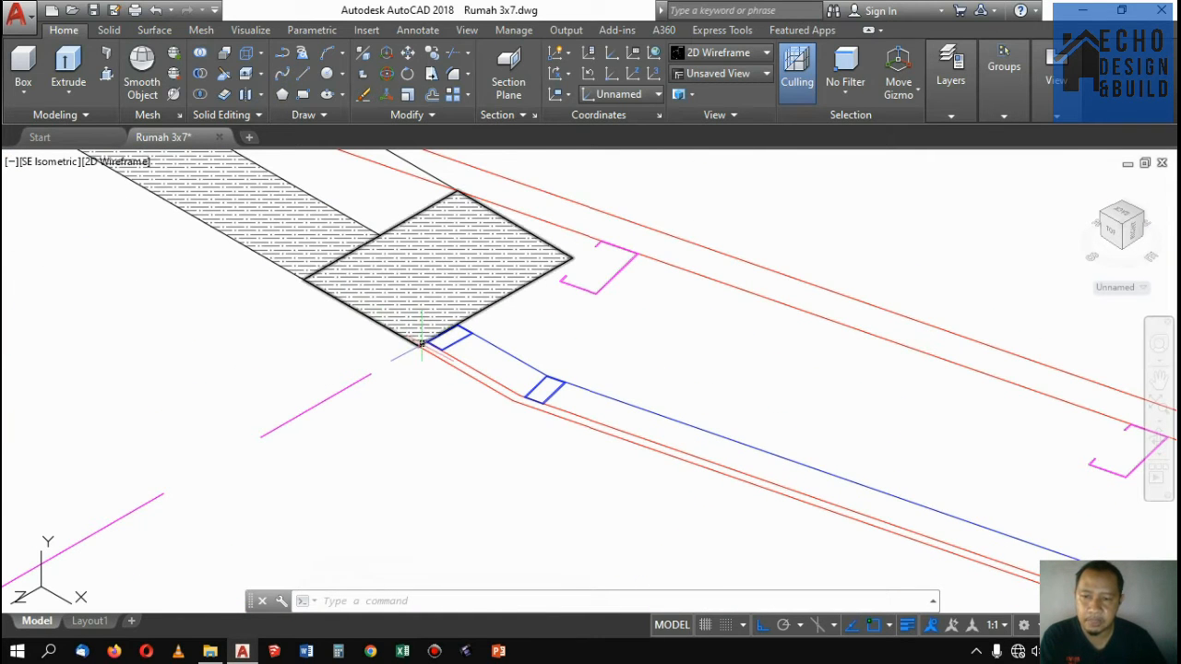
scroll(624, 387, up, 5)
scroll(506, 376, up, 3)
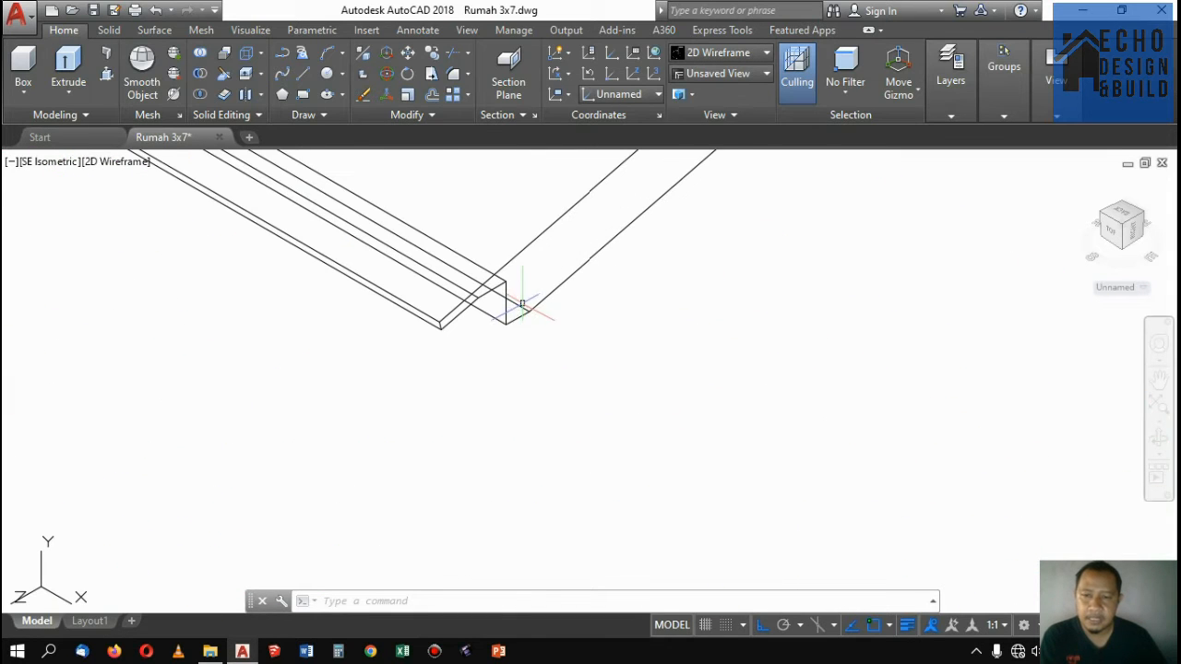
click(522, 321)
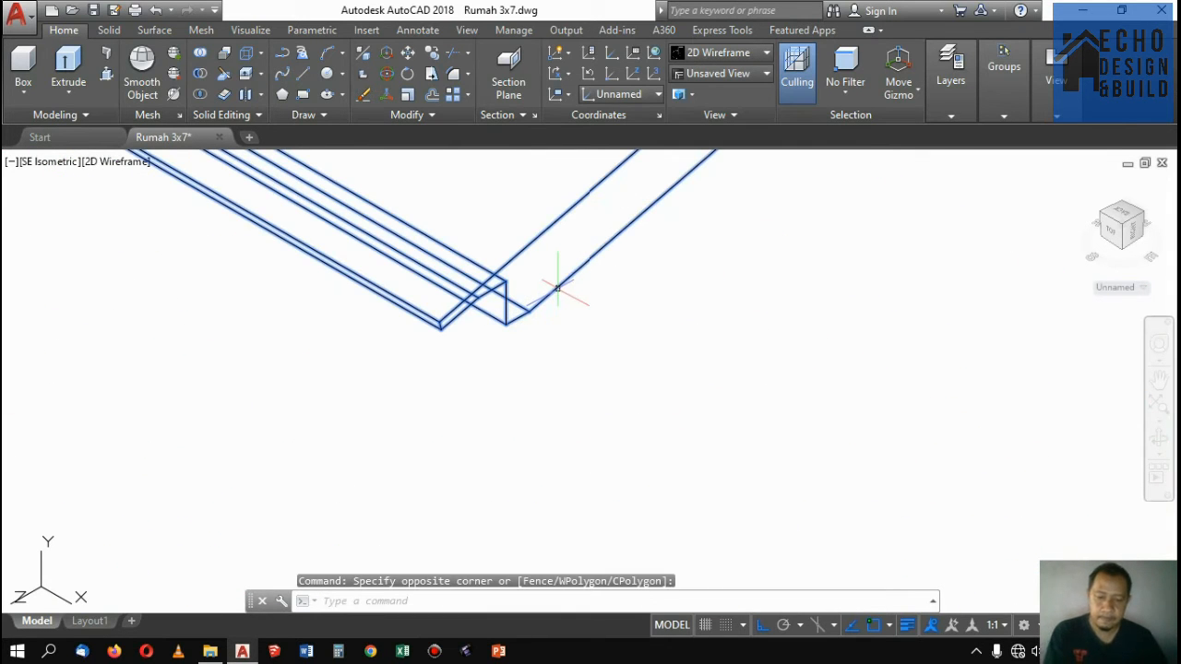
key(Return)
scroll(494, 314, up, 2)
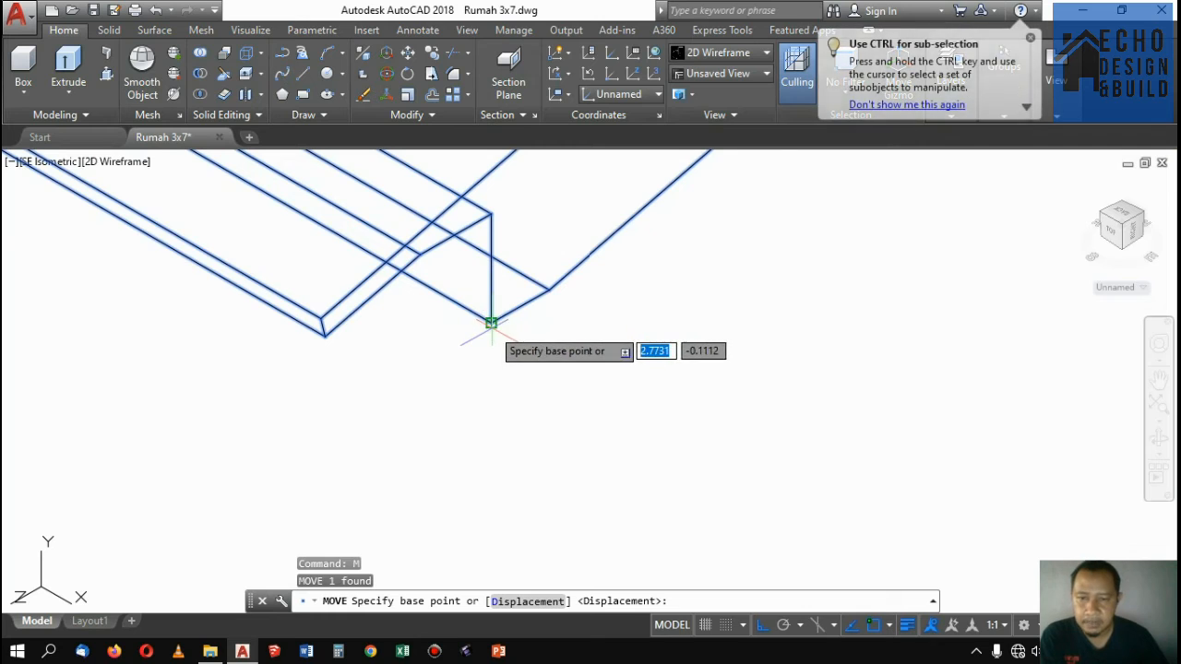
scroll(482, 309, up, 2)
click(482, 346)
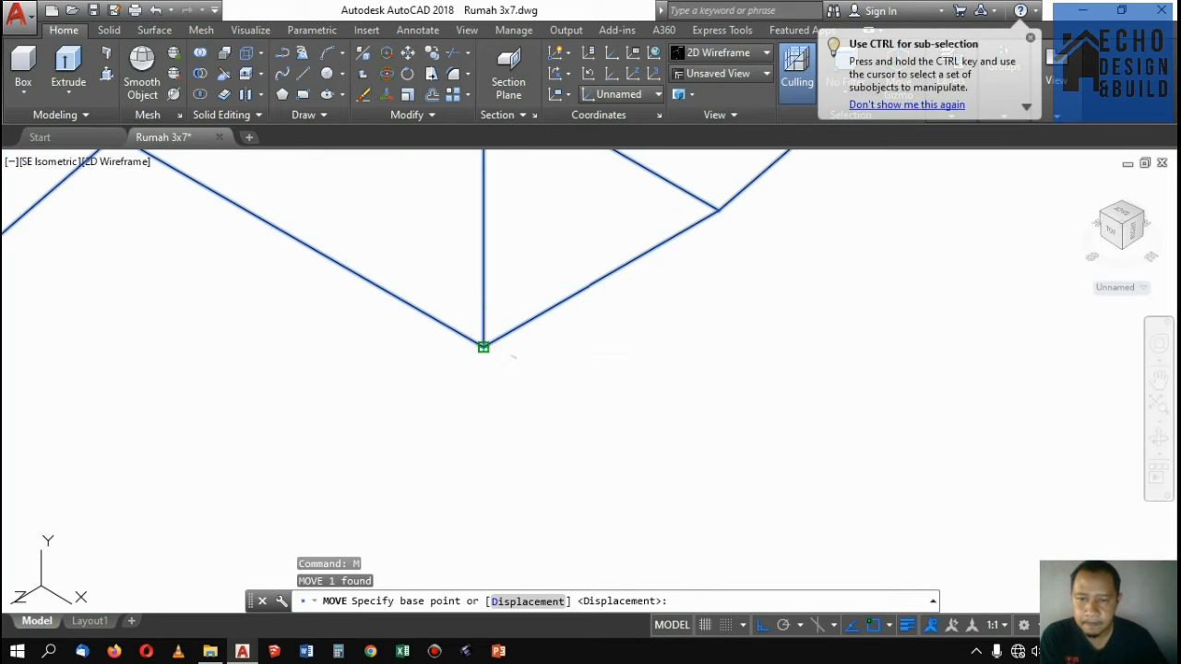
scroll(553, 355, down, 2)
scroll(557, 356, down, 5)
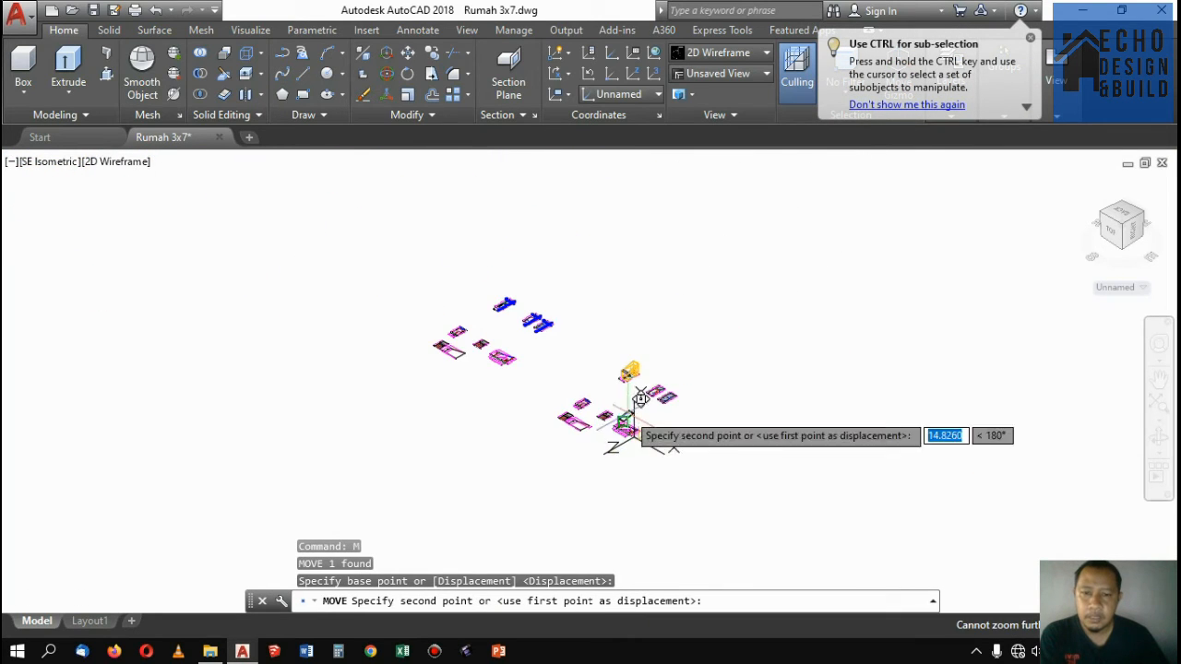
scroll(635, 308, up, 8)
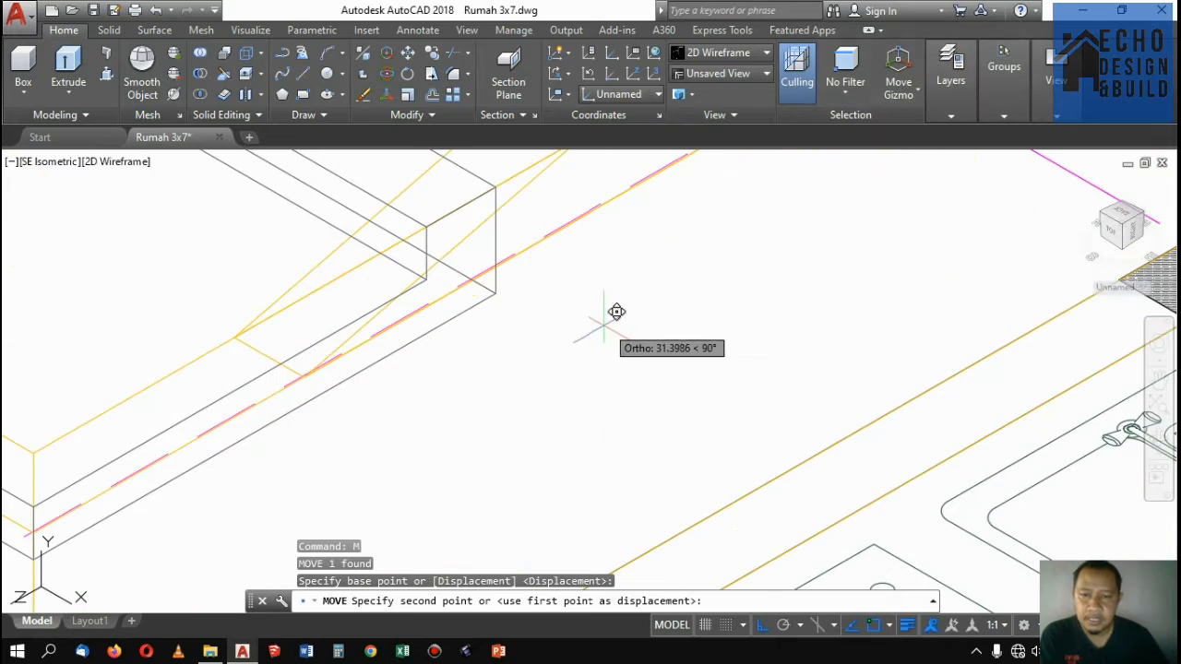
click(499, 284)
Set the visual style to Conceptual to shade the house model with the roof in place
scroll(498, 283, down, 10)
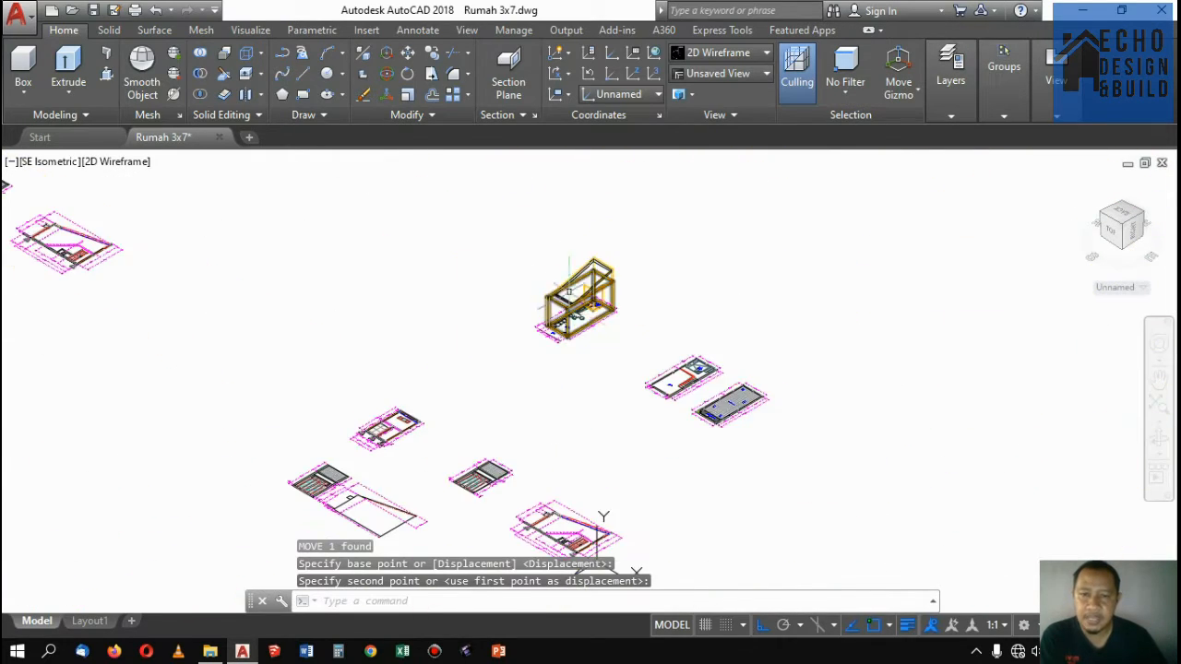
scroll(605, 260, up, 5)
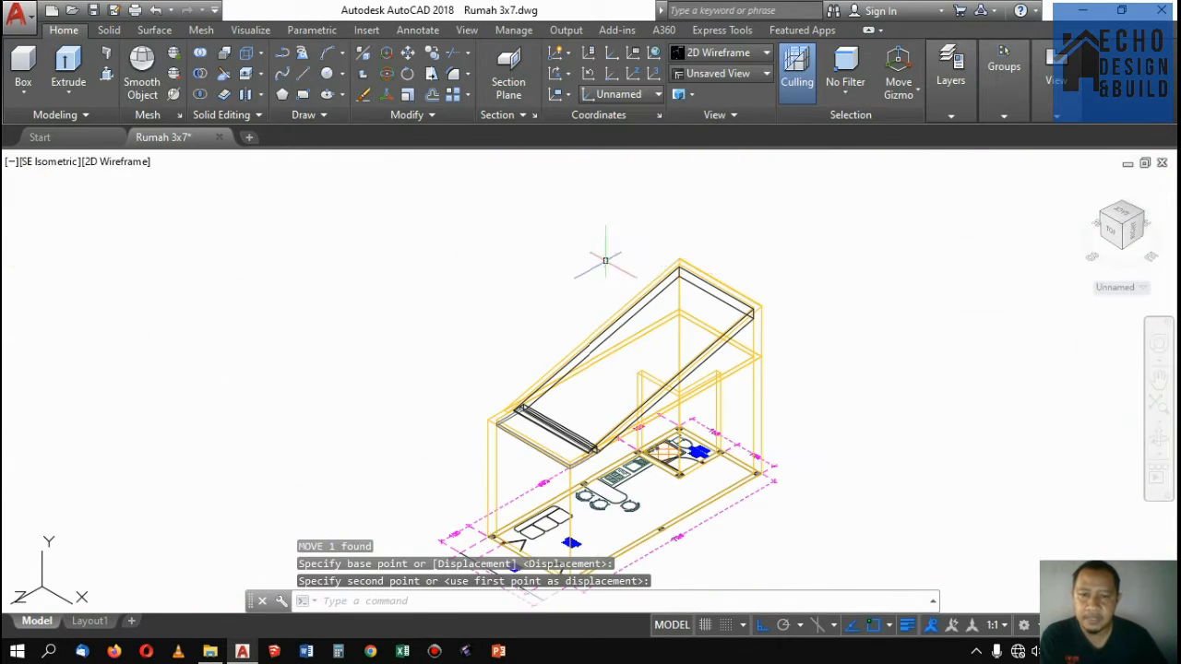
click(717, 52)
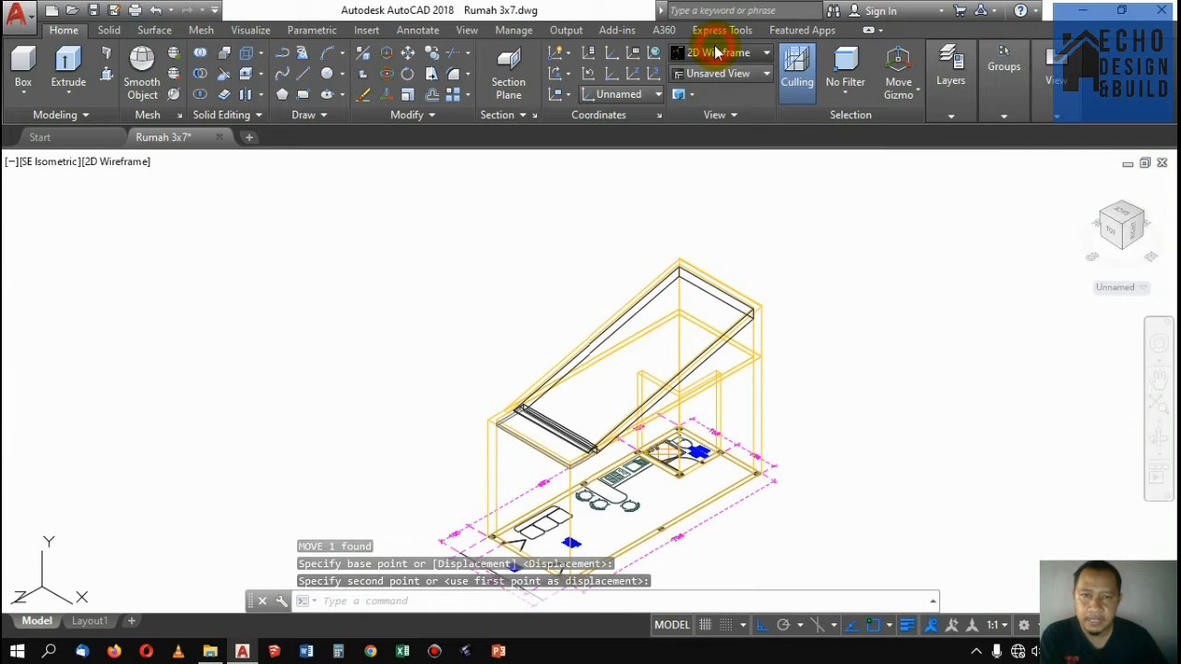
click(766, 52)
click(925, 88)
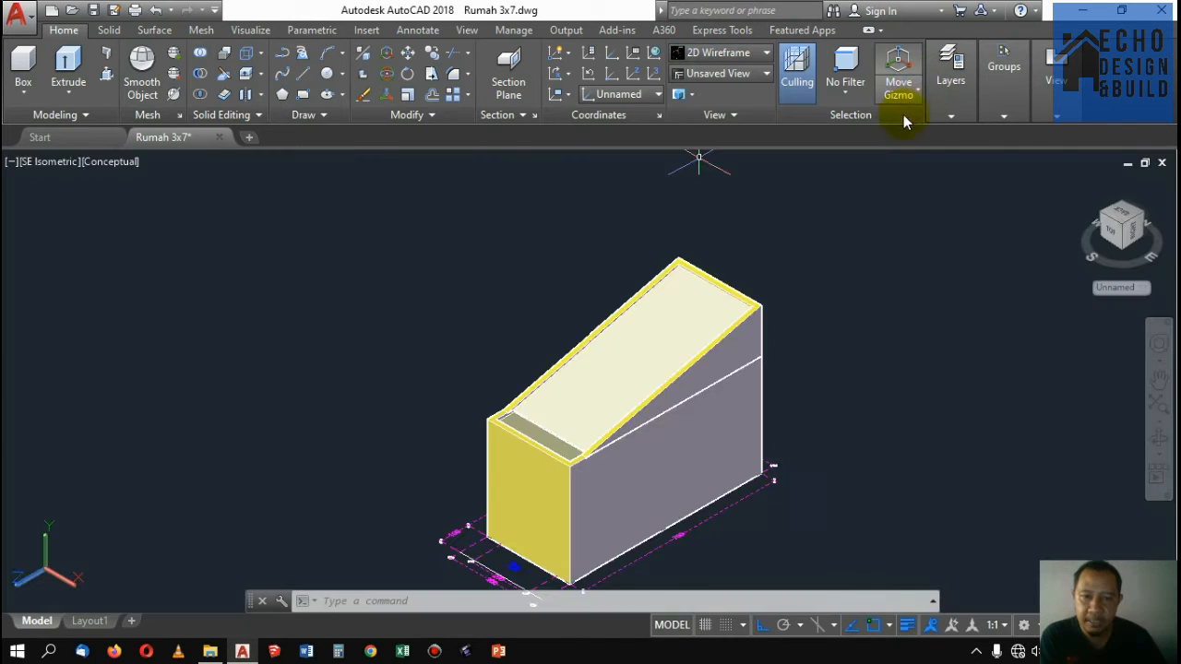
Assign the sloped roof solid to the atap layer and clear the selection
scroll(637, 363, up, 5)
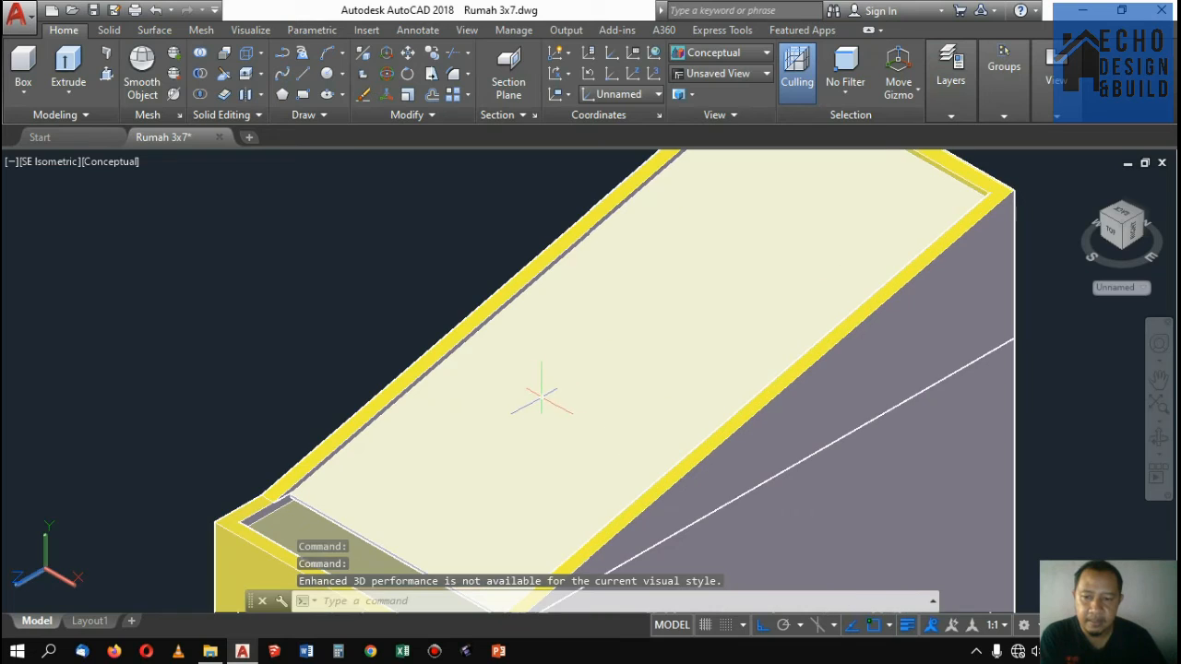
scroll(533, 352, down, 5)
scroll(547, 374, up, 3)
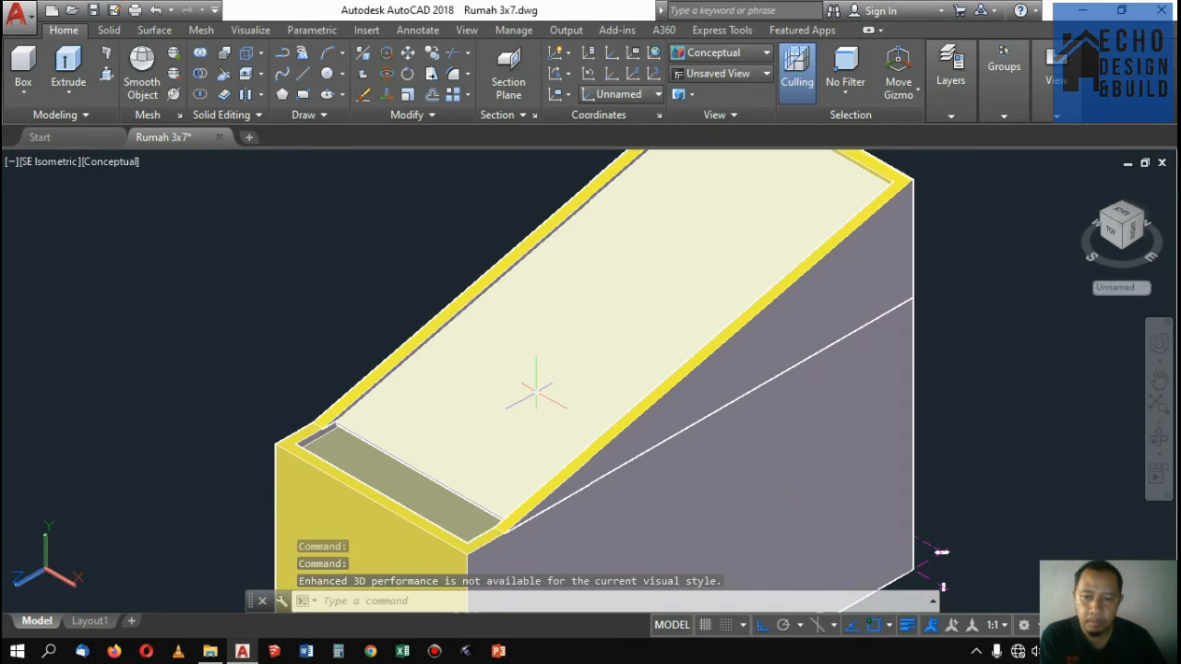
scroll(541, 388, down, 2)
click(528, 380)
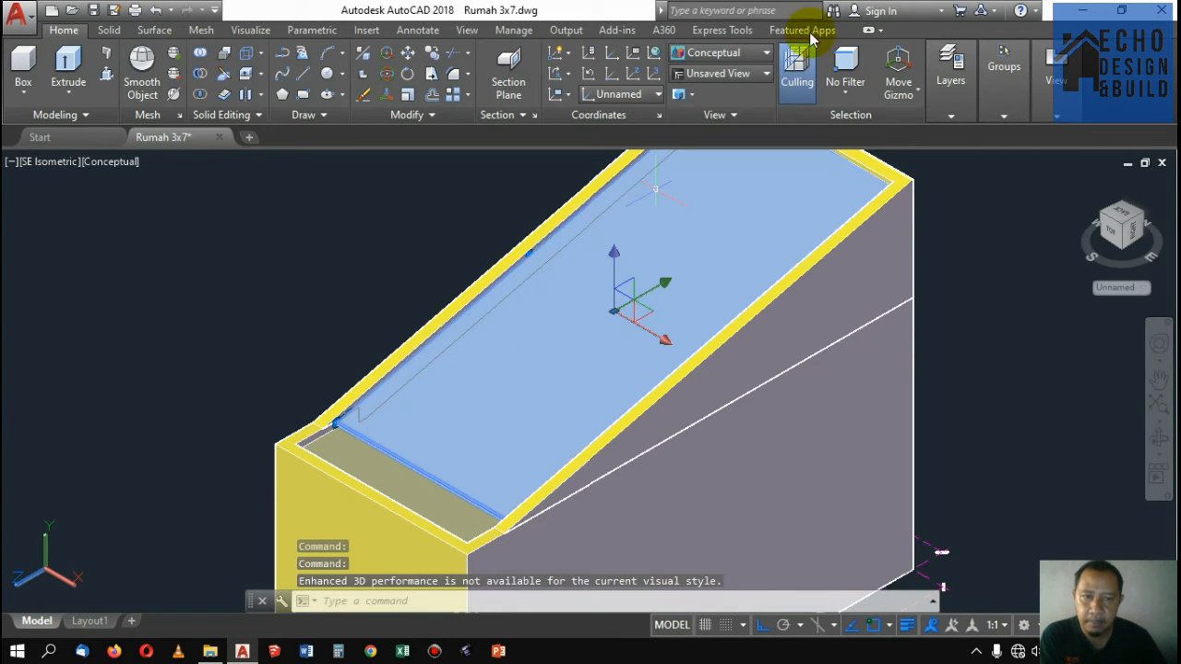
click(952, 112)
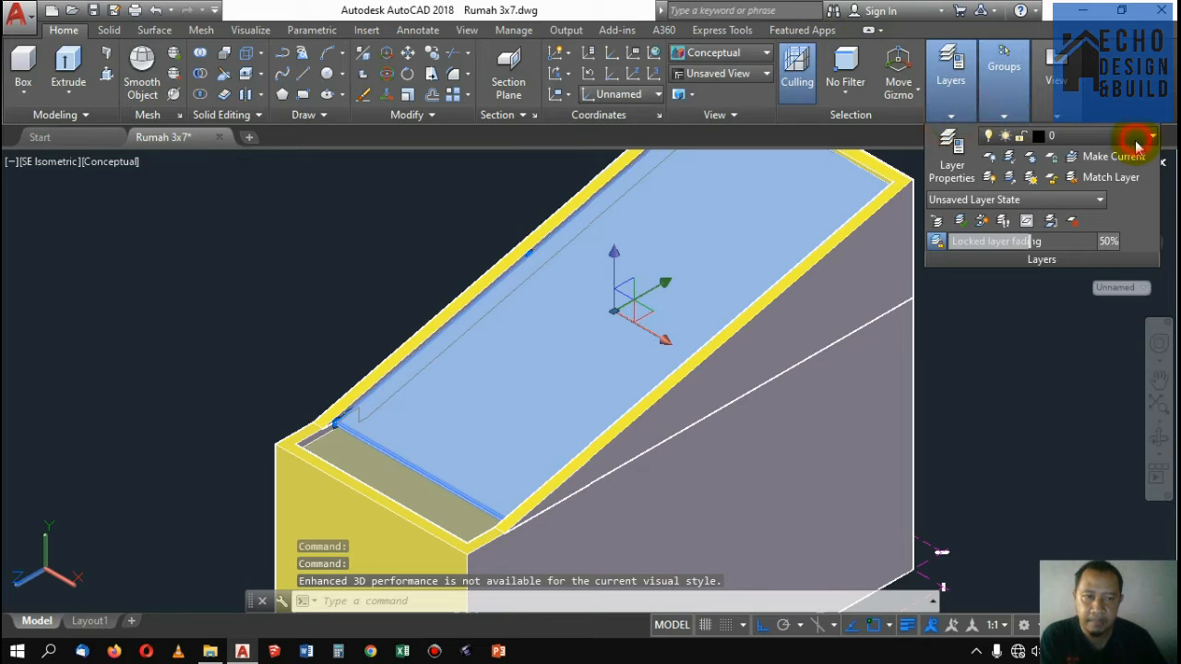
click(1093, 135)
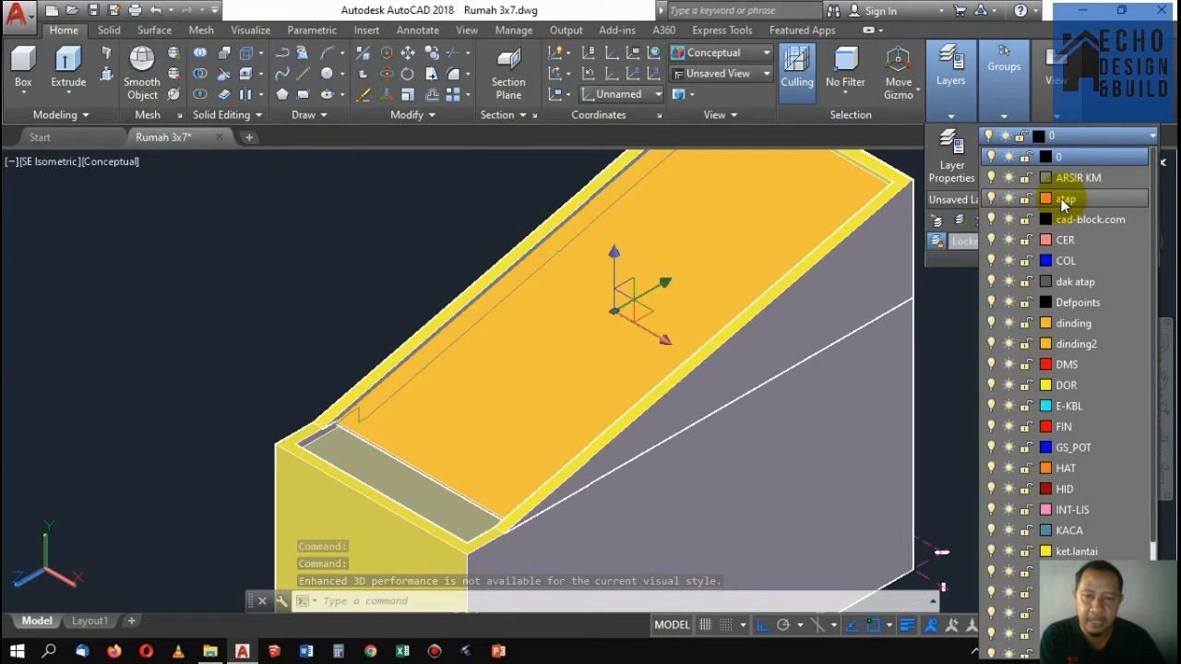
click(1062, 200)
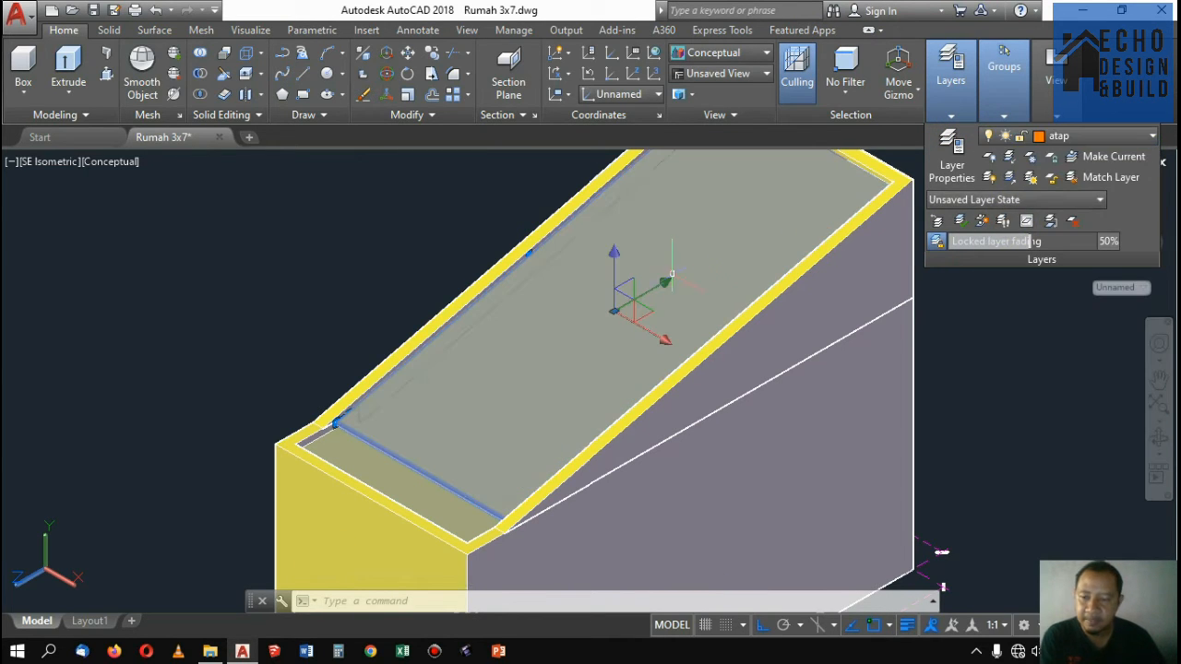
key(Escape)
scroll(700, 258, down, 4)
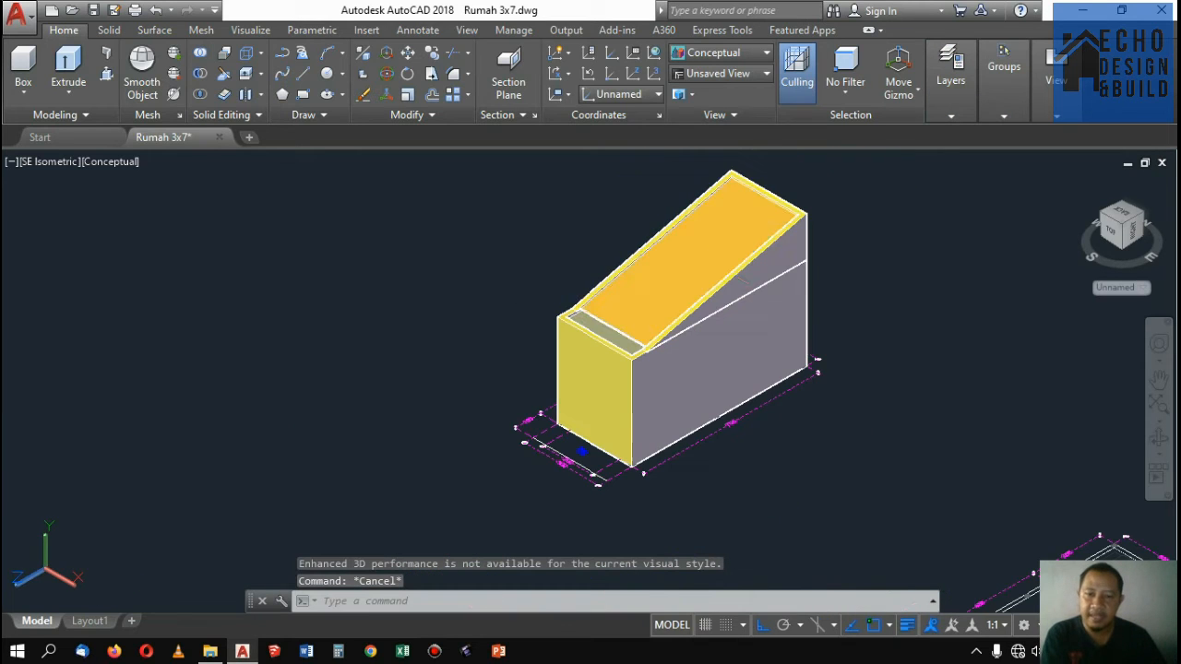
Turn off the atap layer to hide the roof solid
click(951, 116)
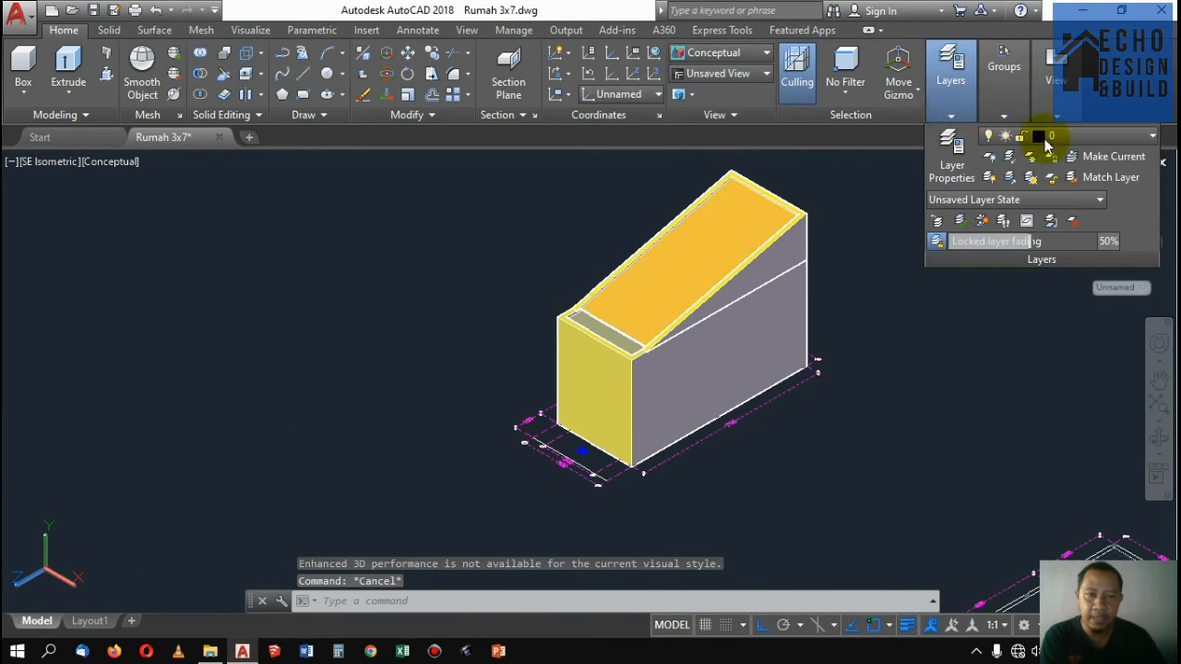
click(1075, 140)
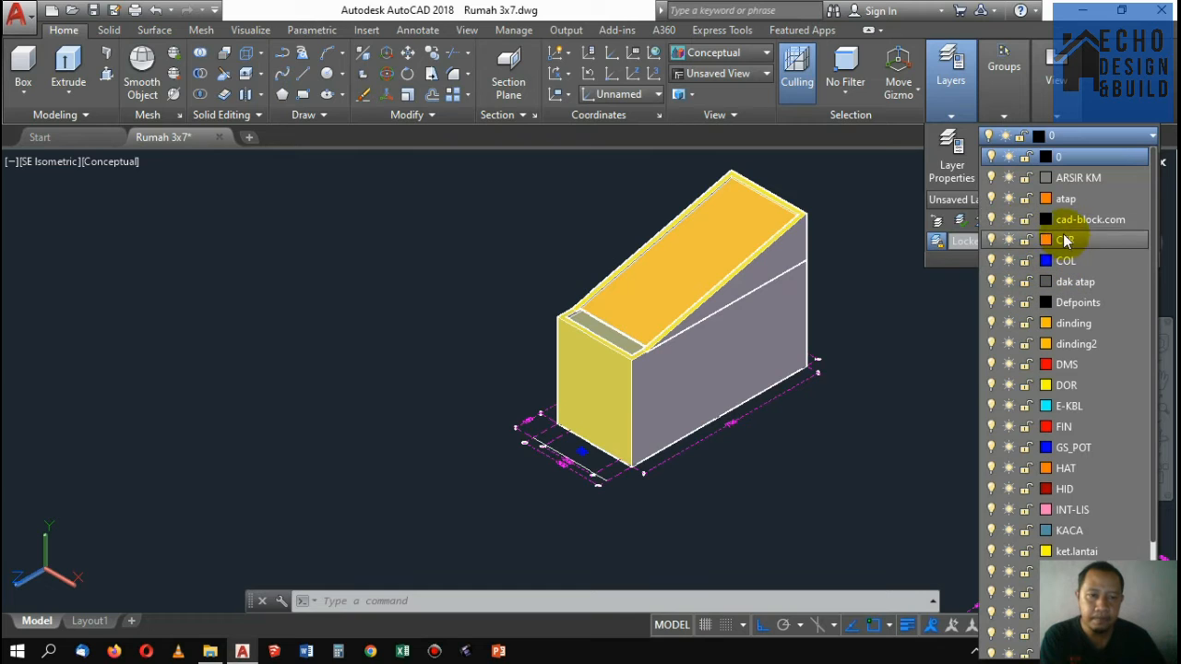
scroll(1053, 229, down, 1)
scroll(1042, 241, down, 1)
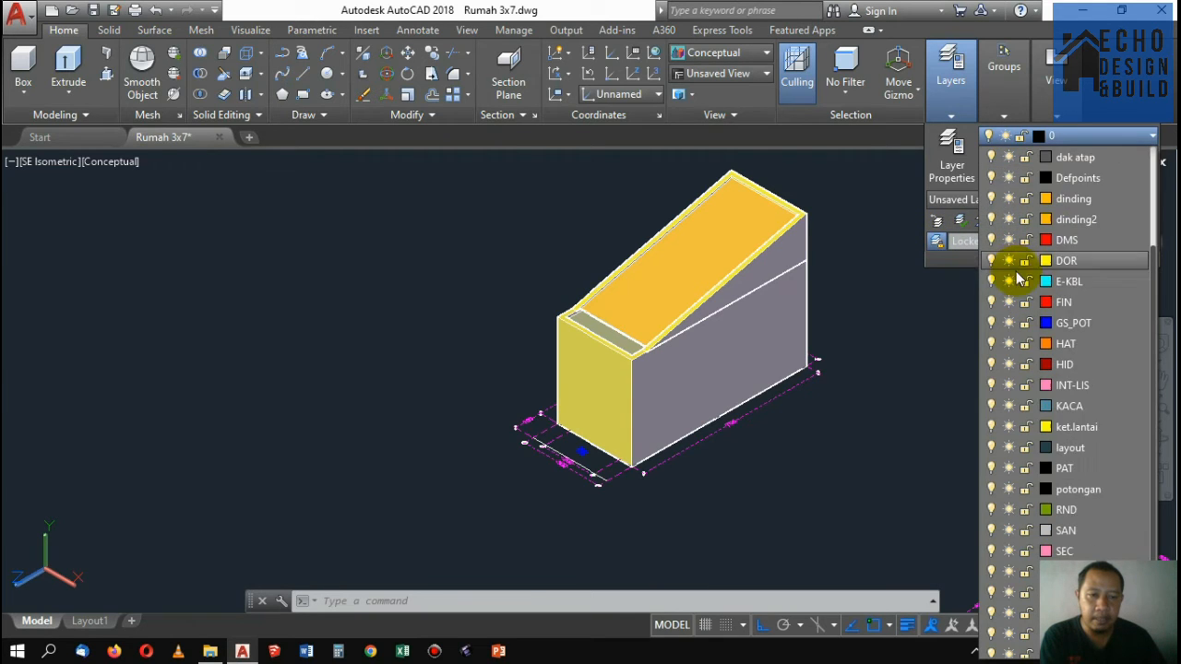
scroll(1016, 271, up, 2)
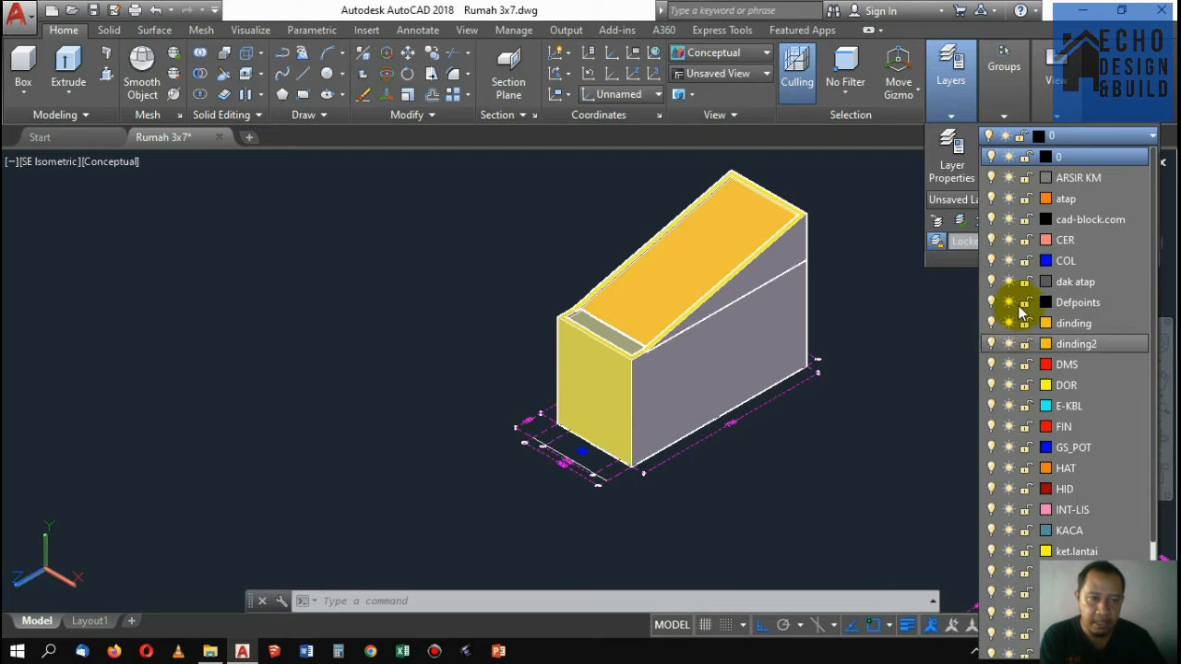
click(991, 198)
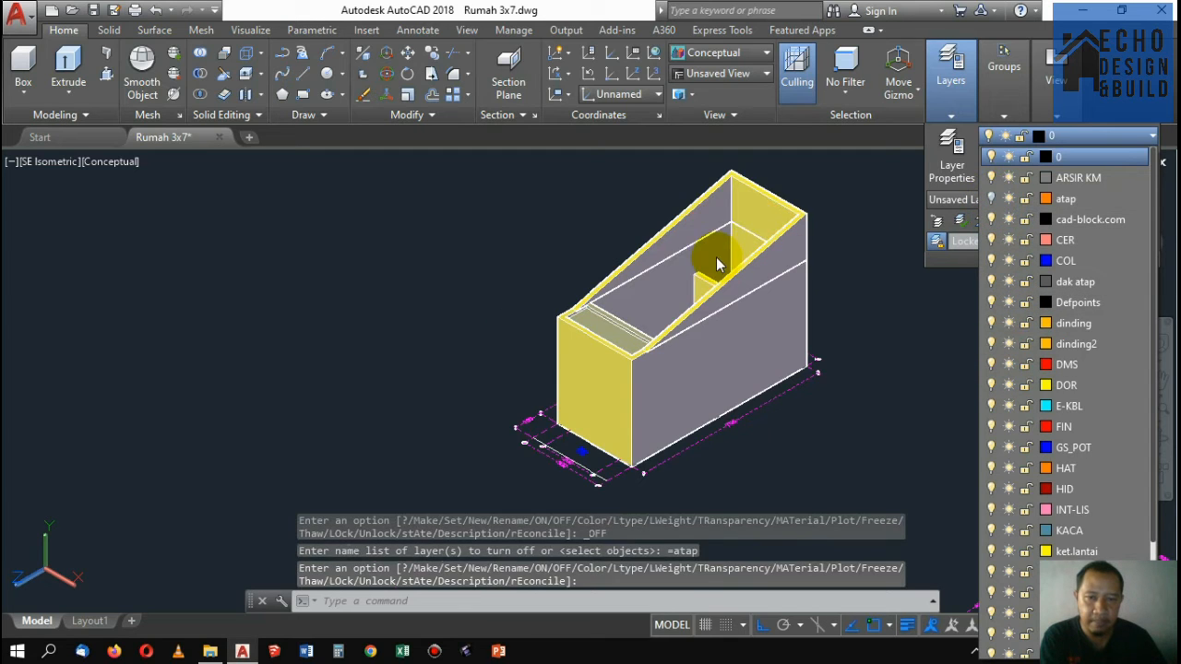
Select the wall solid of the house and turn off its dinding layer to hide the walls
scroll(715, 259, up, 3)
scroll(577, 319, down, 4)
scroll(574, 321, up, 2)
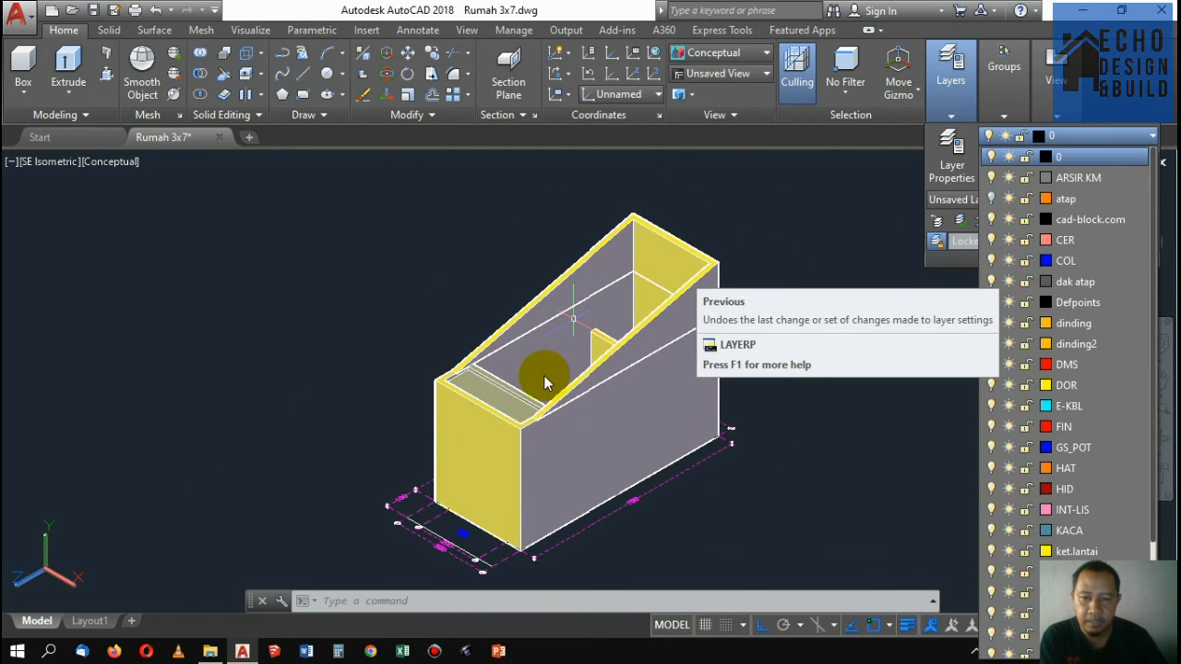
scroll(544, 377, up, 2)
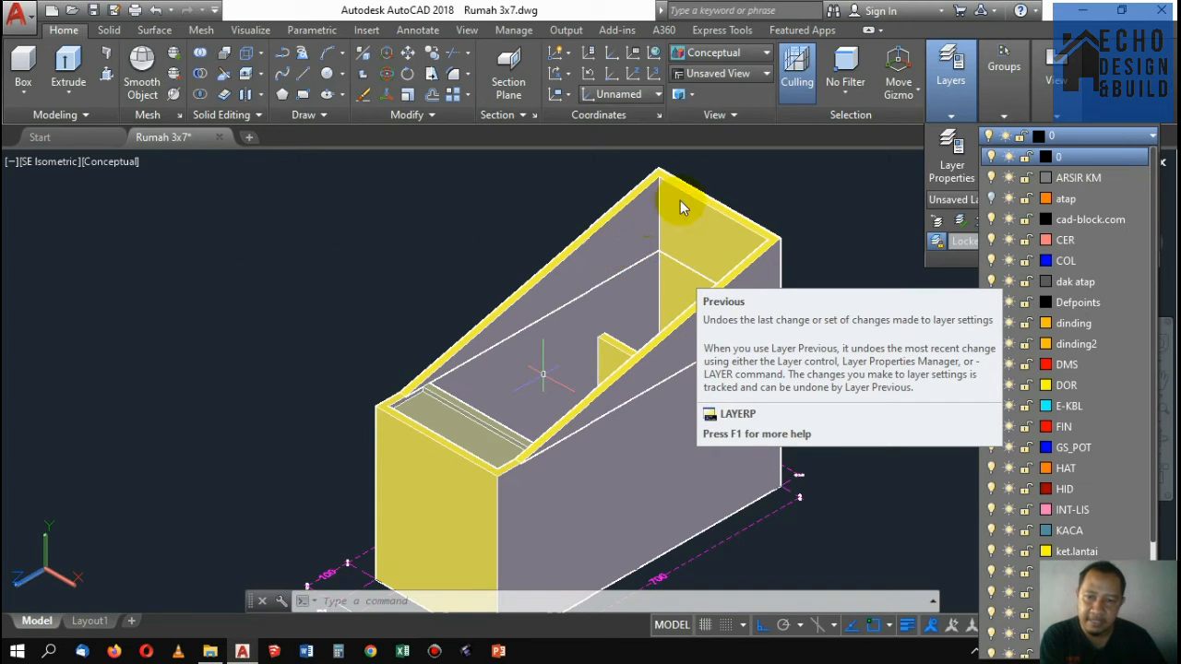
click(774, 185)
scroll(728, 243, down, 3)
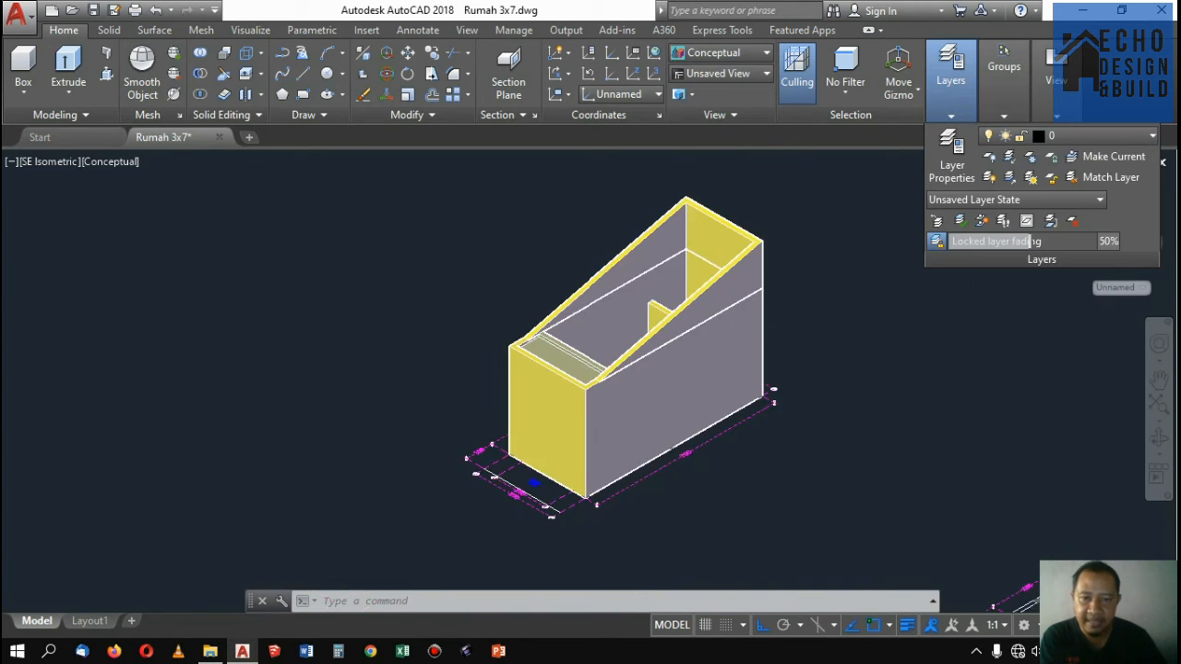
scroll(572, 376, up, 3)
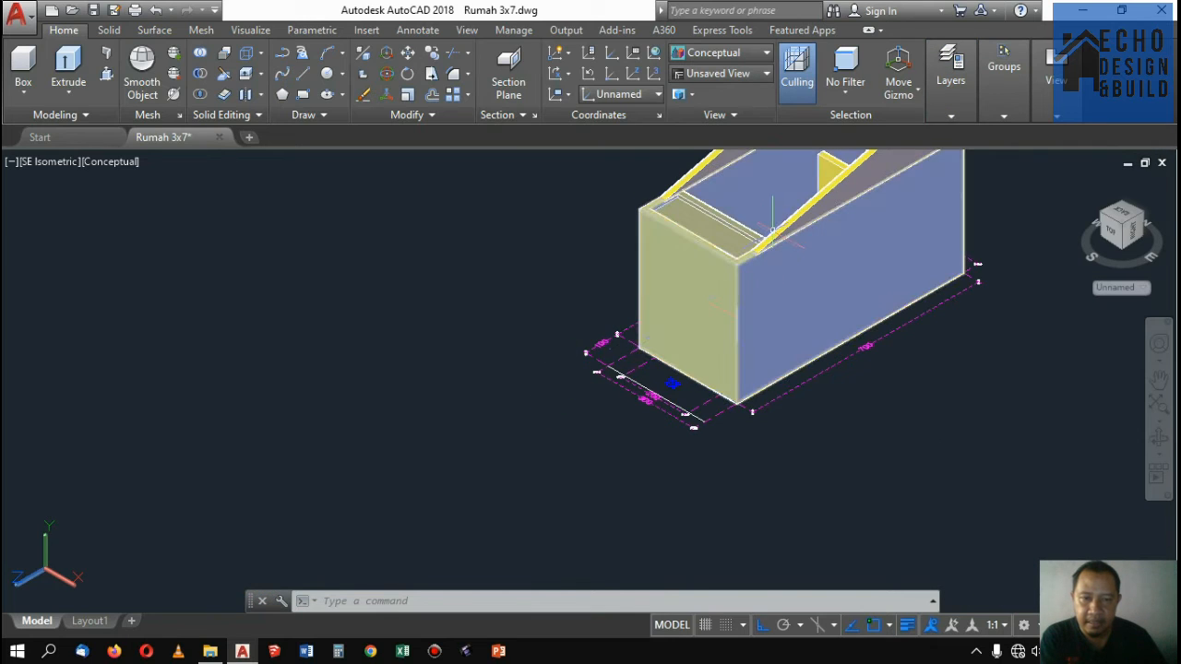
click(795, 271)
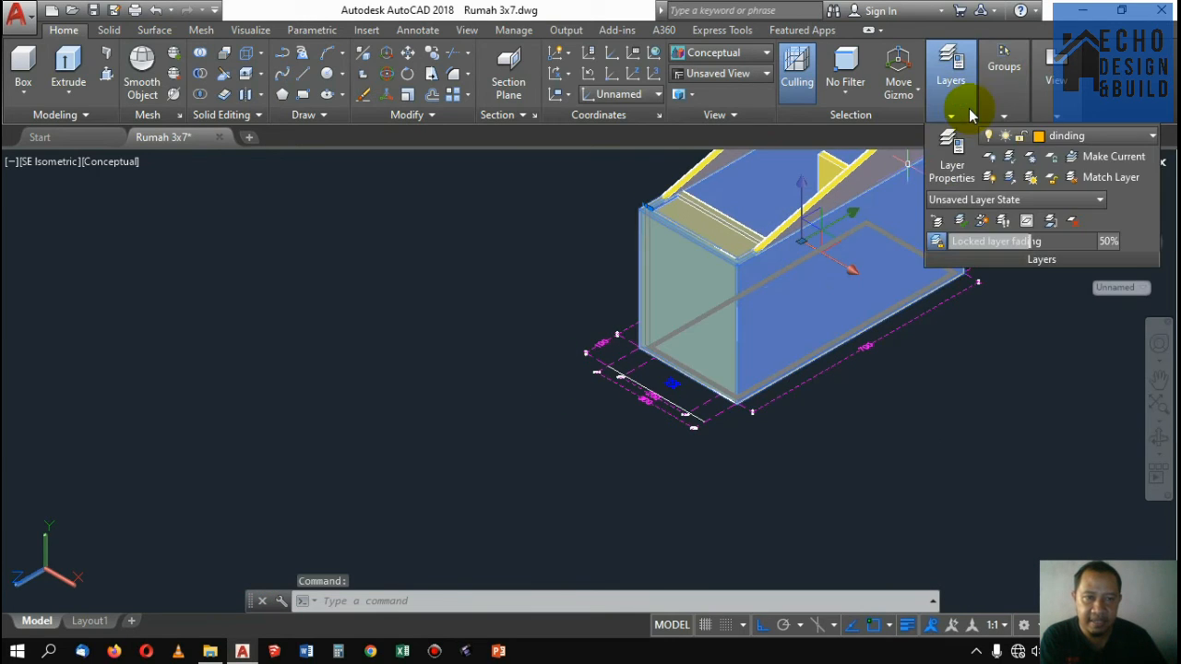
mouse_move(1000, 115)
click(1103, 138)
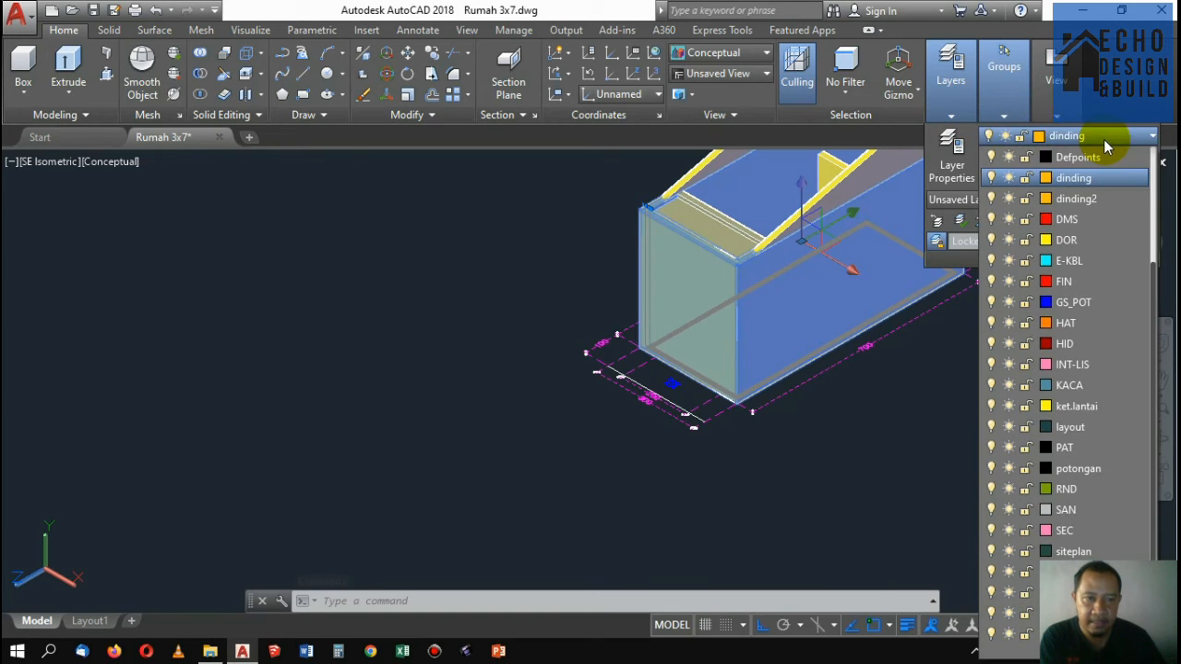
click(991, 178)
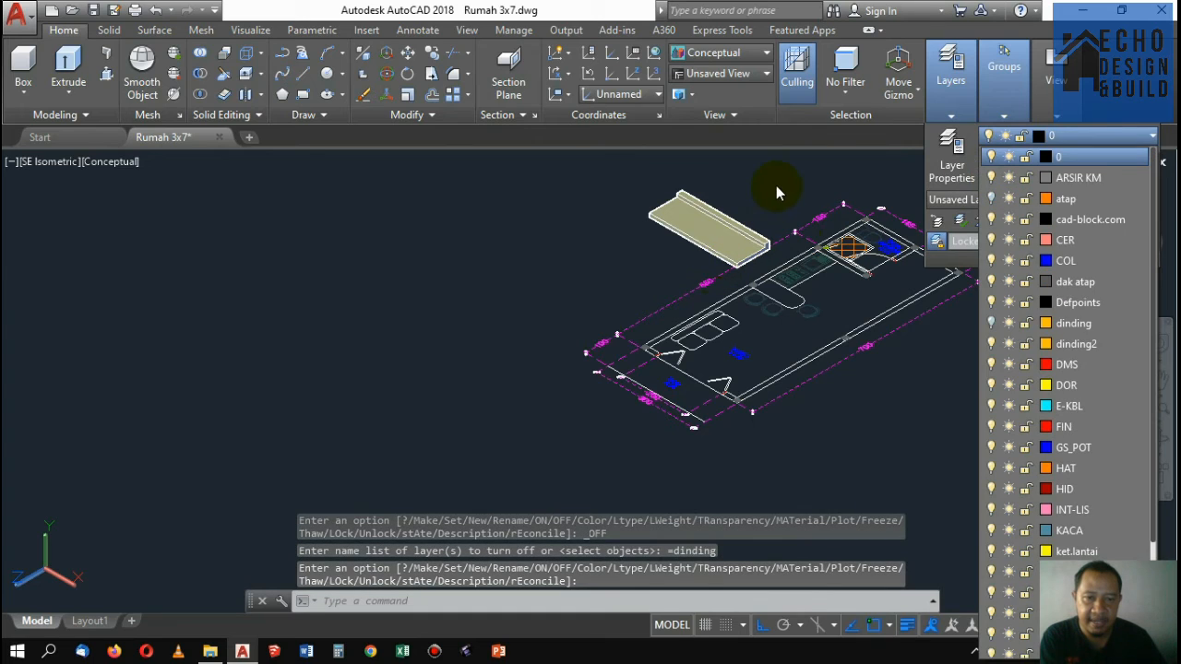
Check the layer of the concrete roof slab and turn the dinding layer back on
click(706, 211)
click(706, 214)
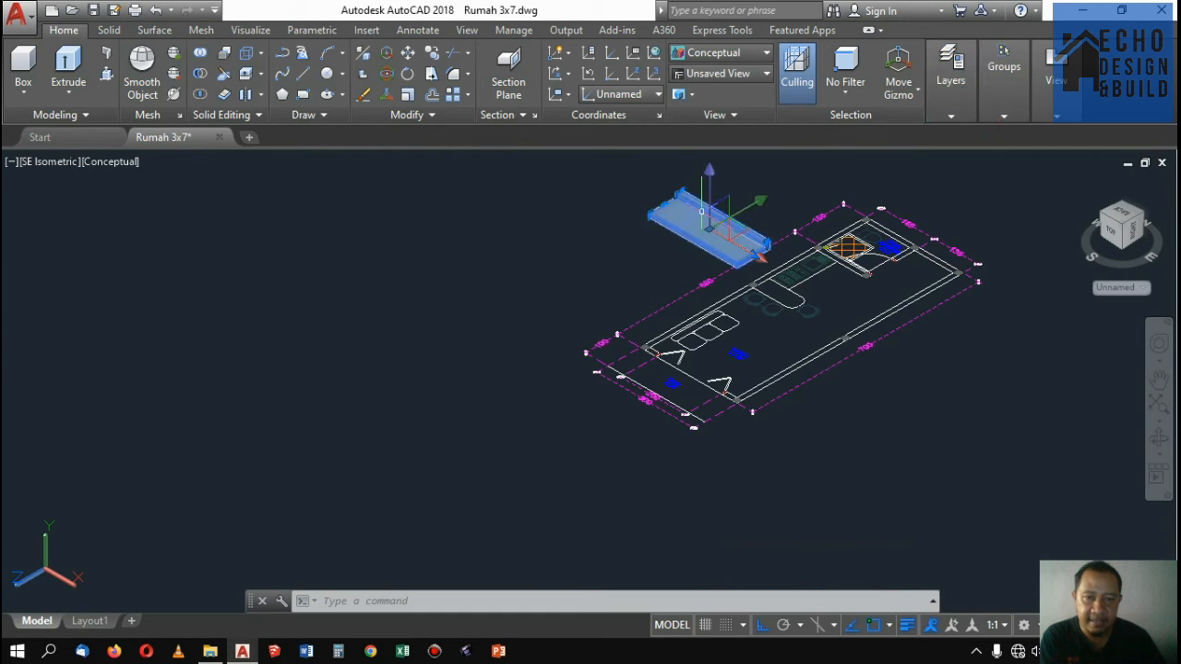
click(953, 113)
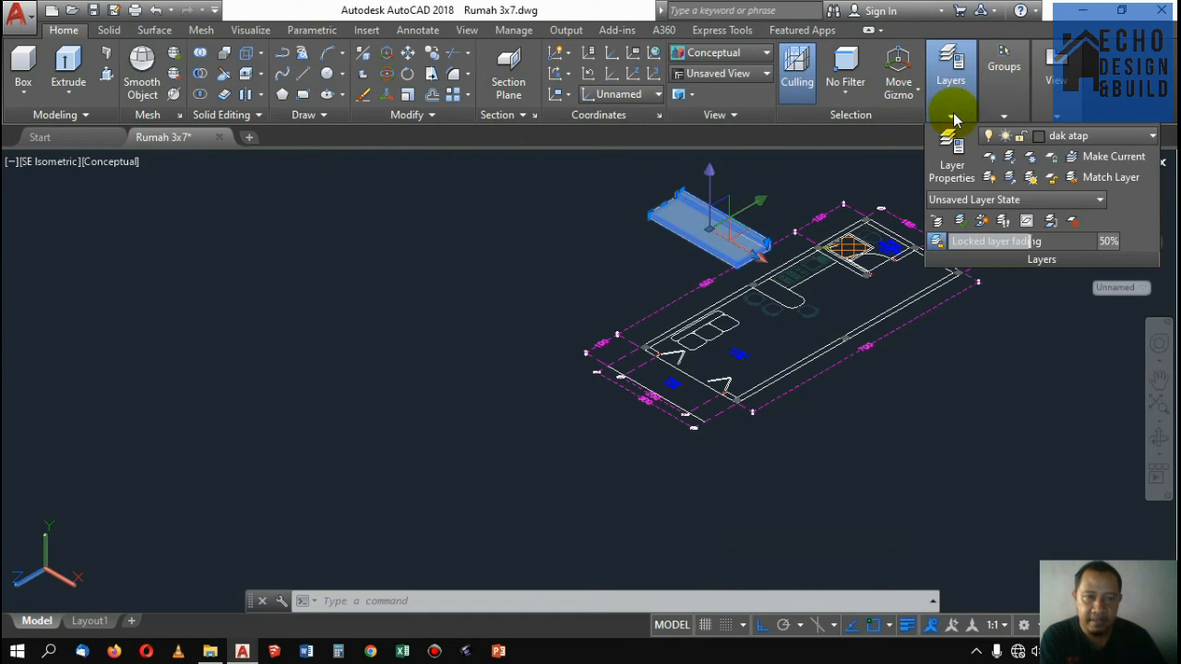
click(1116, 137)
click(996, 199)
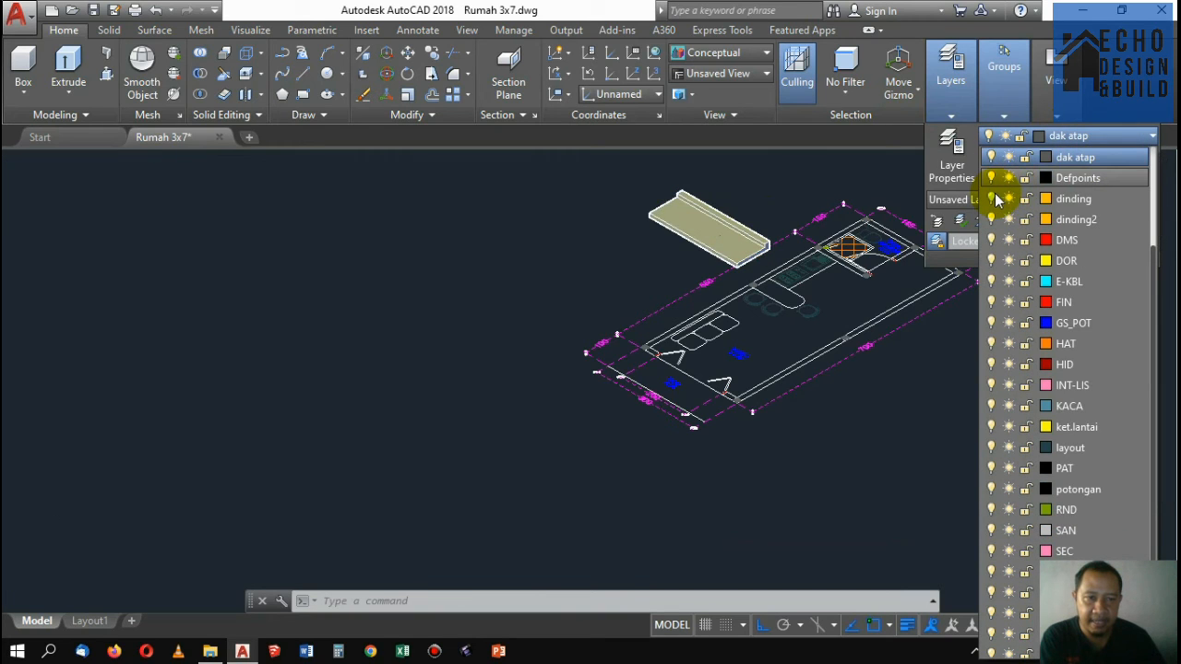
click(991, 217)
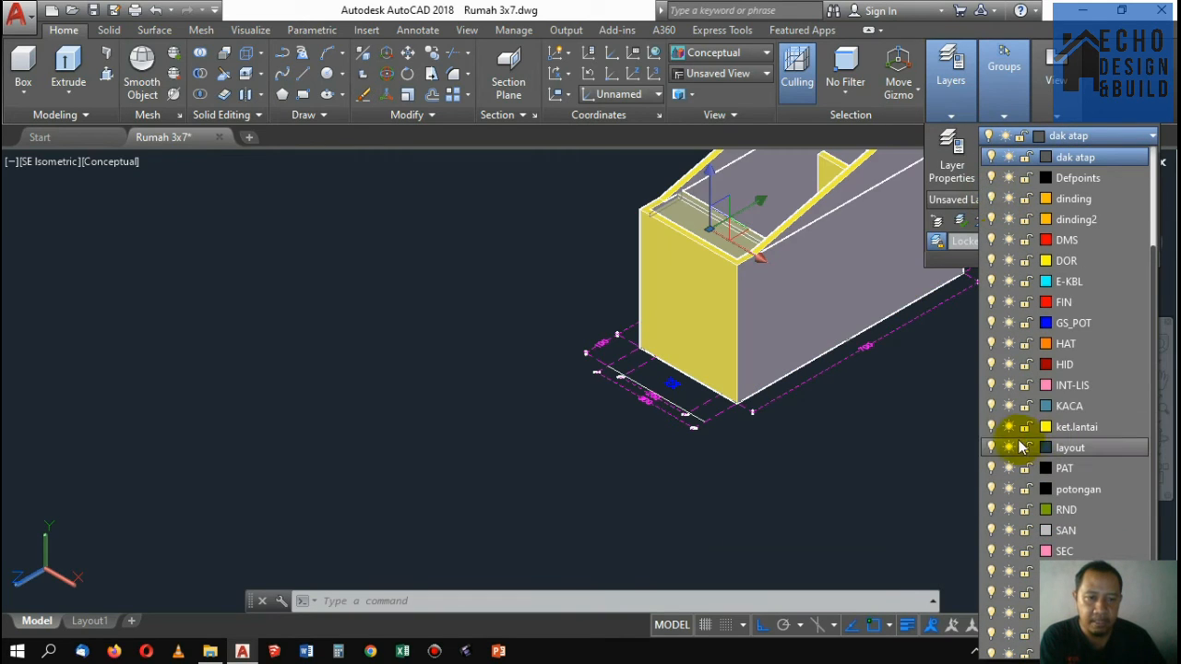
Turn on the atap and dak atap layers to show the roof and slab, and clear the selection
scroll(1010, 458, down, 1)
scroll(1015, 553, up, 7)
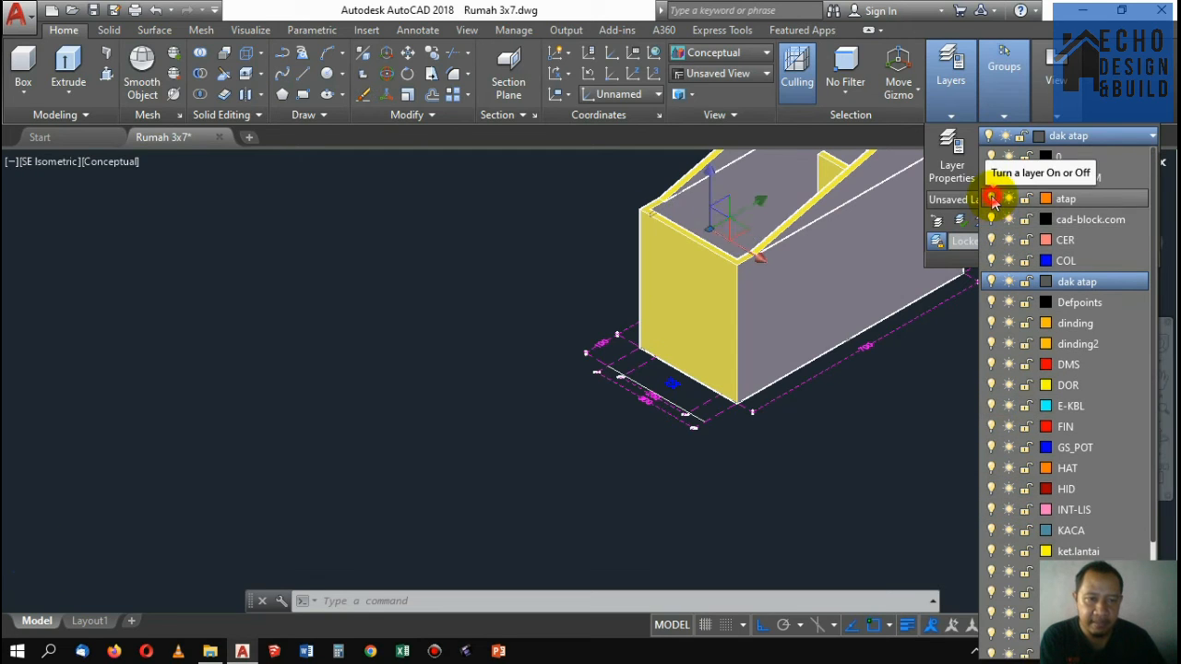
click(991, 198)
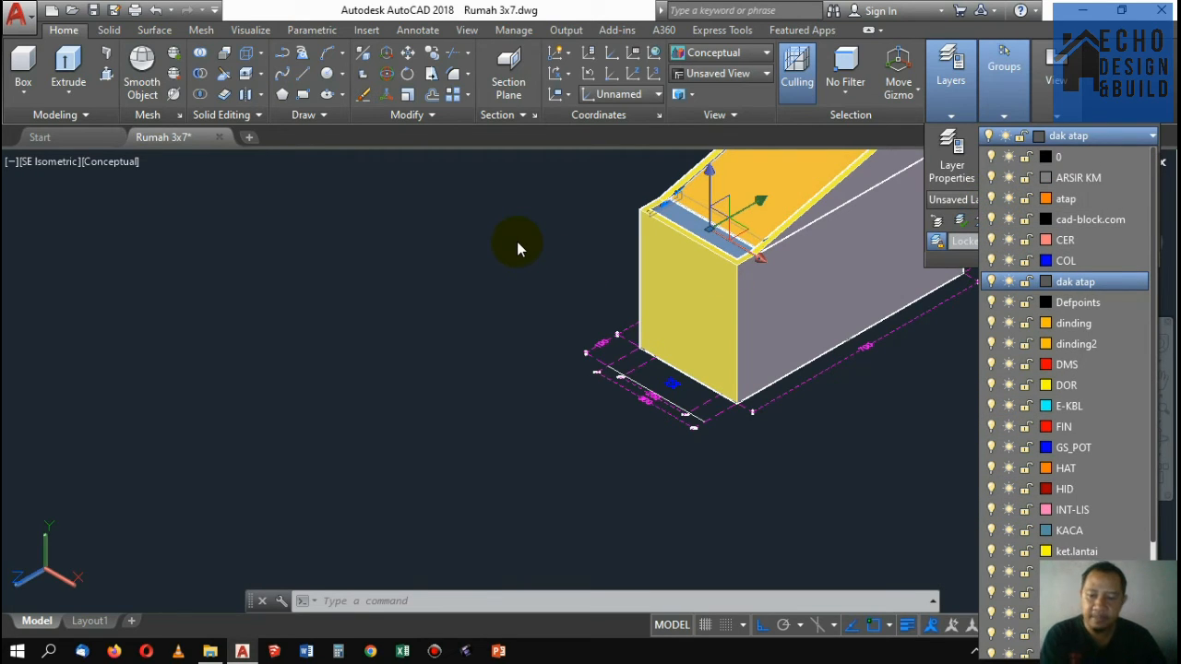
click(516, 241)
Examine the shaded house model where the sloped roof meets the concrete slab and the front wall
scroll(501, 276, down, 3)
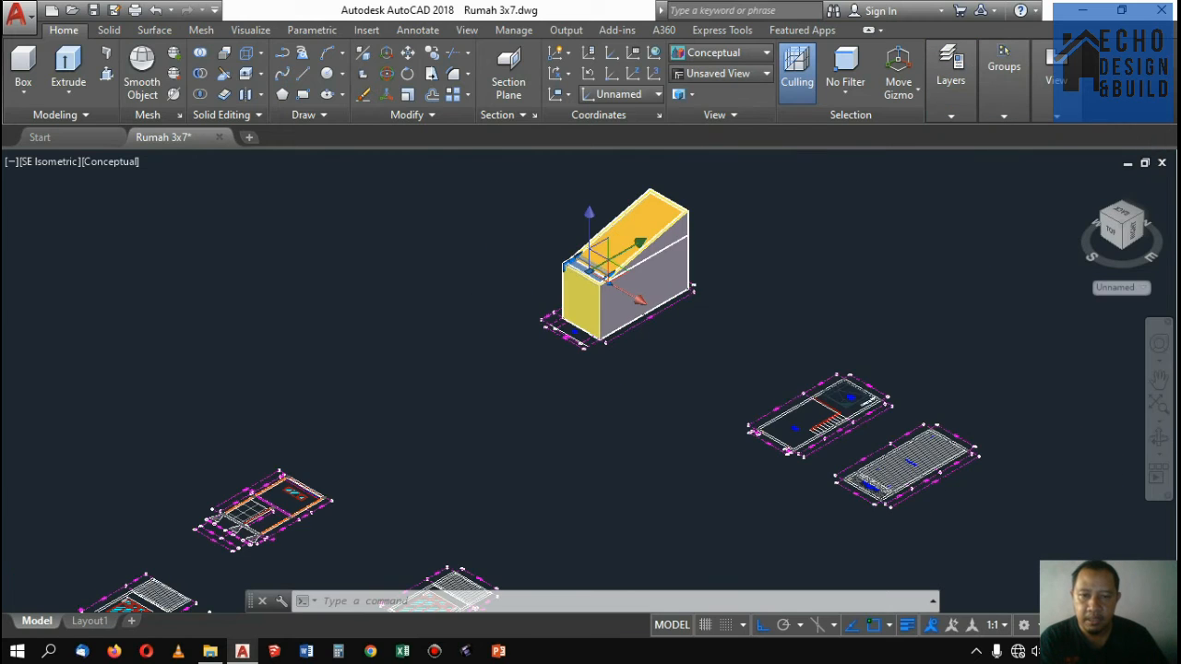
scroll(602, 269, down, 2)
scroll(601, 269, up, 4)
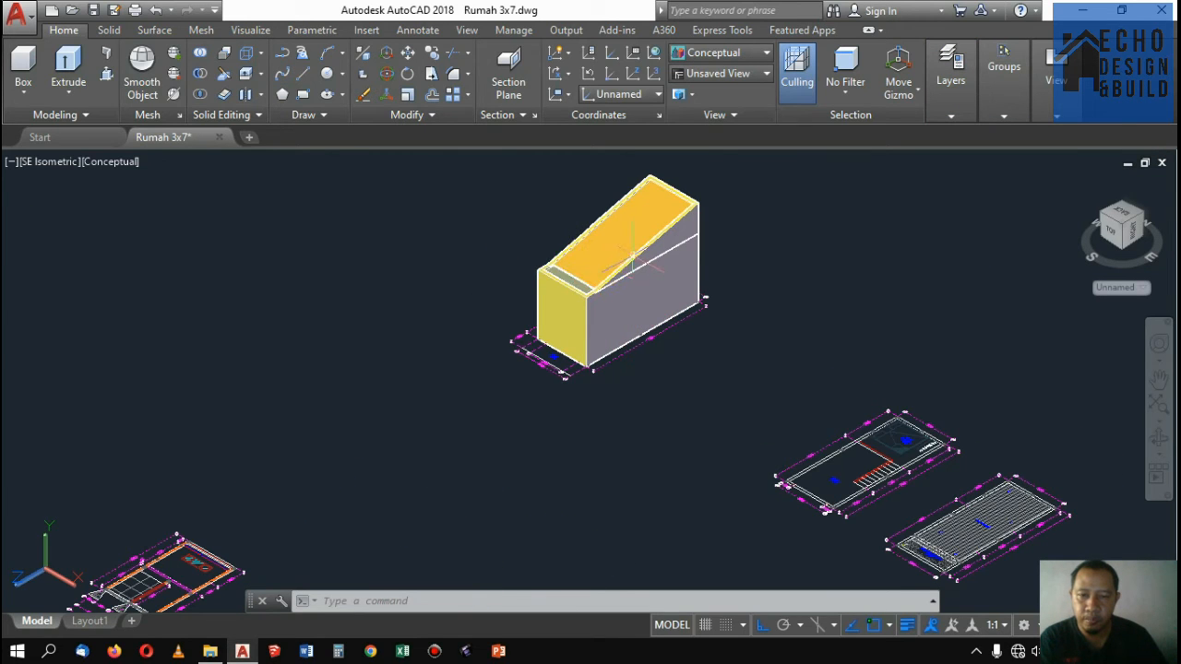
scroll(632, 259, up, 5)
scroll(623, 260, down, 4)
scroll(618, 262, up, 3)
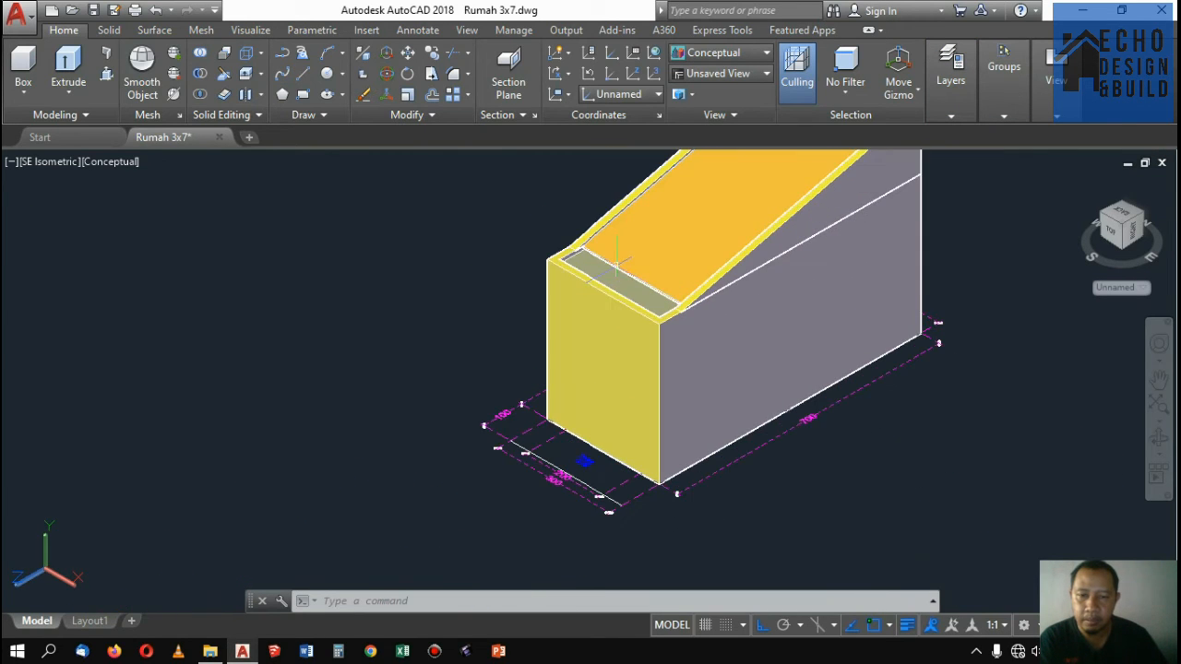
scroll(618, 266, up, 2)
scroll(623, 277, down, 1)
scroll(627, 295, up, 3)
scroll(635, 319, down, 4)
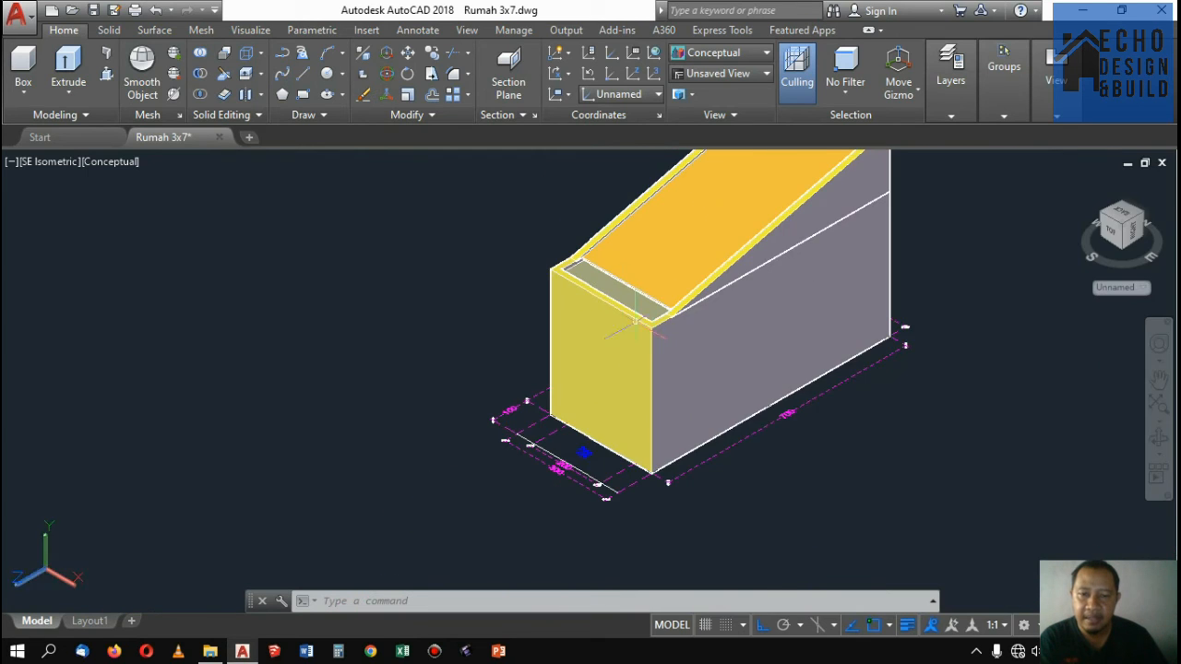
scroll(635, 319, up, 3)
scroll(564, 240, down, 3)
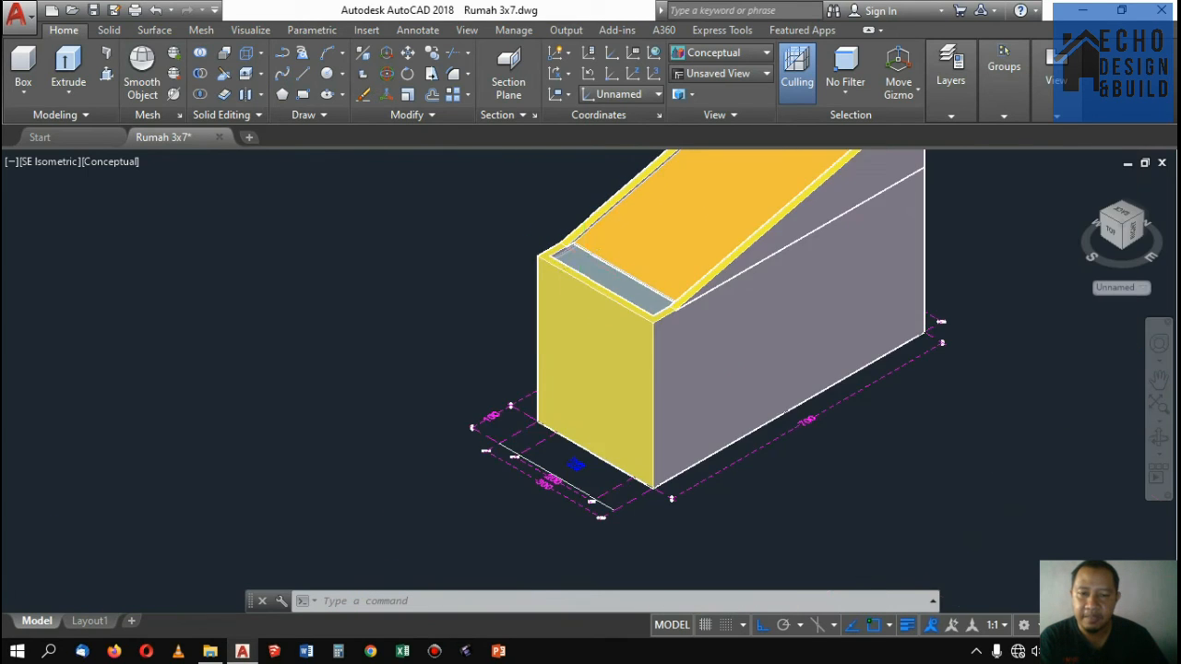
Set the visual style to 2D Wireframe
scroll(586, 262, down, 5)
scroll(582, 270, down, 2)
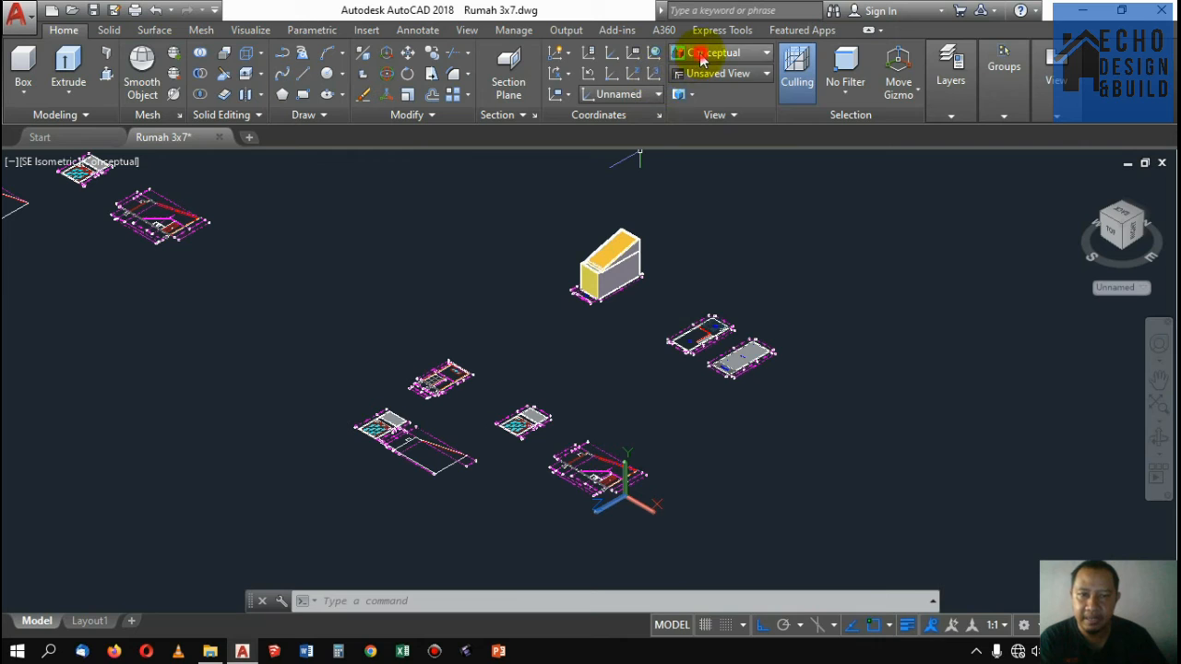
click(701, 57)
click(694, 77)
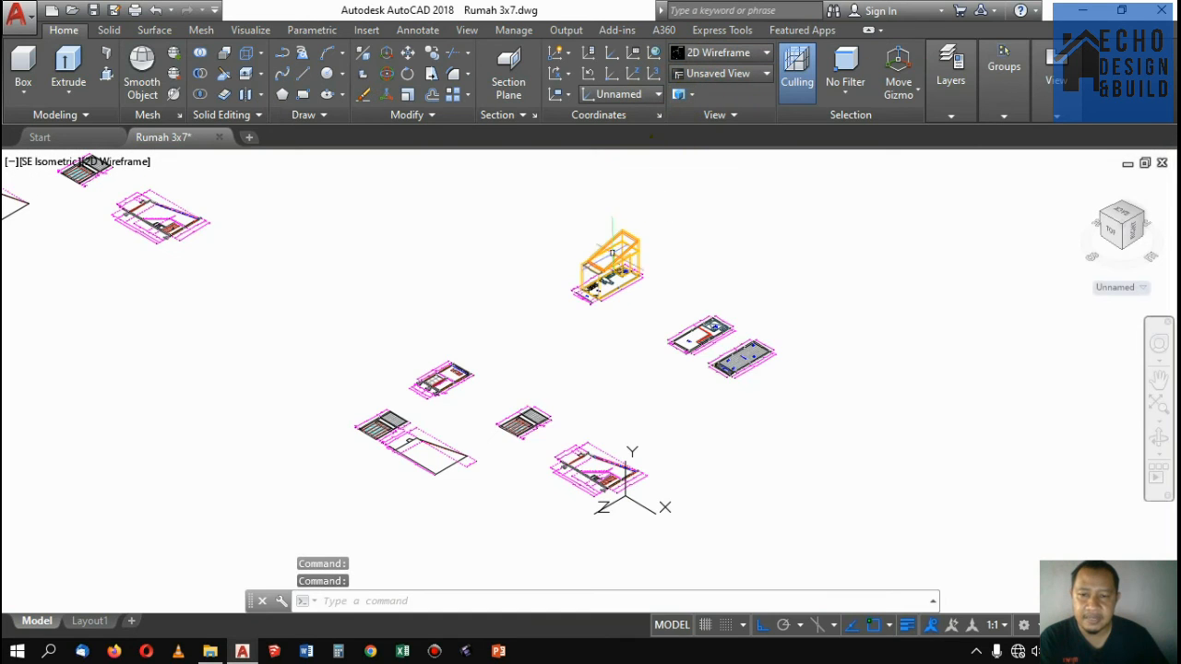
Look over the floor plans, elevations and sections laid out around the house model
scroll(605, 263, down, 2)
scroll(512, 328, up, 5)
scroll(559, 366, down, 3)
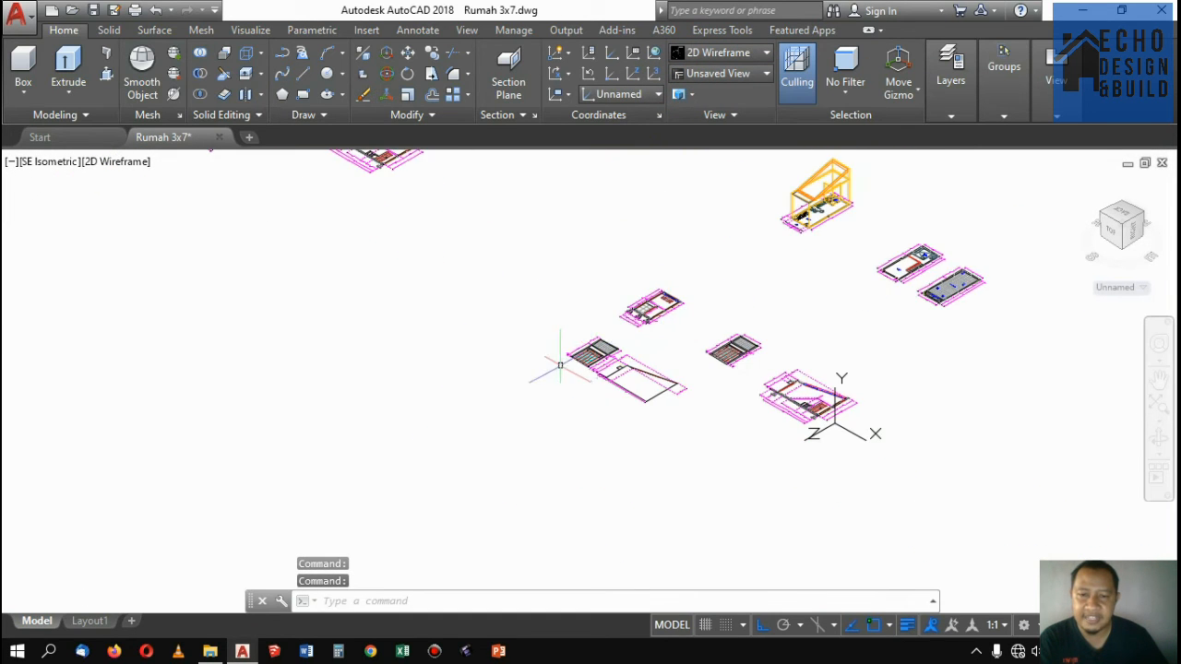
scroll(559, 366, up, 4)
scroll(700, 314, down, 4)
scroll(885, 337, up, 6)
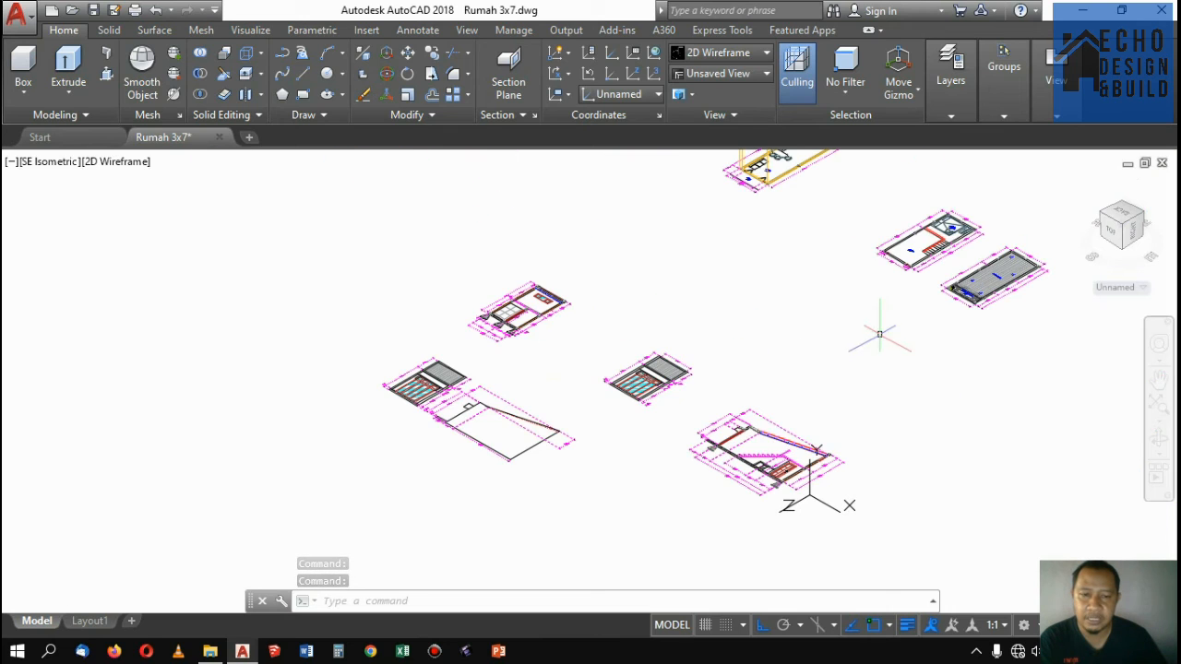
scroll(784, 388, down, 4)
scroll(646, 286, up, 4)
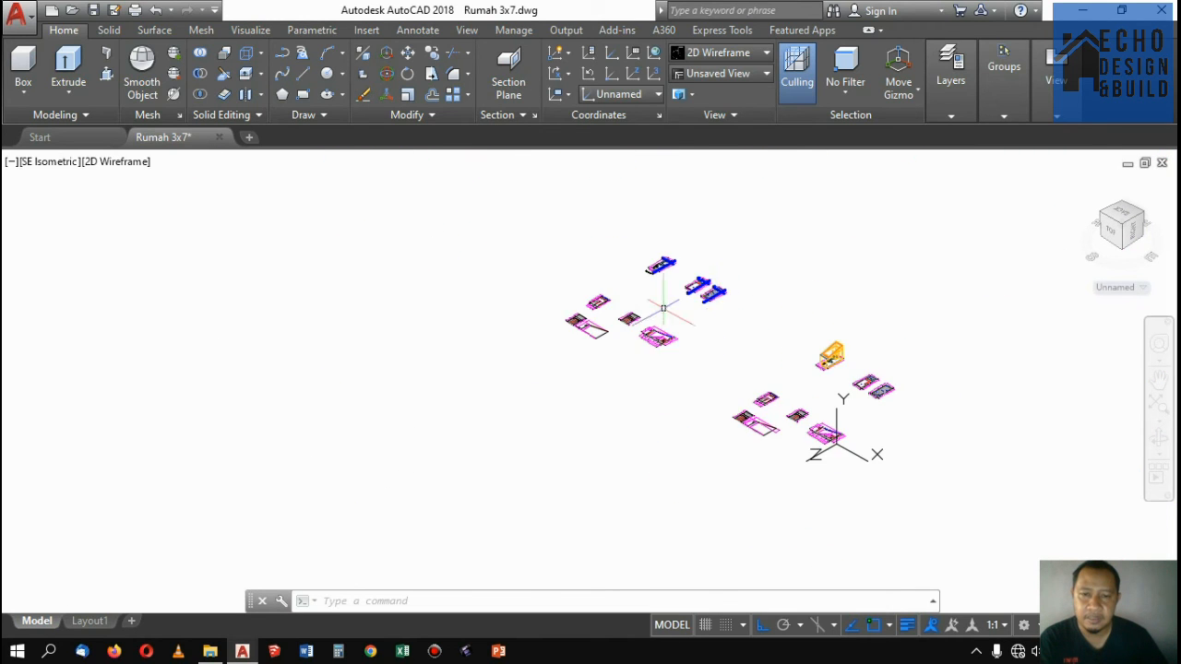
scroll(672, 239, down, 2)
scroll(672, 240, up, 5)
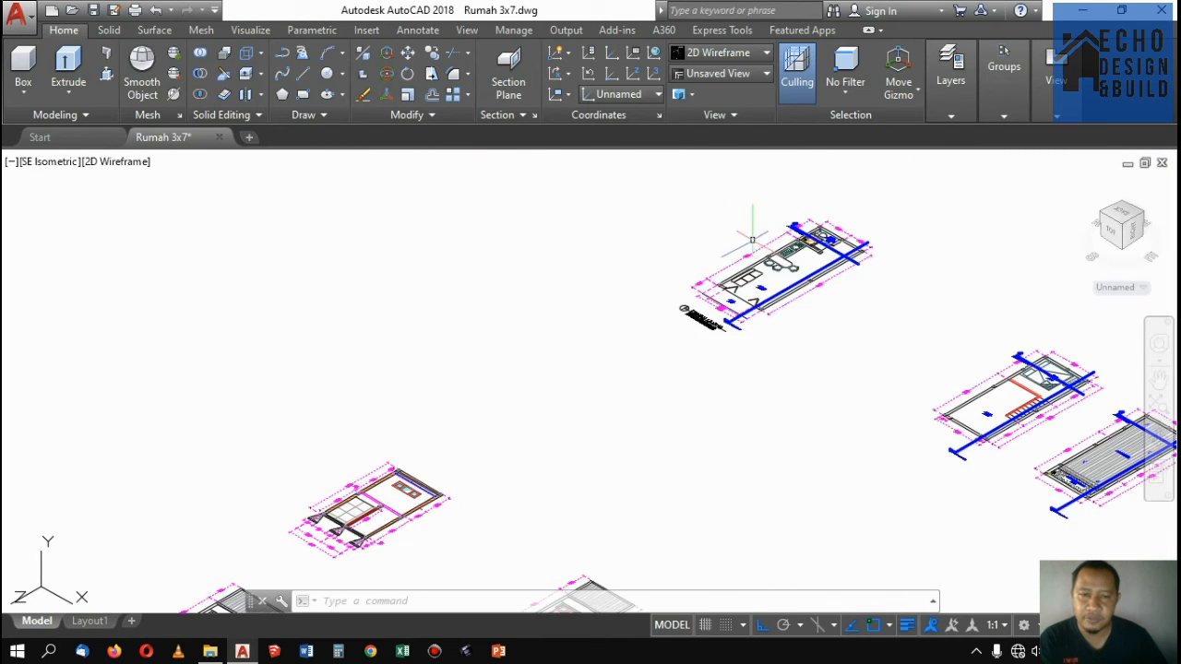
scroll(840, 238, down, 2)
scroll(780, 268, down, 2)
scroll(760, 295, up, 4)
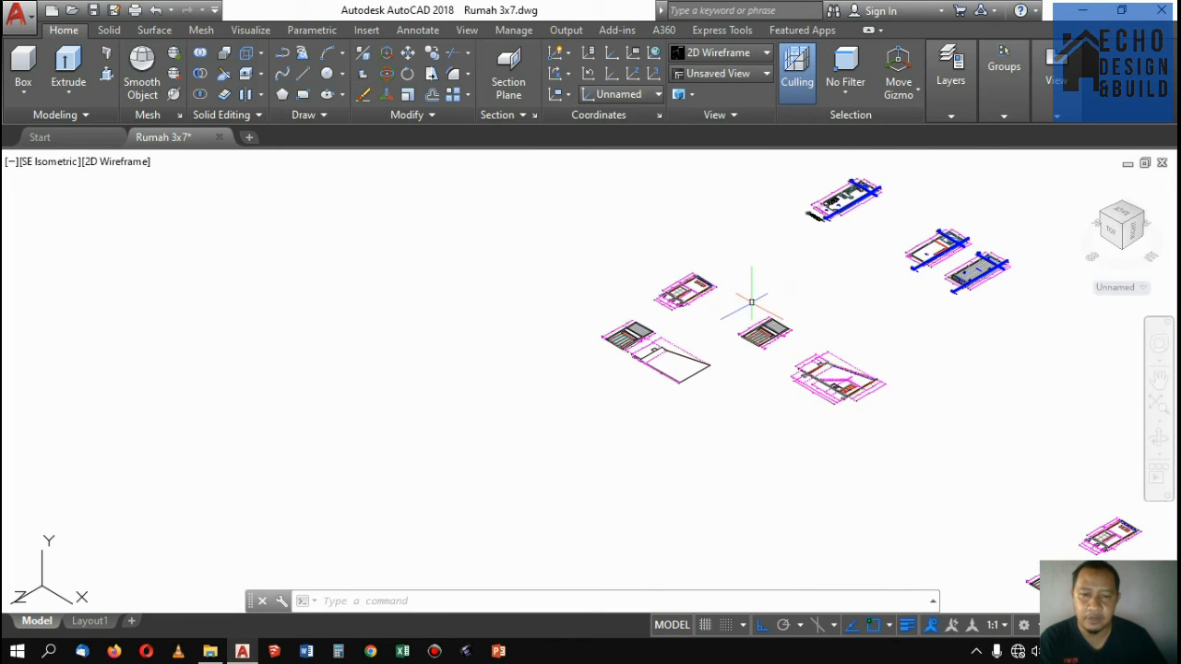
scroll(772, 264, down, 1)
scroll(736, 277, up, 4)
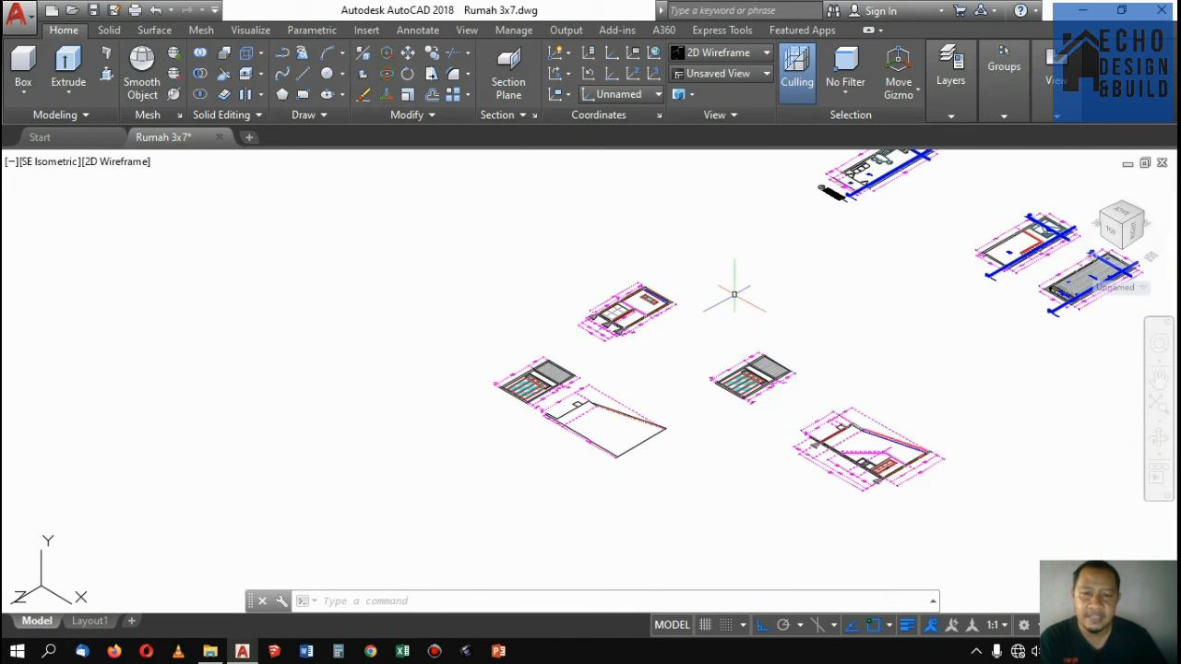
middle_drag(761, 277, 719, 275)
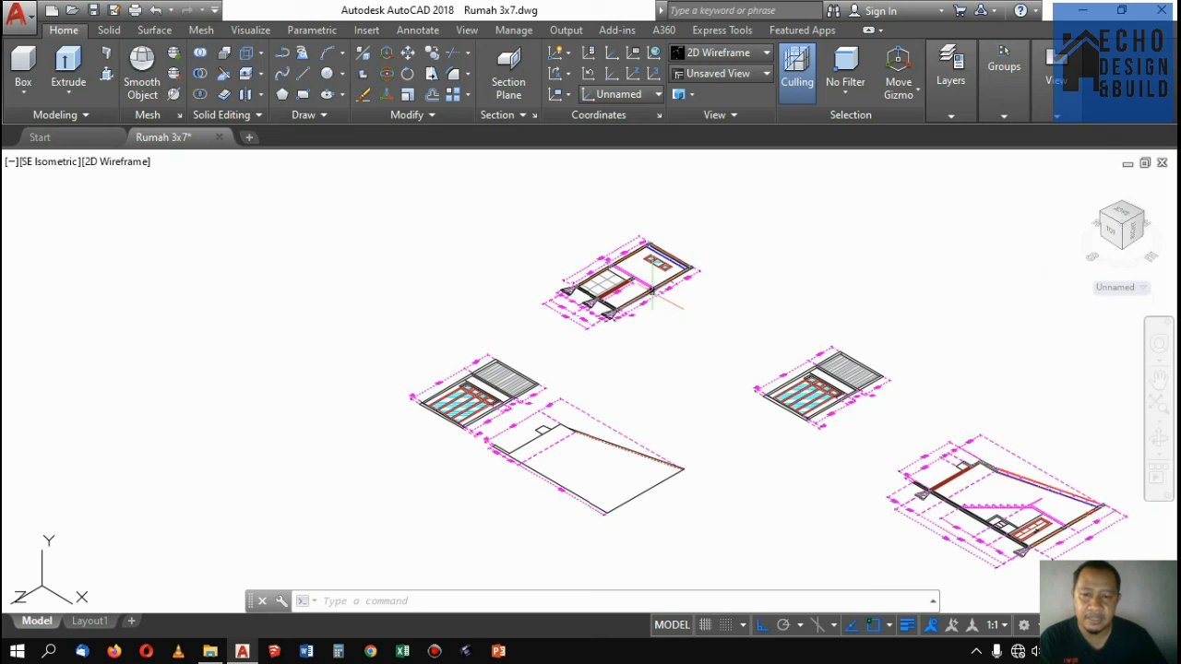
scroll(654, 293, down, 3)
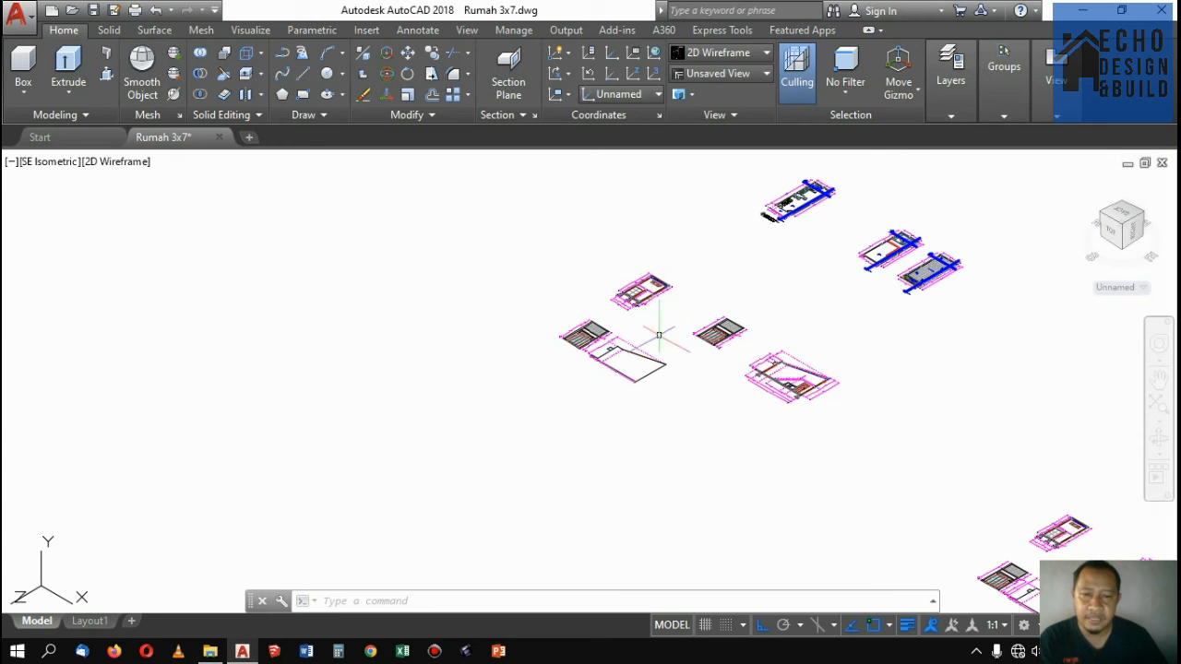
scroll(904, 267, down, 3)
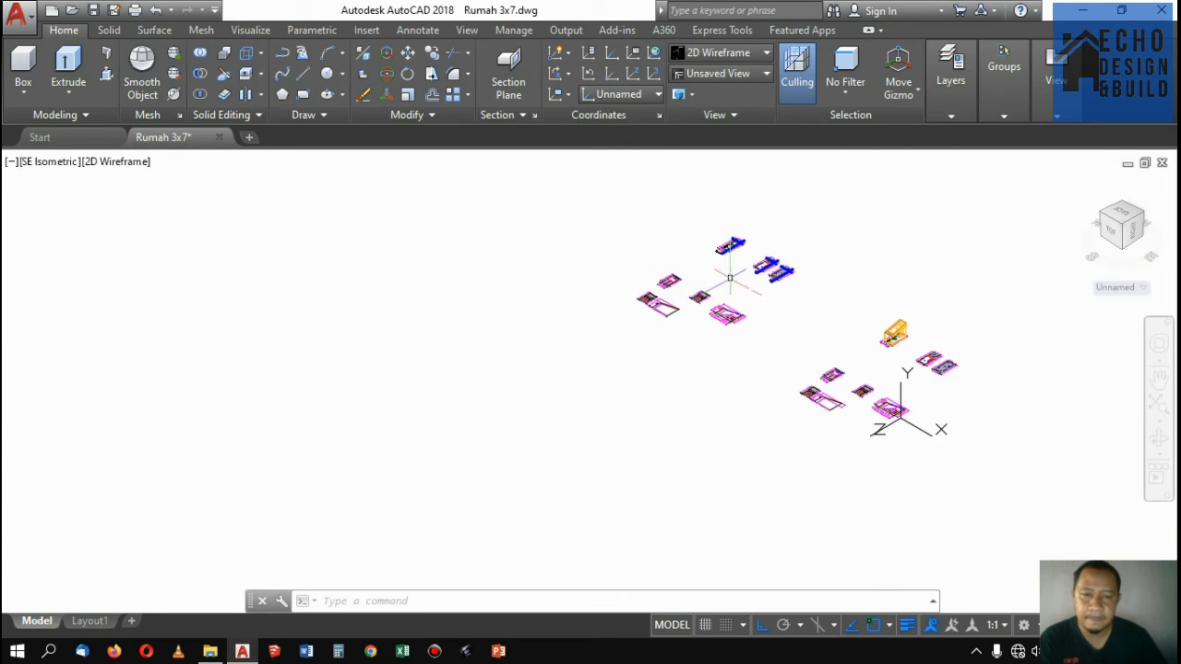
Examine the wireframe house model standing on its ground floor plan
scroll(874, 298, up, 2)
scroll(874, 297, up, 5)
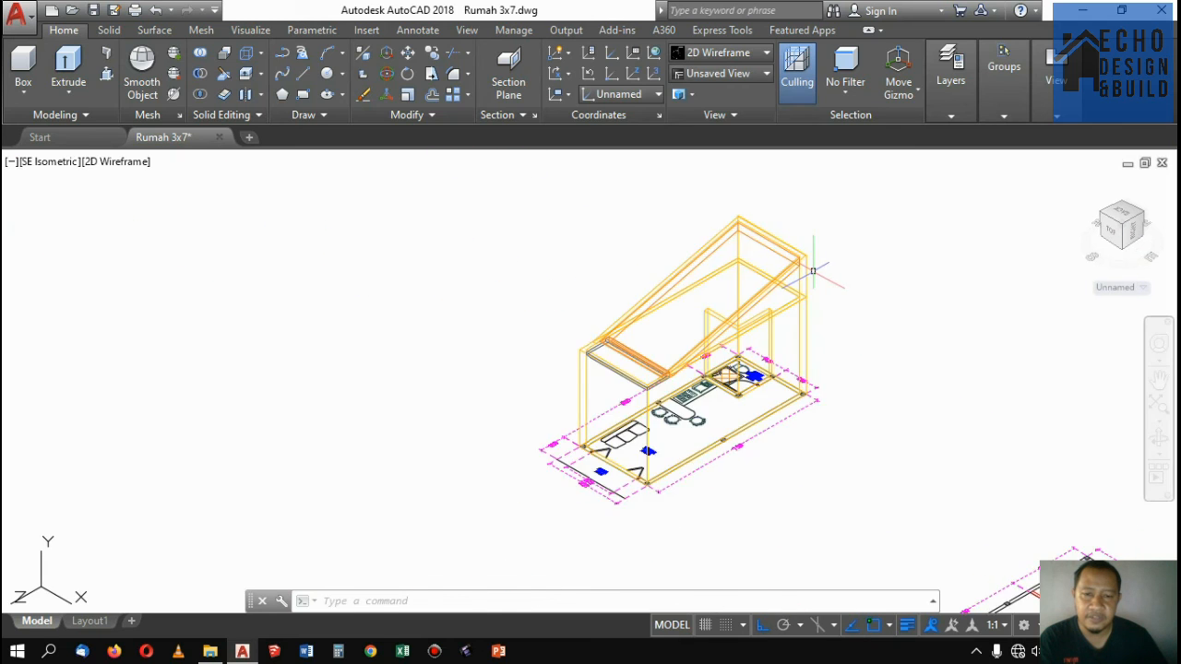
scroll(811, 264, down, 3)
scroll(830, 327, up, 3)
scroll(796, 279, up, 2)
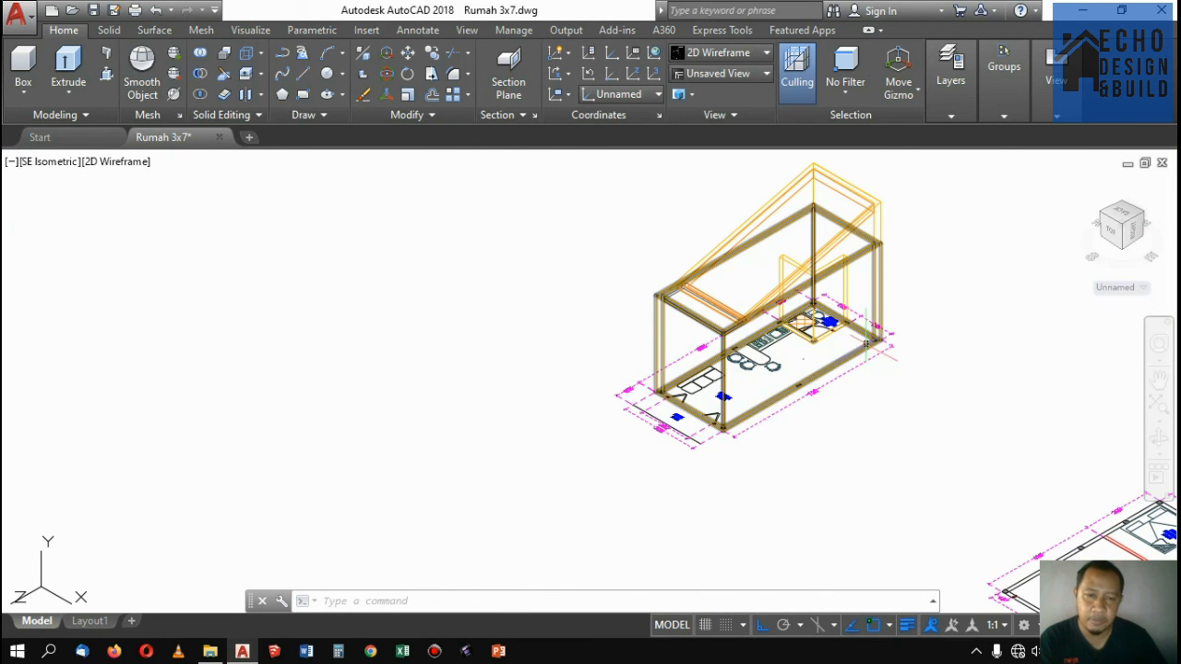
scroll(835, 351, up, 3)
scroll(858, 364, down, 3)
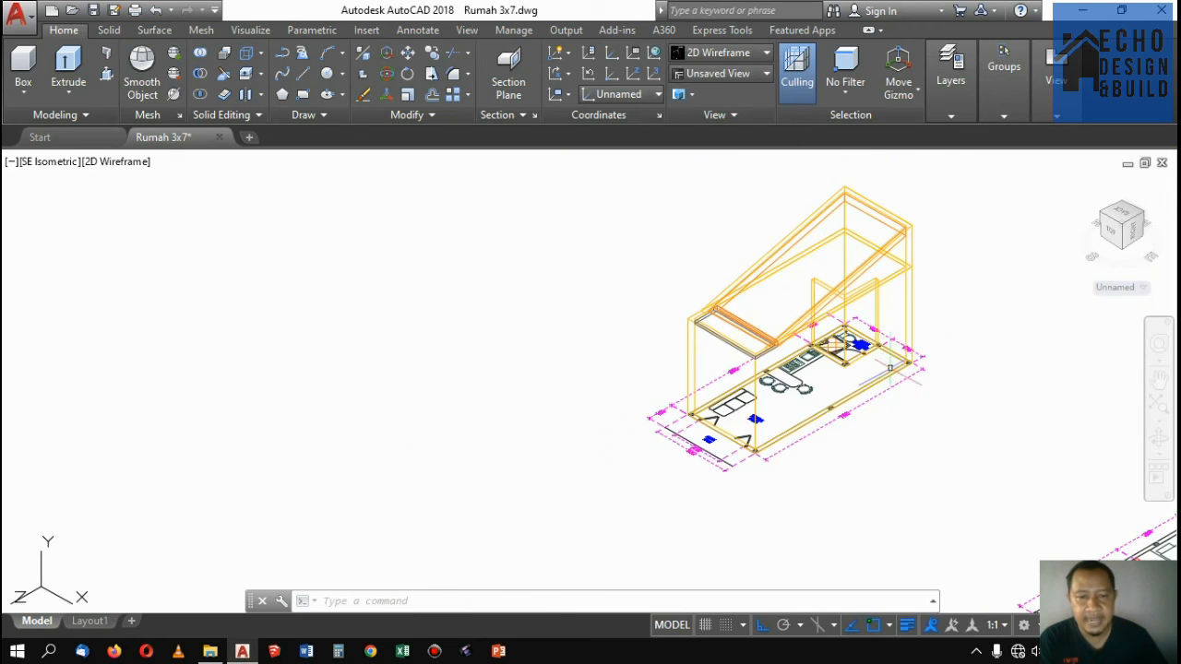
scroll(830, 366, up, 2)
scroll(830, 366, down, 5)
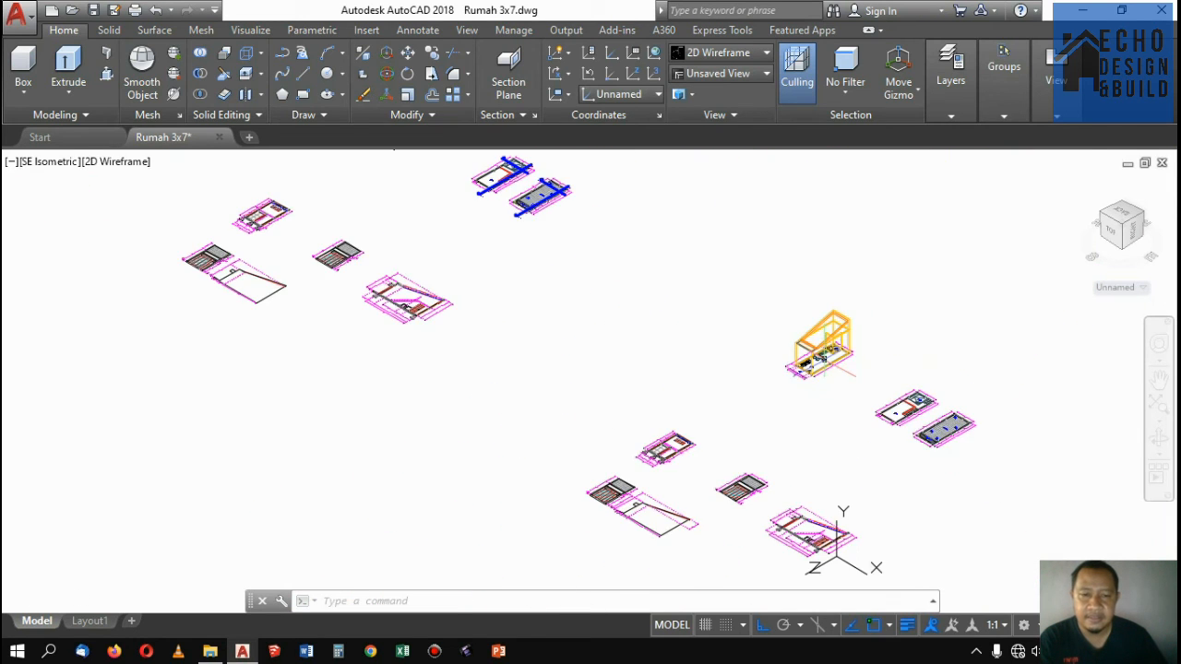
scroll(818, 369, up, 3)
scroll(818, 369, down, 3)
scroll(909, 265, up, 3)
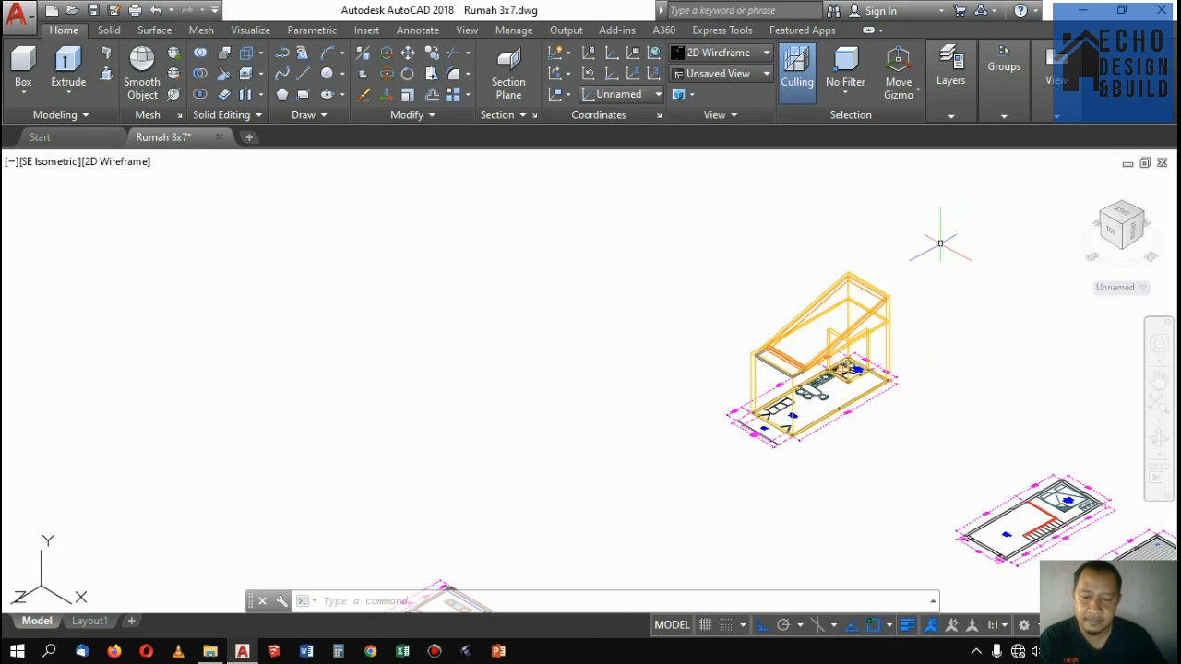
Reset the UCS to World
text(cs)
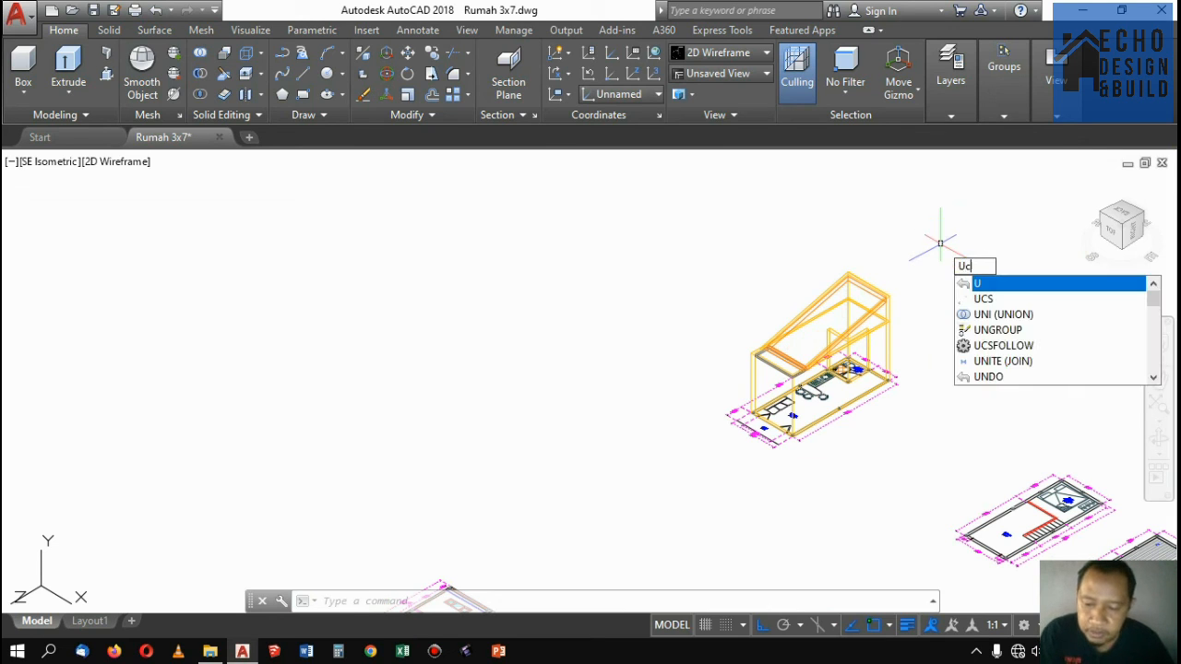
key(Return)
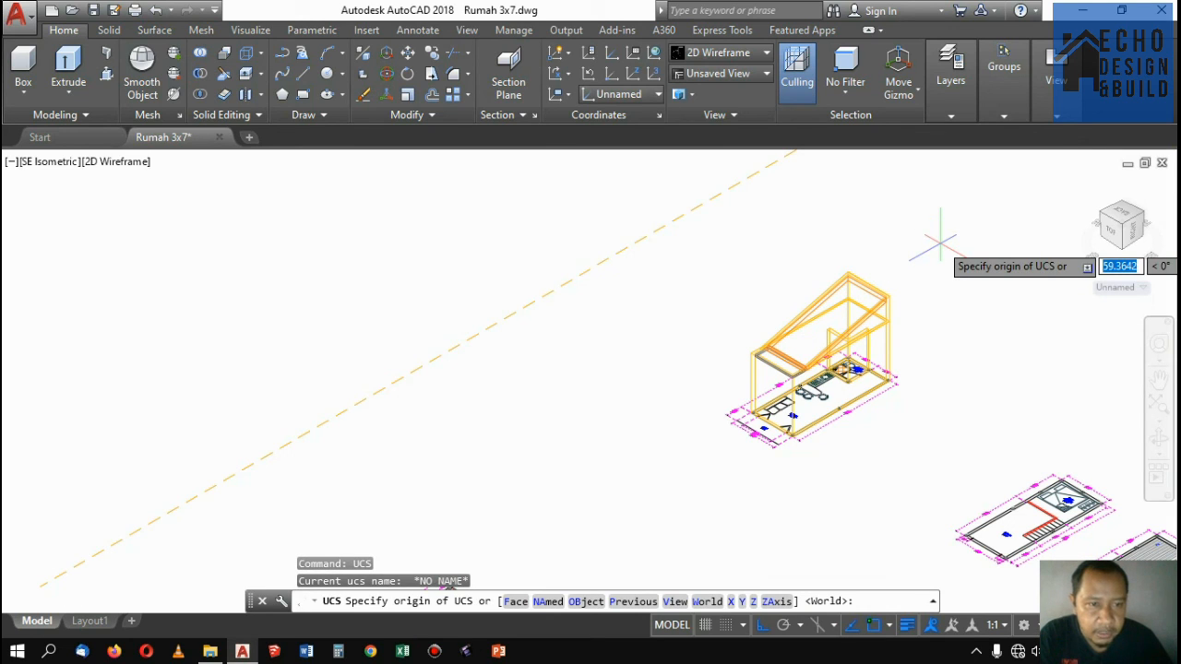
key(Return)
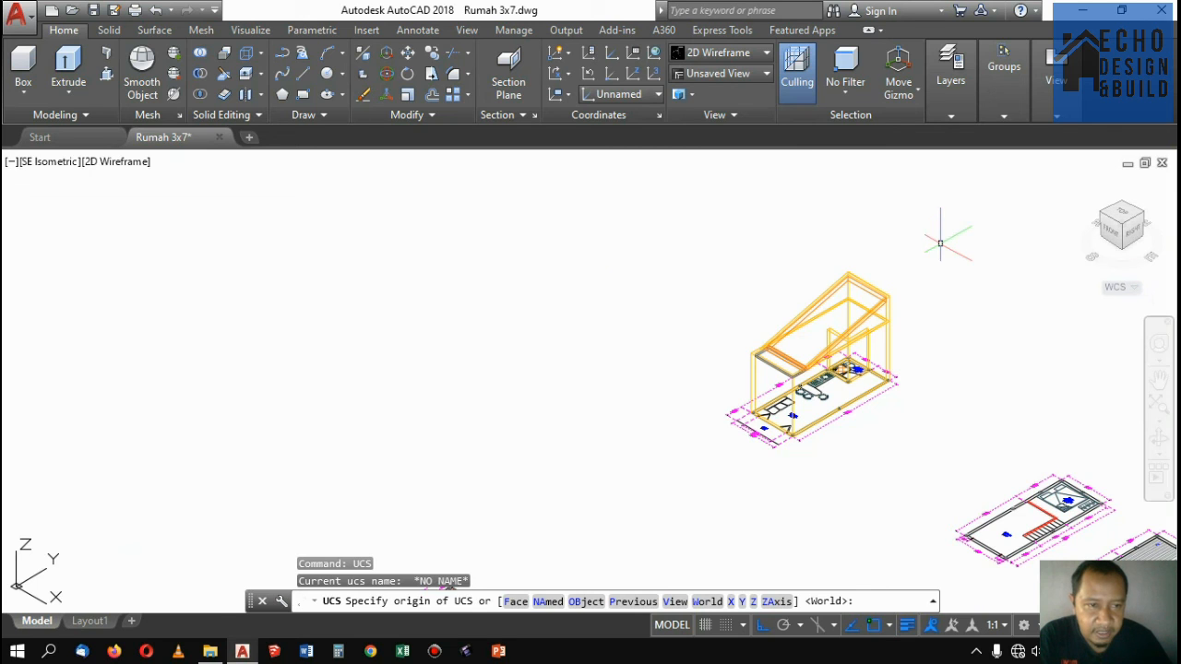
scroll(975, 277, down, 4)
scroll(930, 299, up, 4)
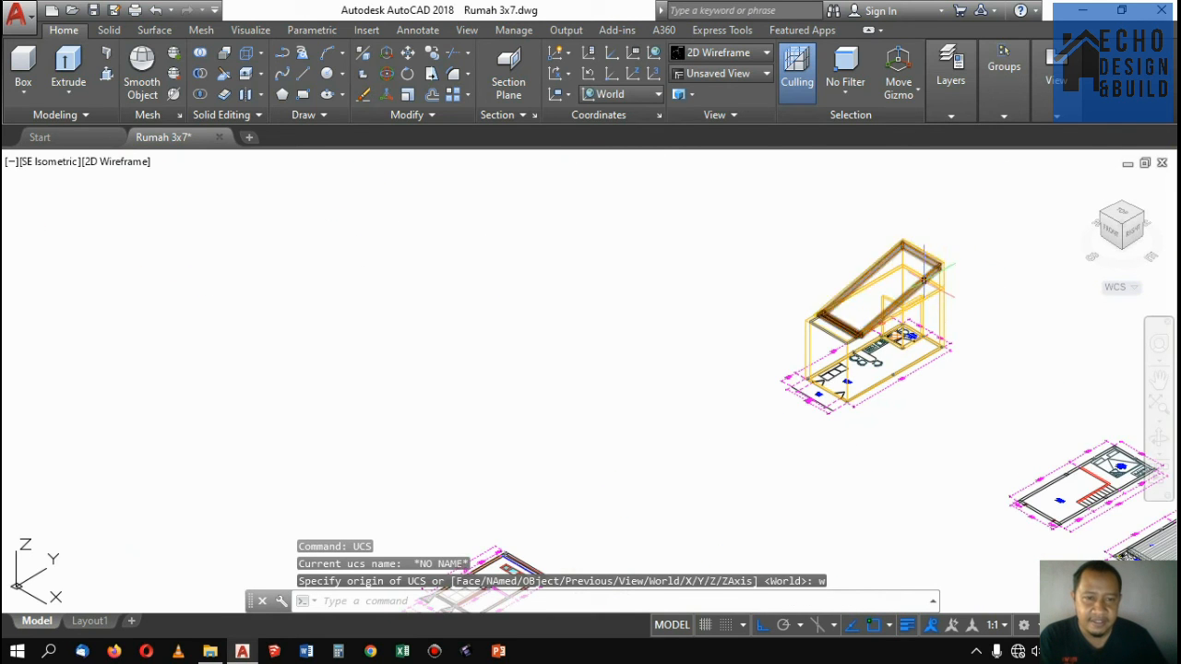
scroll(930, 295, up, 4)
scroll(927, 291, down, 4)
scroll(926, 288, up, 4)
scroll(926, 289, down, 4)
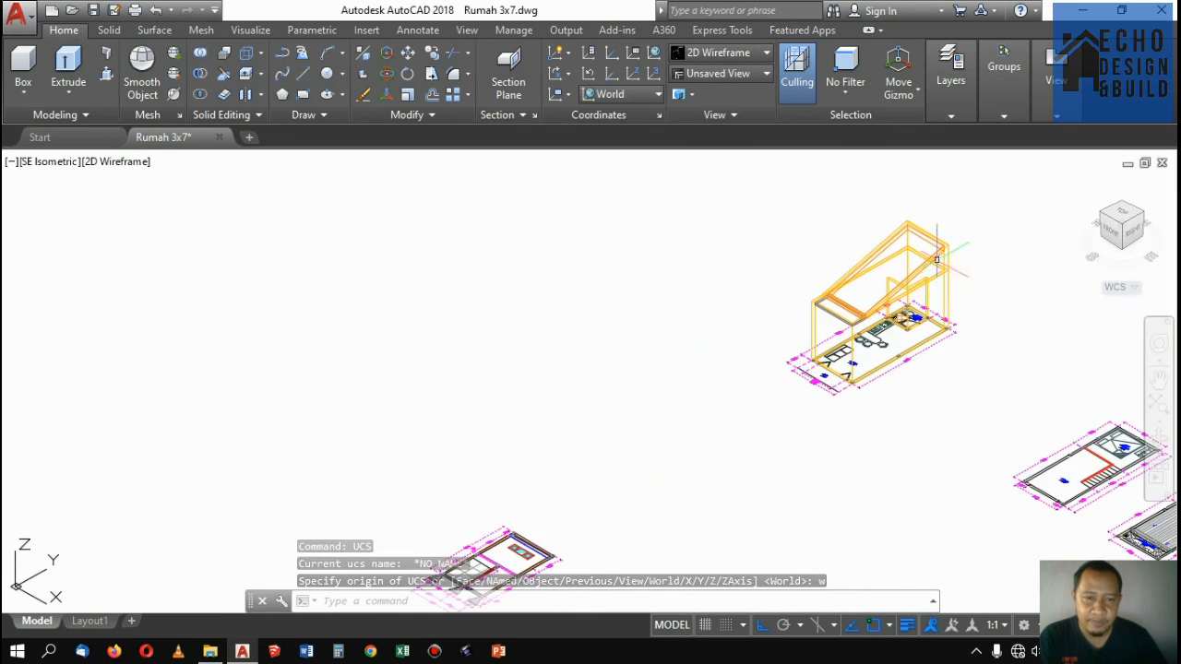
scroll(936, 231, up, 3)
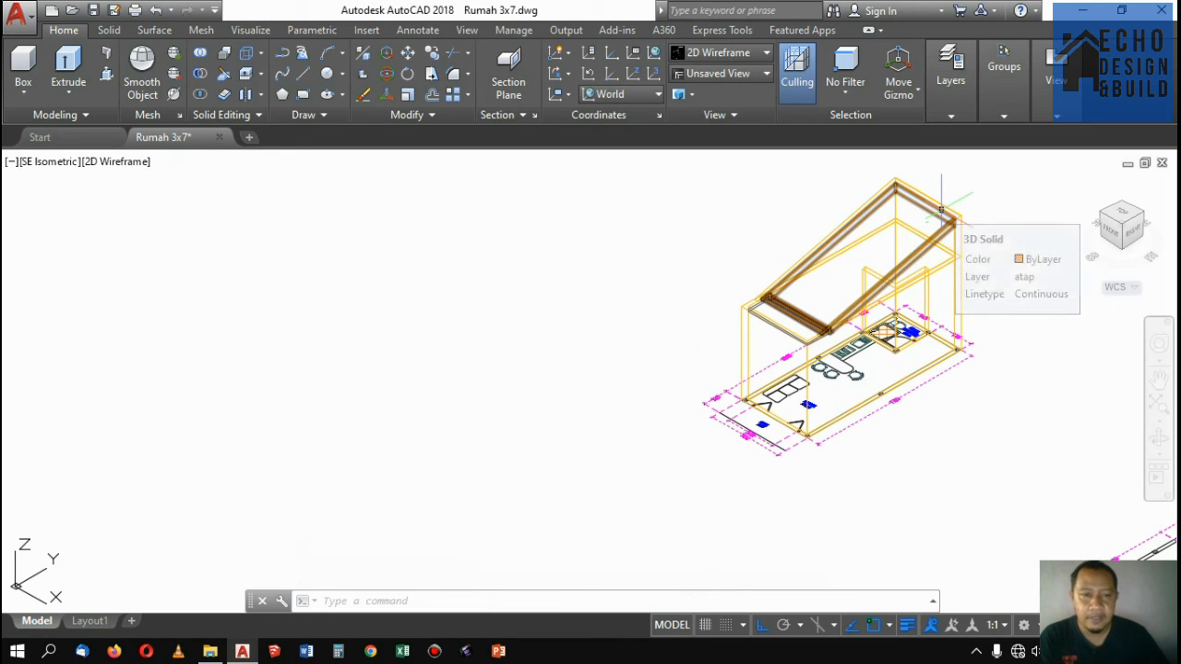